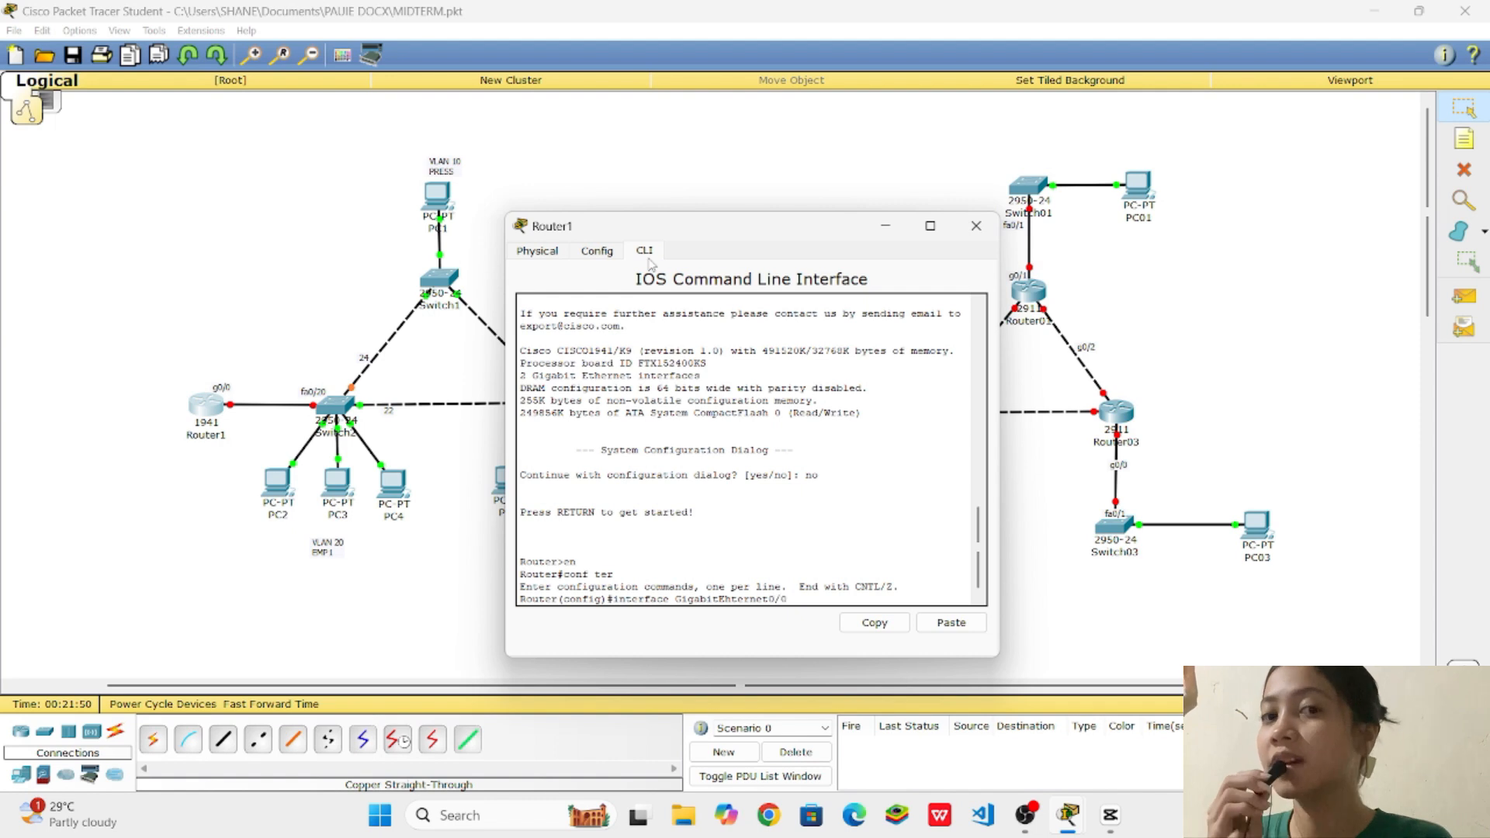
# Enter the configuration of interface GigabitEthernet0/0 on Router1 and enable it with no shutdown
pyautogui.press('Return')
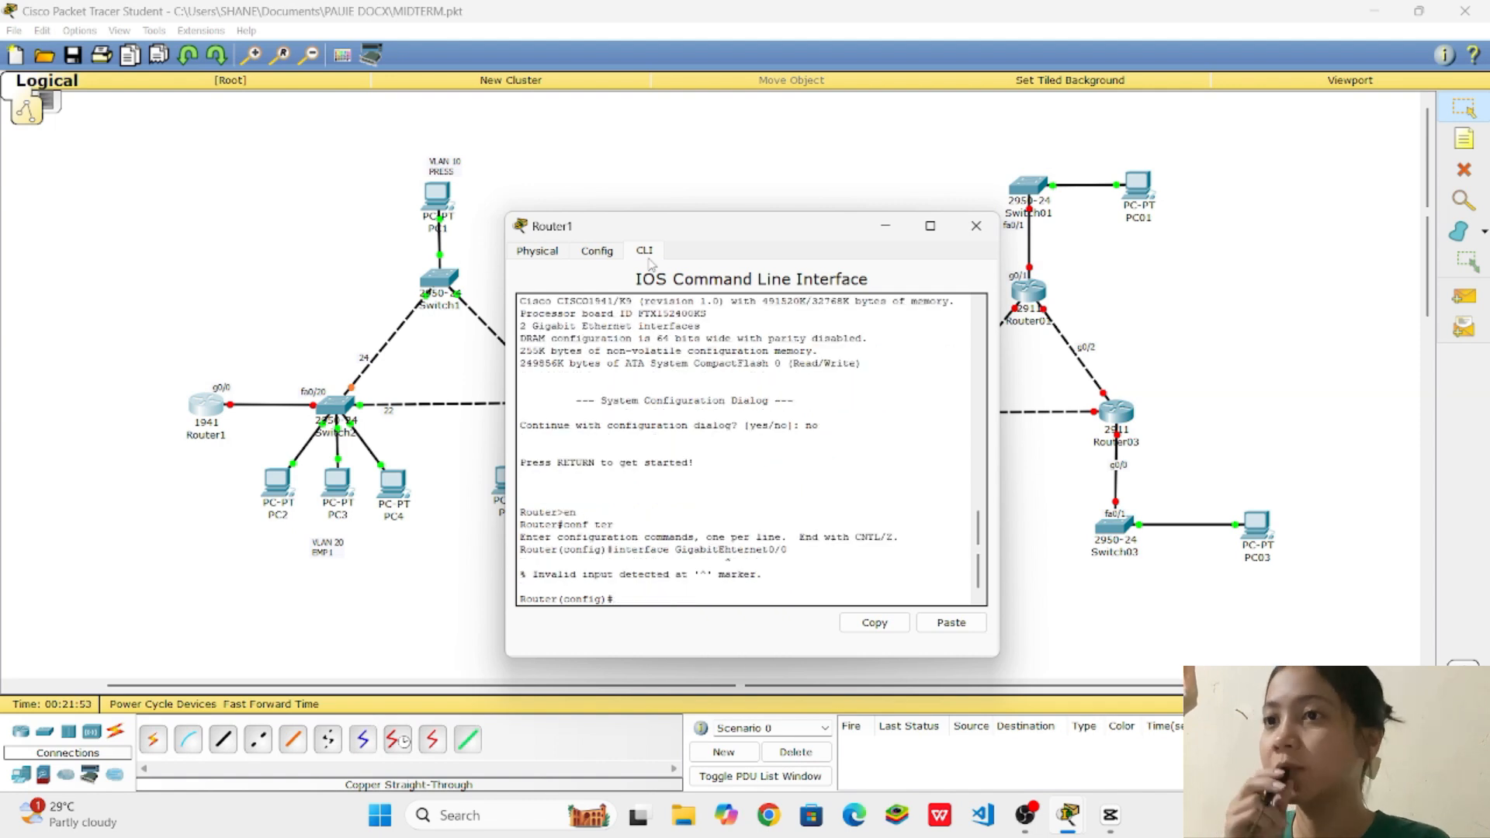
pyautogui.press('Up')
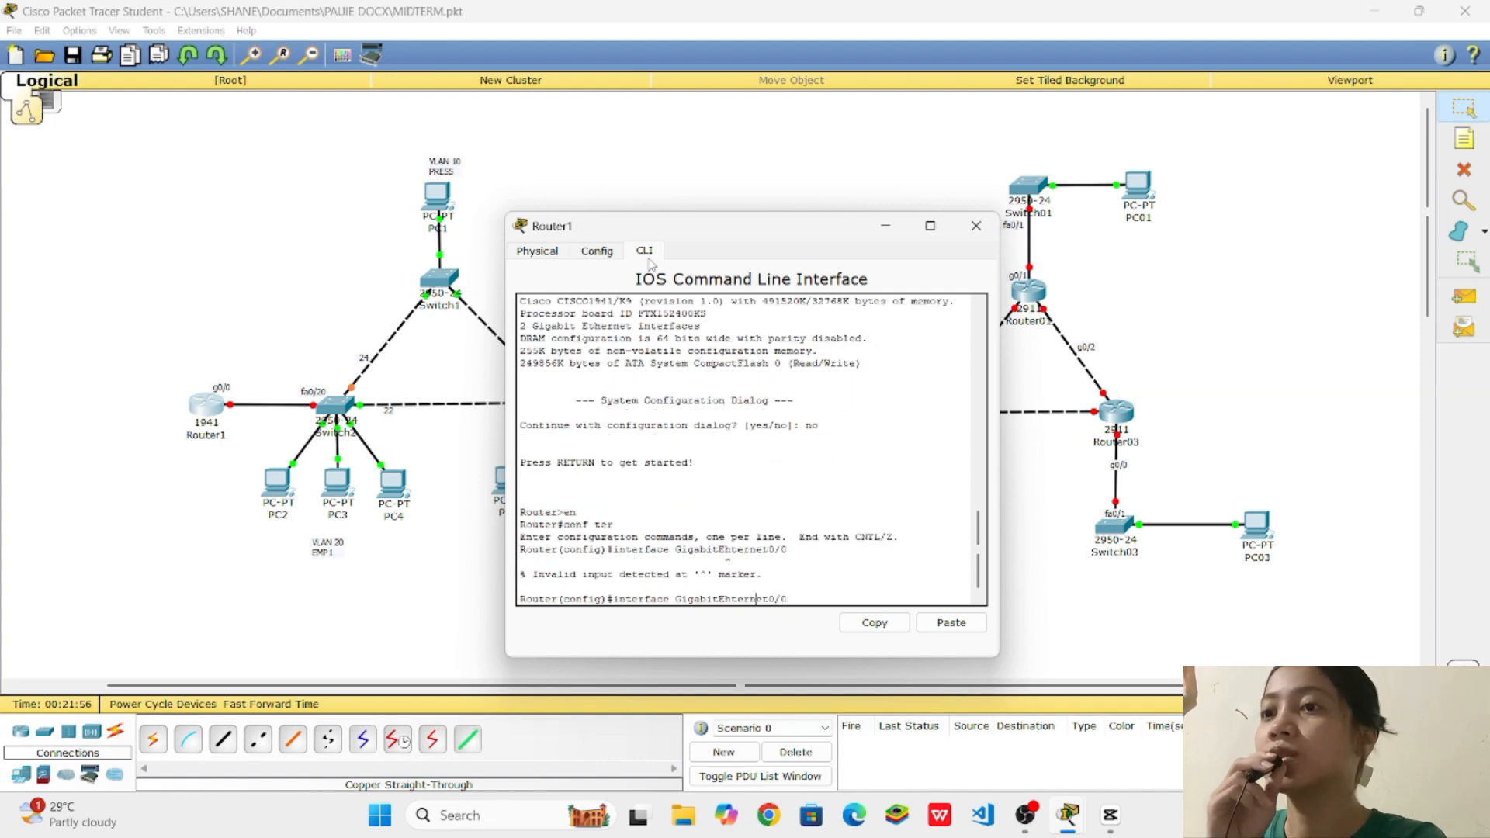
pyautogui.press('BackSpace')
pyautogui.press('BackSpace')
pyautogui.press('BackSpace')
pyautogui.press('BackSpace')
pyautogui.press('BackSpace')
pyautogui.press('BackSpace')
pyautogui.press('BackSpace')
pyautogui.press('BackSpace')
pyautogui.press('BackSpace')
pyautogui.press('BackSpace')
pyautogui.write('thernet0/0')
pyautogui.press('Return')
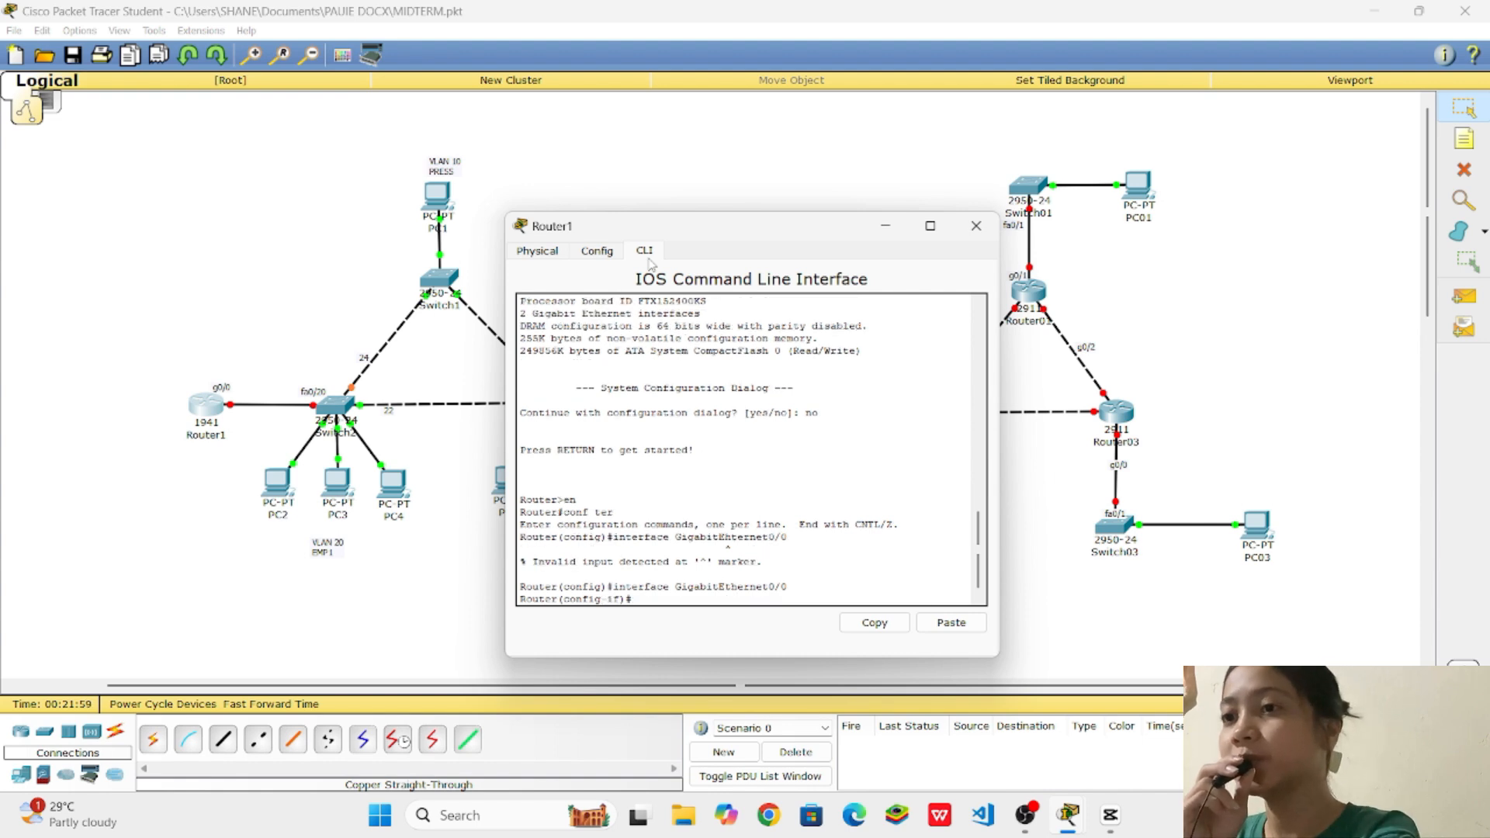
pyautogui.write('no shutd')
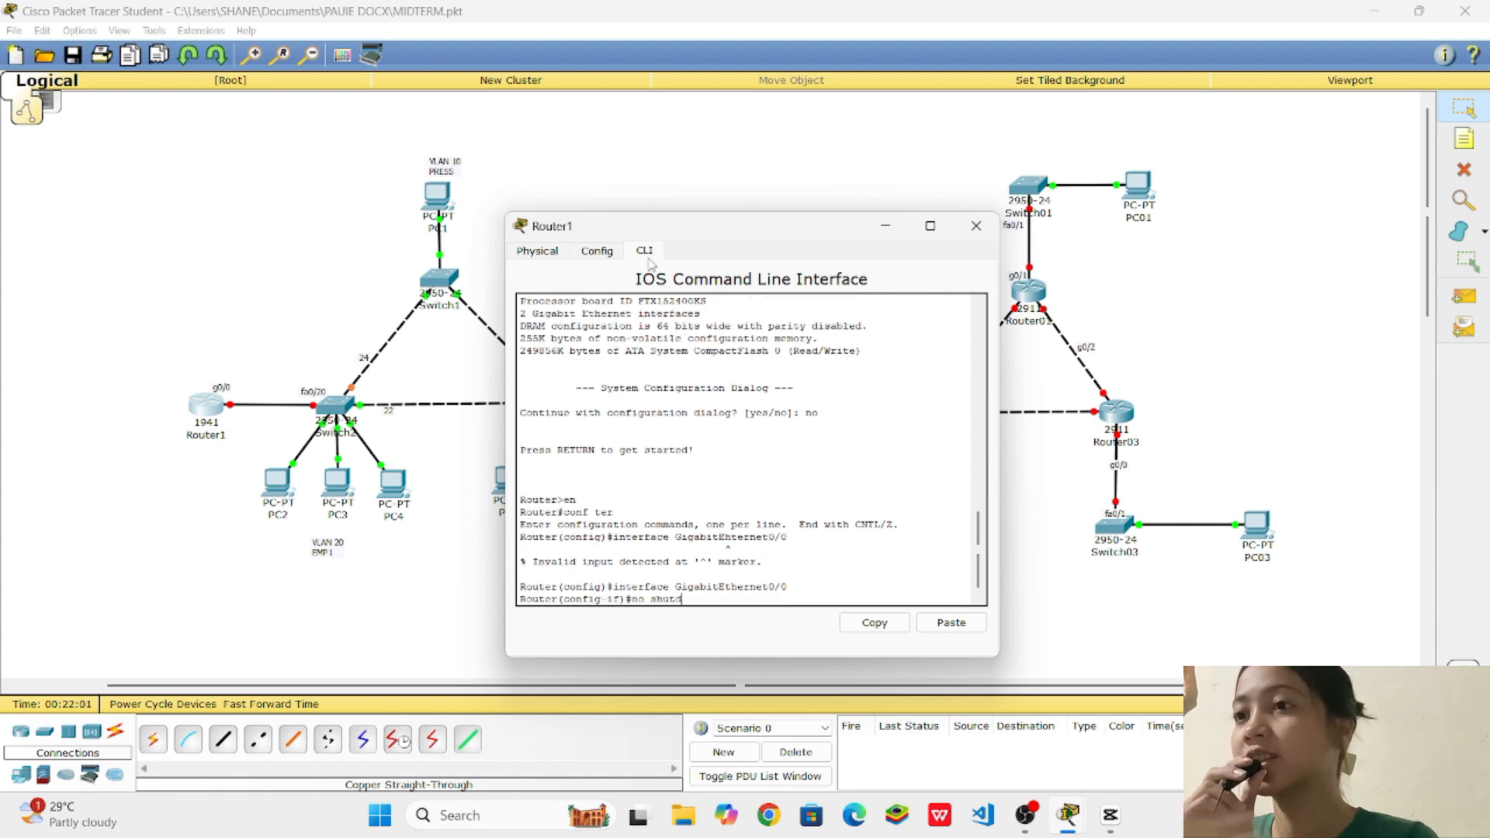
pyautogui.write('own')
pyautogui.press('Return')
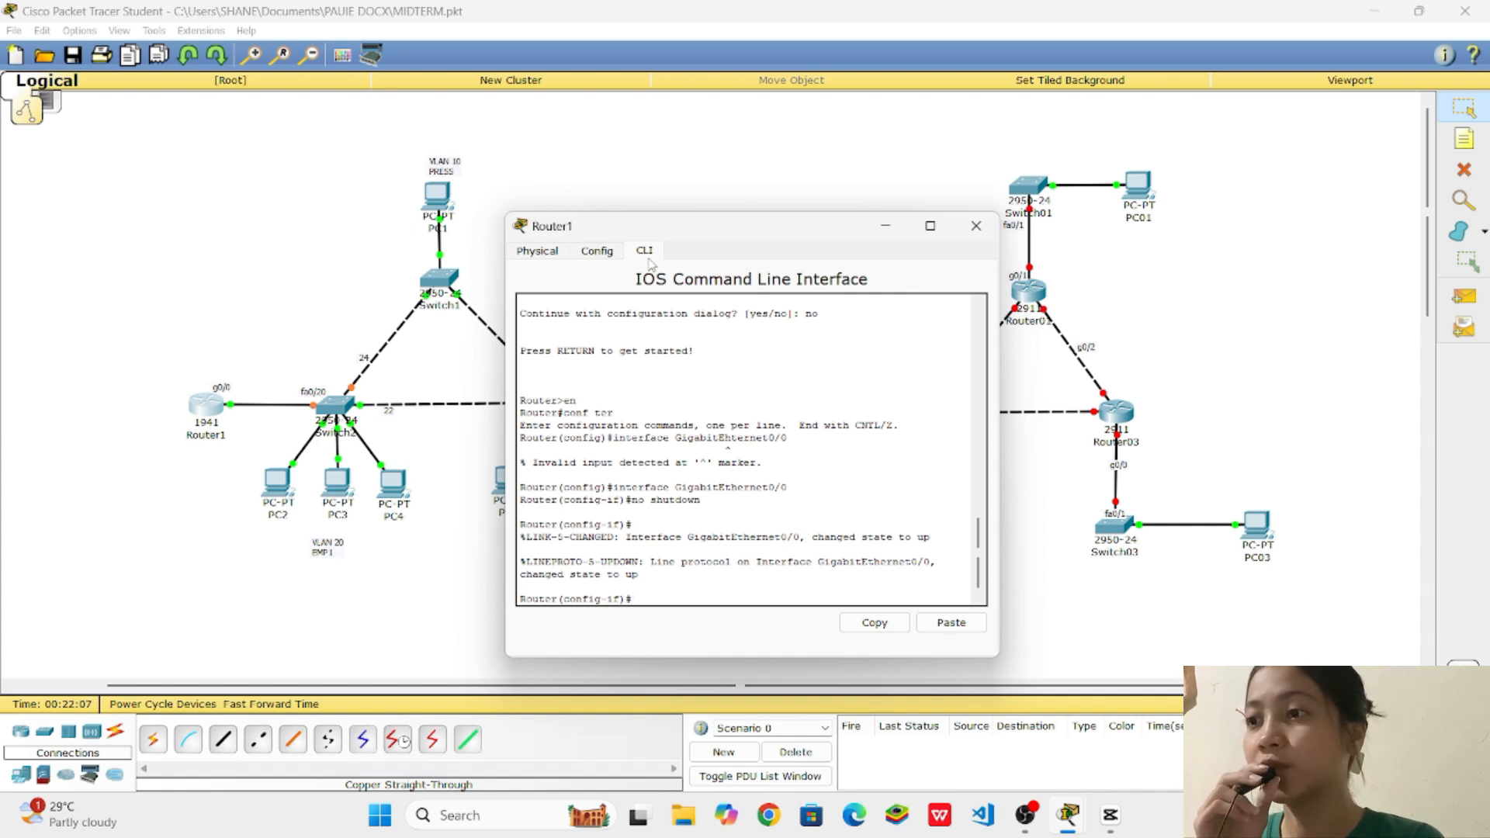
# Create subinterface GigabitEthernet0/0.10 on Router1
pyautogui.press('Up')
pyautogui.press('Up')
pyautogui.press('Up')
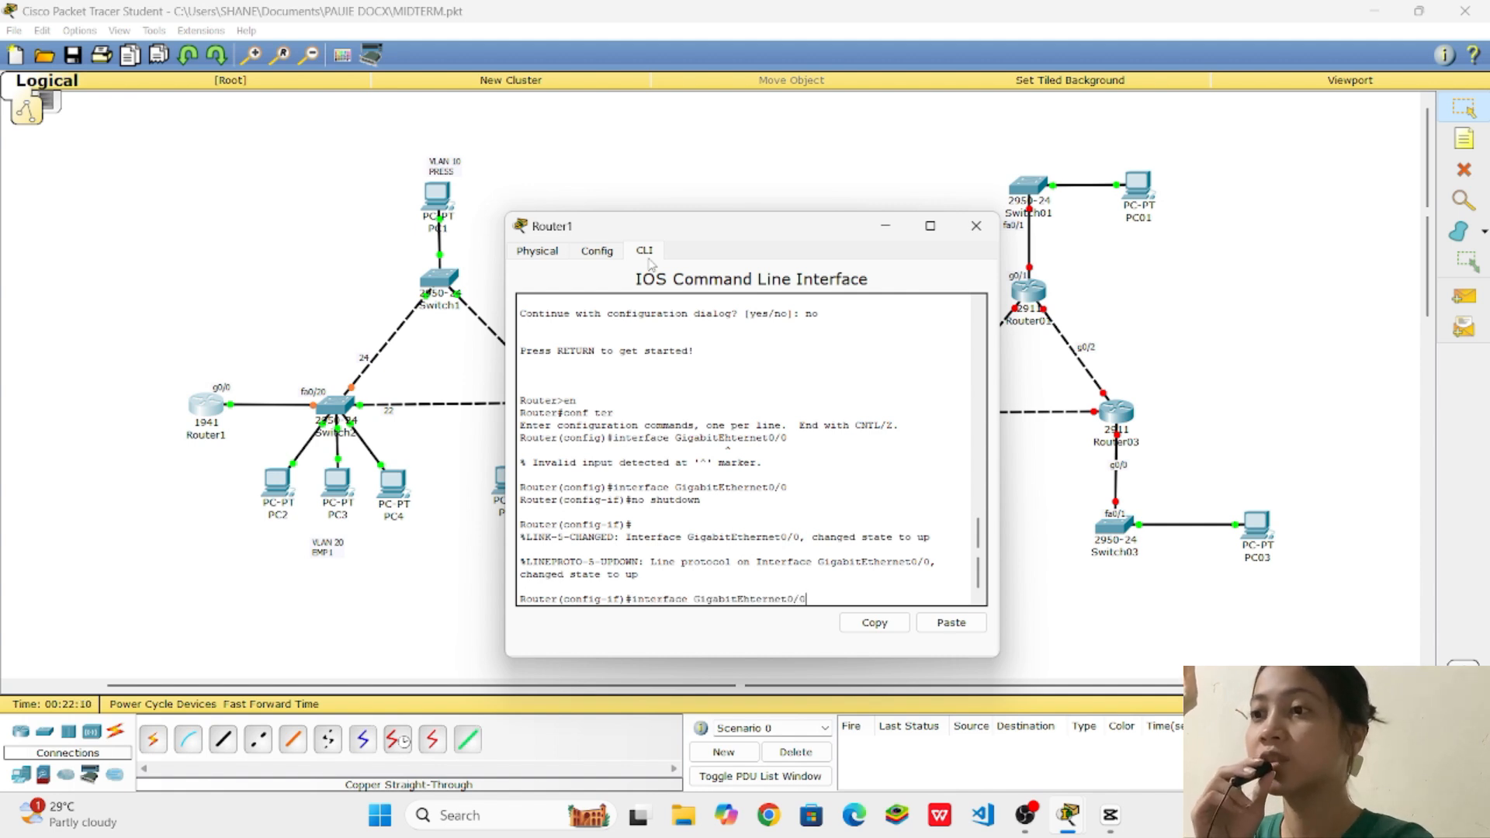
pyautogui.press('Down')
pyautogui.press('BackSpace')
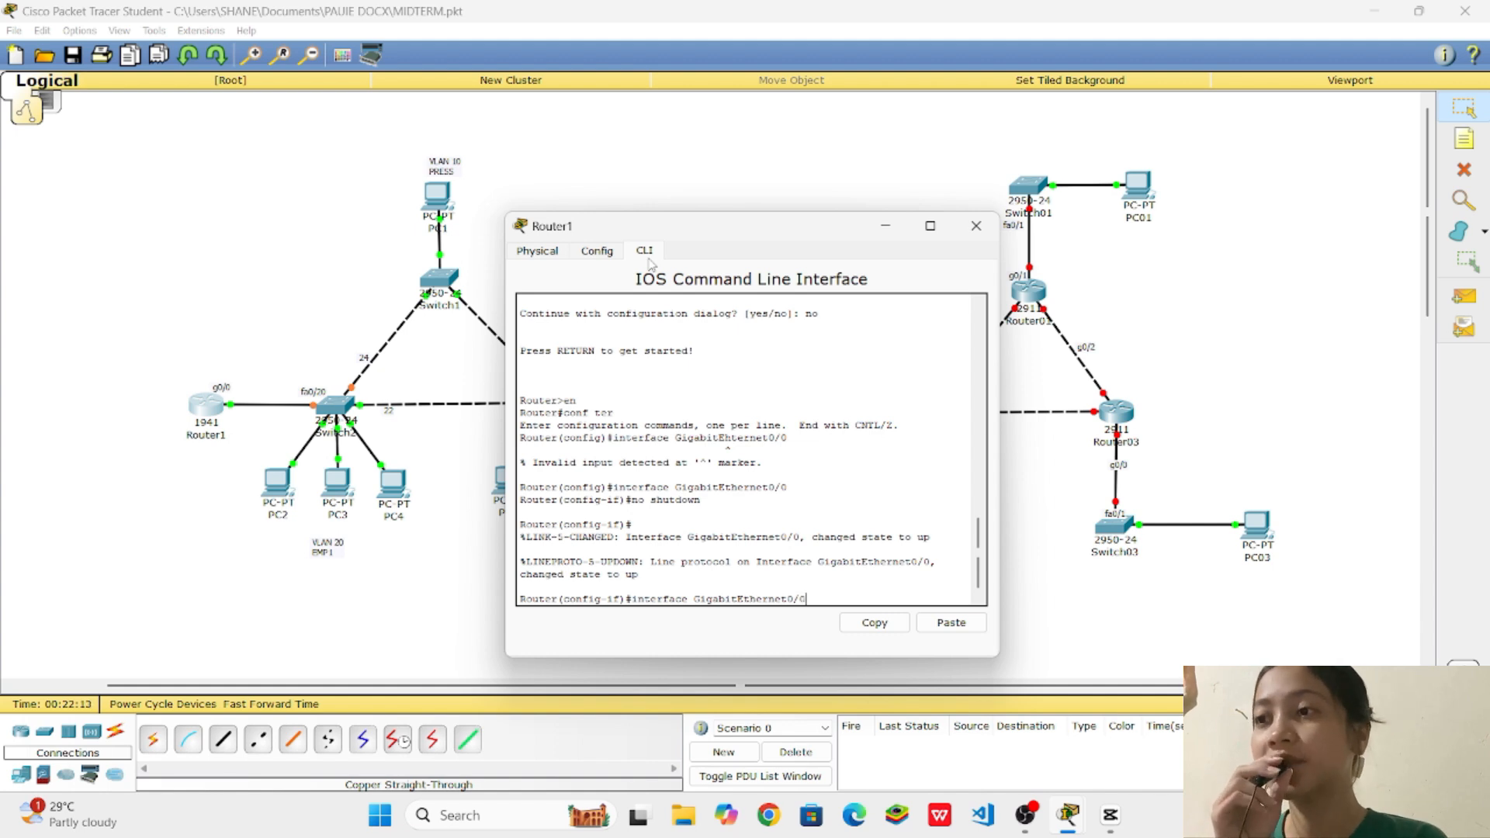
pyautogui.write('.10')
pyautogui.press('Return')
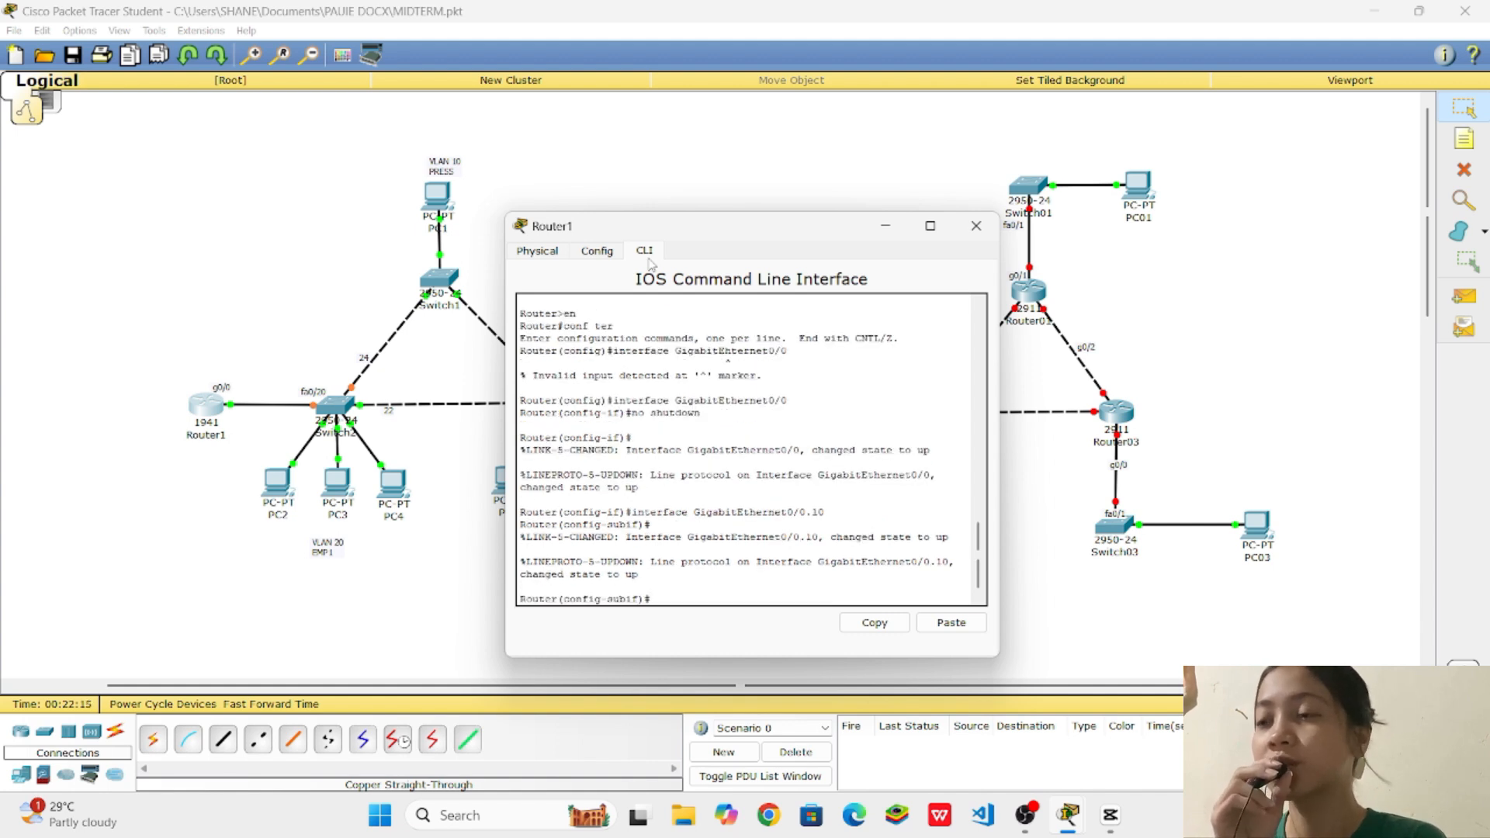
# Set the encapsulation of subinterface GigabitEthernet0/0.10 to dot1Q with VLAN 10
pyautogui.write('config-subif)#encap')
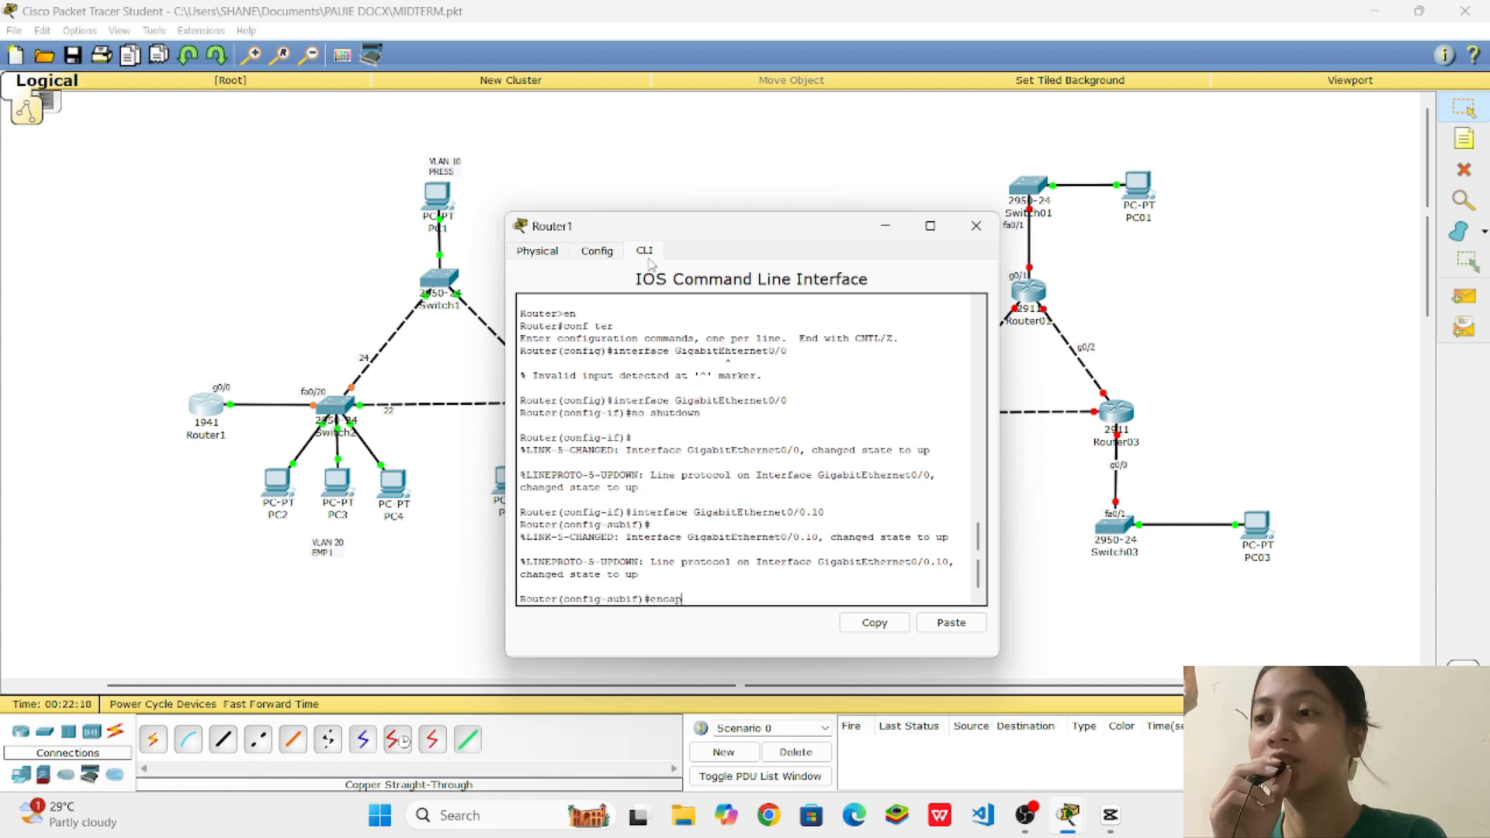
pyautogui.write('sulation dot1Q')
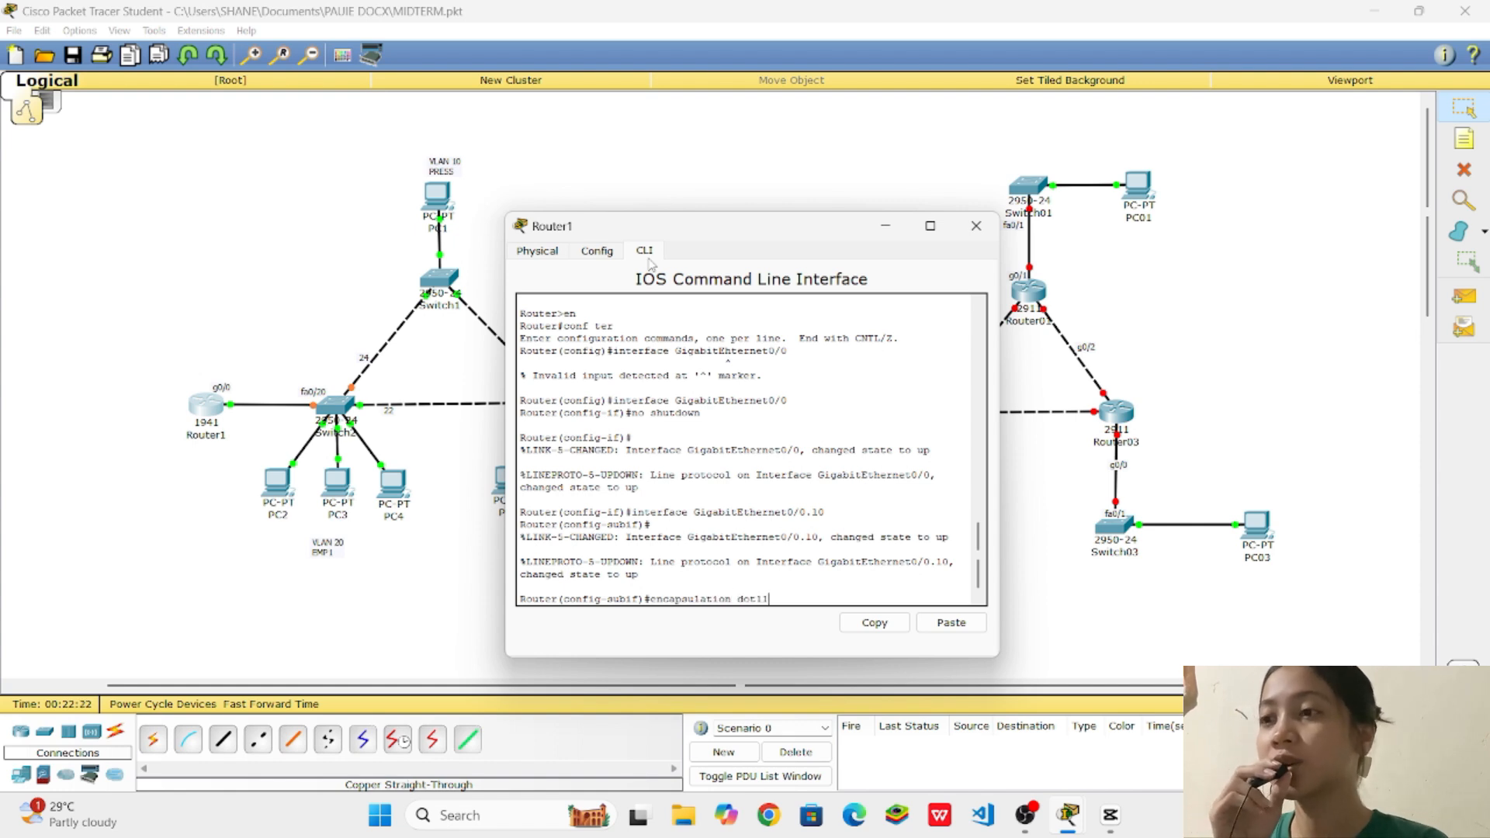
pyautogui.press('capslock')
pyautogui.press('capslock')
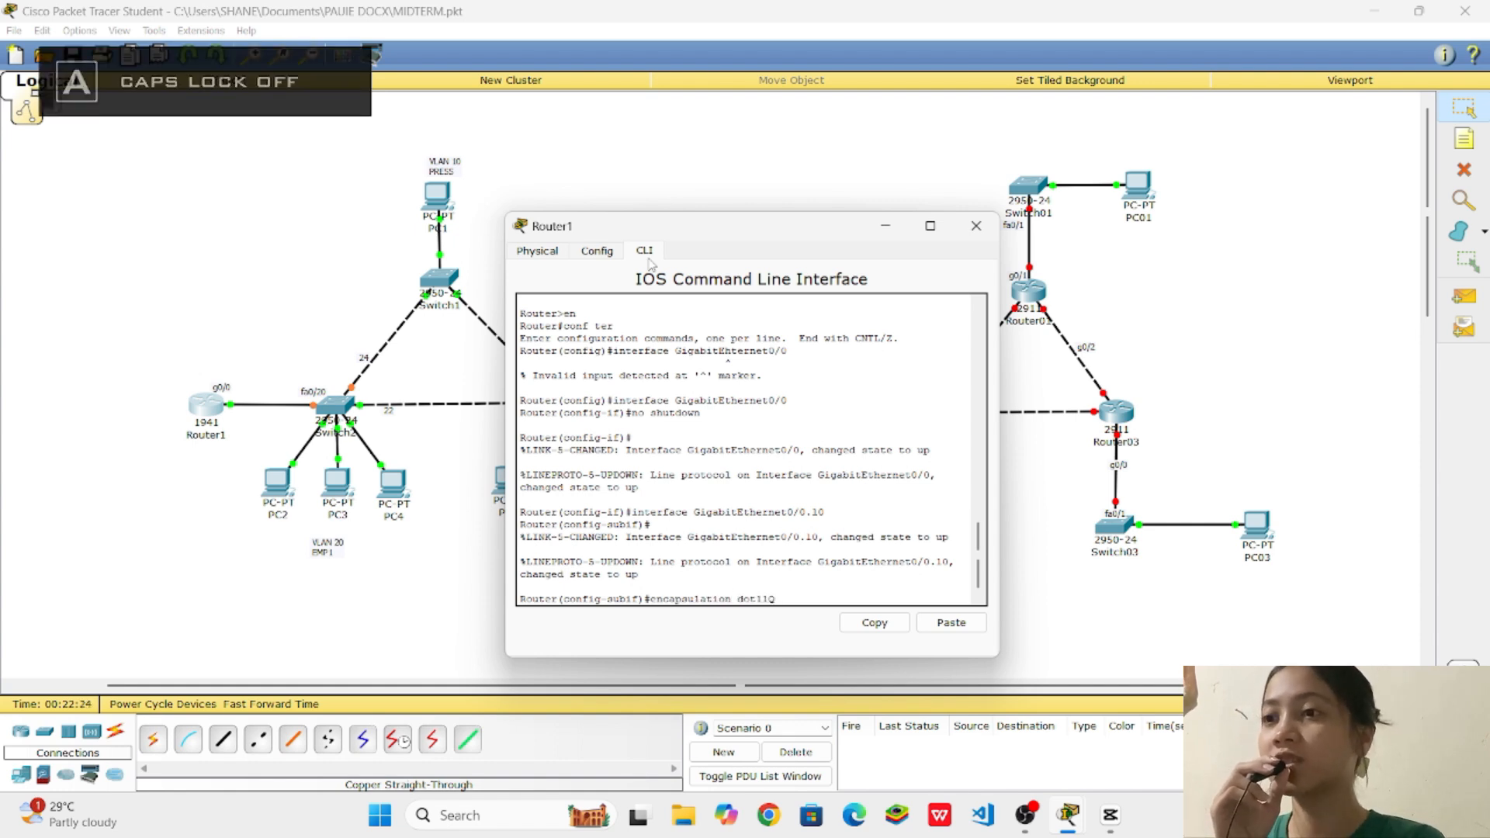
pyautogui.press('BackSpace')
pyautogui.press('BackSpace')
pyautogui.press('capslock')
pyautogui.write('Q')
pyautogui.press('capslock')
pyautogui.write('10')
pyautogui.press('Return')
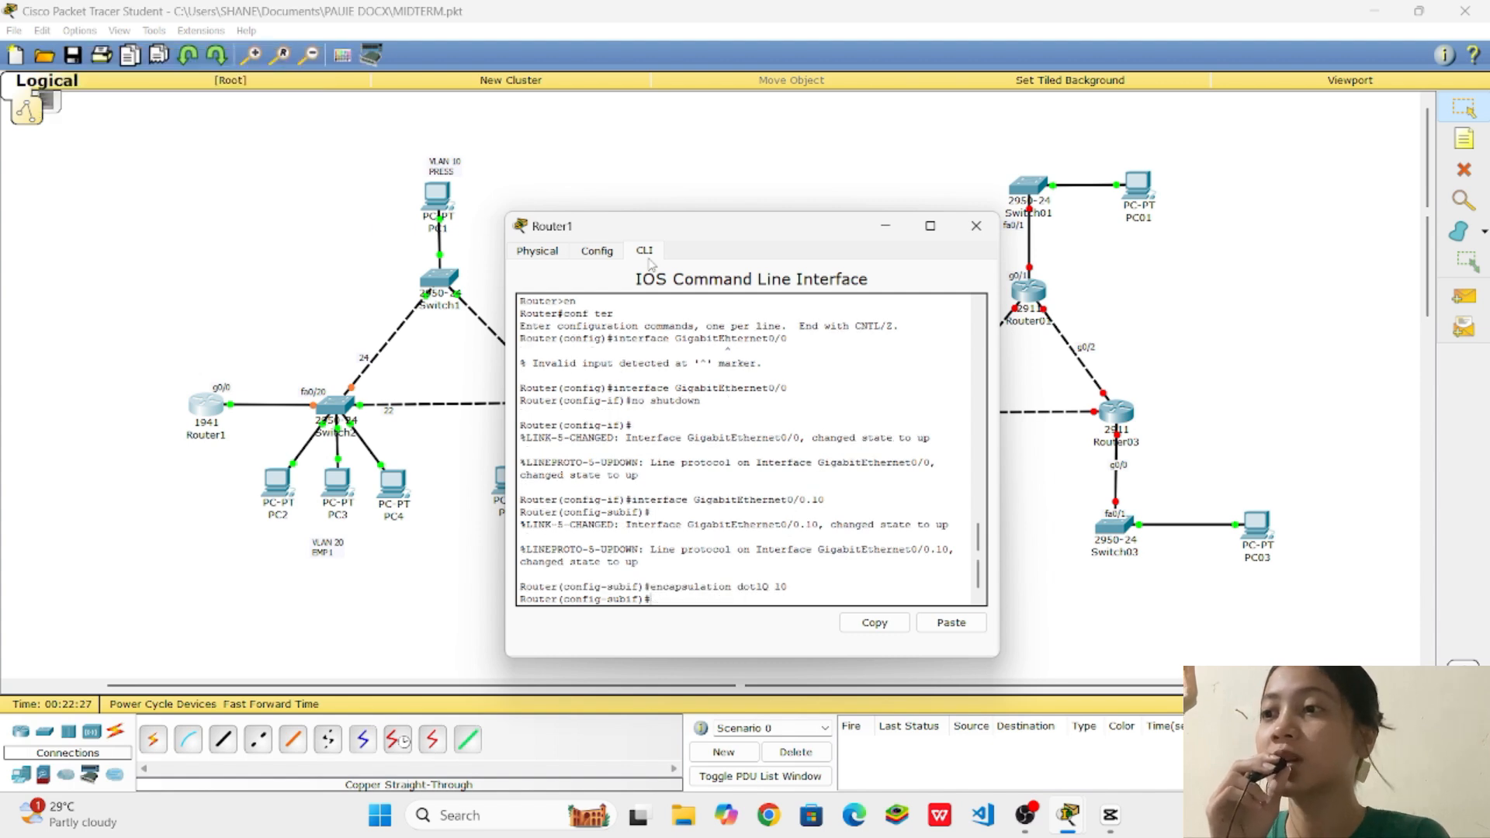
# Assign IP address 192.168.10.1 with mask 255.255.255.0 to subinterface GigabitEthernet0/0.10
pyautogui.write('ip a')
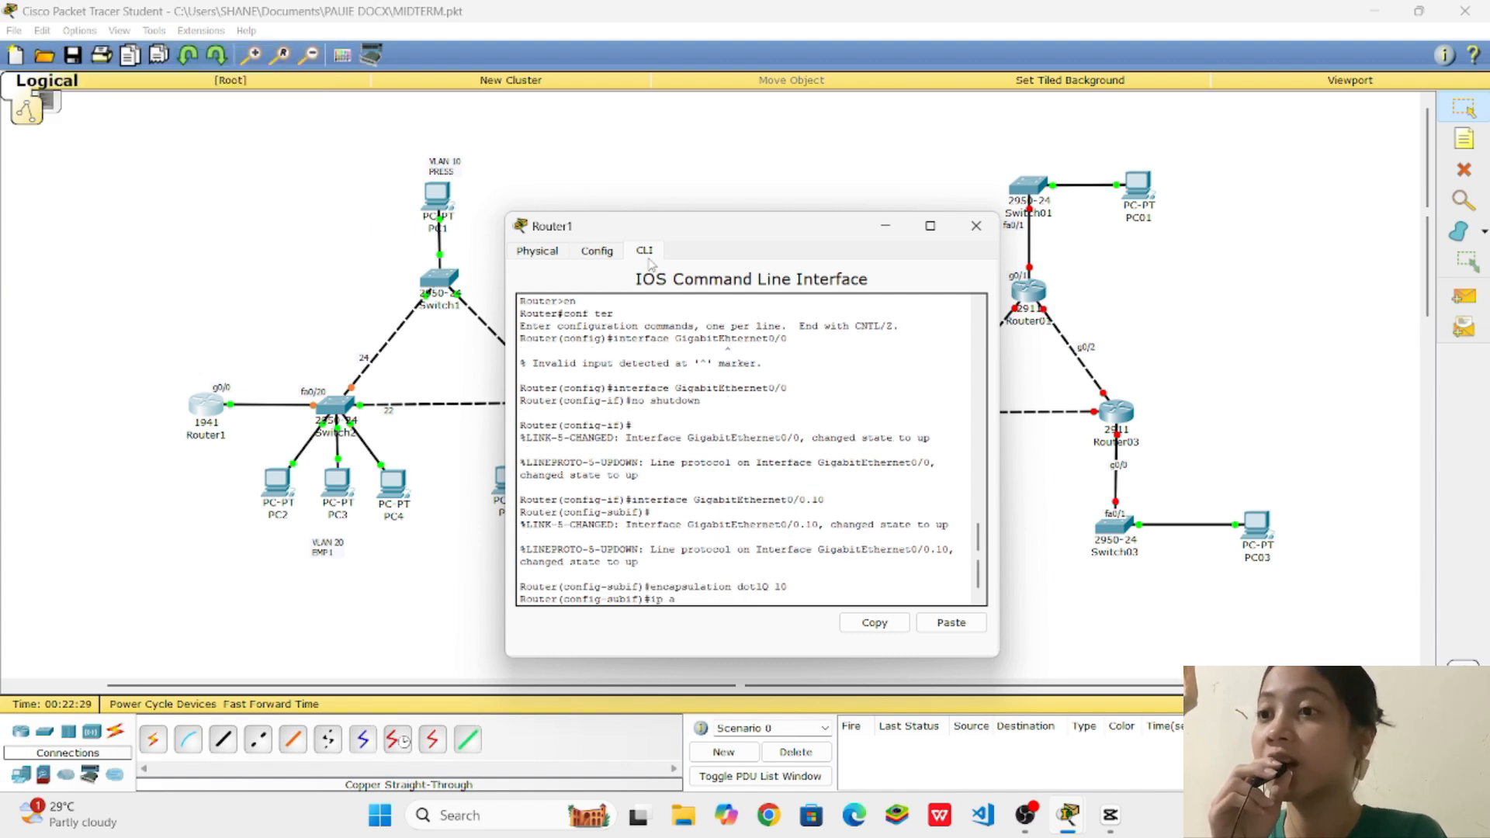
pyautogui.write('ddress 1')
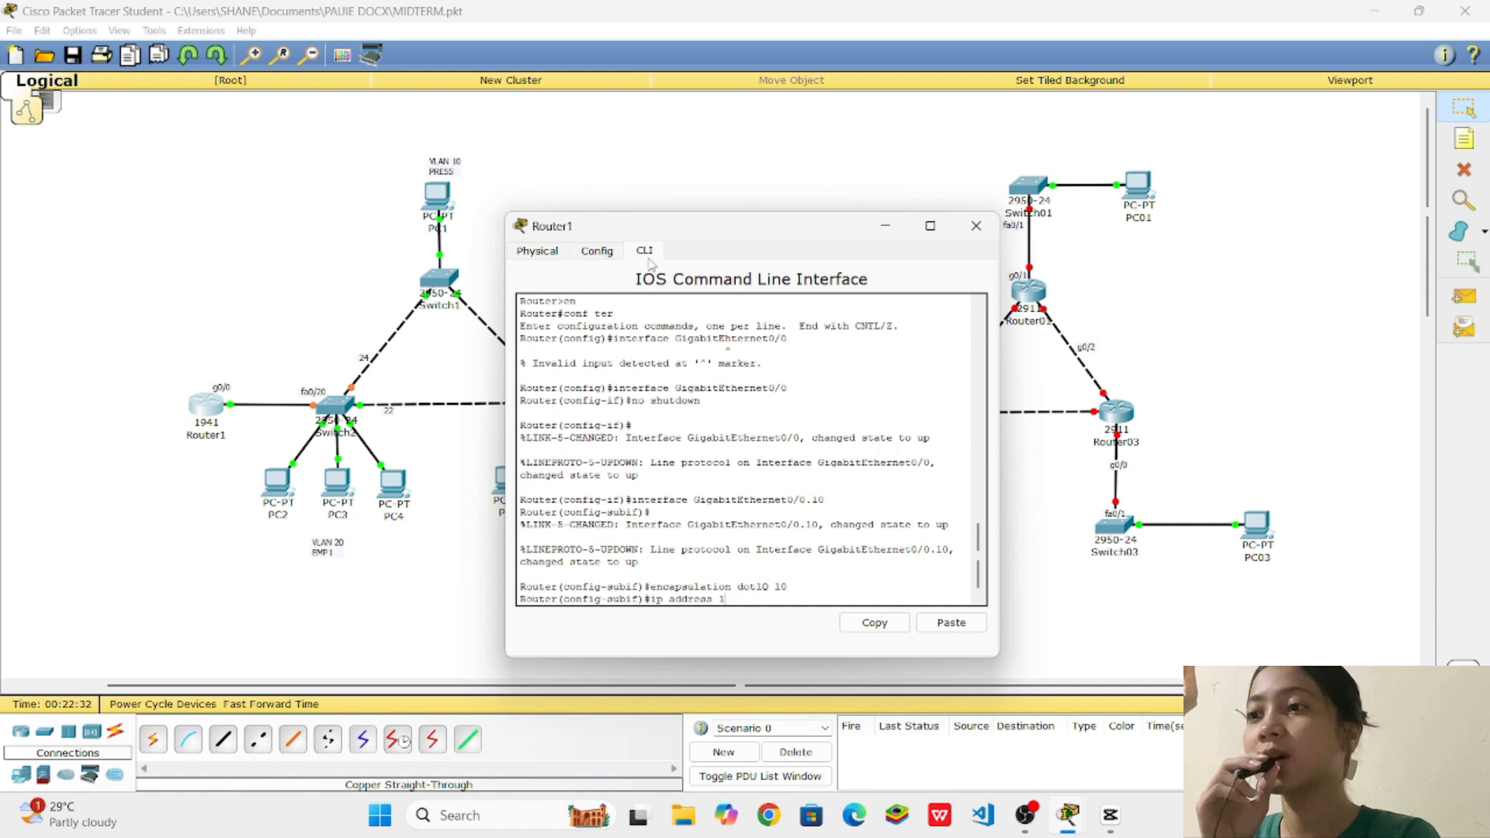
pyautogui.write('92.168.10')
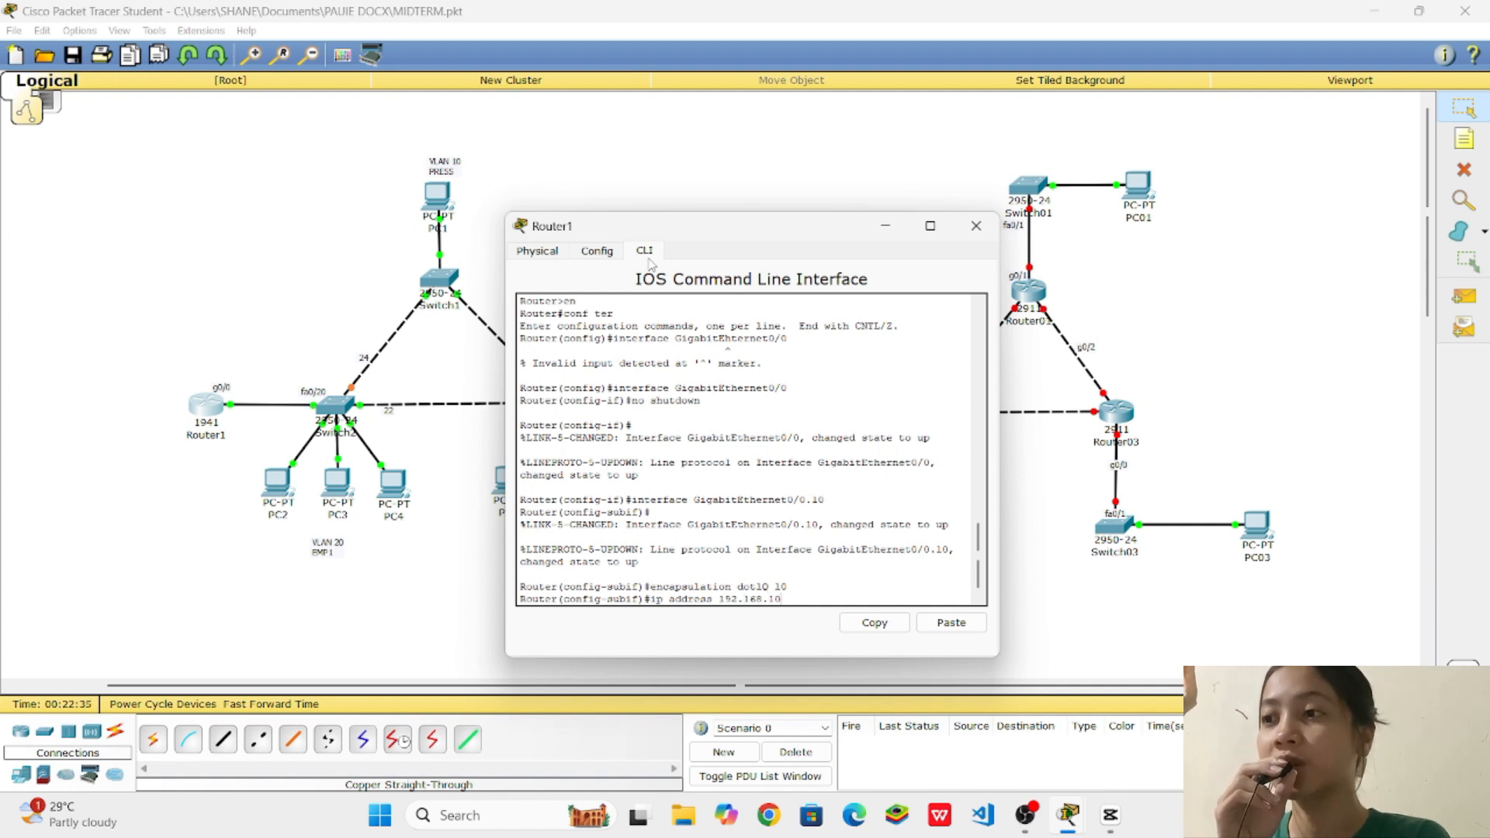
pyautogui.write('.1')
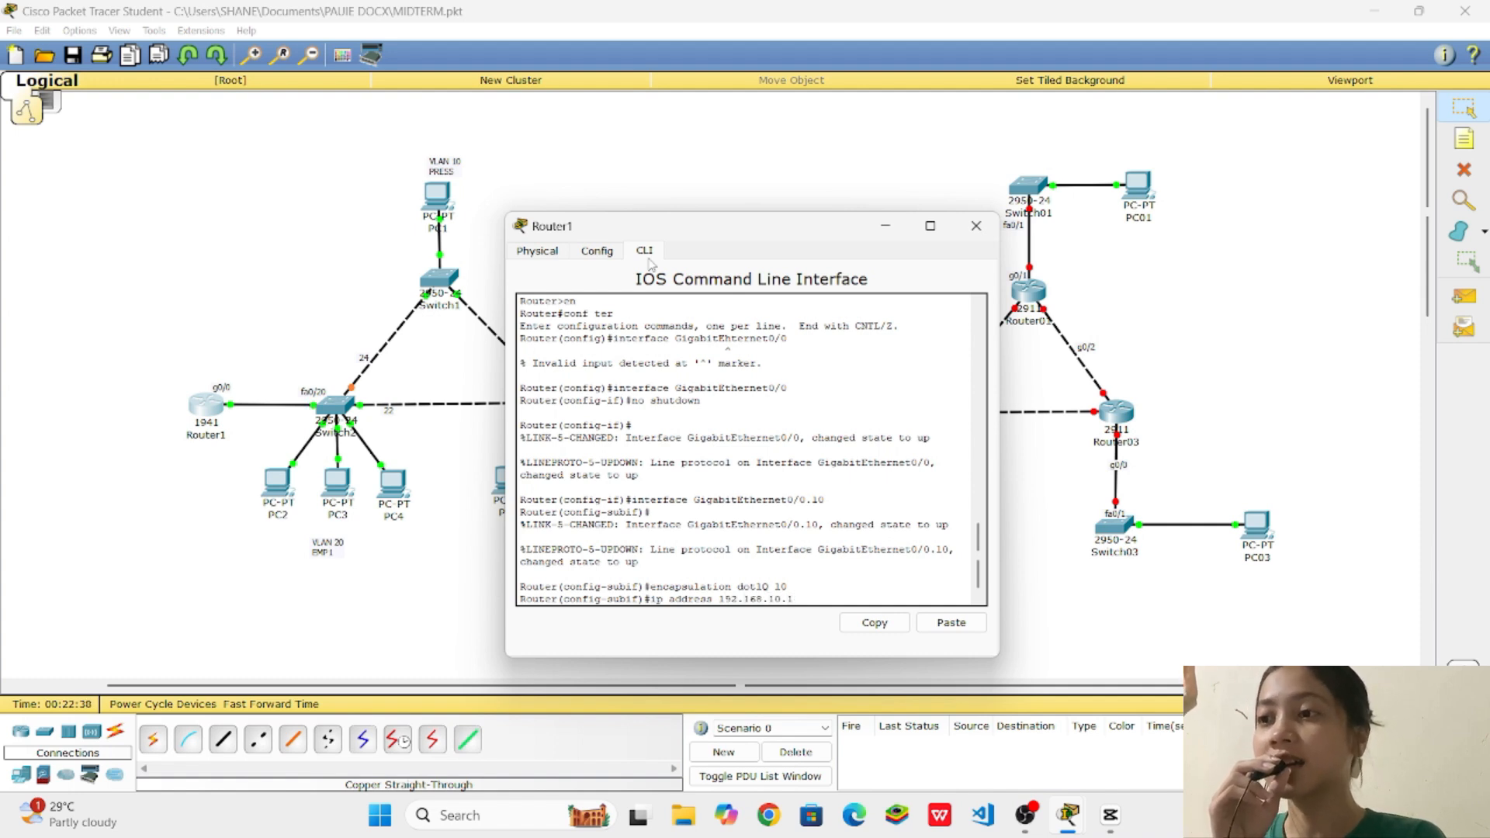
pyautogui.write(' 255.255.255')
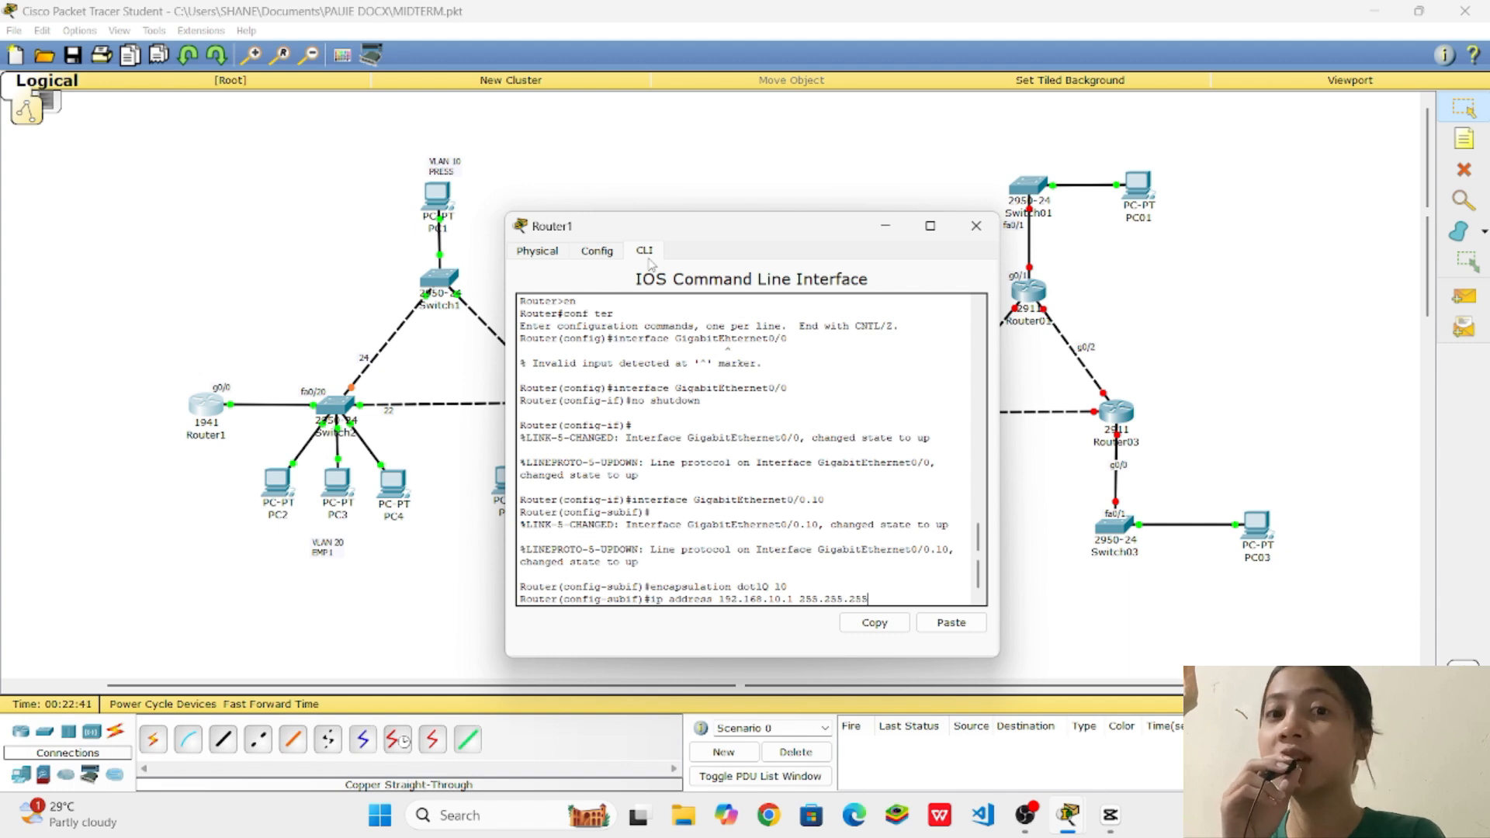
pyautogui.write('.0')
pyautogui.press('Return')
pyautogui.press('Return')
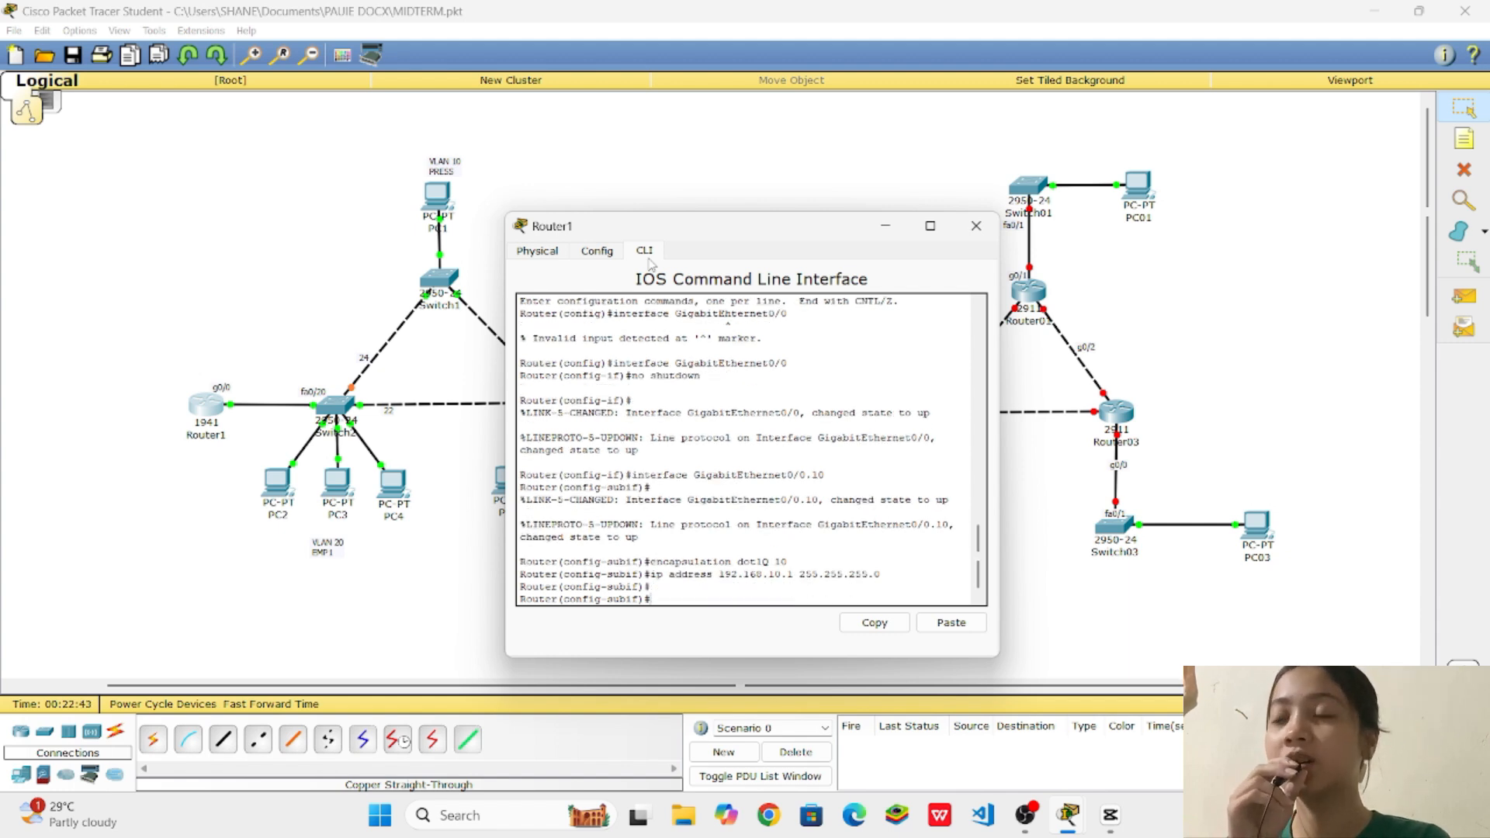
# Create subinterface GigabitEthernet0/0.20 on Router1 and set its encapsulation to dot1Q with VLAN 20
pyautogui.press('Up')
pyautogui.press('Up')
pyautogui.press('Up')
pyautogui.write('0')
pyautogui.press('Return')
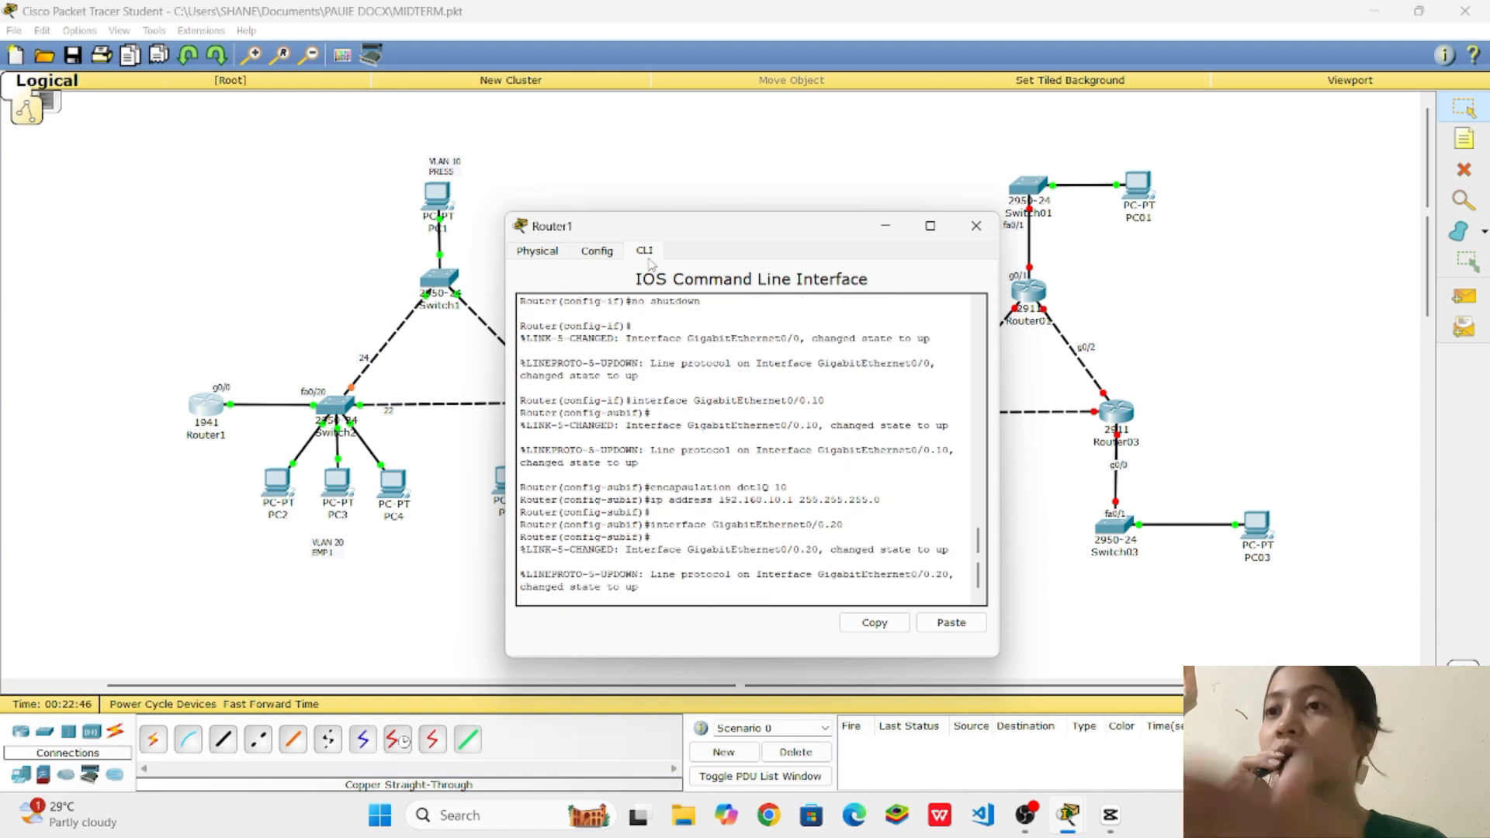
pyautogui.press('Up')
pyautogui.press('Up')
pyautogui.press('Up')
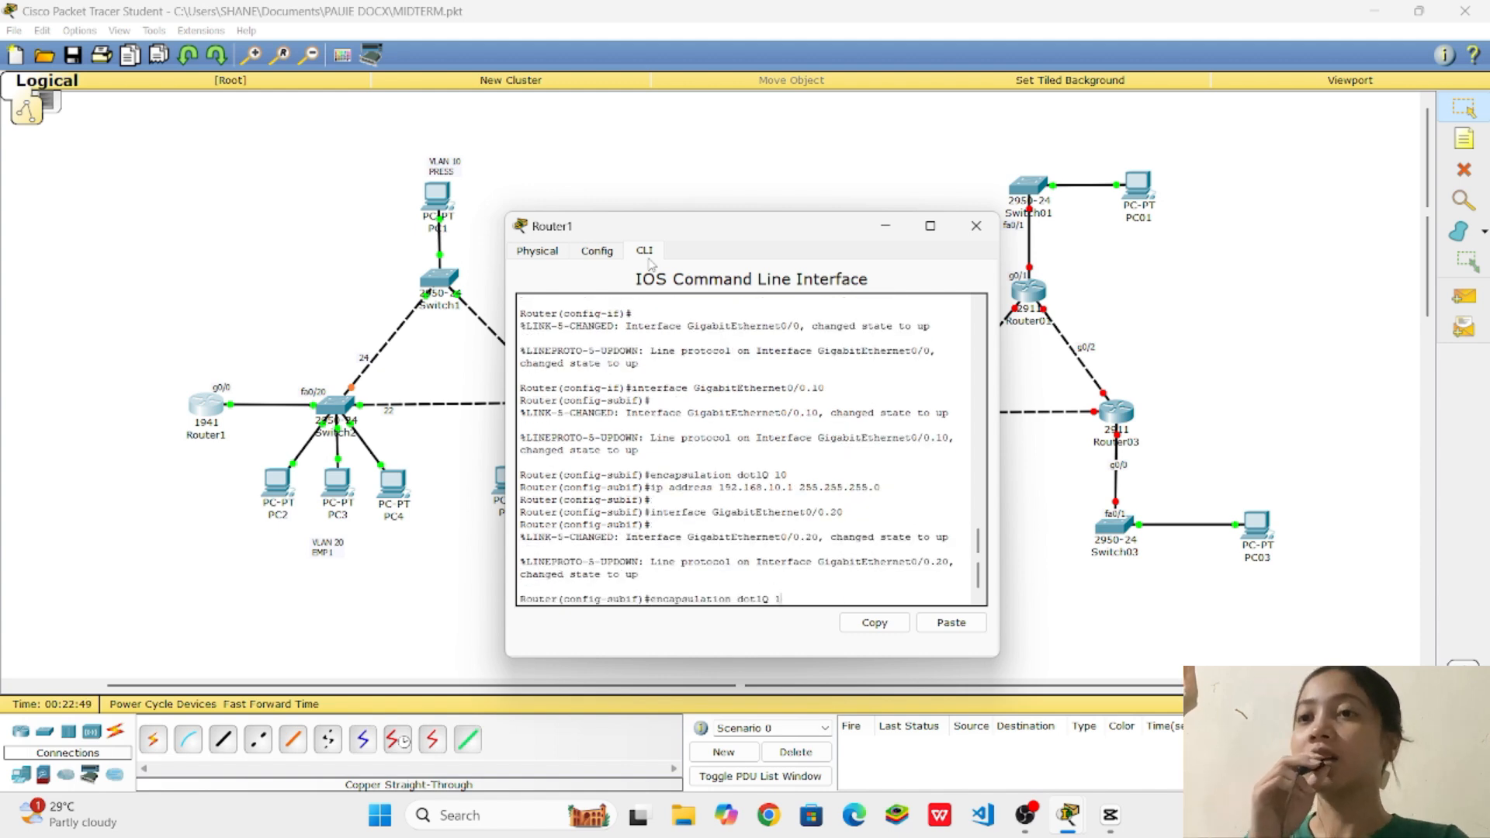
pyautogui.press('BackSpace')
pyautogui.press('BackSpace')
pyautogui.write('20')
pyautogui.press('Return')
# Assign IP address 192.168.20.1 with mask 255.255.255.0 to subinterface GigabitEthernet0/0.20
pyautogui.press('Up')
pyautogui.press('Up')
pyautogui.press('Up')
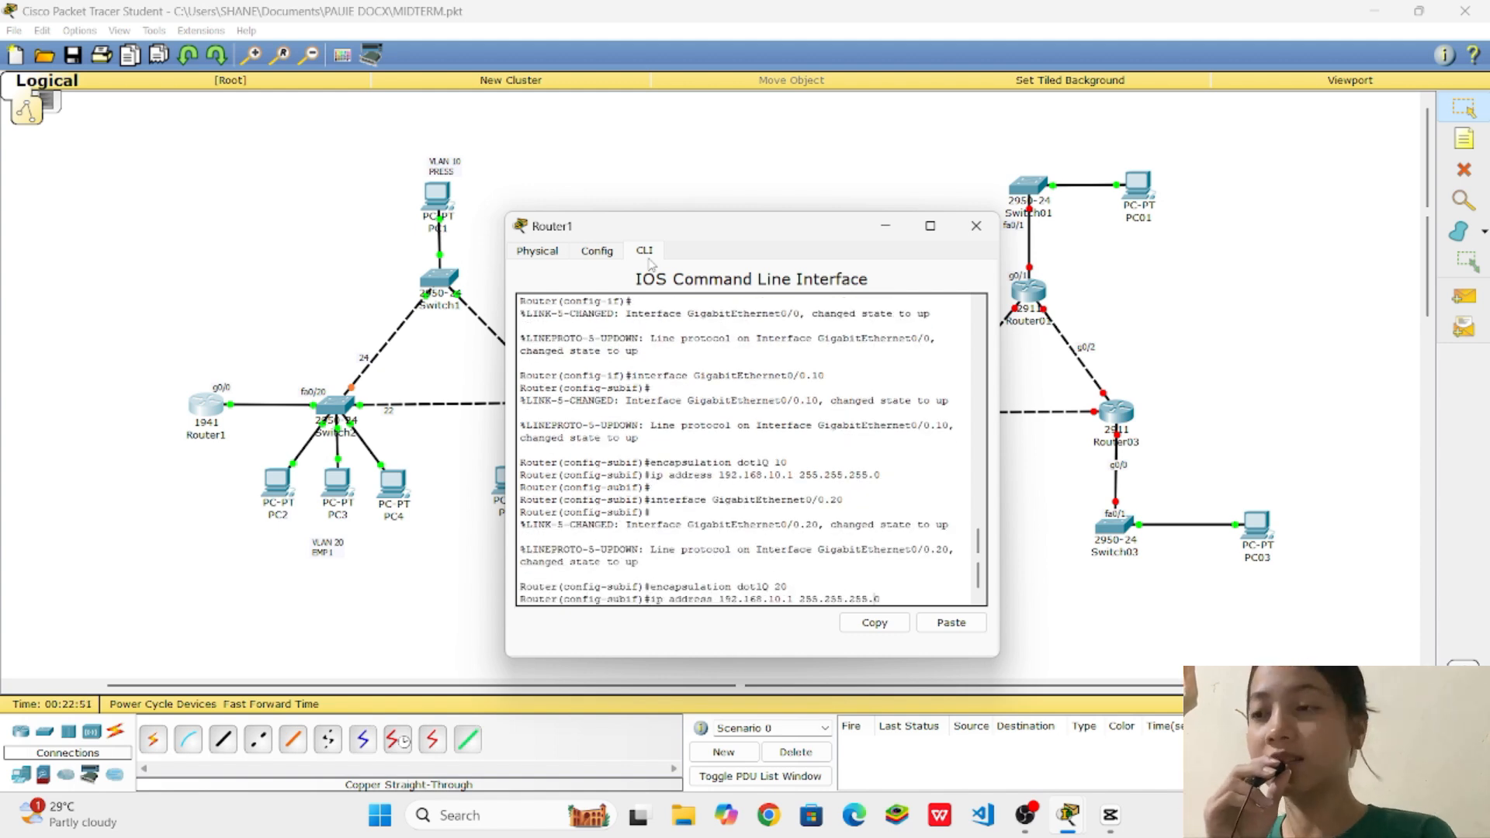
pyautogui.press('BackSpace')
pyautogui.write('2')
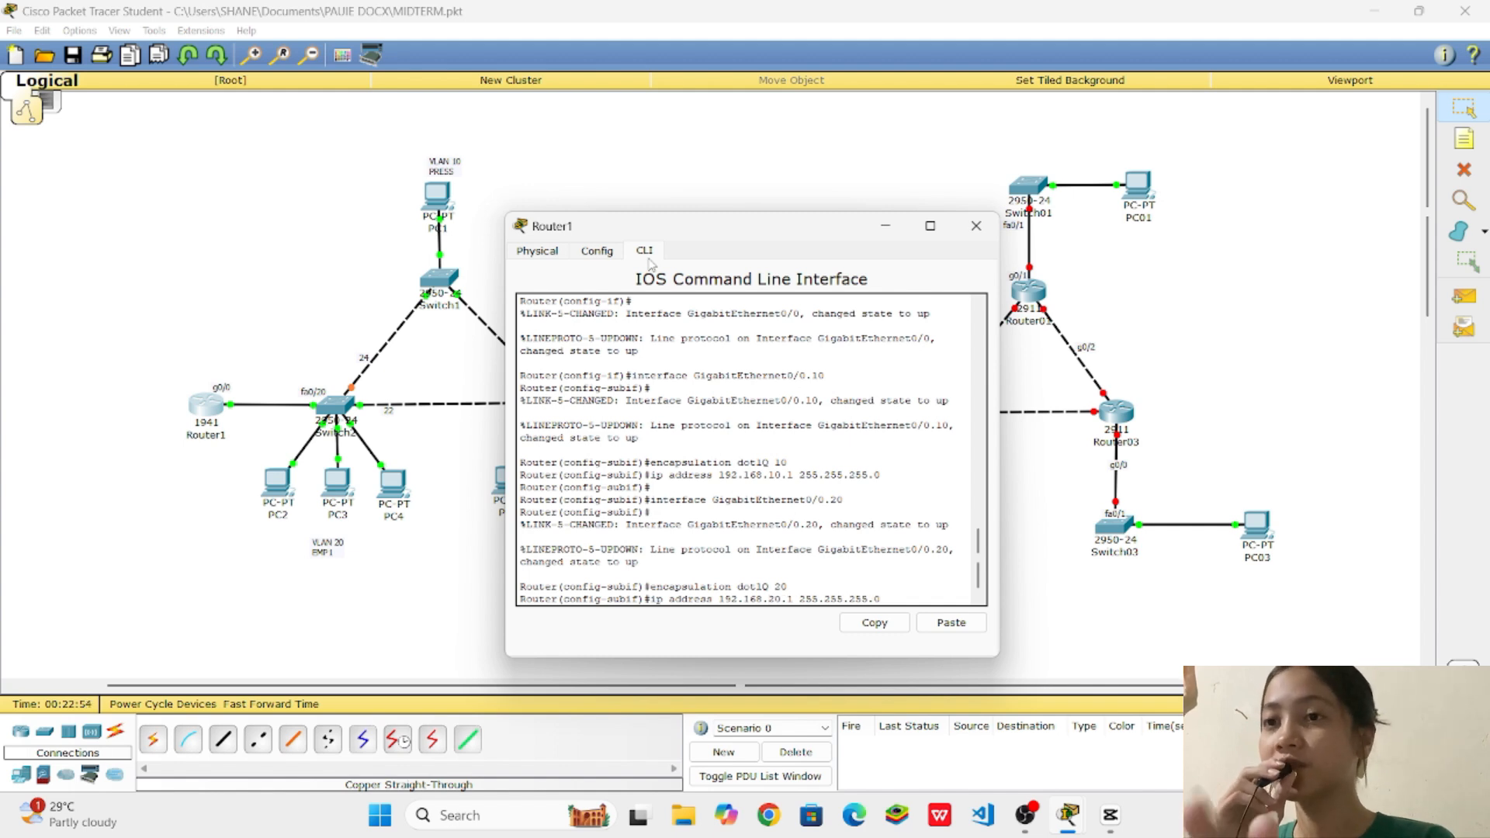
pyautogui.press('Return')
pyautogui.press('Return')
# Create subinterface GigabitEthernet0/0.30 on Router1 and set its encapsulation to dot1Q with VLAN 30
pyautogui.press('Up')
pyautogui.press('Up')
pyautogui.press('Up')
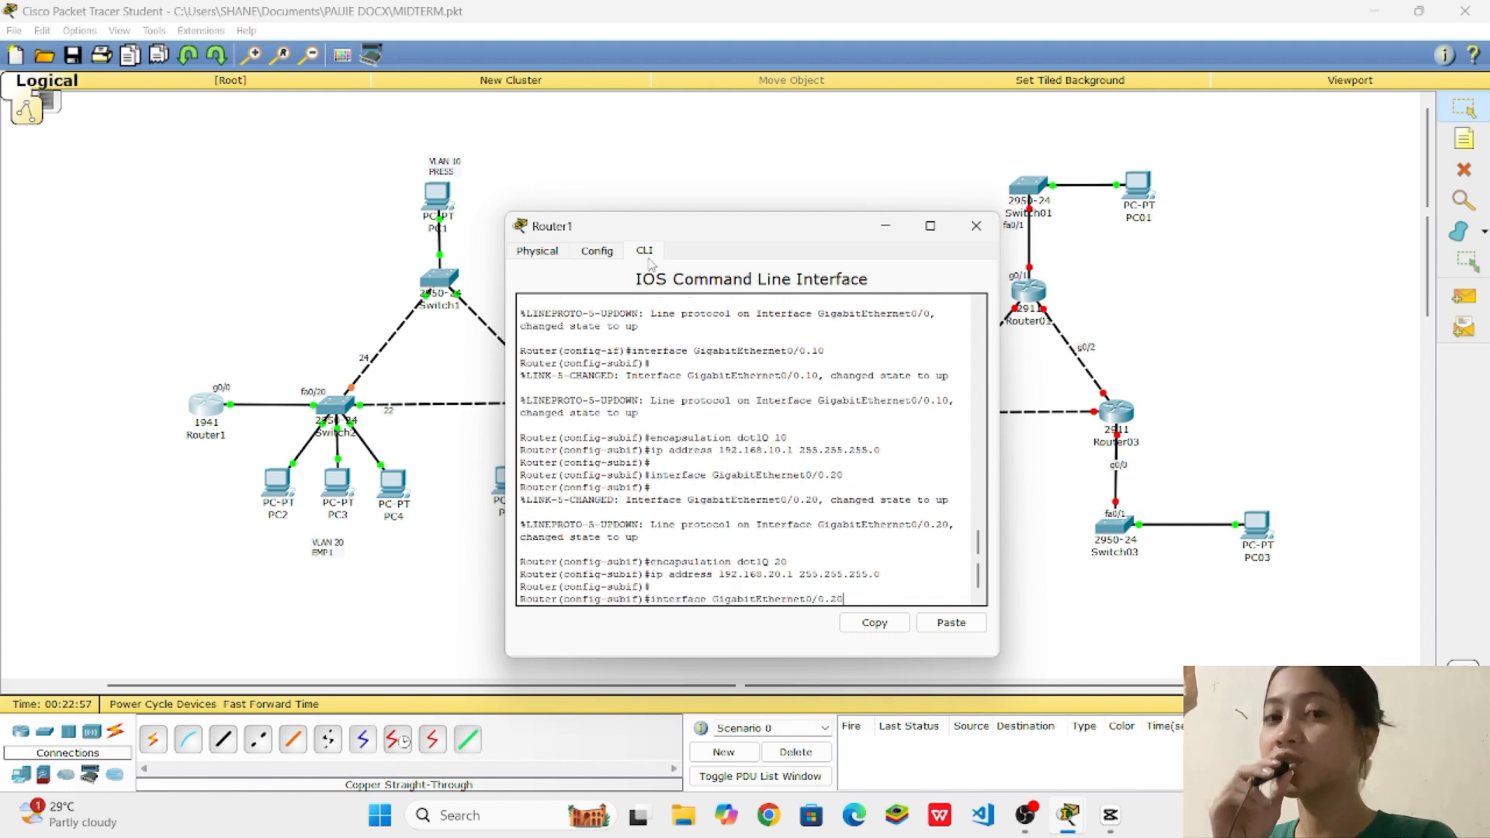
pyautogui.write('30')
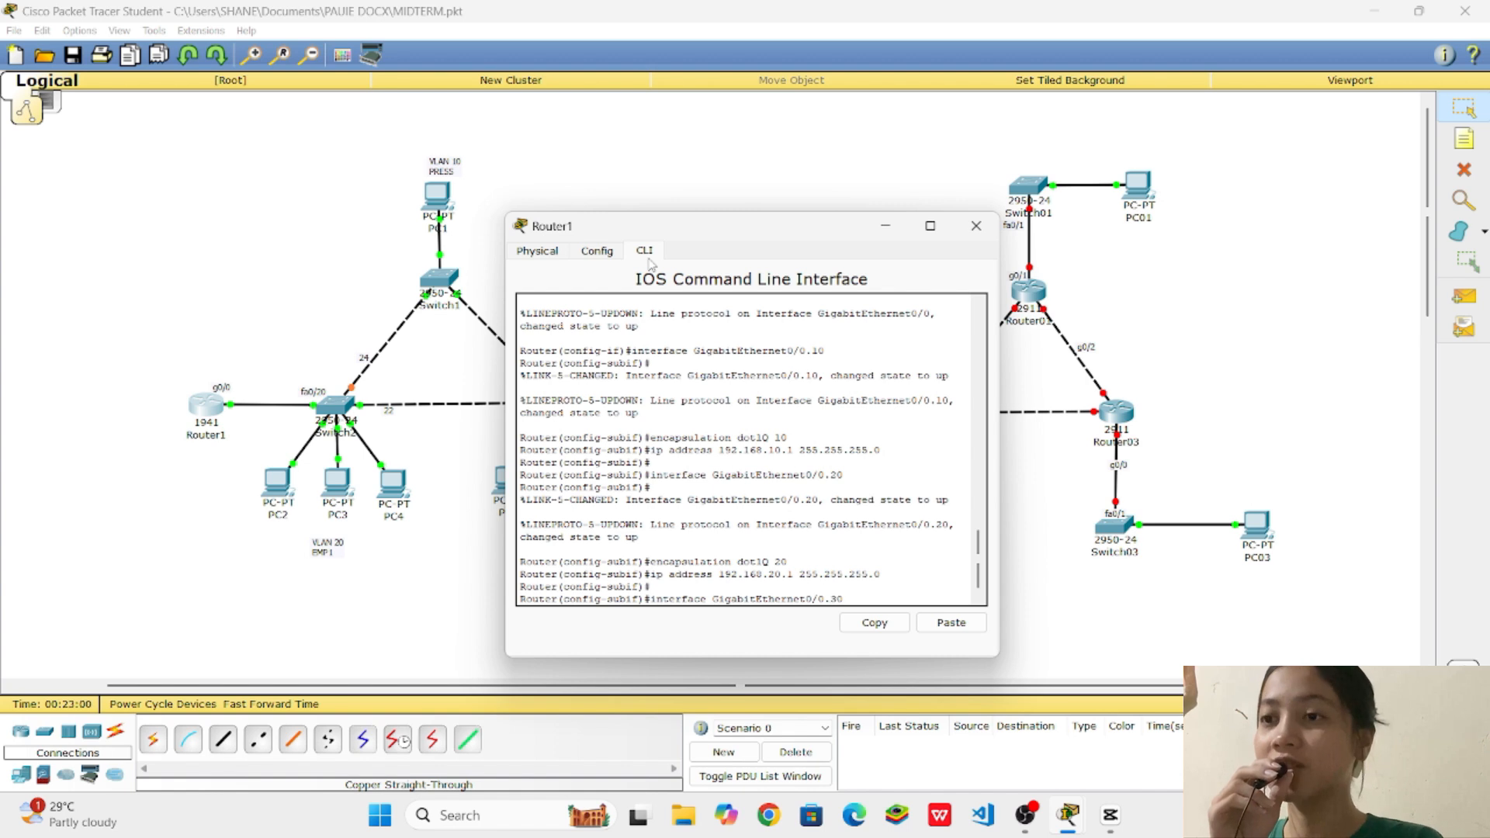
pyautogui.press('Return')
pyautogui.press('Up')
pyautogui.press('Up')
pyautogui.press('Up')
pyautogui.press('BackSpace')
pyautogui.press('BackSpace')
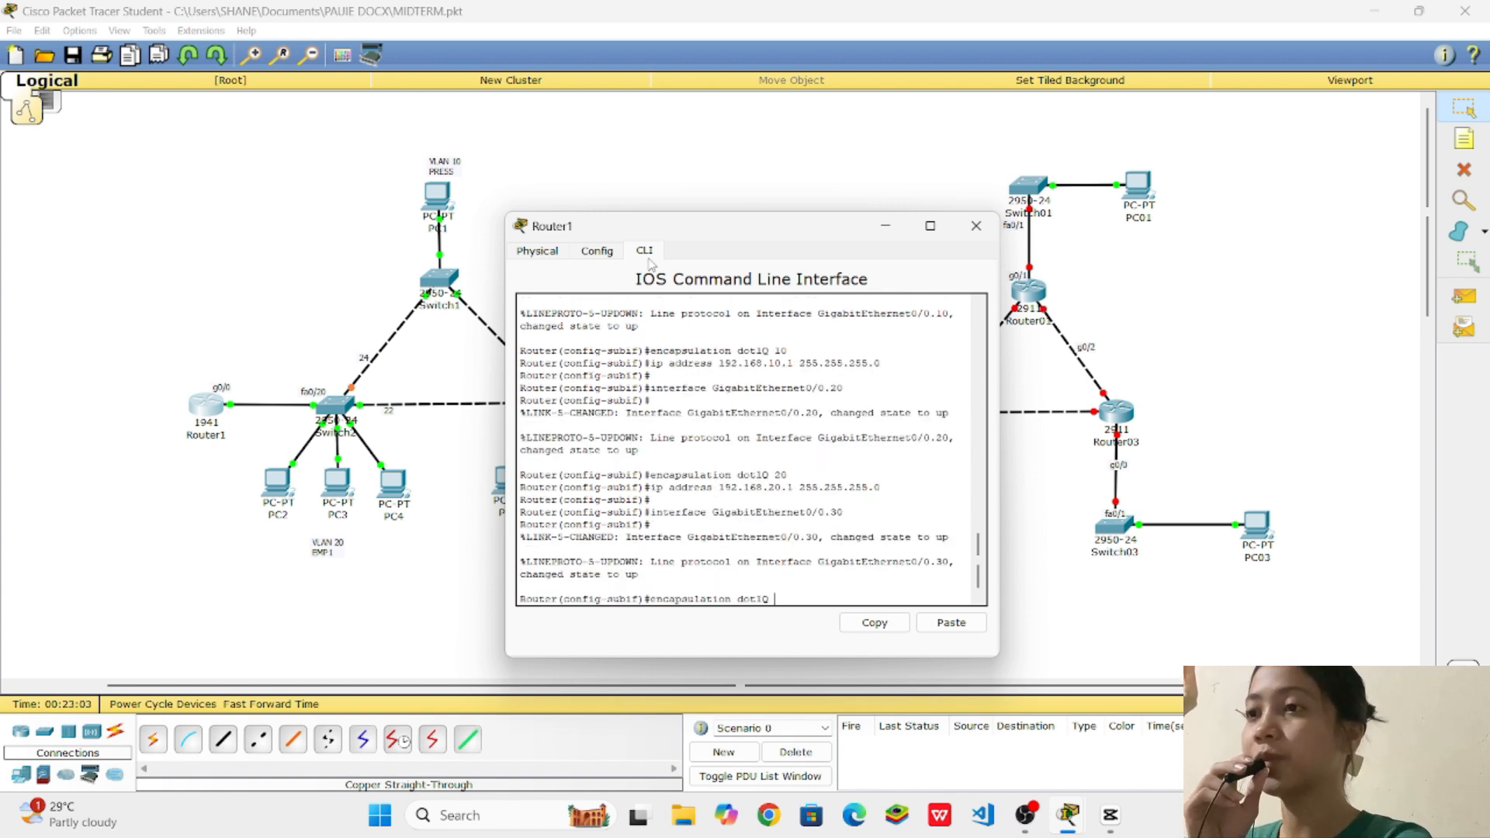
pyautogui.write('30')
pyautogui.press('Return')
# Assign IP address 192.168.30.1 with mask 255.255.255.0 to subinterface GigabitEthernet0/0.30
pyautogui.press('Up')
pyautogui.press('Up')
pyautogui.press('Up')
pyautogui.press('Left')
pyautogui.press('Left')
pyautogui.press('Left')
pyautogui.press('Left')
pyautogui.press('Left')
pyautogui.press('Left')
pyautogui.press('Left')
pyautogui.press('Left')
pyautogui.press('Left')
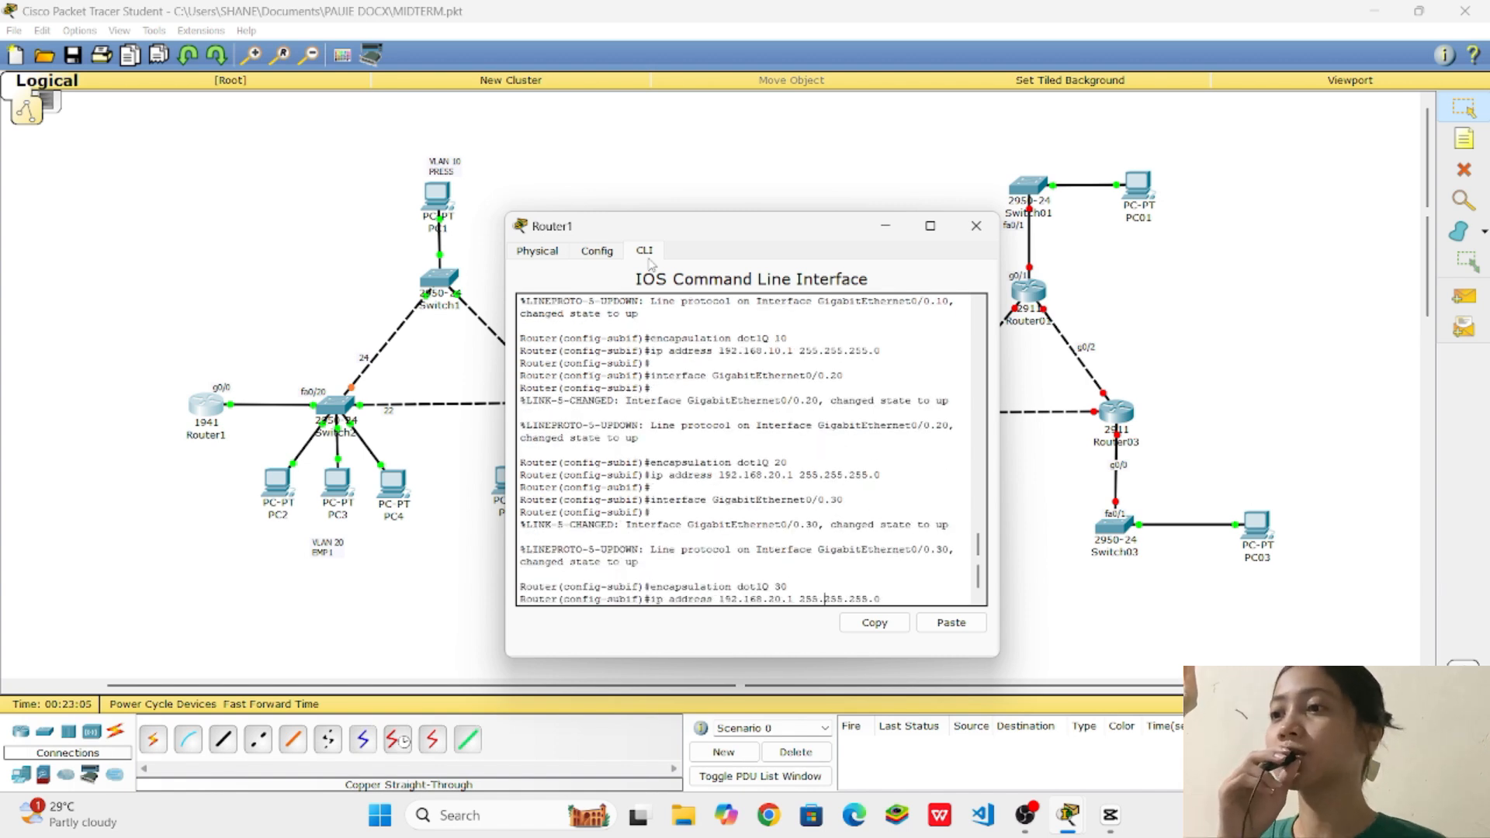
pyautogui.press('Delete')
pyautogui.write('3')
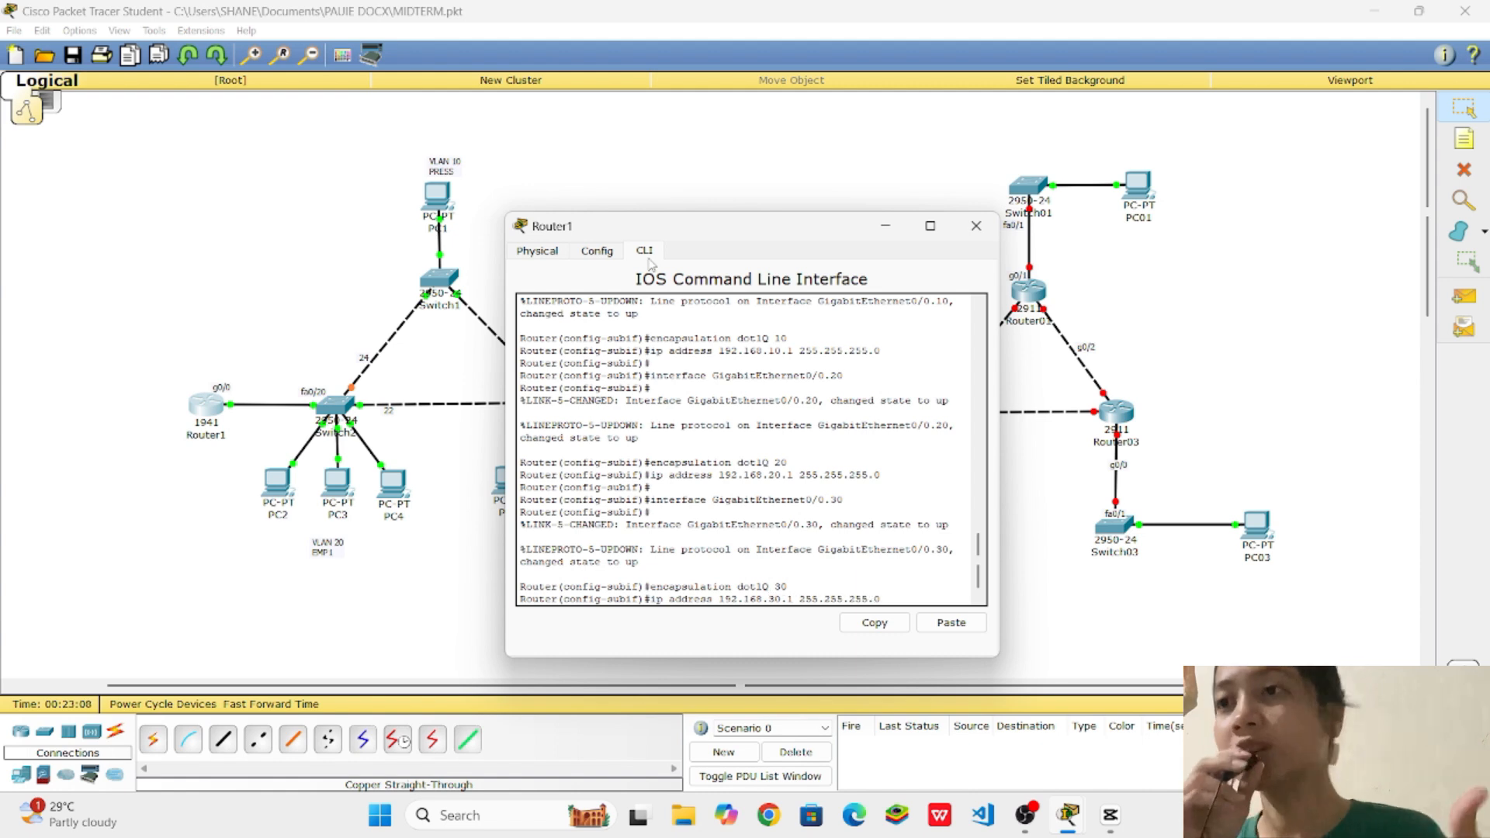
pyautogui.press('Return')
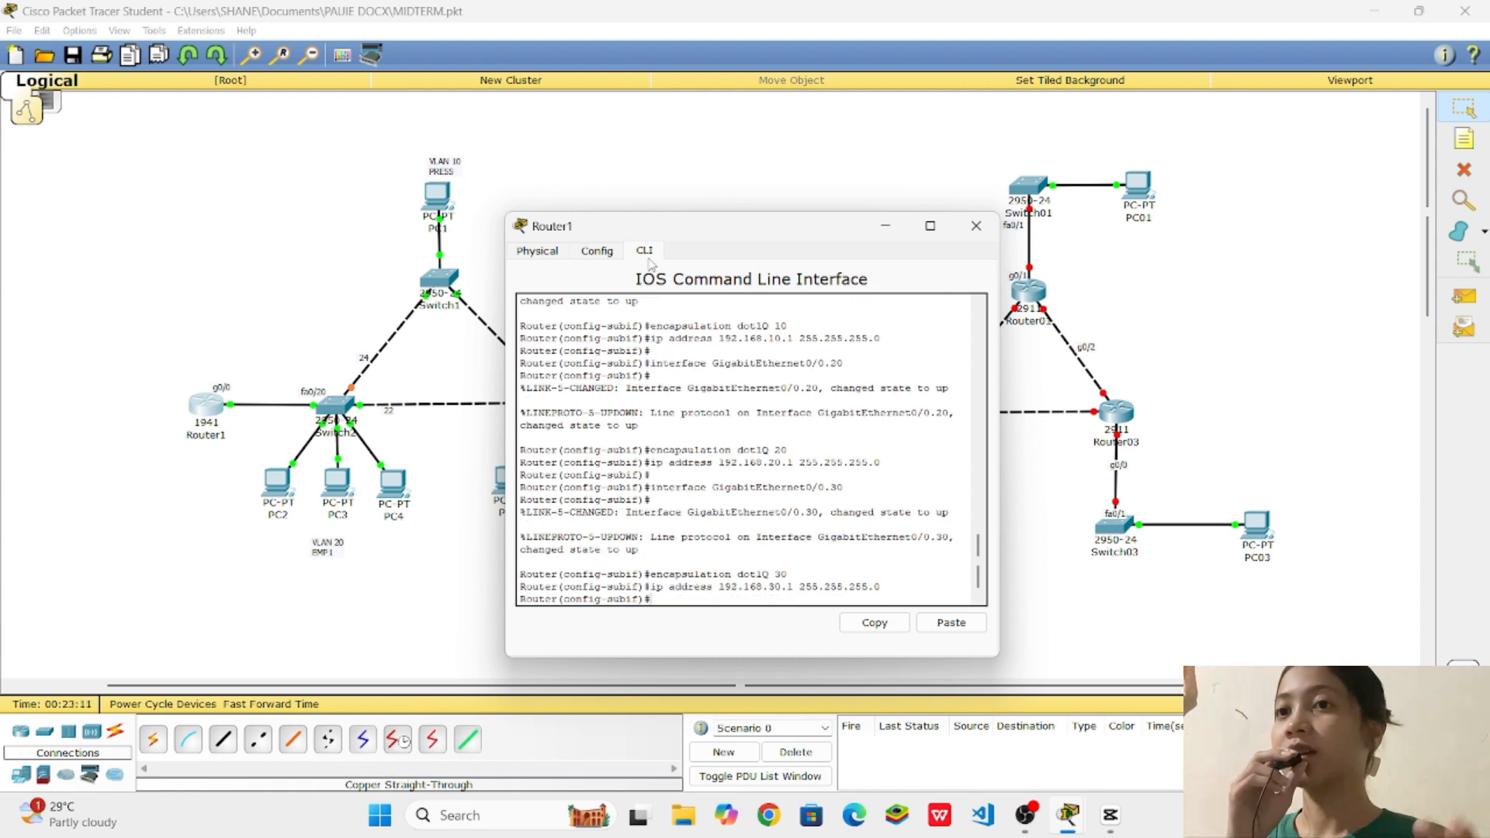
# Exit subinterface and global configuration modes on Router1 and close its window
pyautogui.write('ex')
pyautogui.press('Return')
pyautogui.write('er(config)#e')
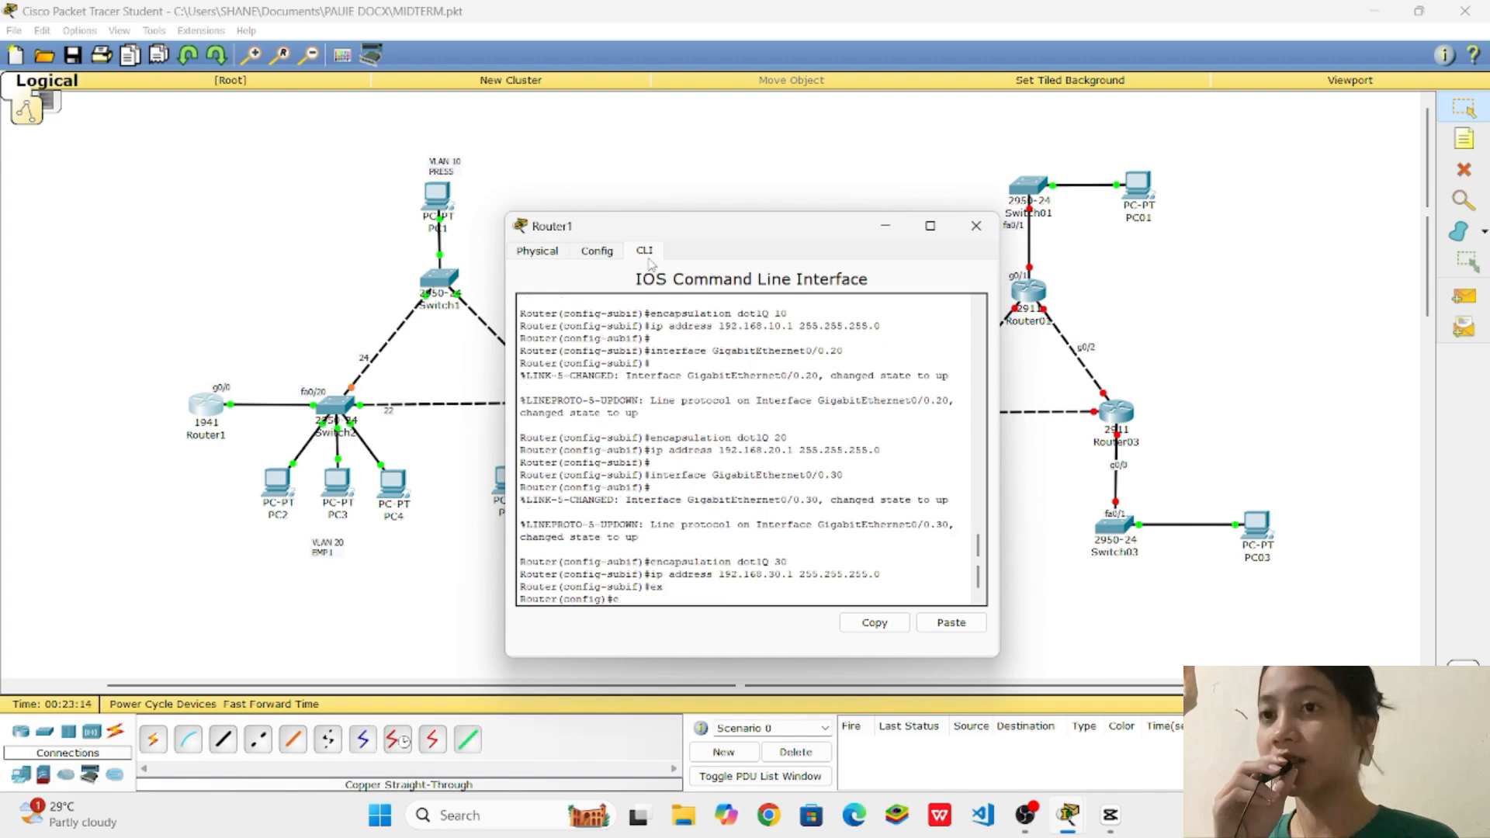
pyautogui.write('x')
pyautogui.press('Return')
pyautogui.click(976, 226)
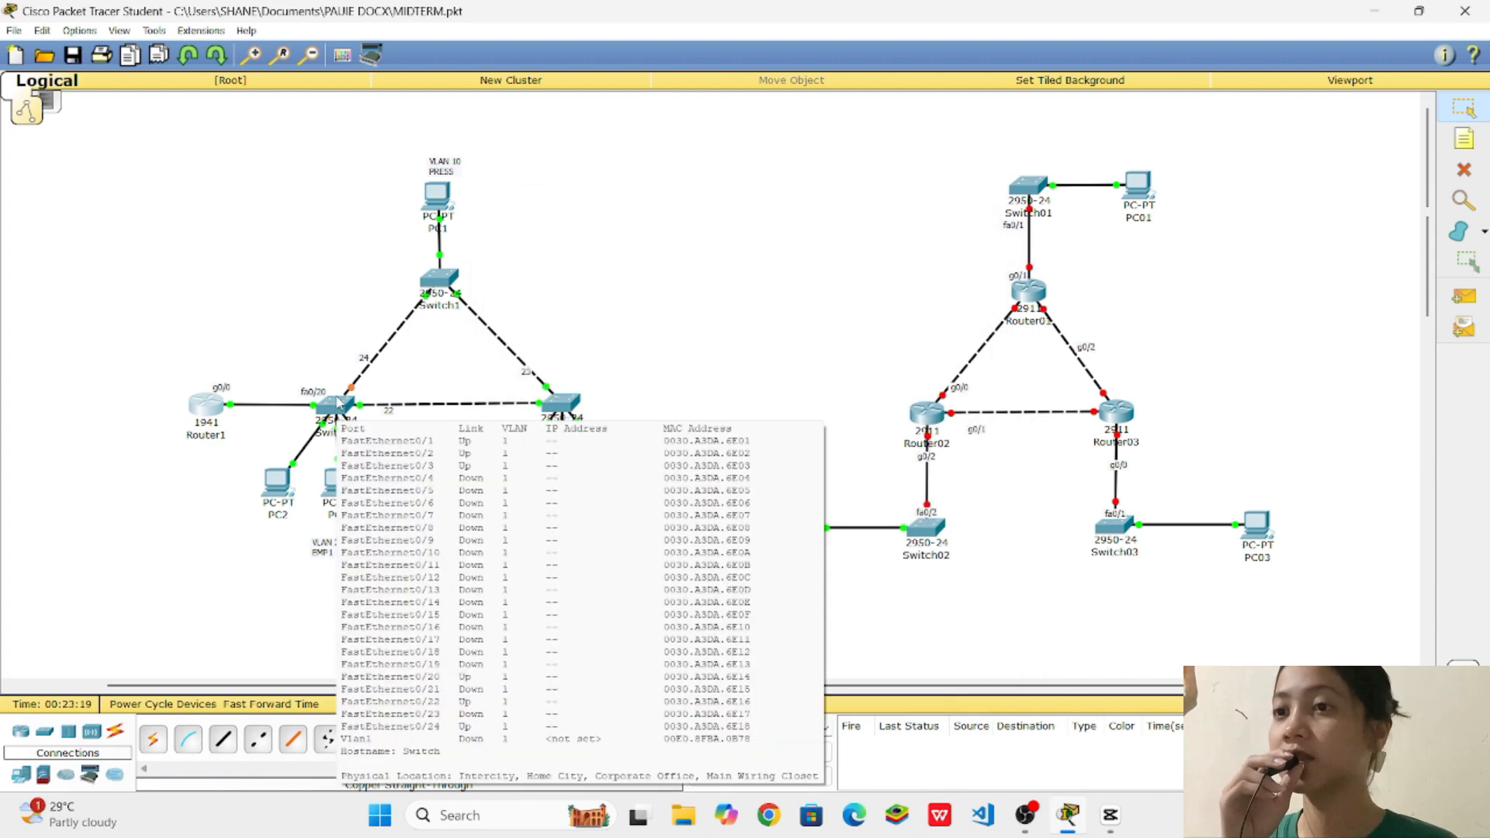
# Open the command line of Switch1 and enter global configuration mode
pyautogui.click(442, 276)
pyautogui.click(644, 252)
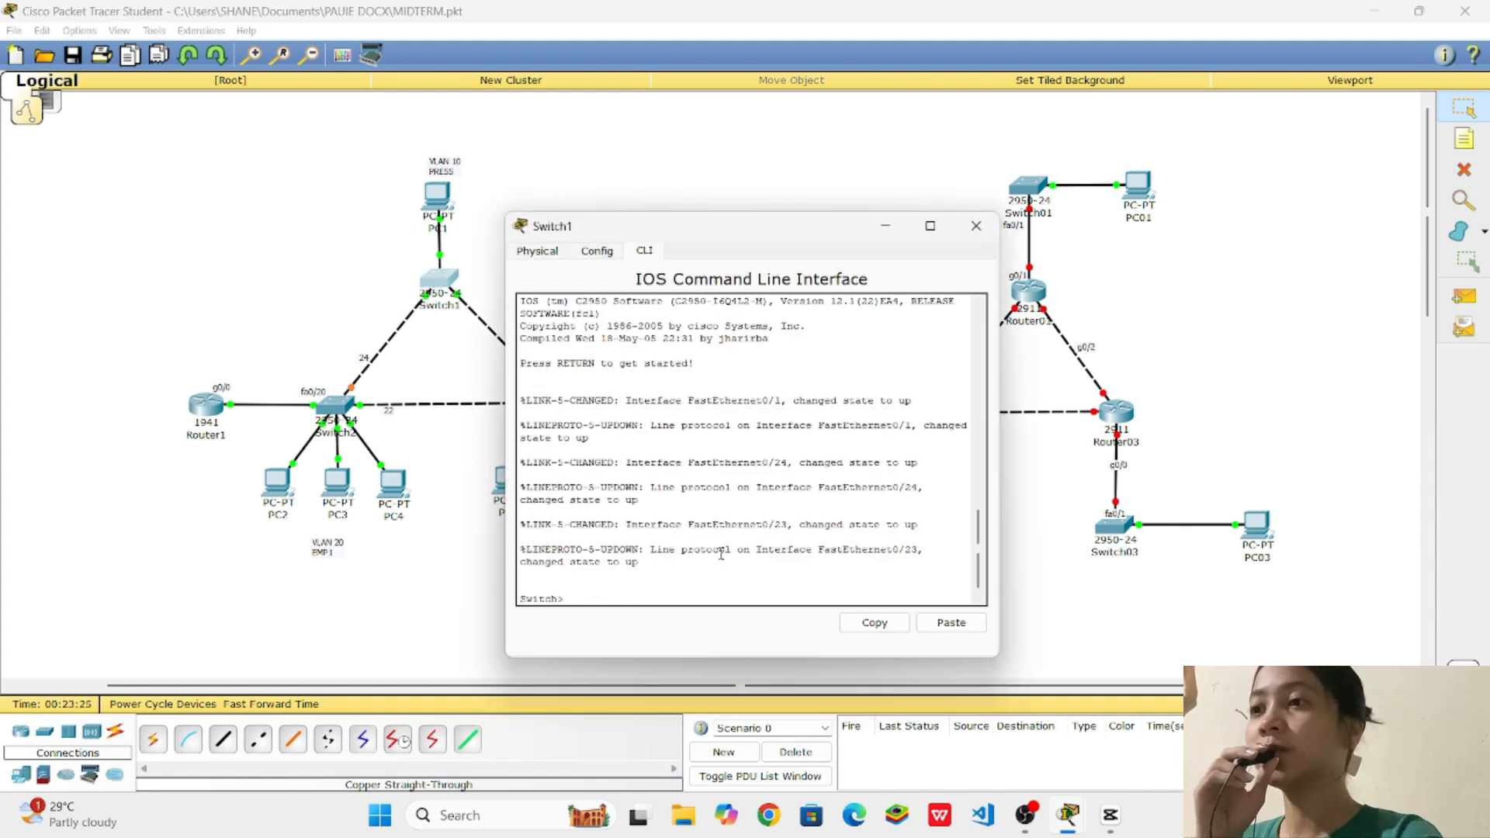
pyautogui.write('en')
pyautogui.press('Return')
pyautogui.write('conf ter')
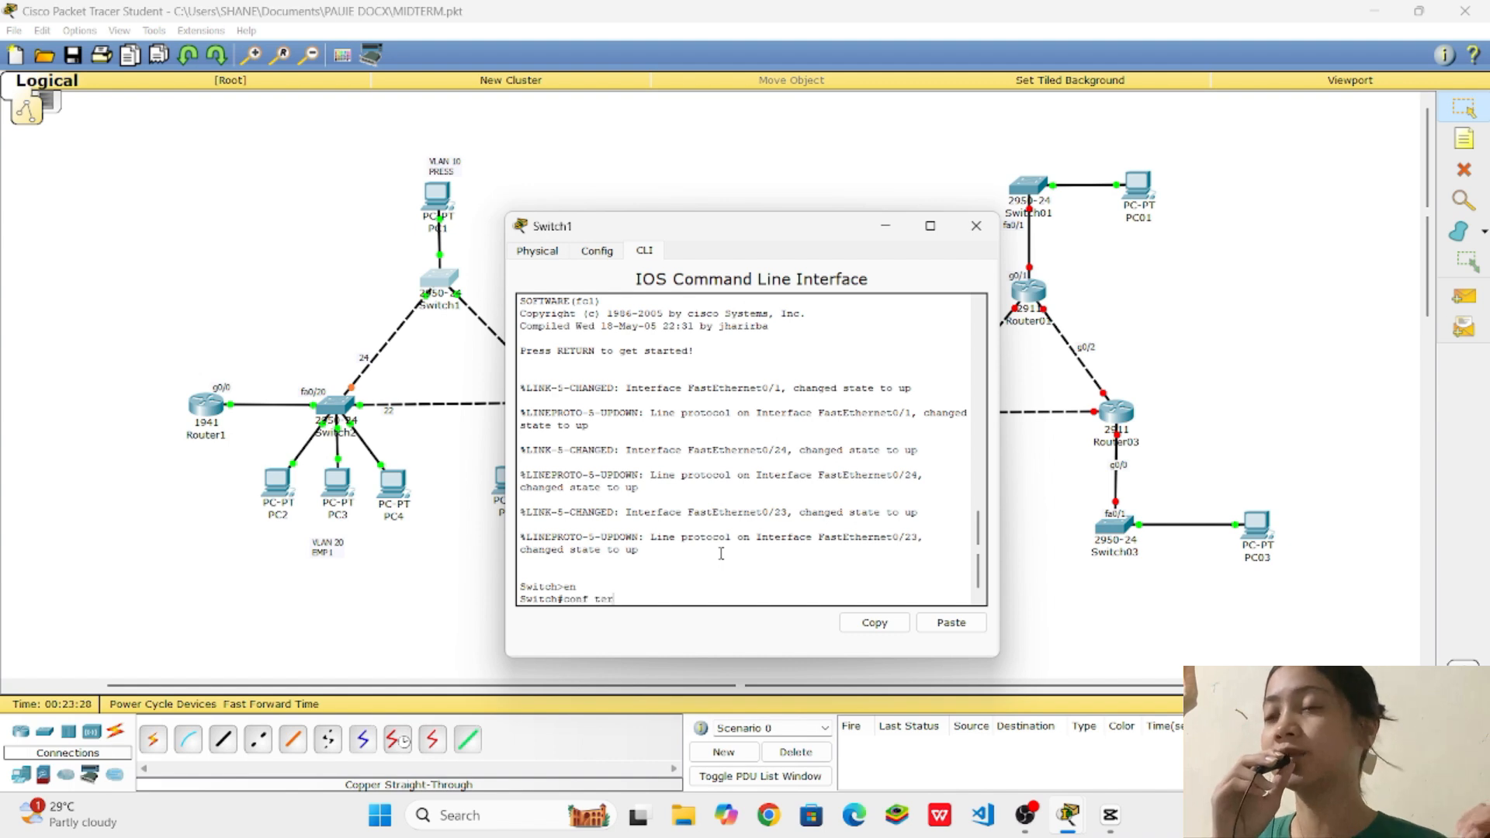
pyautogui.press('Return')
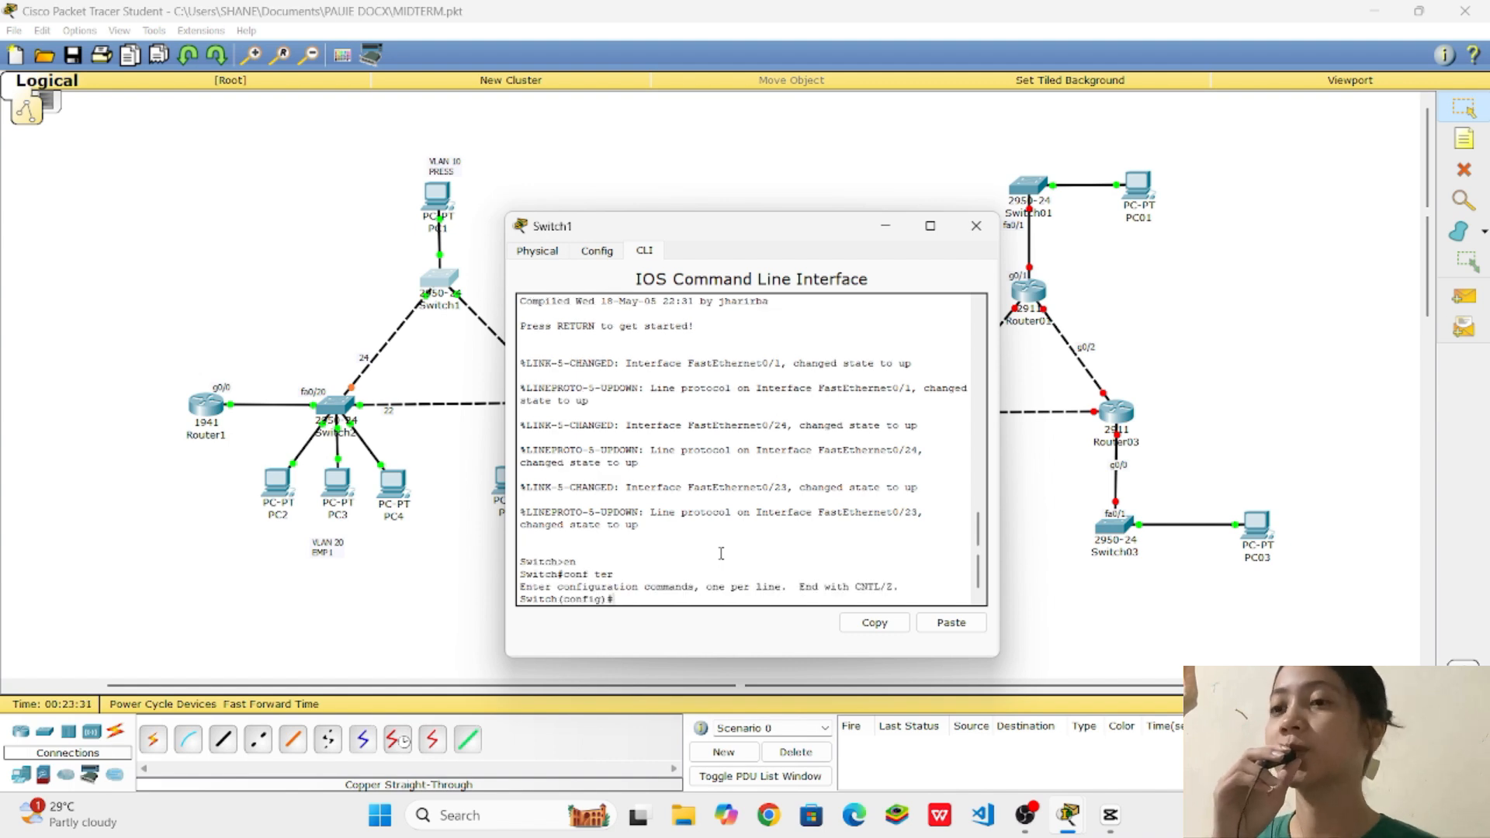
# Create VLAN 10 on Switch1 and name it press
pyautogui.write('vlan 10')
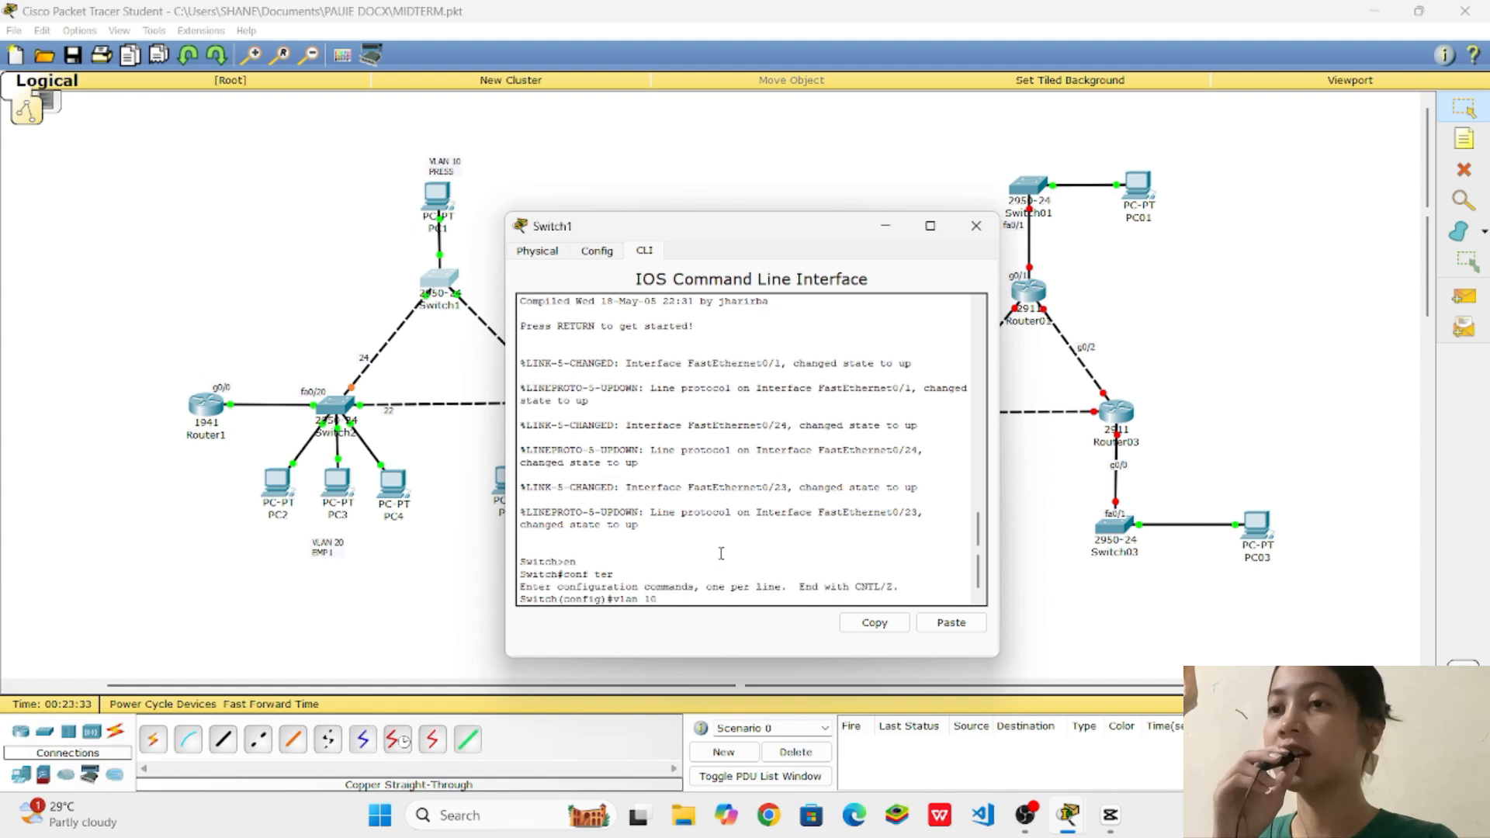
pyautogui.press('Return')
pyautogui.write('name press')
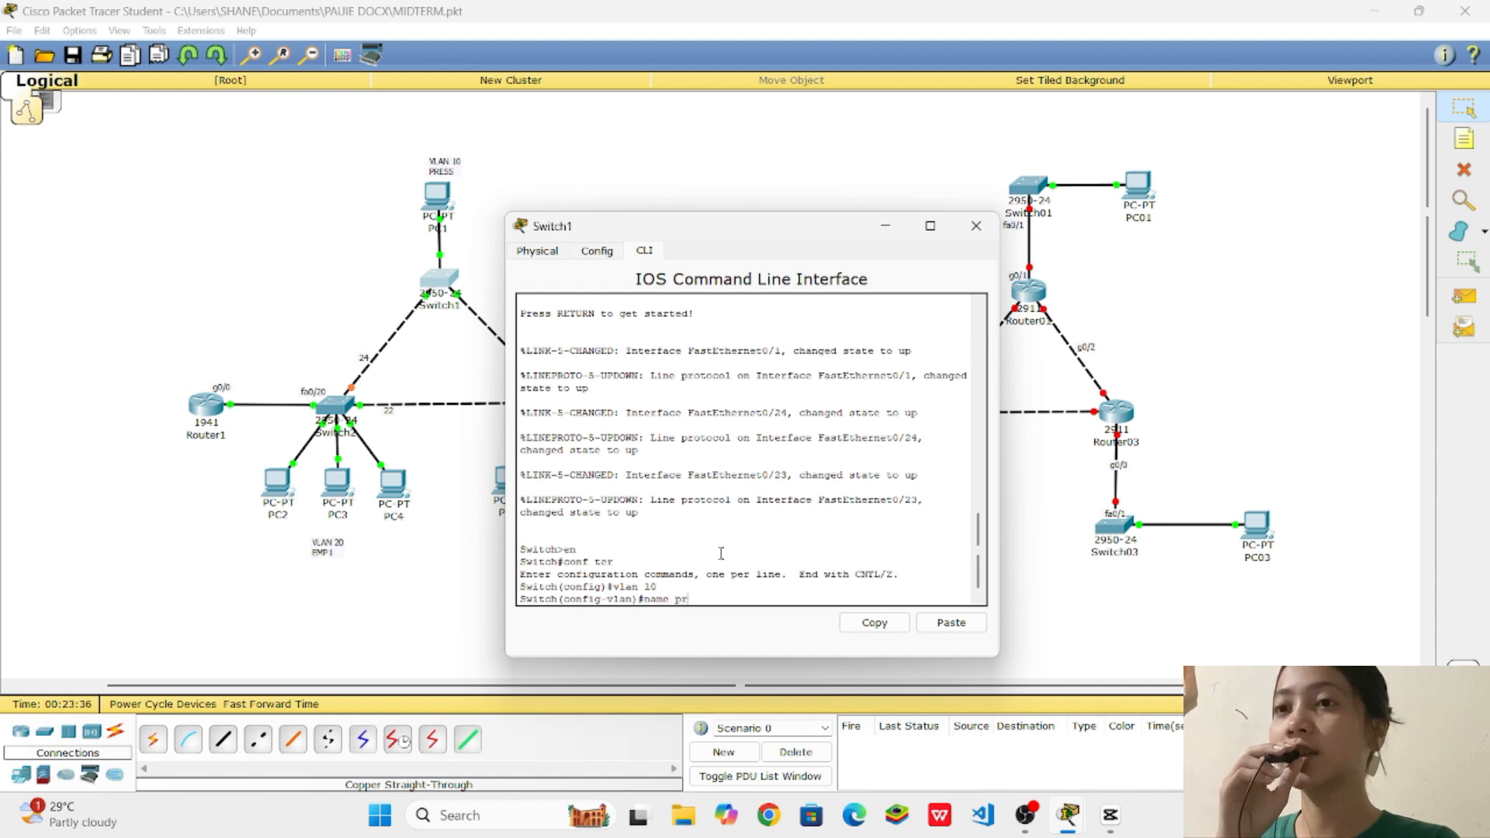
pyautogui.press('Return')
pyautogui.write('ex')
pyautogui.press('Return')
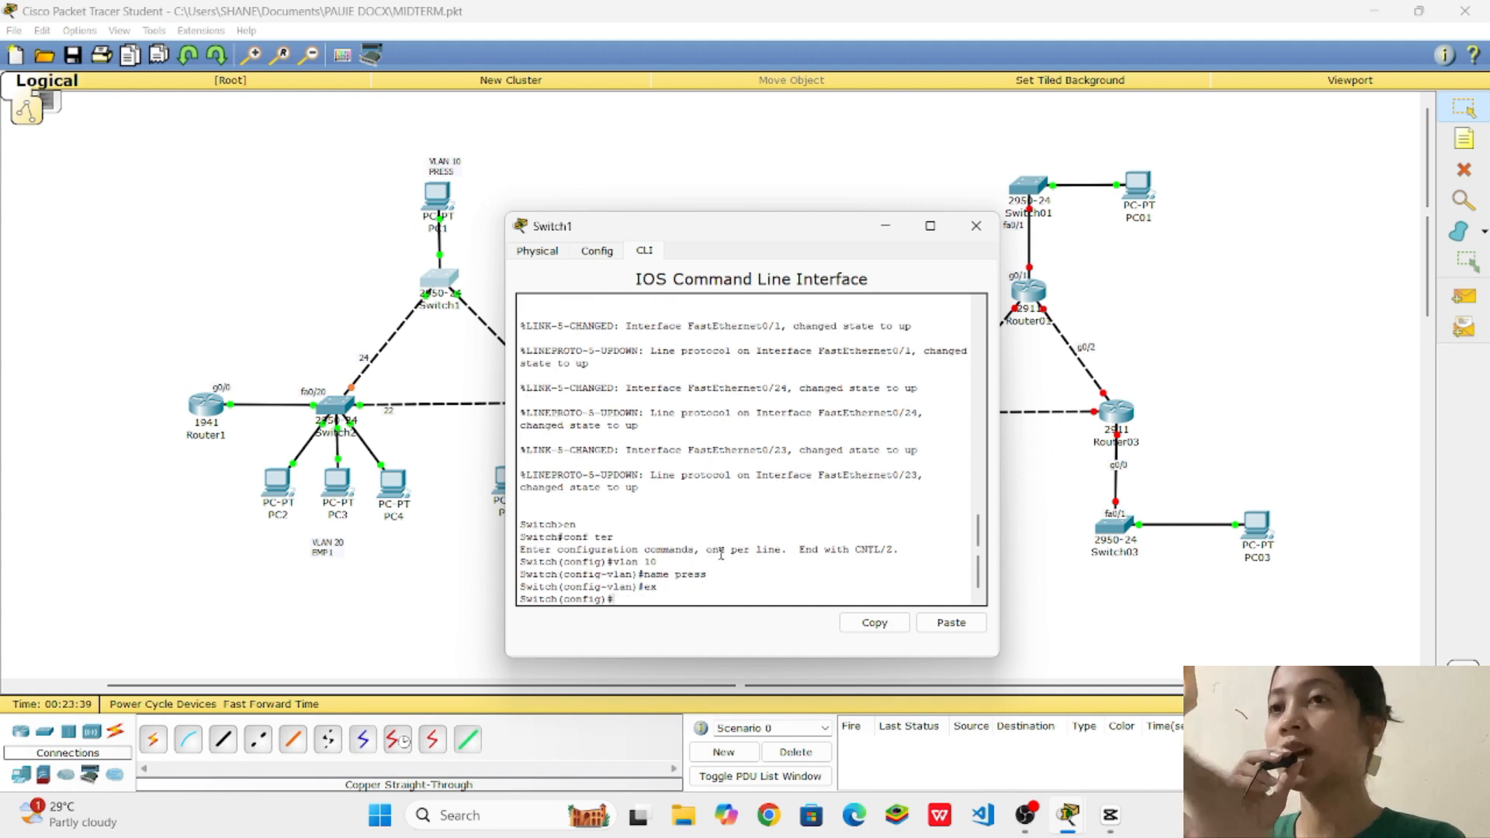
# Create VLAN 20 on Switch1 and name it emp1
pyautogui.write('vlan 20')
pyautogui.press('Return')
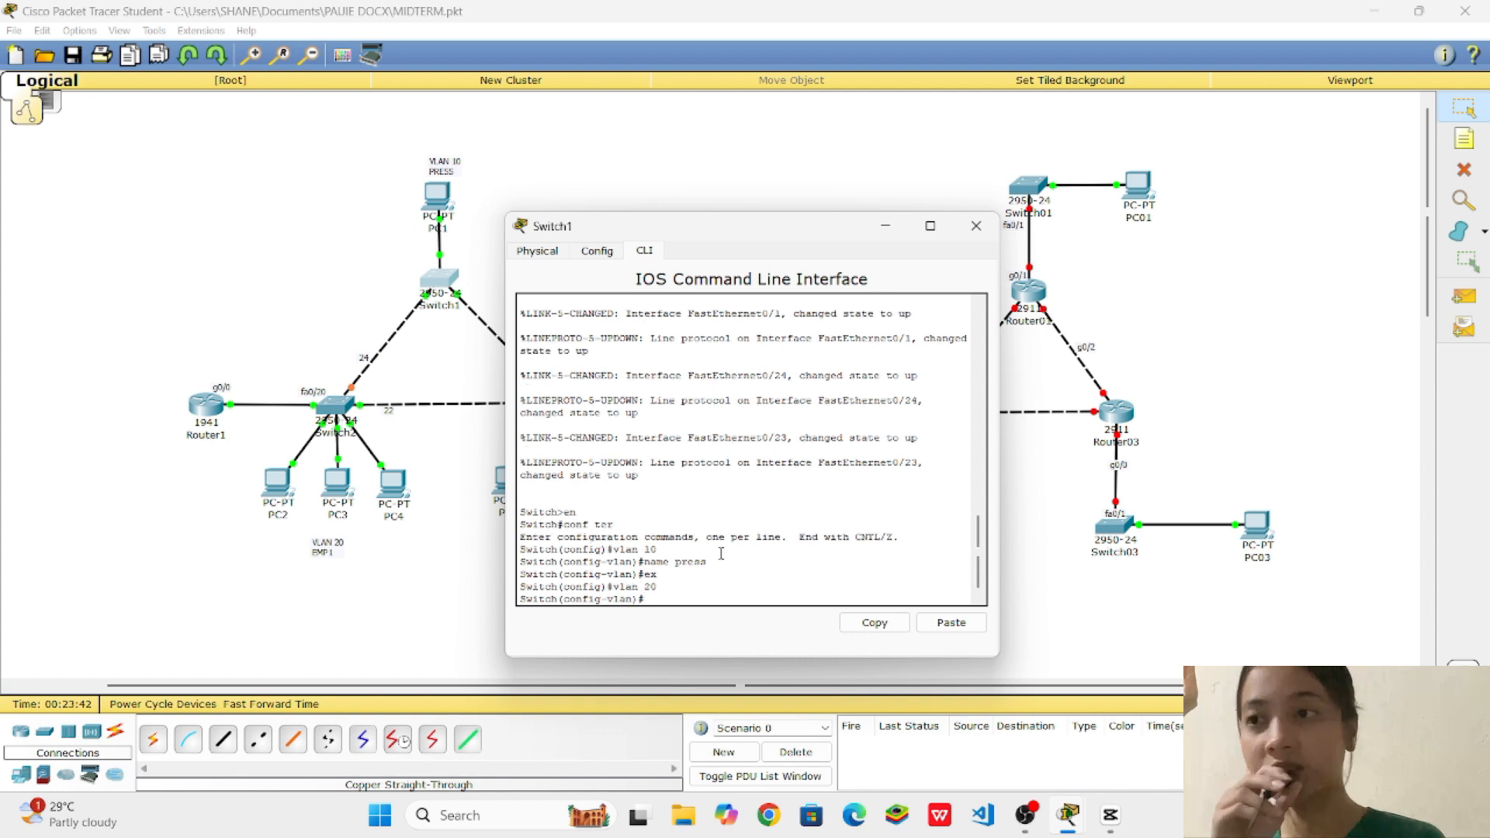
pyautogui.write('name emp1')
pyautogui.press('Return')
pyautogui.write('ex')
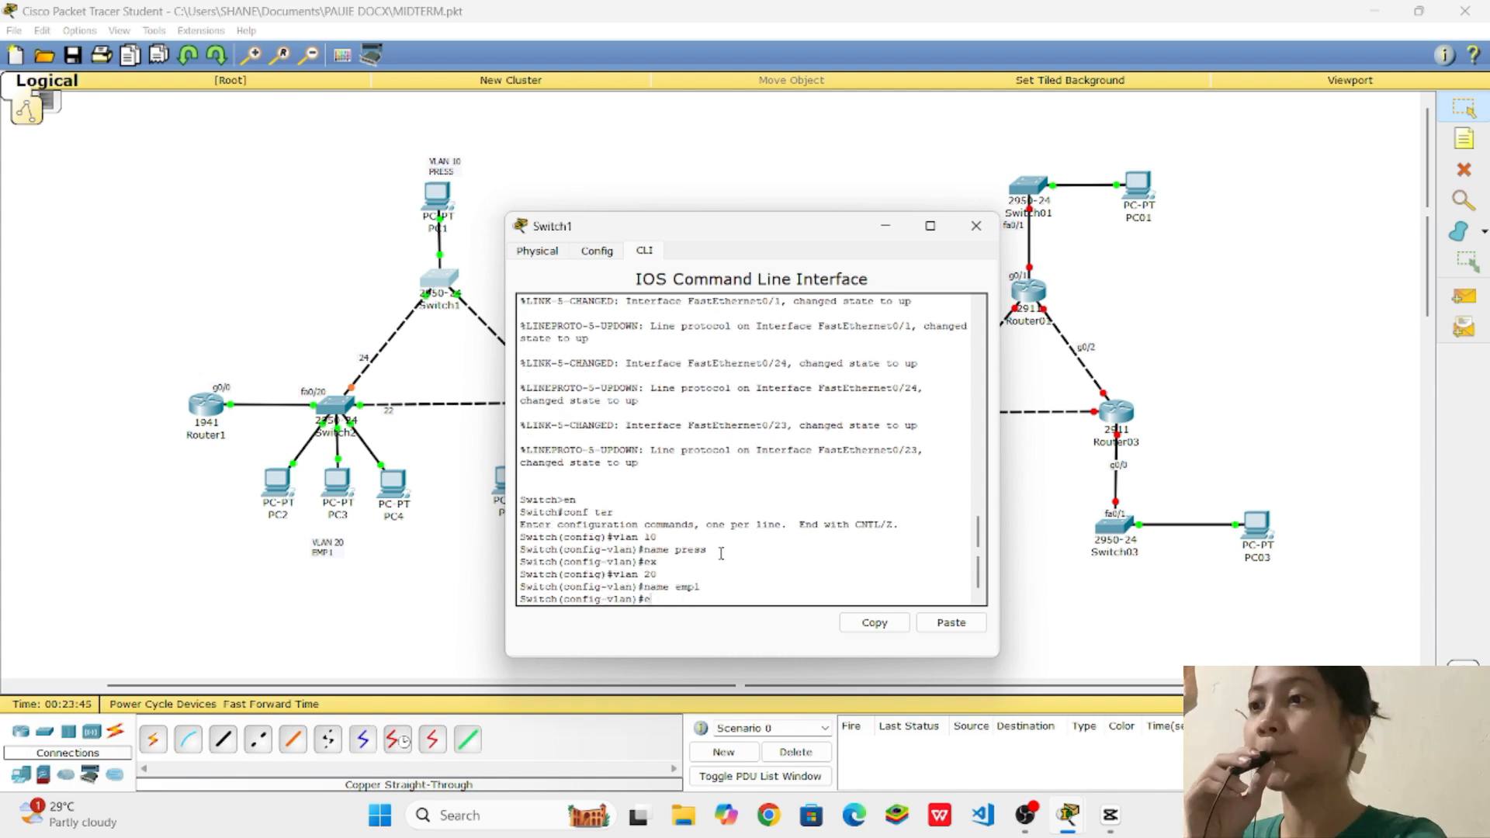
pyautogui.press('Return')
# Create VLAN 30 on Switch1 and name it emp2
pyautogui.write('vlan 30')
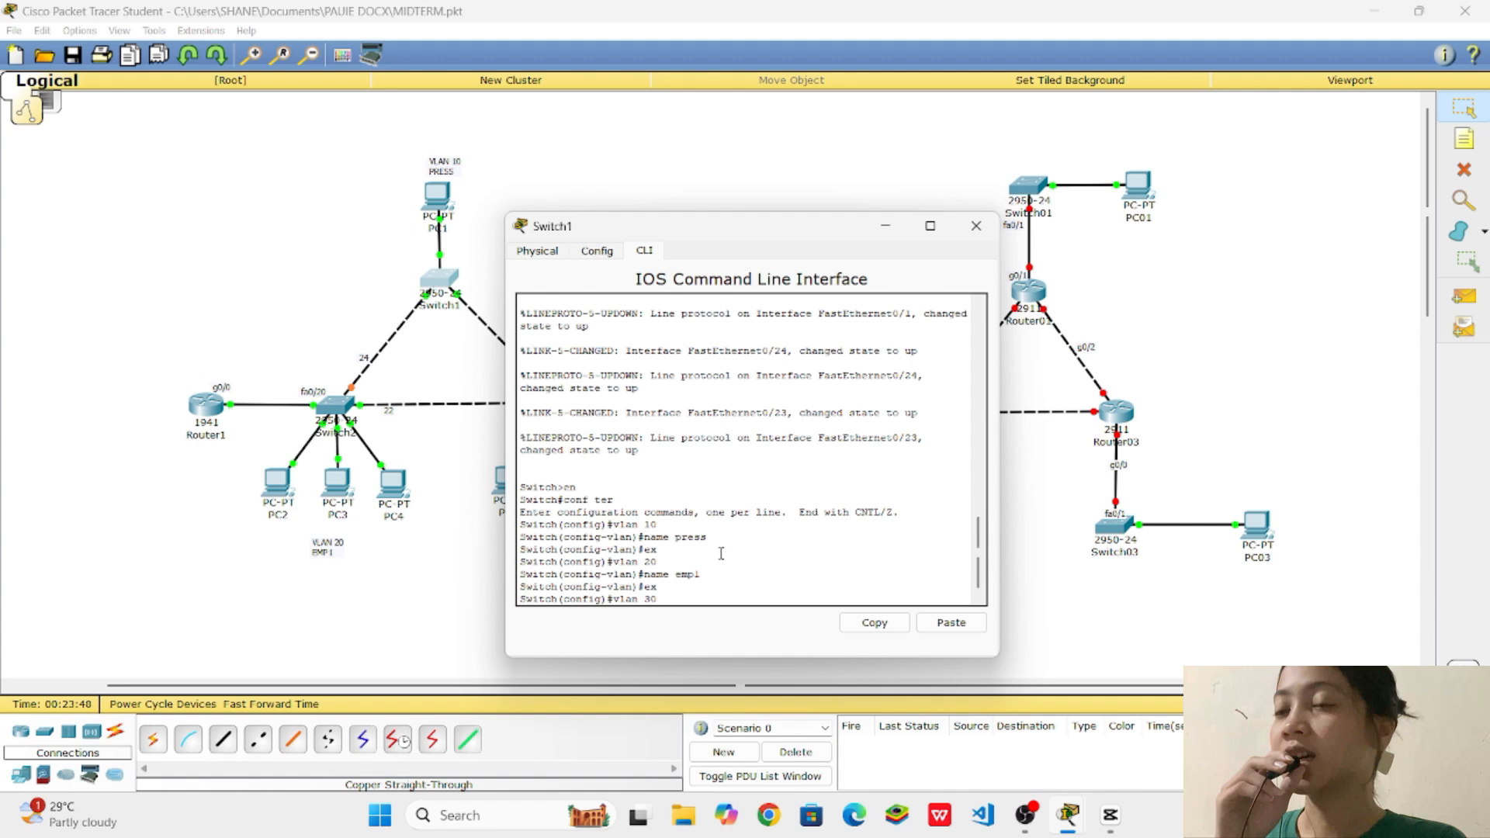
pyautogui.press('Return')
pyautogui.write('name emp2')
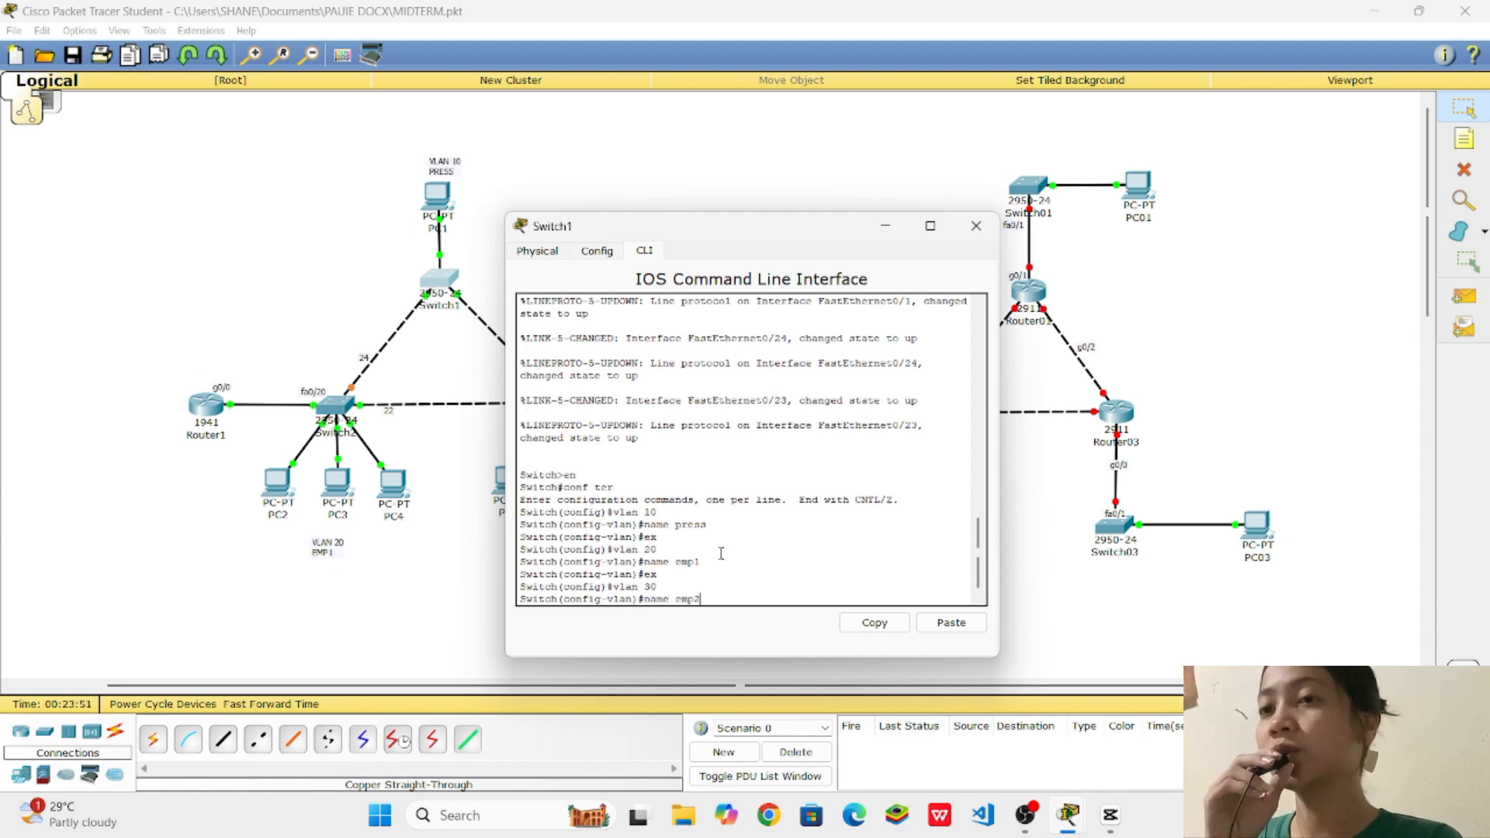
pyautogui.press('Return')
pyautogui.write('ex')
pyautogui.press('Return')
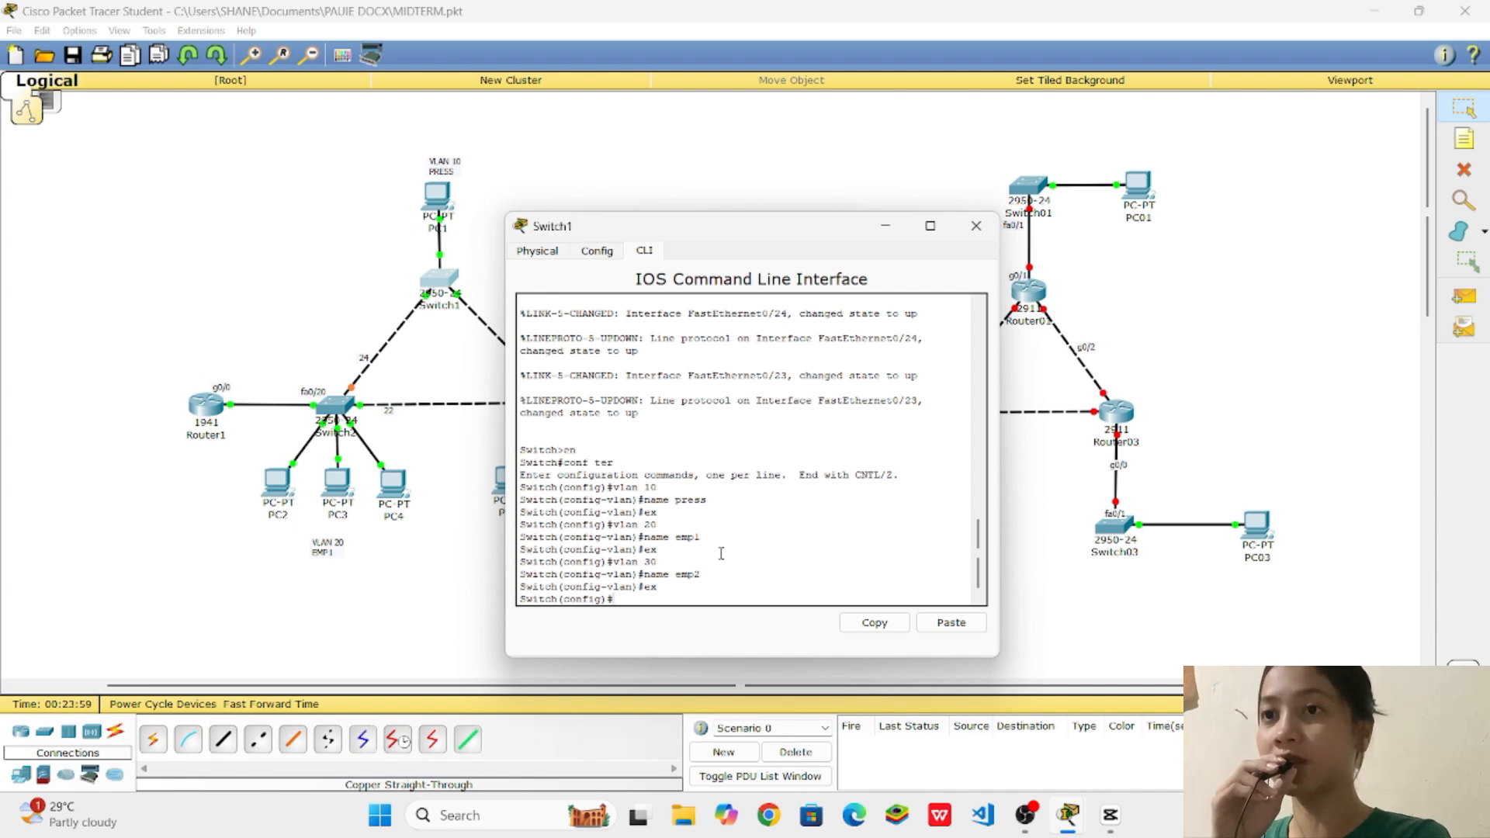
# Configure Switch1 interface fa0/1 as an access port assigned to VLAN 10
pyautogui.write('int fa0/1')
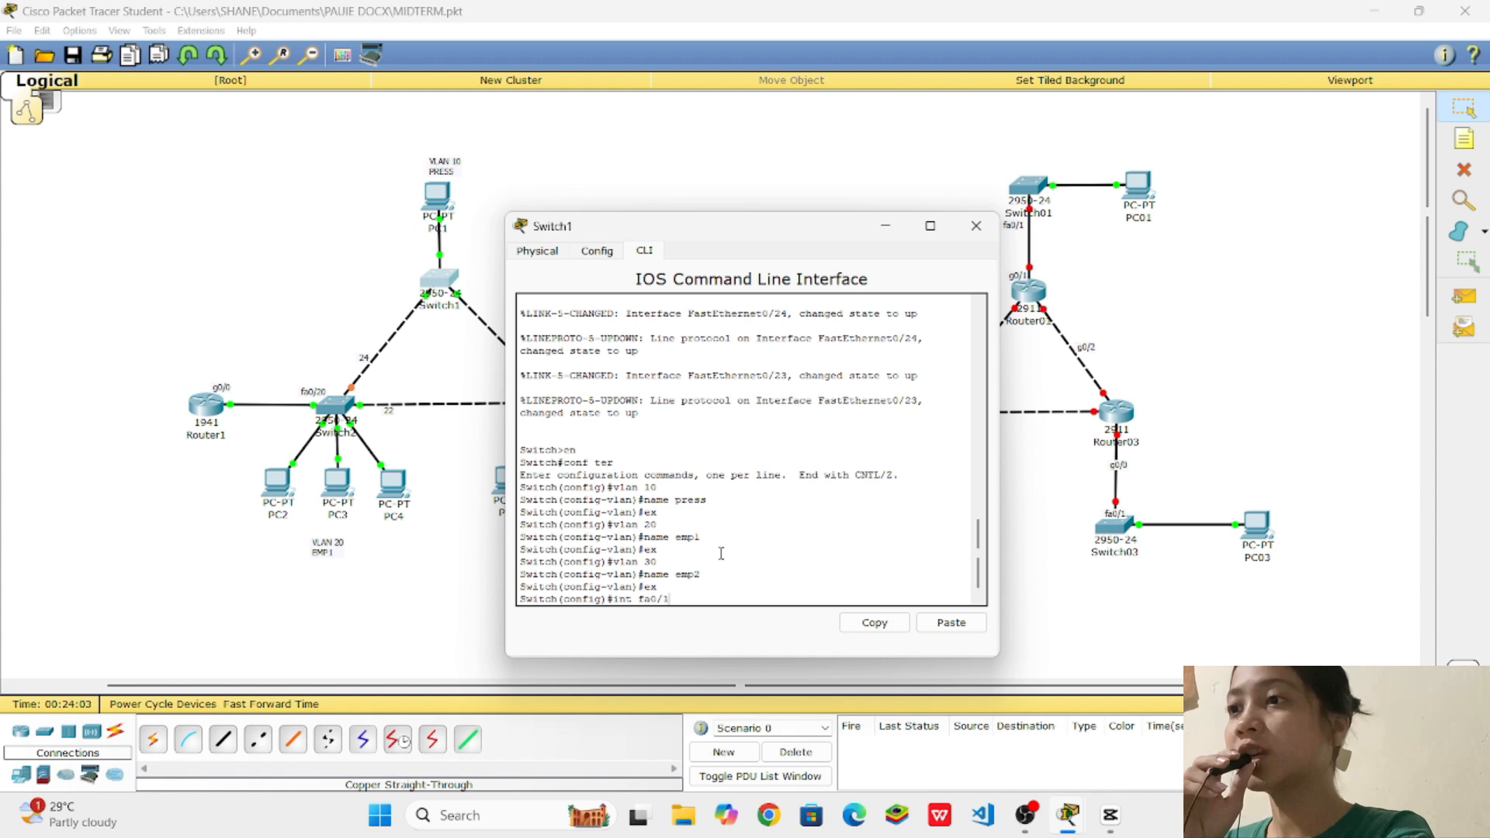
pyautogui.press('Return')
pyautogui.write('sw mode ac')
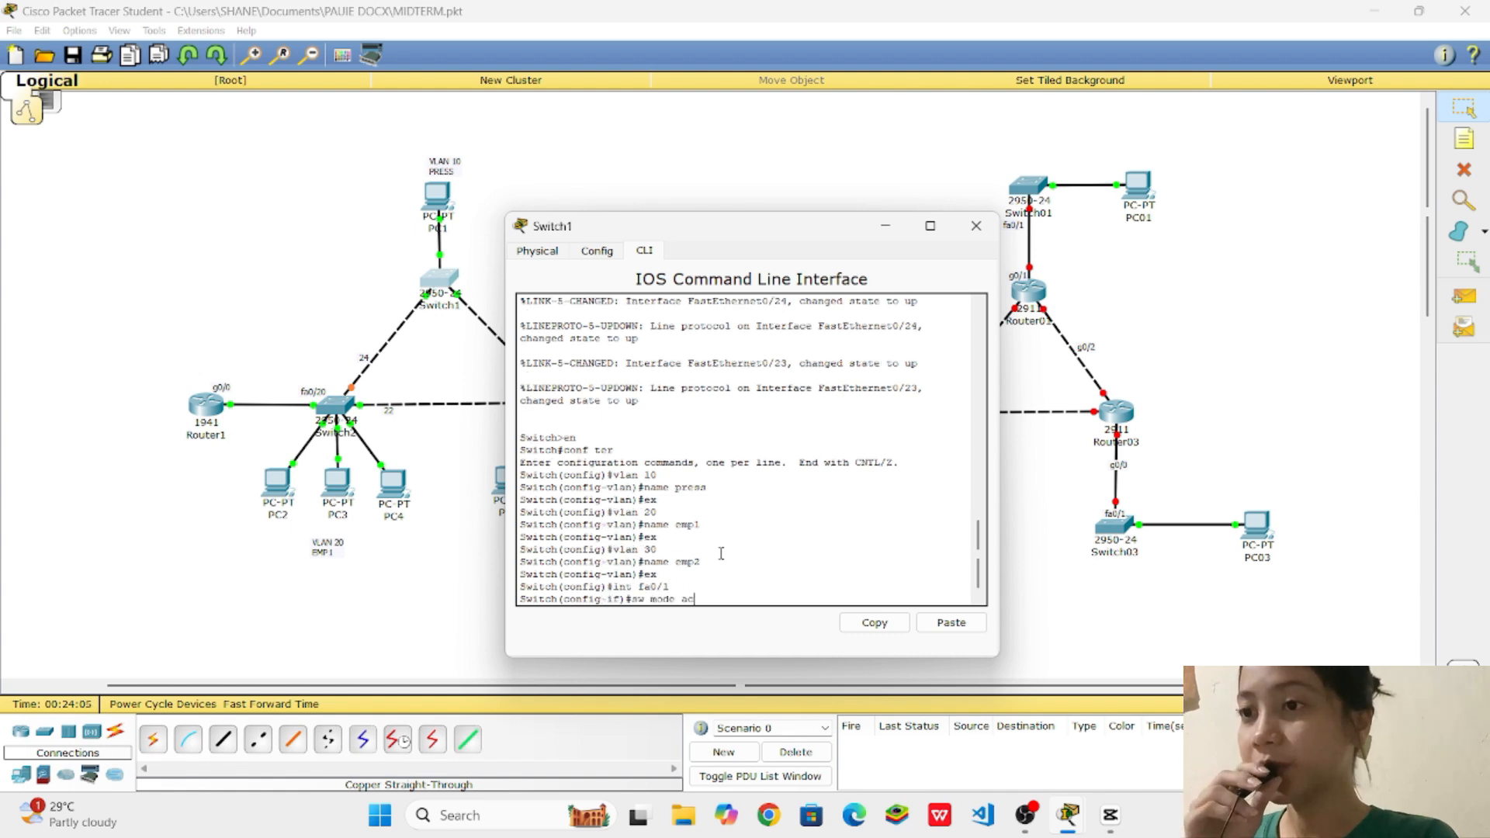
pyautogui.press('Return')
pyautogui.write('sw ac vlan 10')
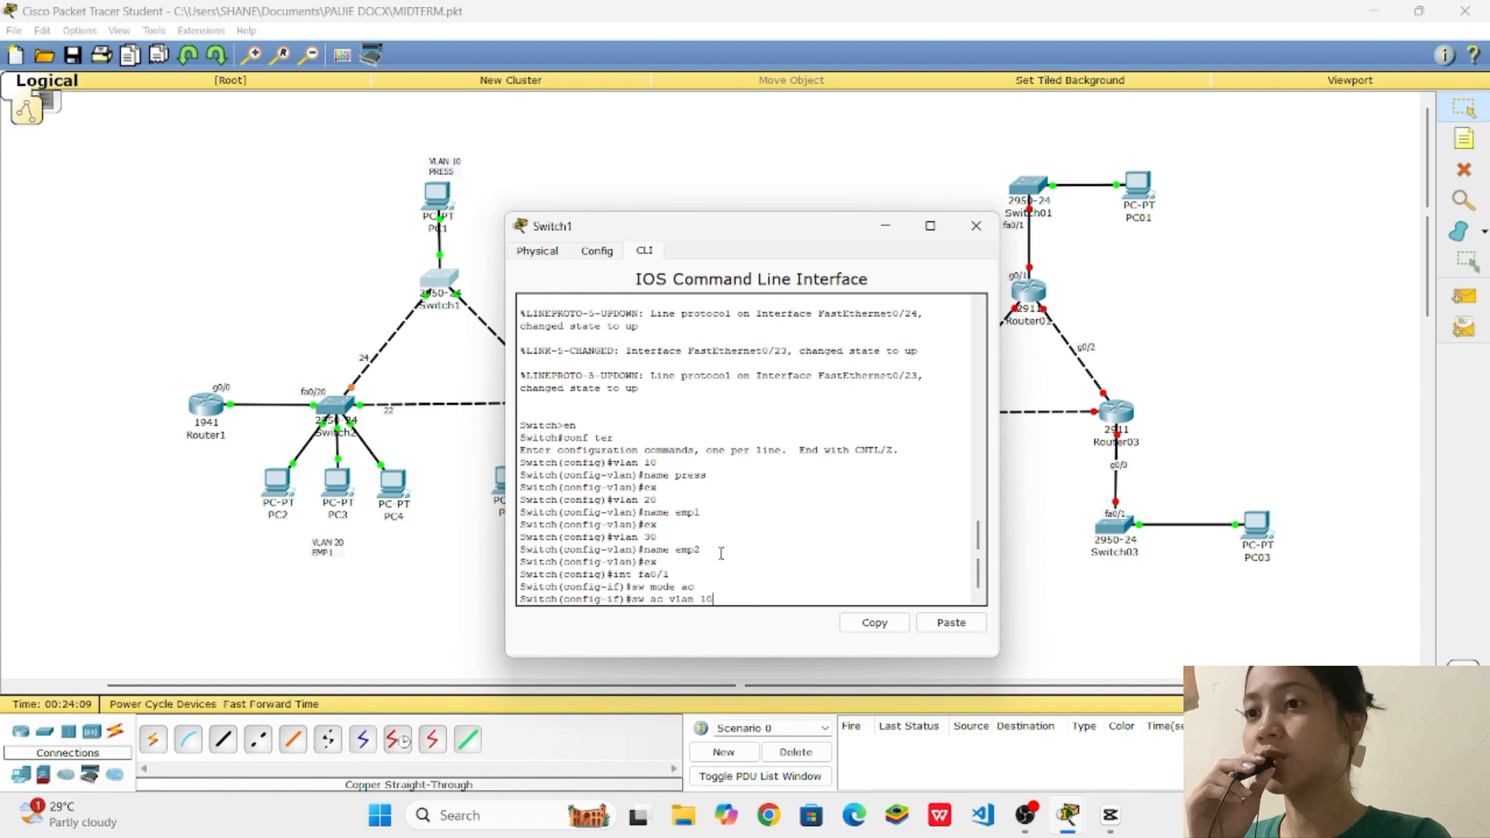
pyautogui.press('Return')
pyautogui.write('ex')
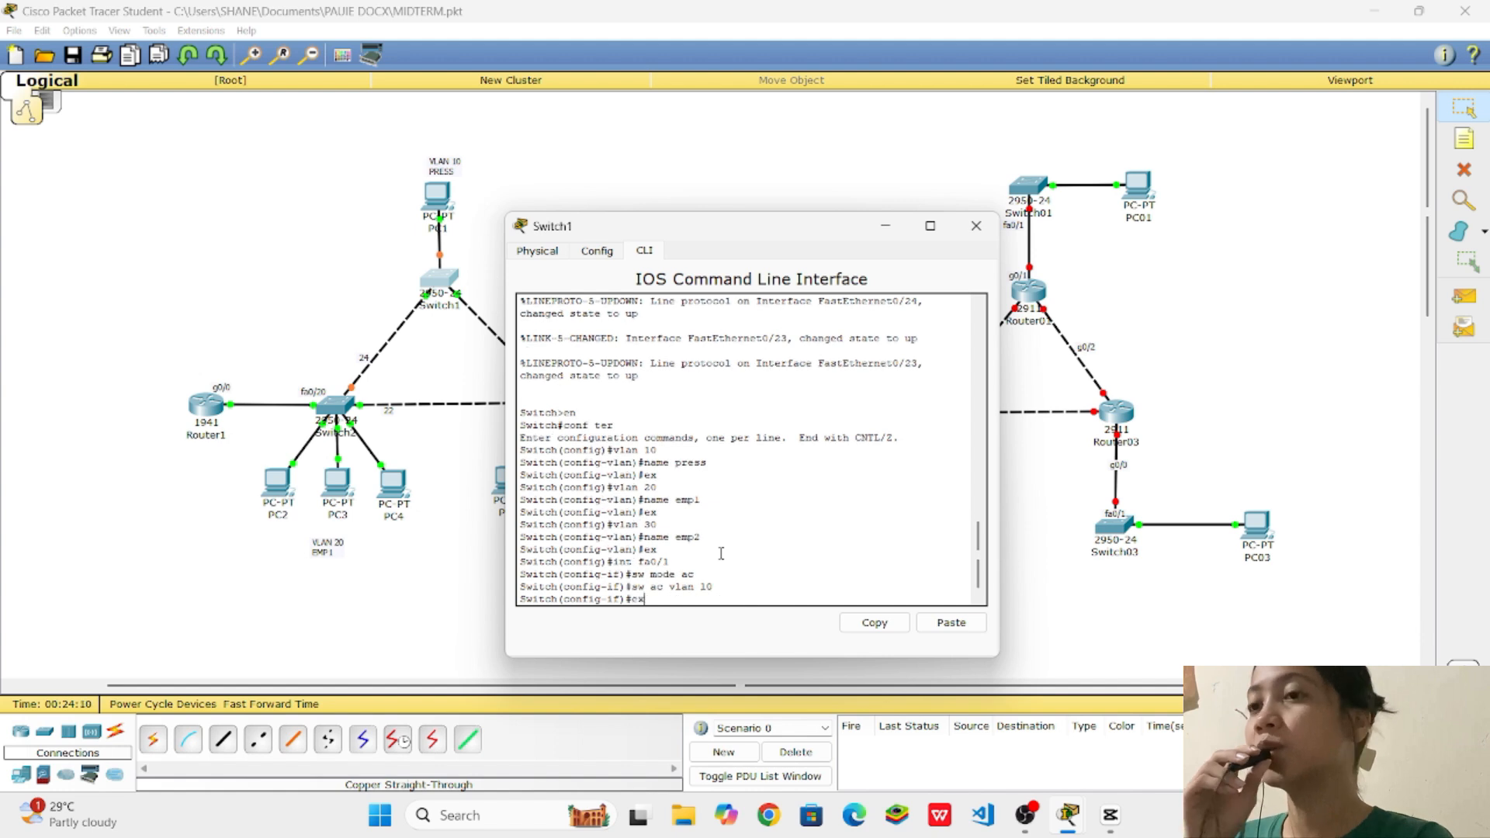
pyautogui.press('Return')
# Set the interface range fa0/23 - 24 on Switch1 to trunk mode
pyautogui.write('int ')
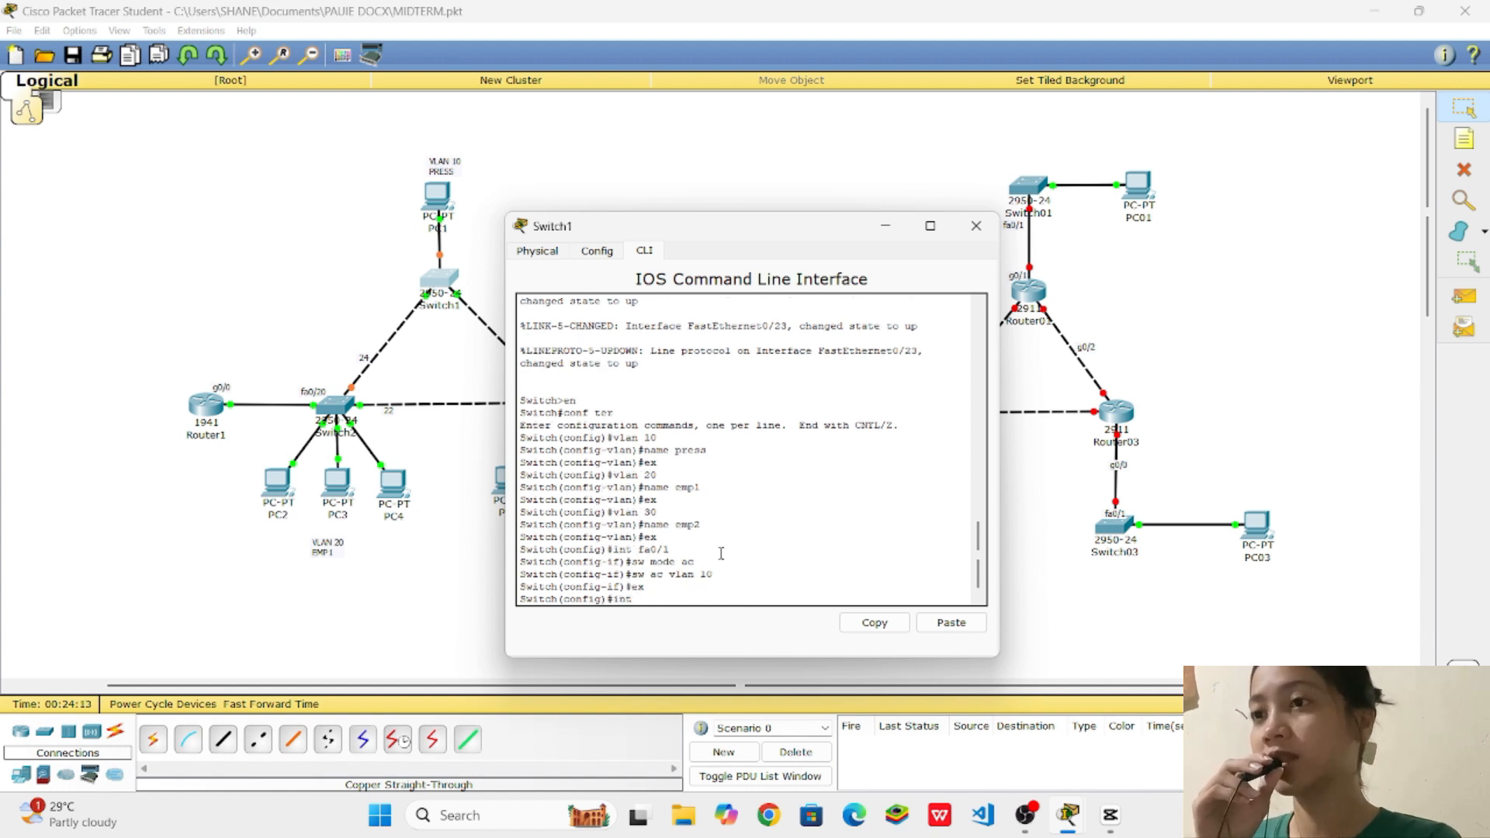
pyautogui.write('range fa0')
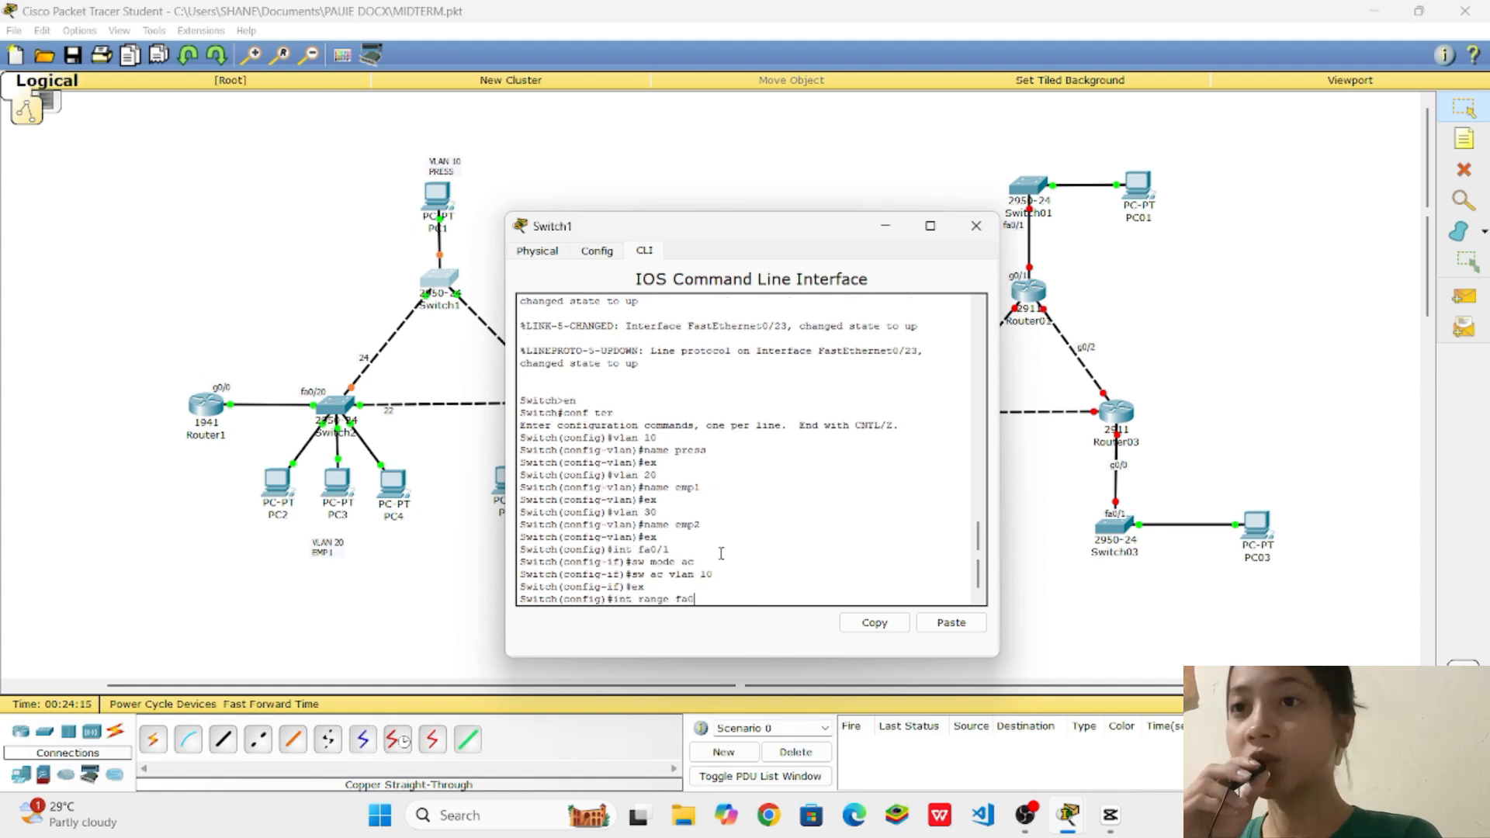
pyautogui.write('/23 - 24')
pyautogui.press('Return')
pyautogui.press('Return')
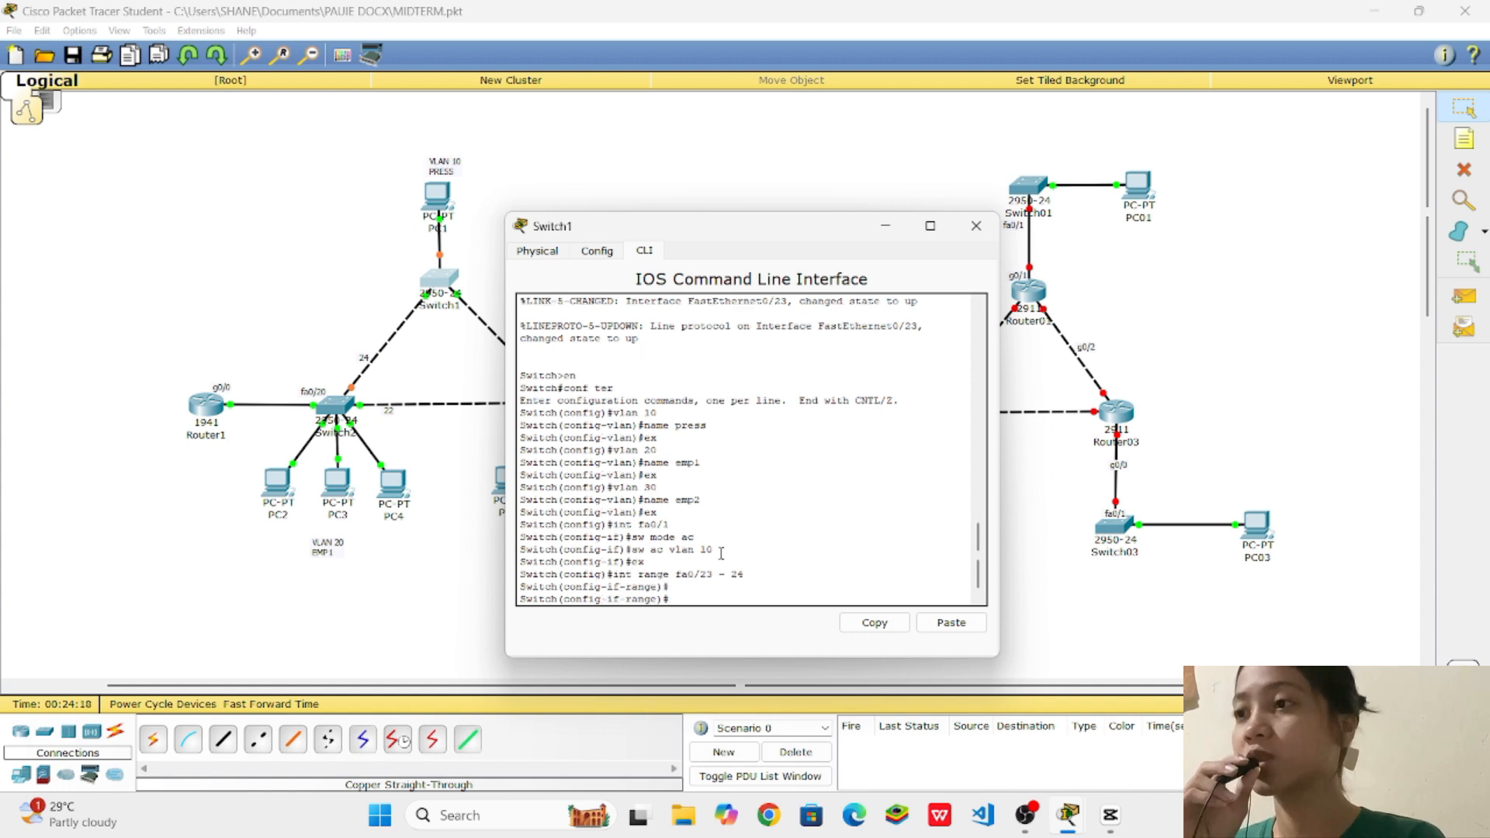
pyautogui.write('sw mode trunk')
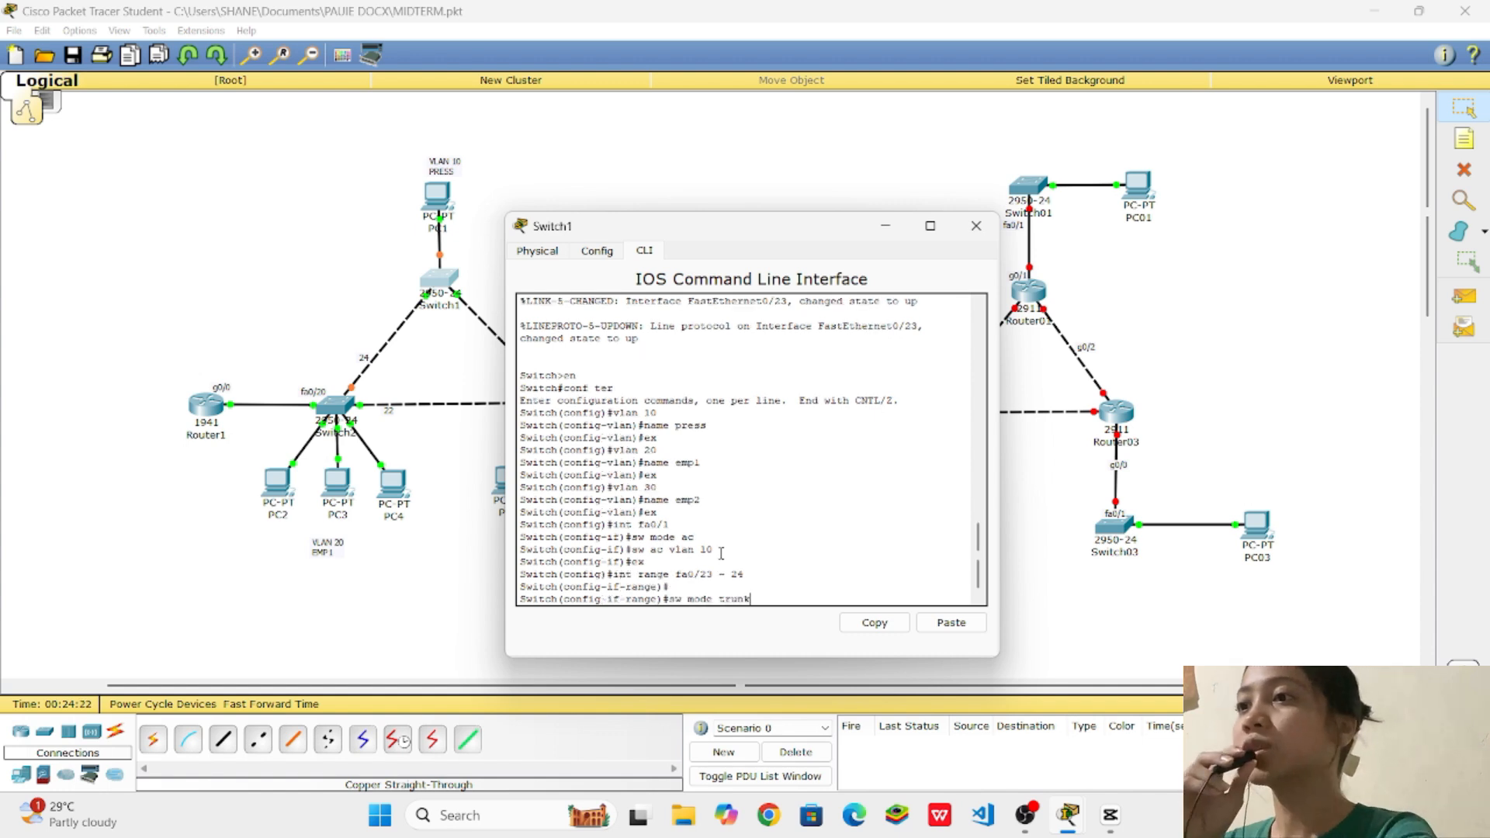
pyautogui.press('Return')
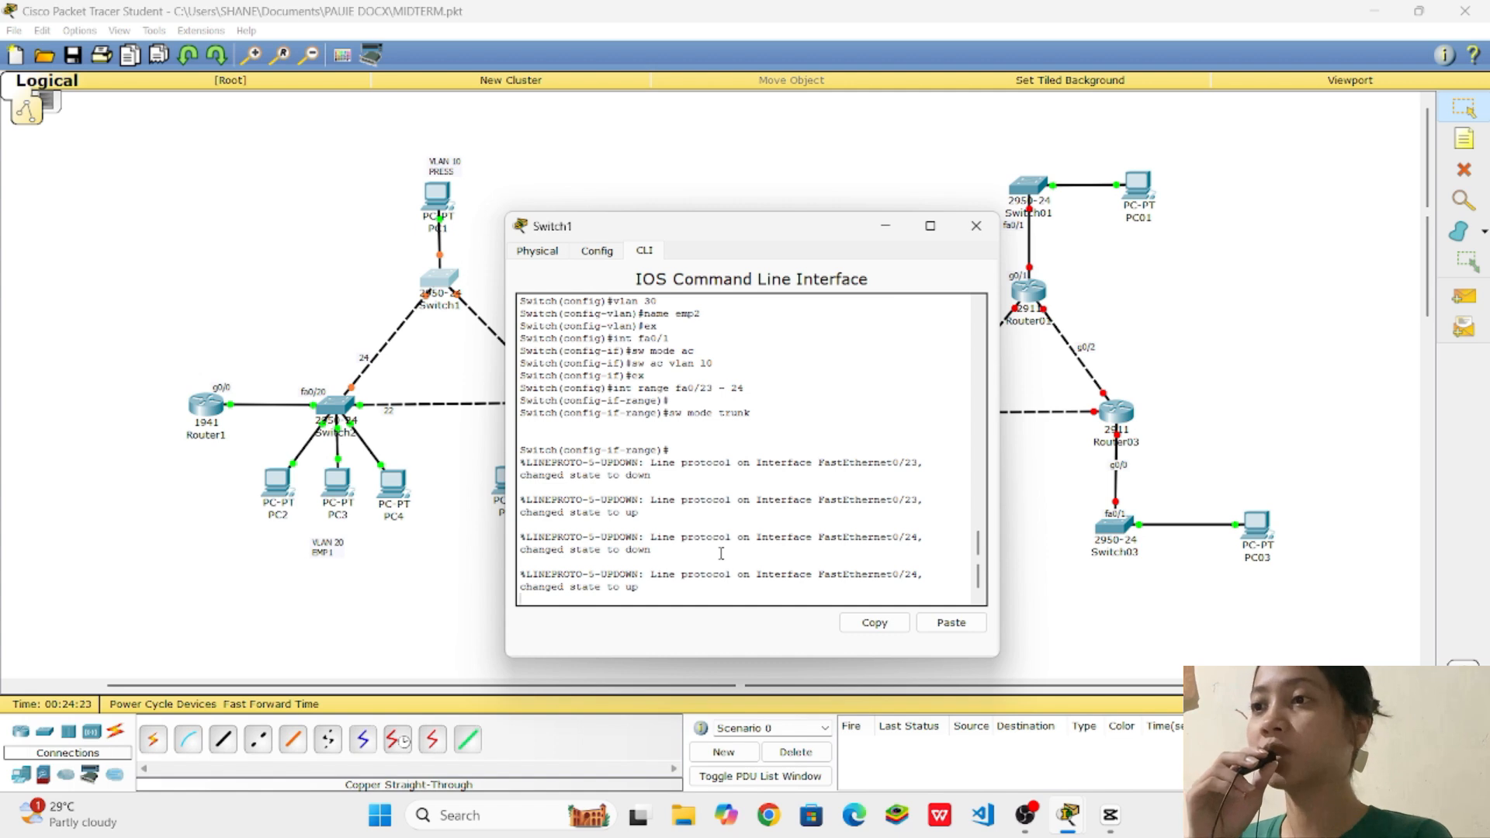
pyautogui.press('Return')
# Allow VLANs 1,10,20,30 on the fa0/23 - 24 trunk ports and exit interface range configuration
pyautogui.write('swi')
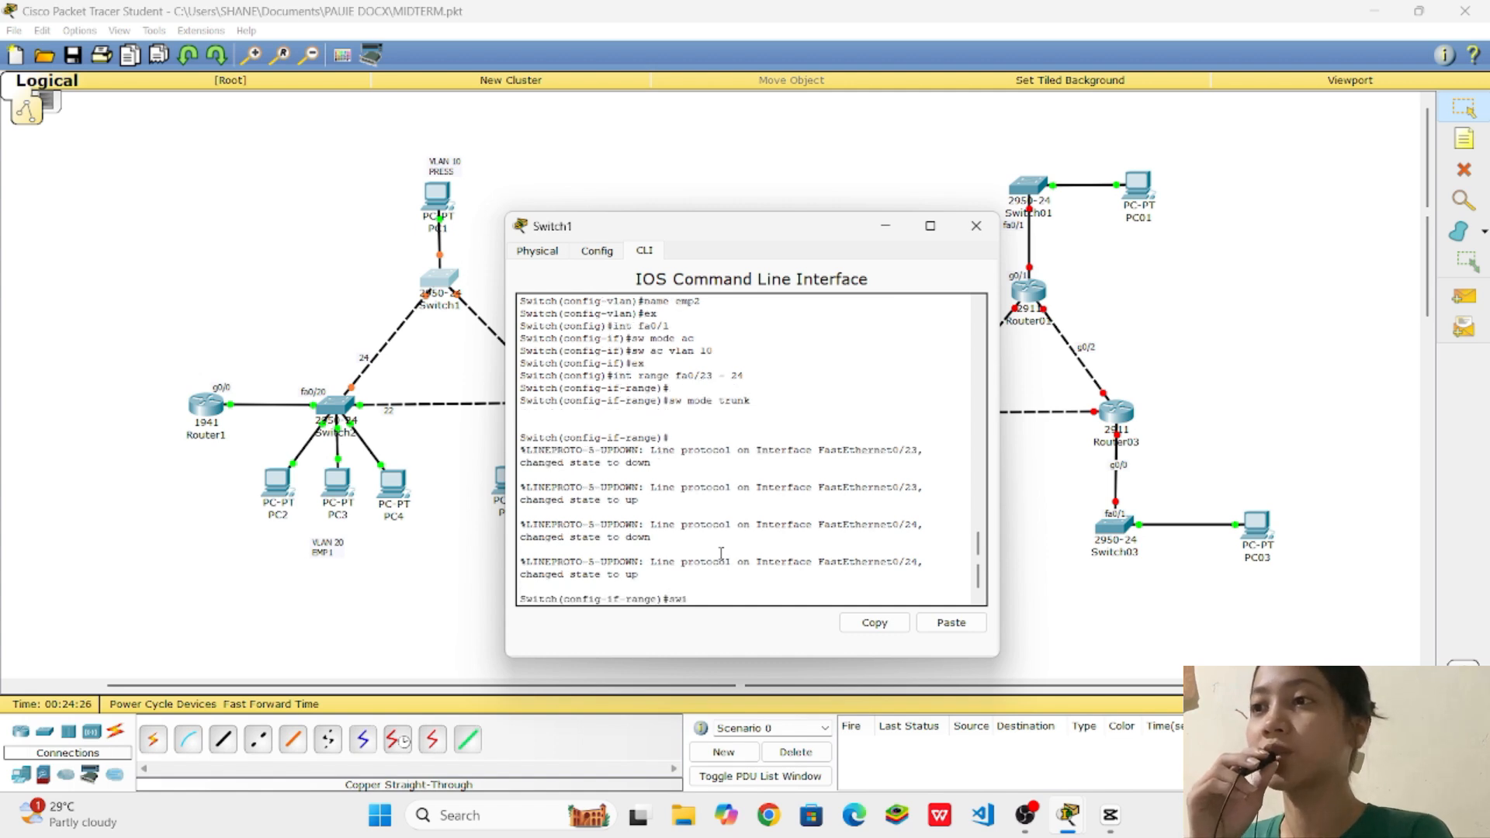
pyautogui.write('tchport')
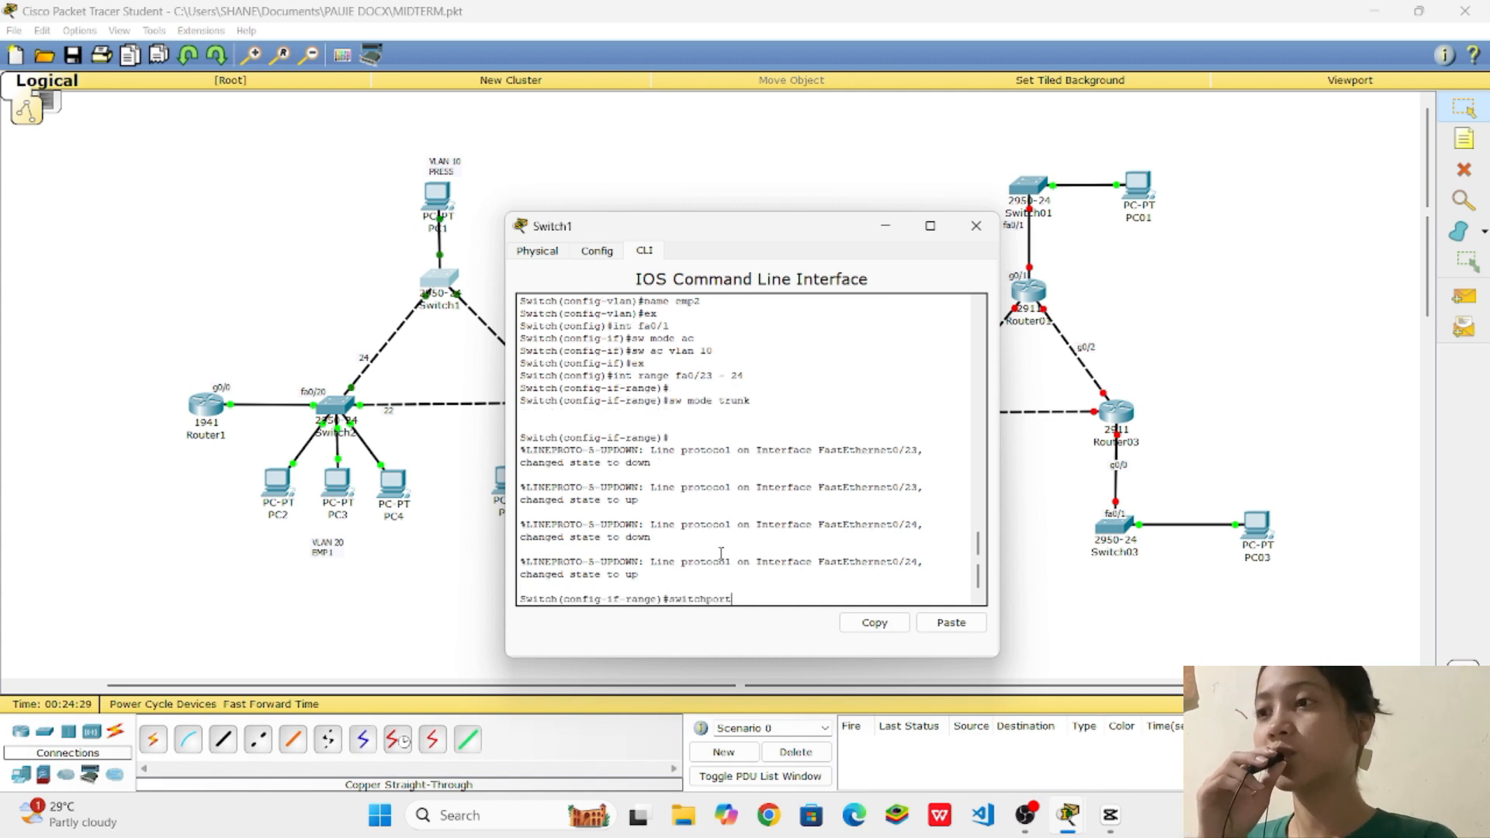
pyautogui.write(' trunk allow')
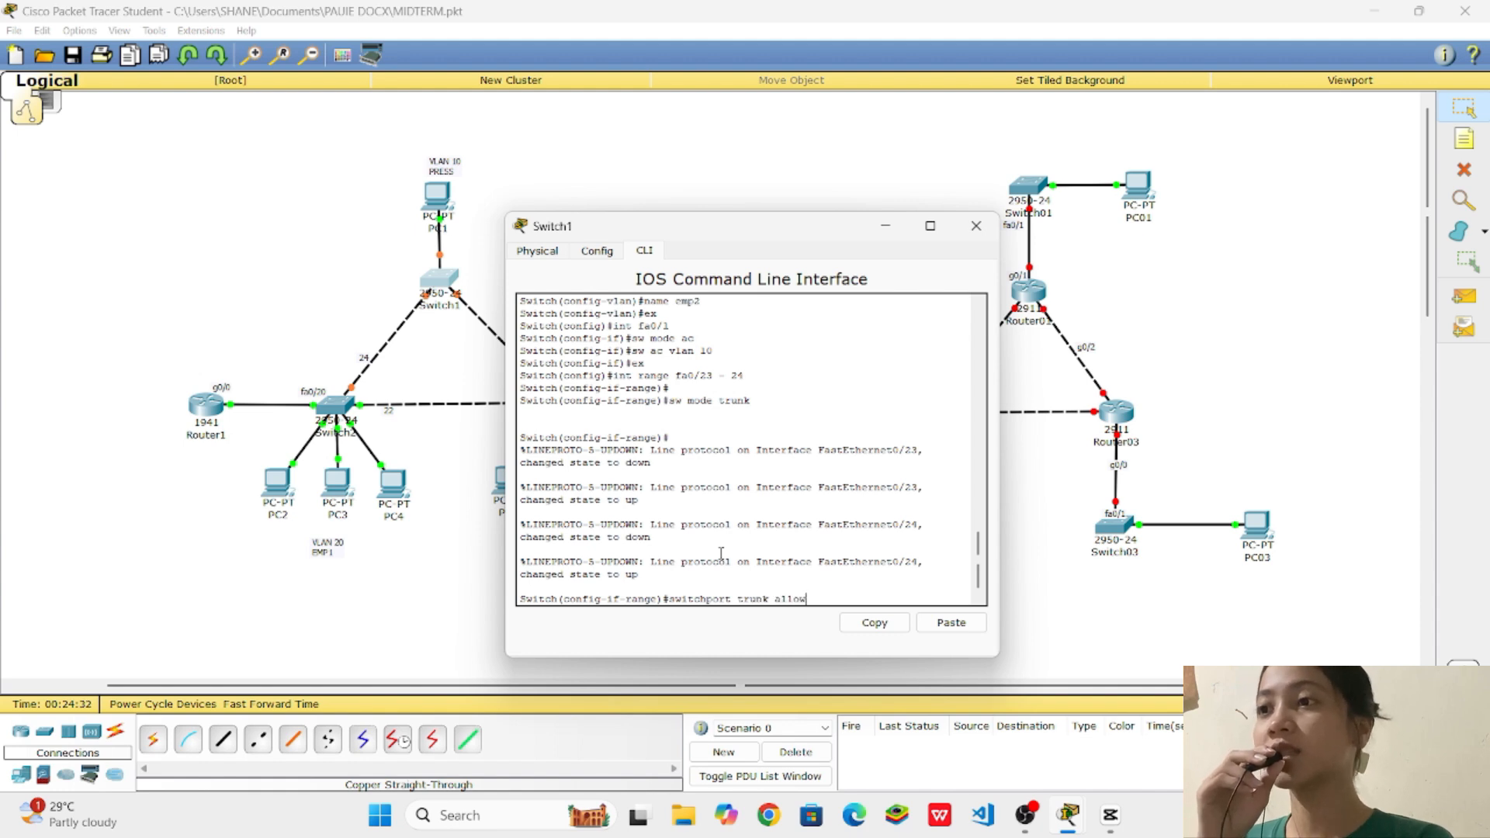
pyautogui.write('ed vlan')
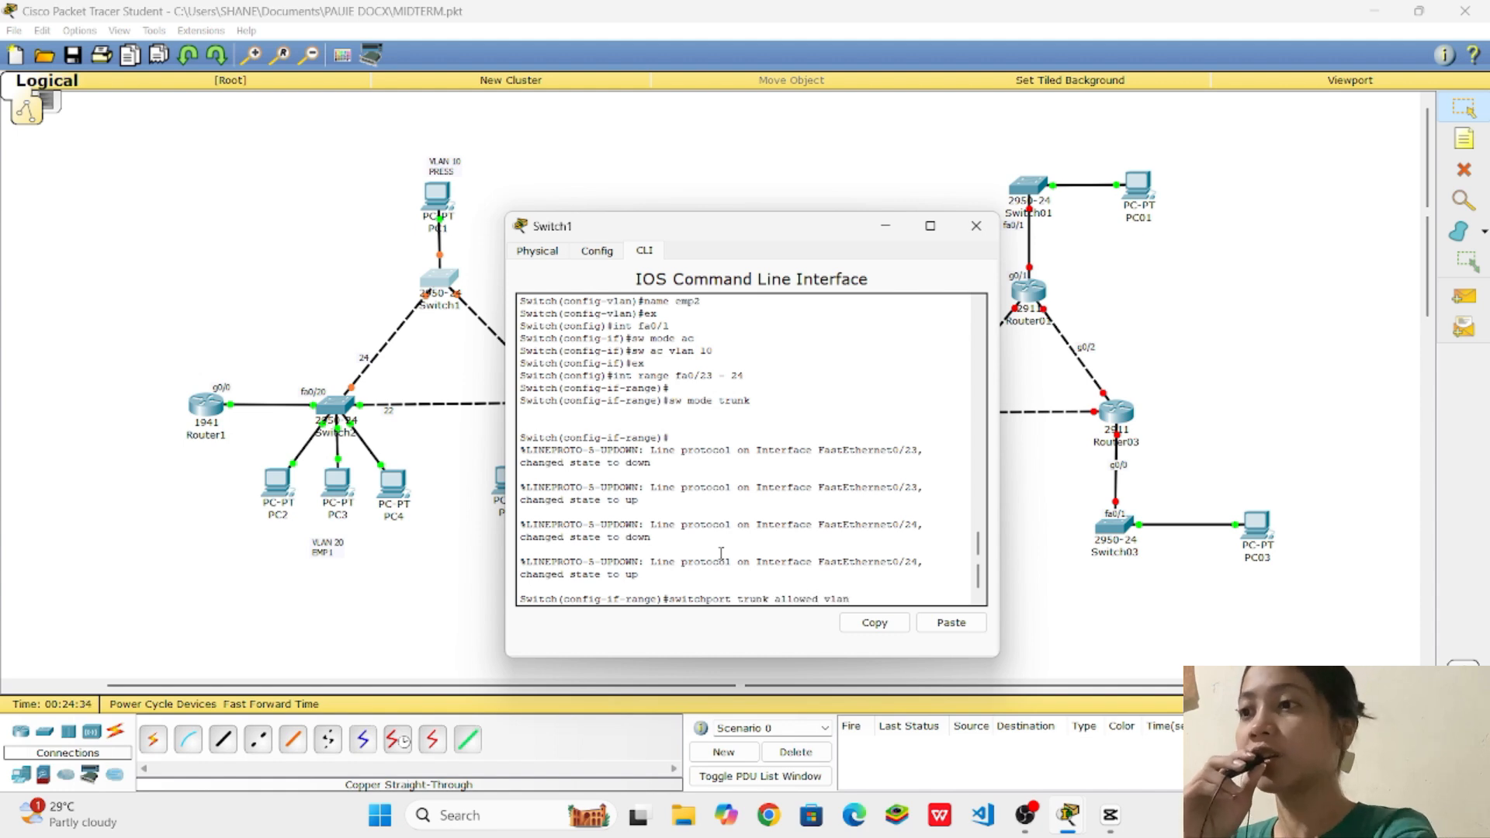
pyautogui.write(' 1,10,20,30')
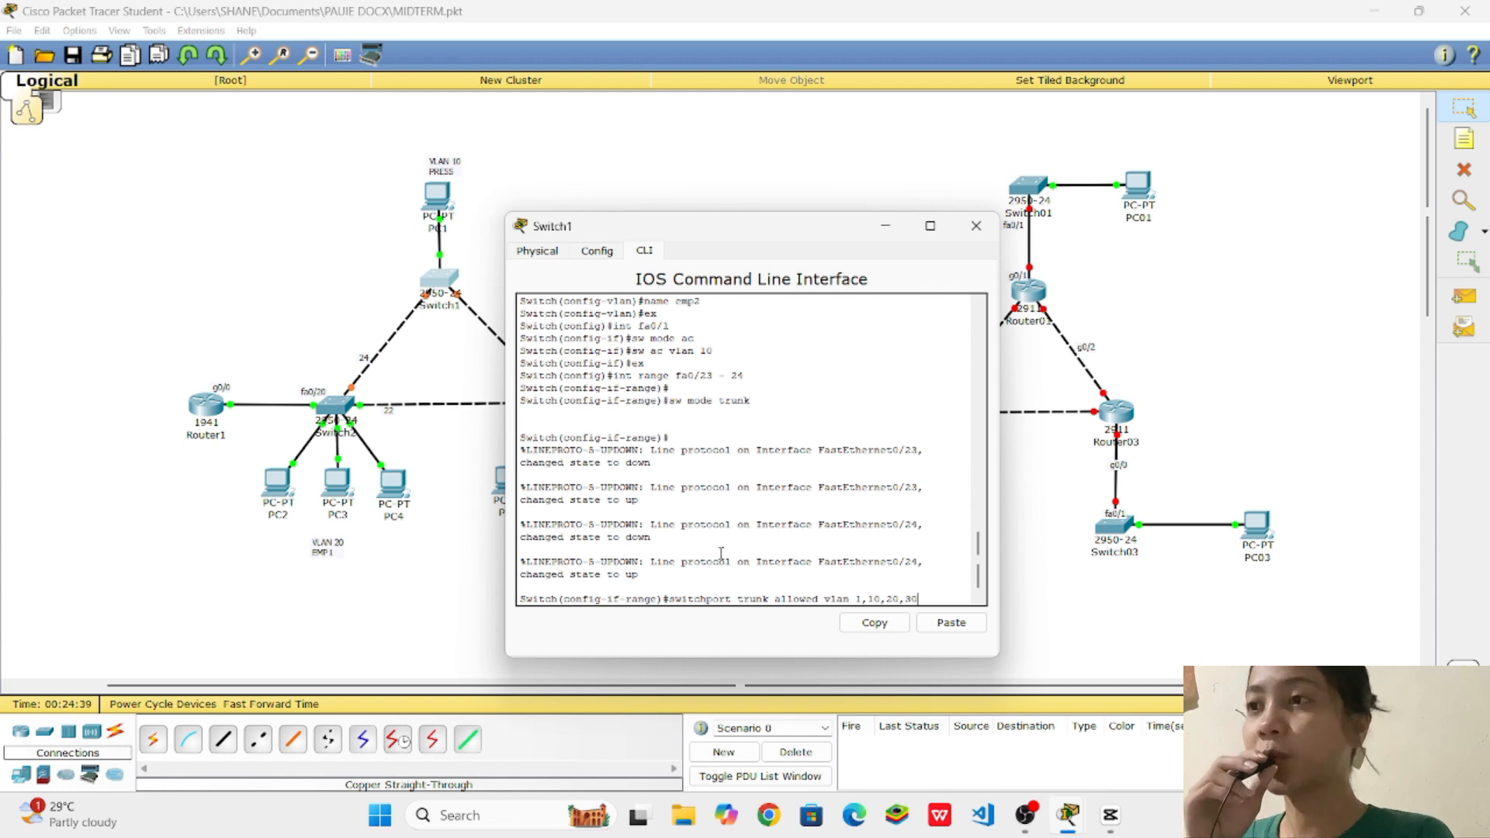
pyautogui.press('Return')
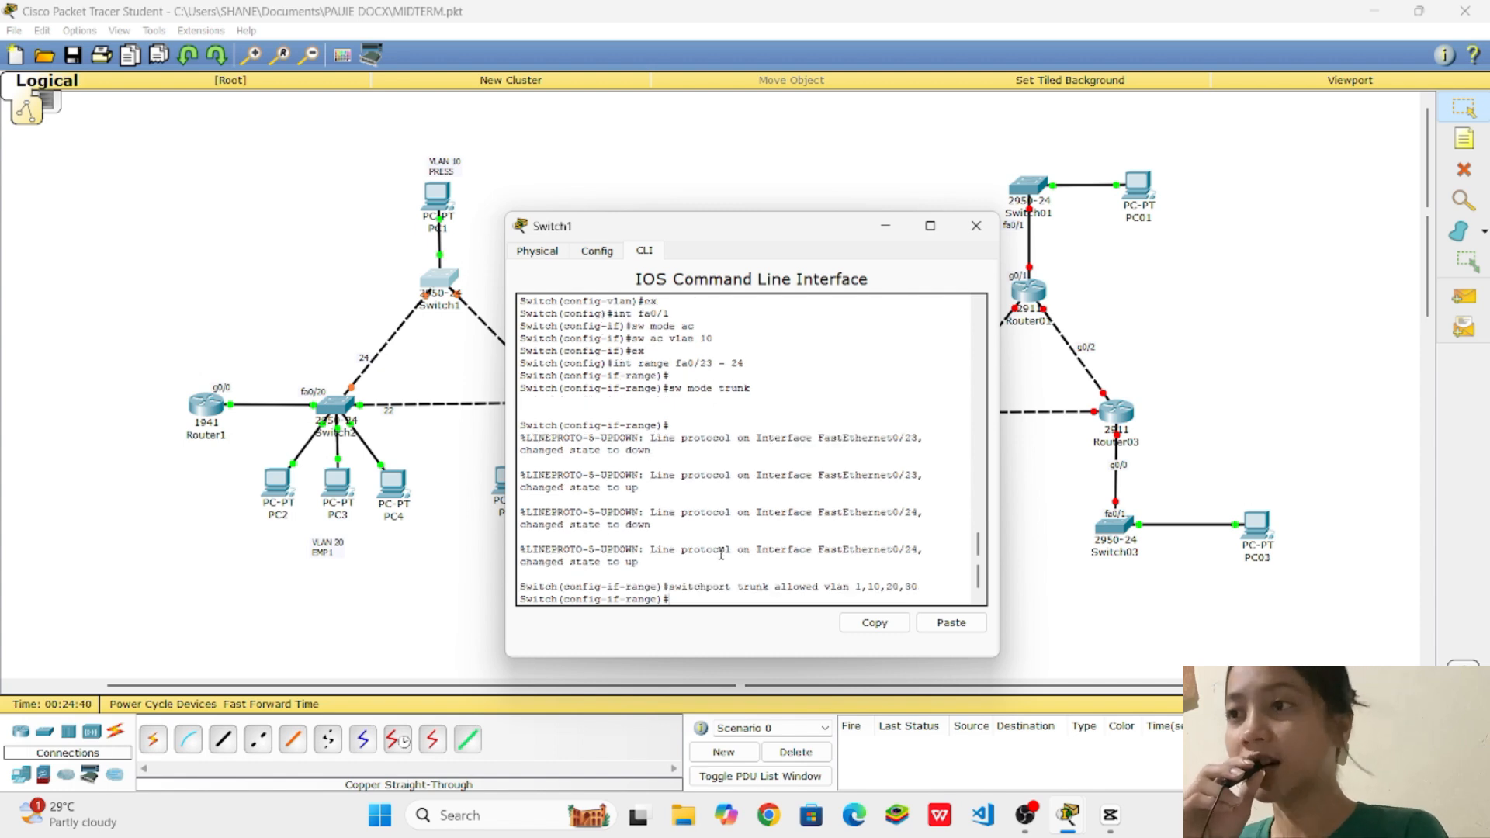
pyautogui.write('ex')
pyautogui.press('Return')
# Set the spanning-tree mode of Switch1 to pvst
pyautogui.write('spa')
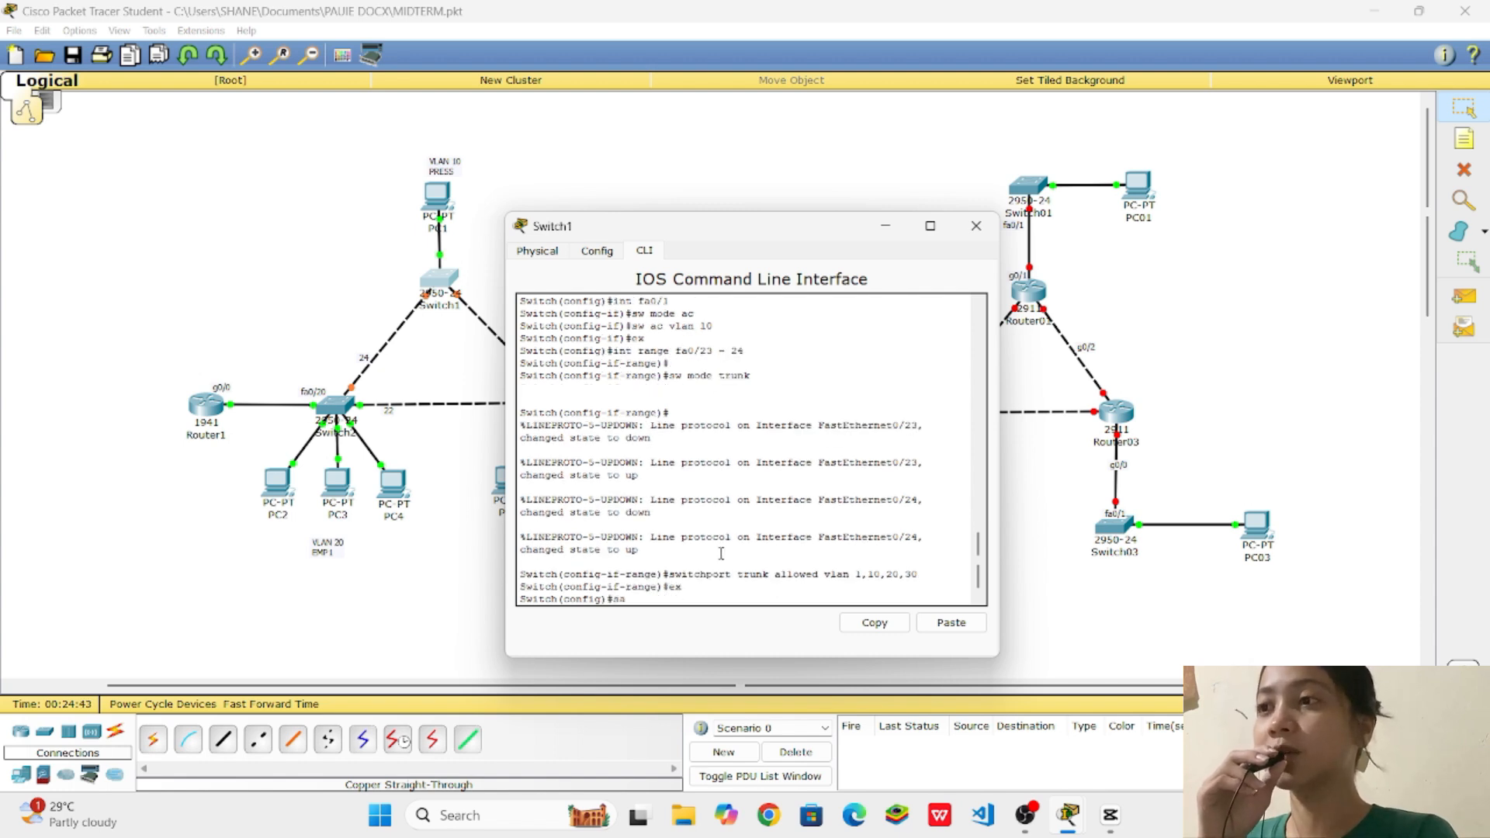
pyautogui.write('nning-tree')
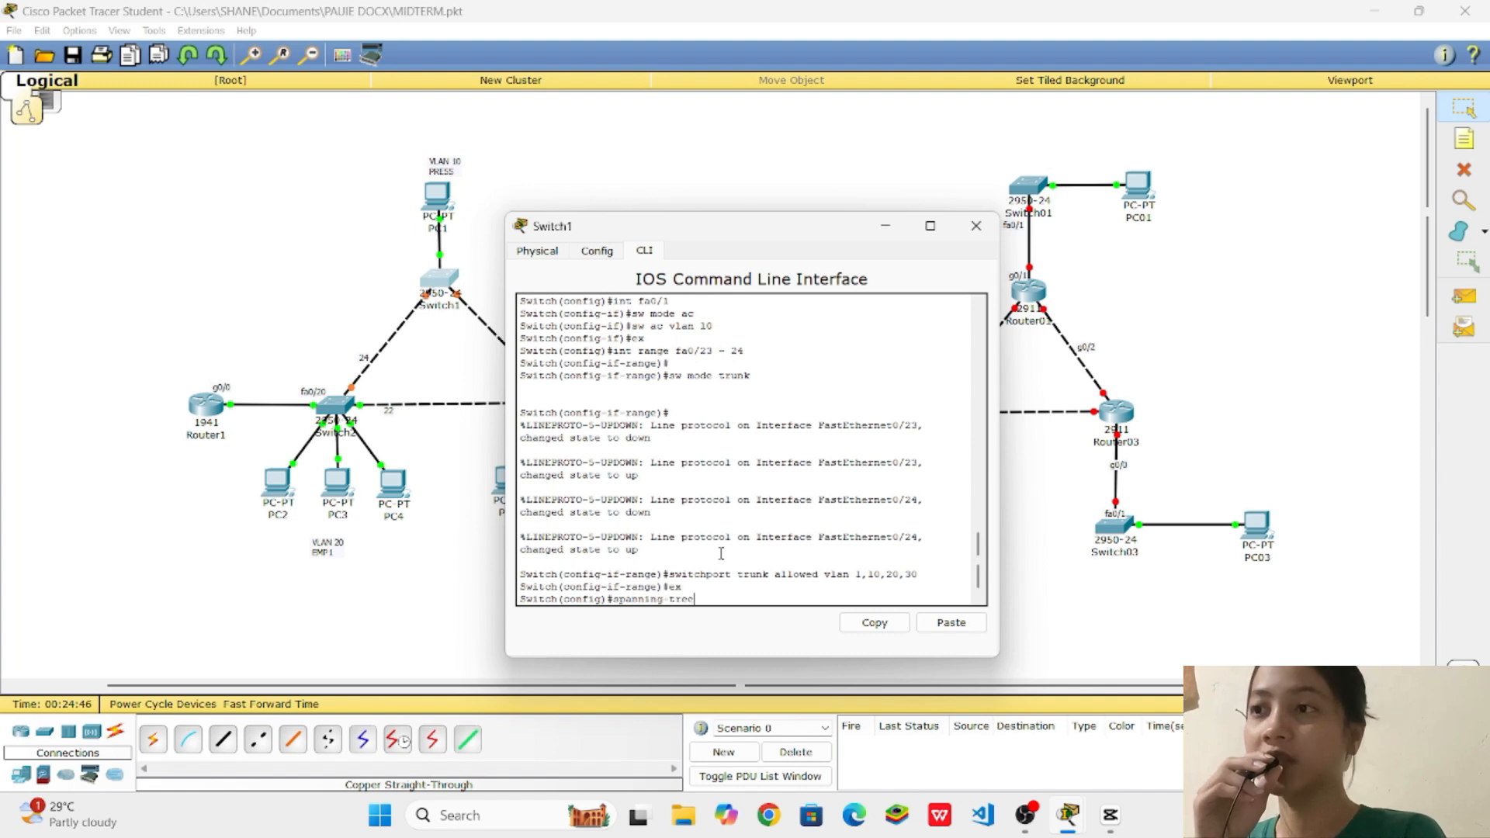
pyautogui.write(' mode pvst')
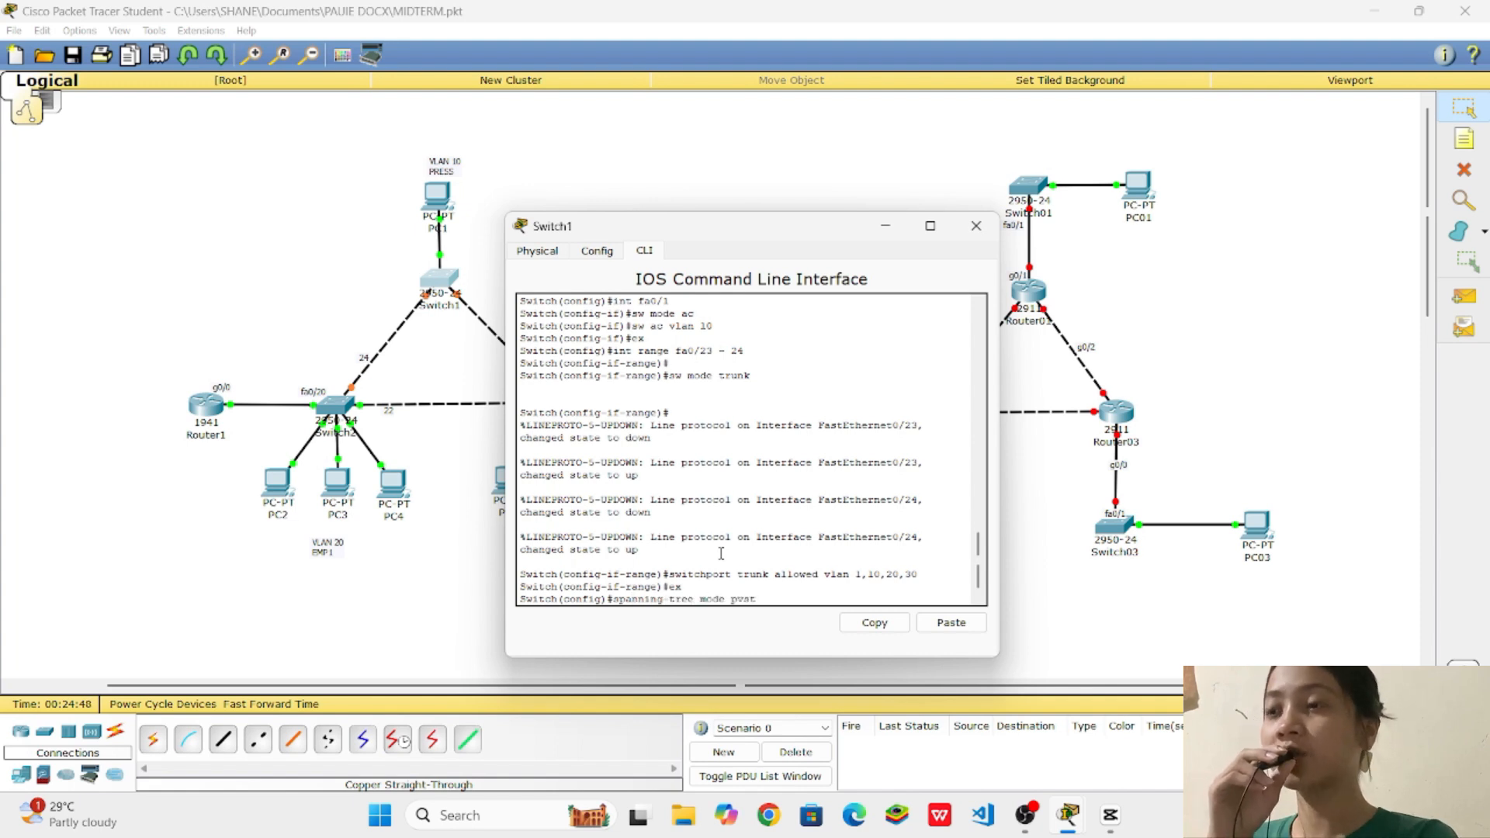
pyautogui.press('Return')
# Set Switch1's spanning-tree priority for VLANs 10,20,30 to 24576 and exit global configuration mode
pyautogui.press('Up')
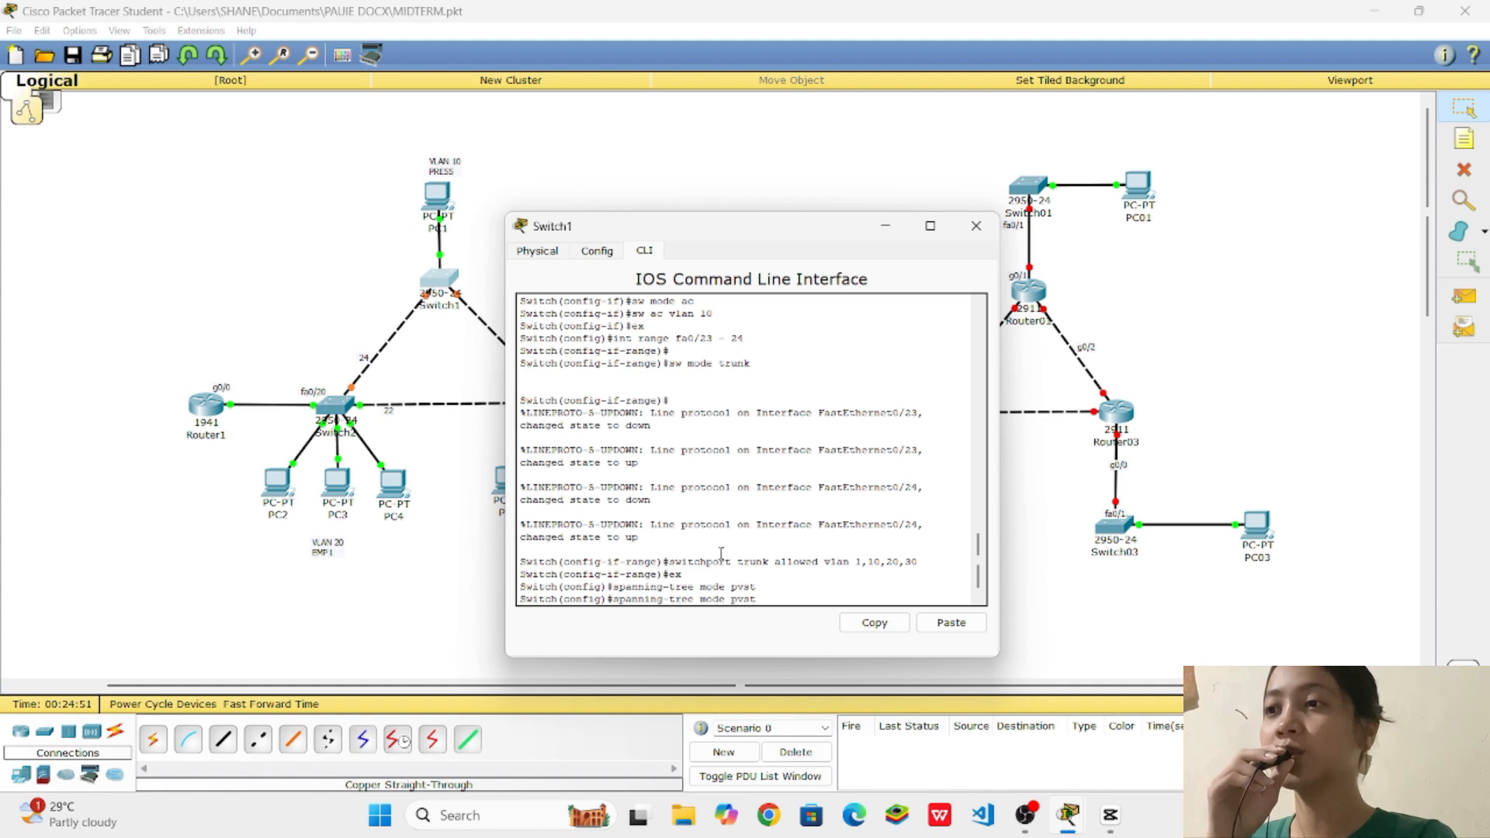
pyautogui.press('BackSpace')
pyautogui.press('BackSpace')
pyautogui.press('BackSpace')
pyautogui.press('BackSpace')
pyautogui.press('BackSpace')
pyautogui.press('BackSpace')
pyautogui.press('BackSpace')
pyautogui.press('BackSpace')
pyautogui.press('BackSpace')
pyautogui.press('BackSpace')
pyautogui.write('vlan')
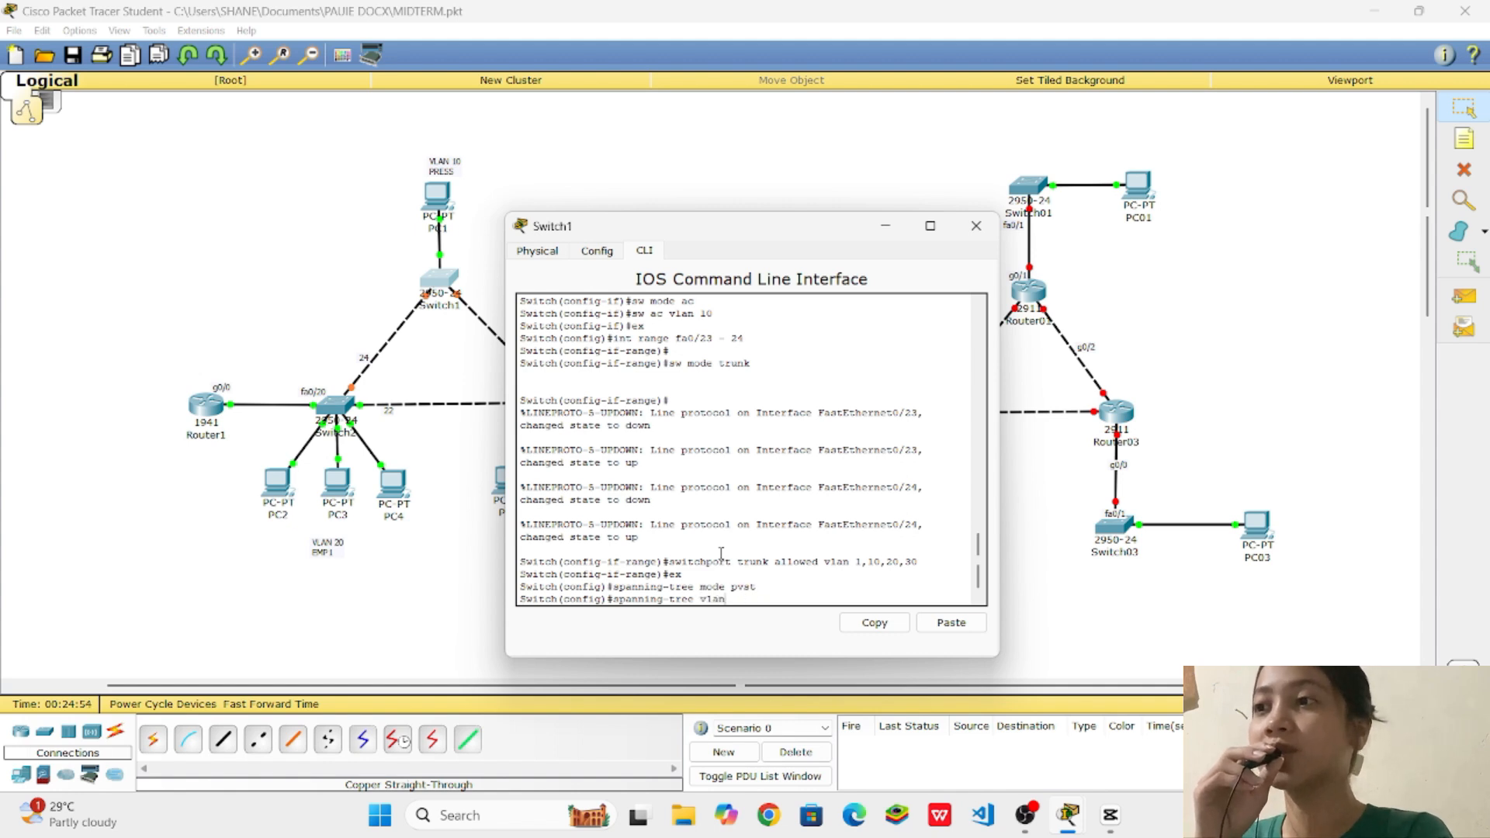
pyautogui.write(' 10,20')
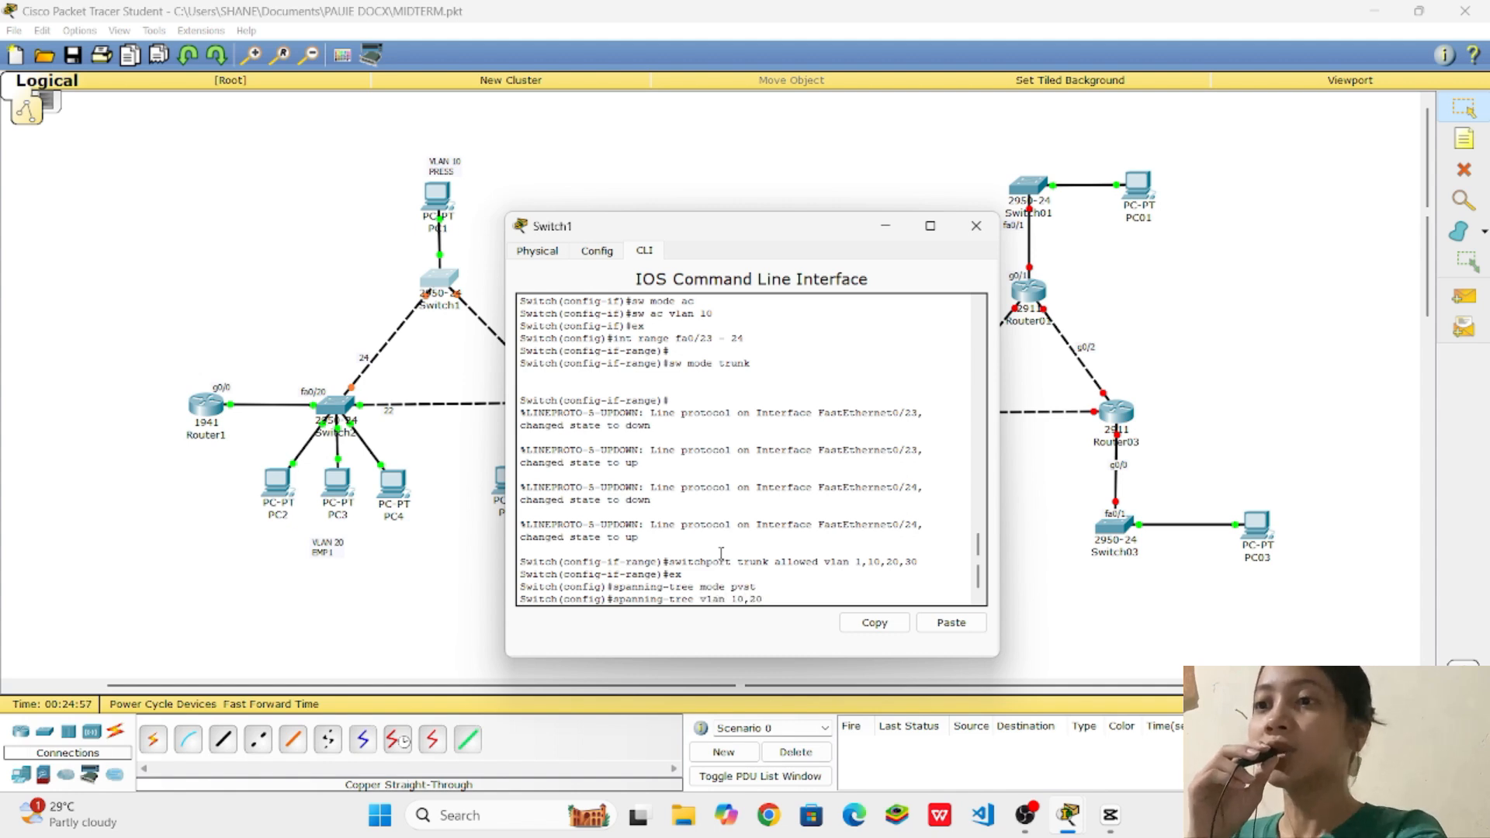
pyautogui.write(',30 pri')
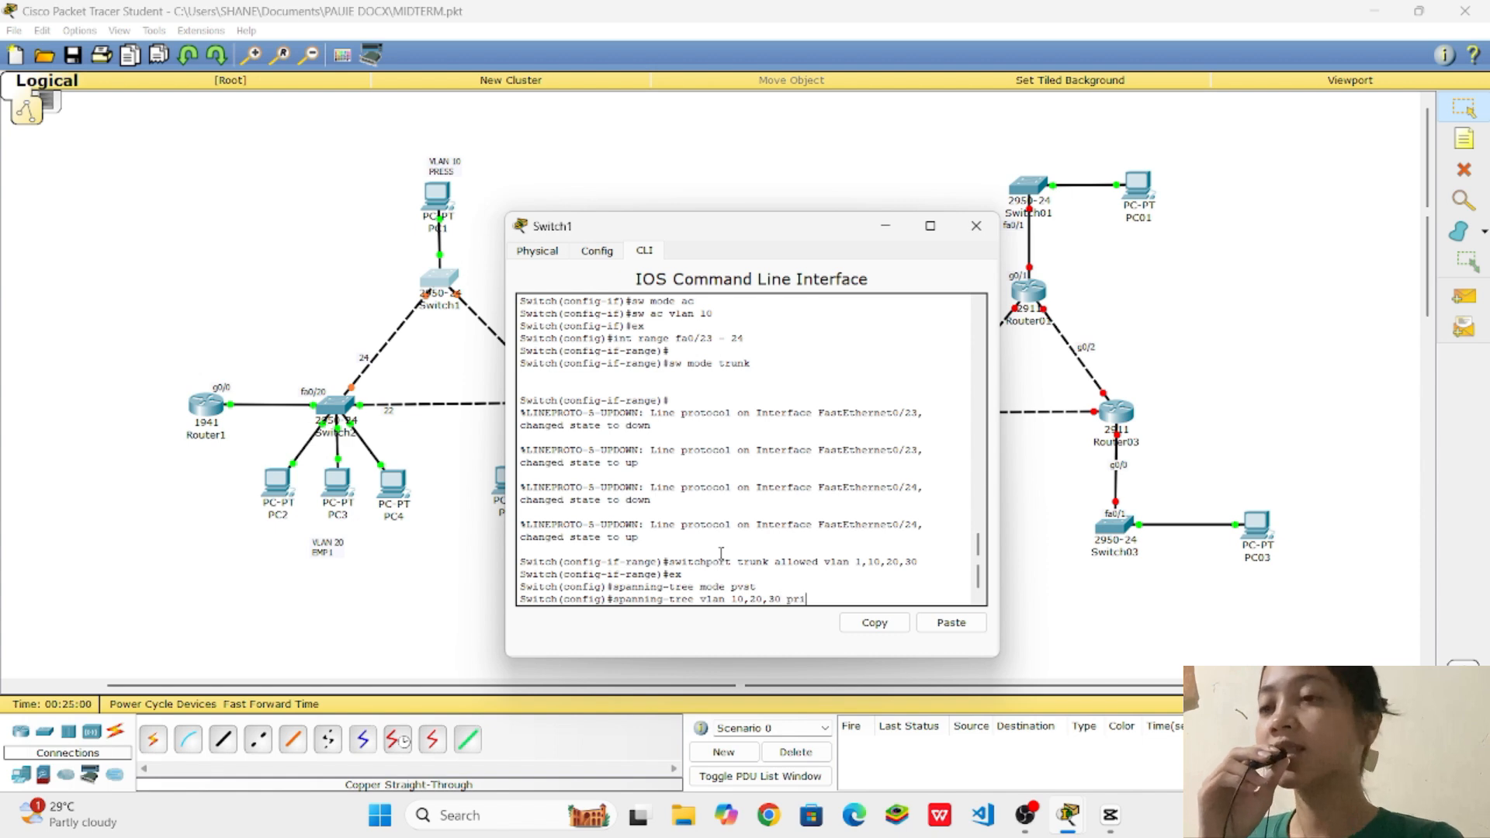
pyautogui.write('ori')
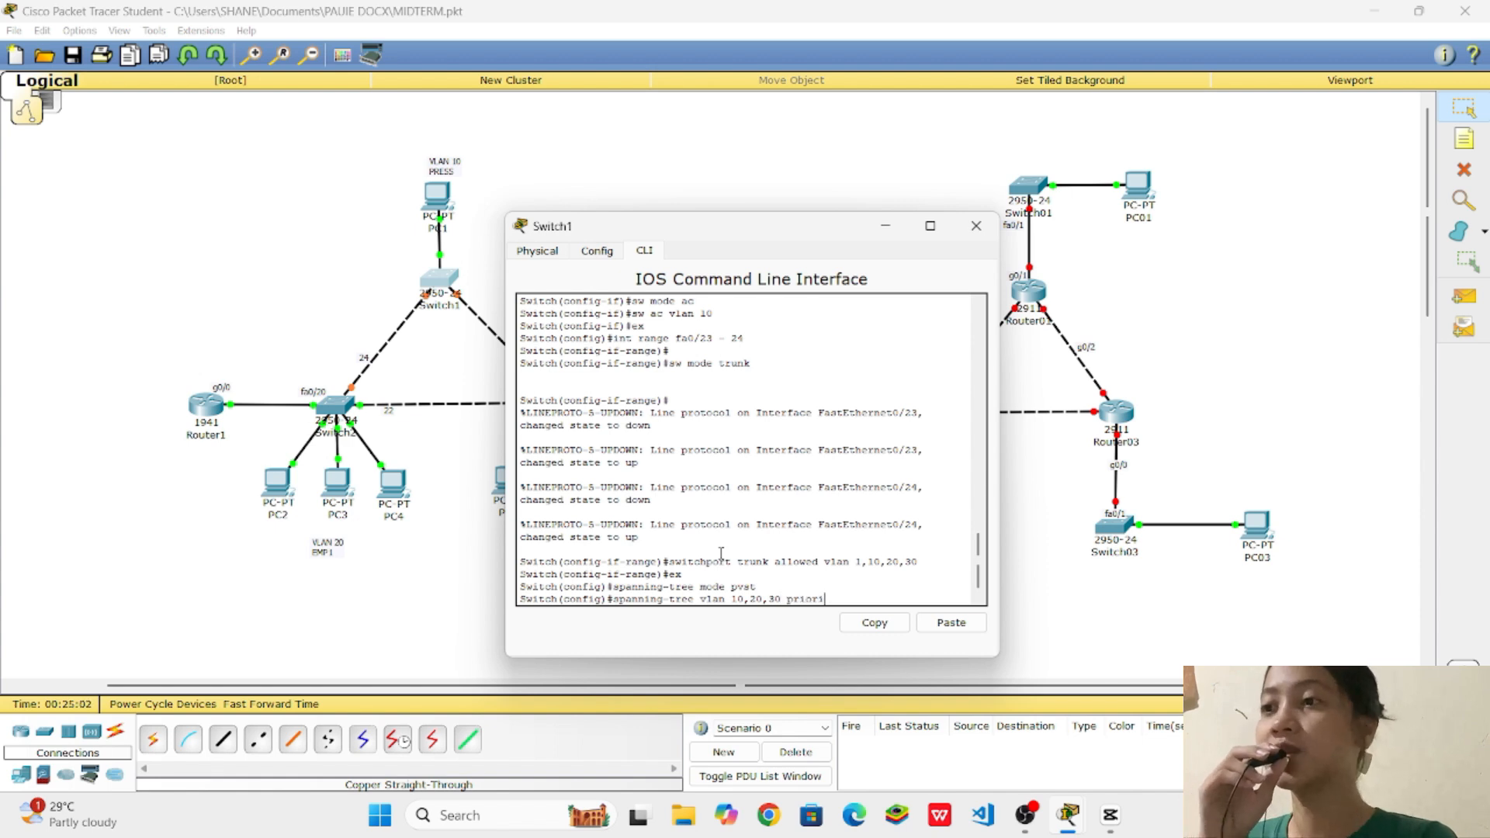
pyautogui.write('ty 24')
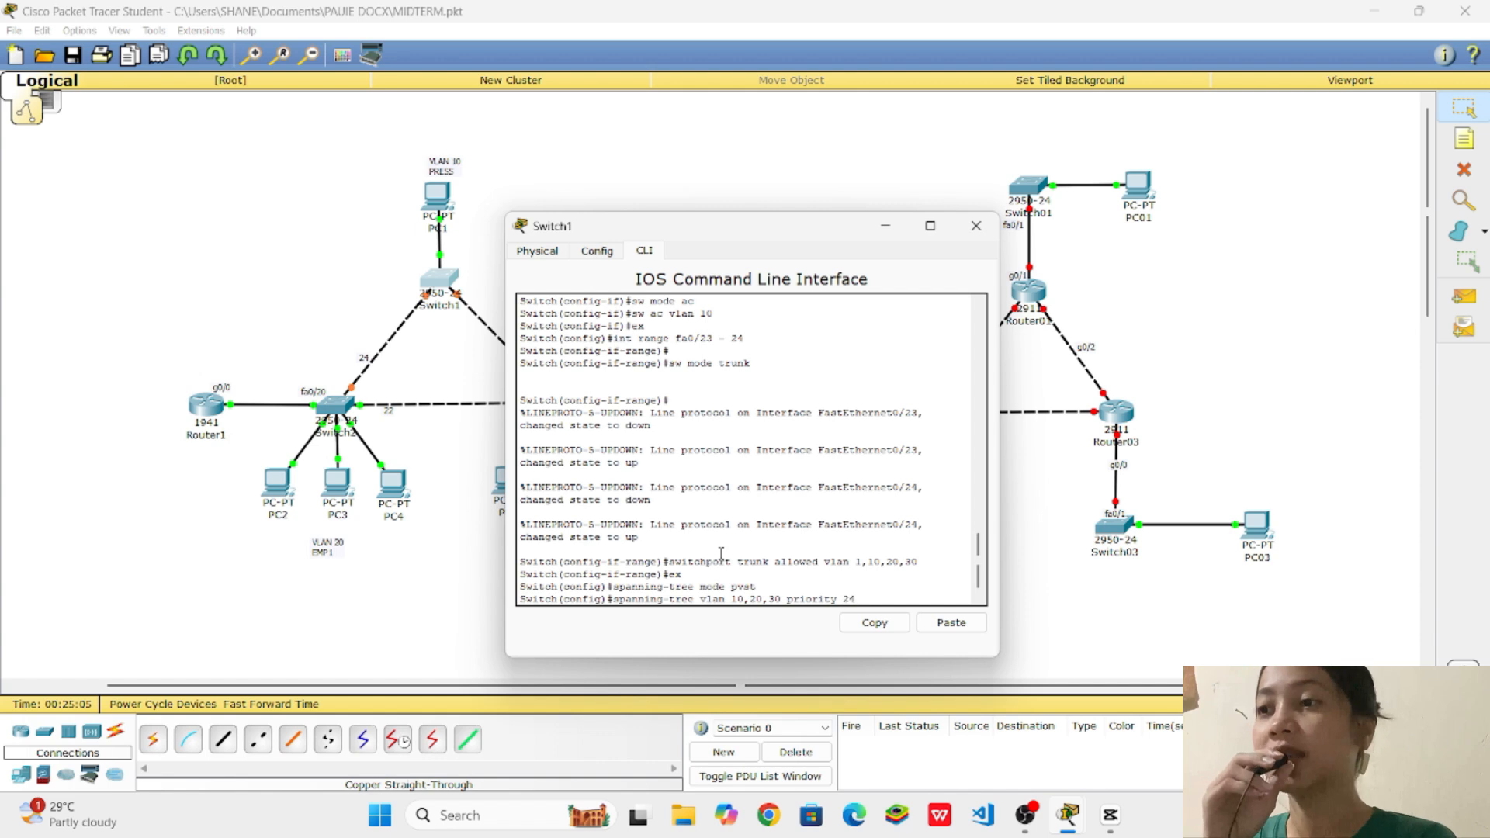
pyautogui.write('576')
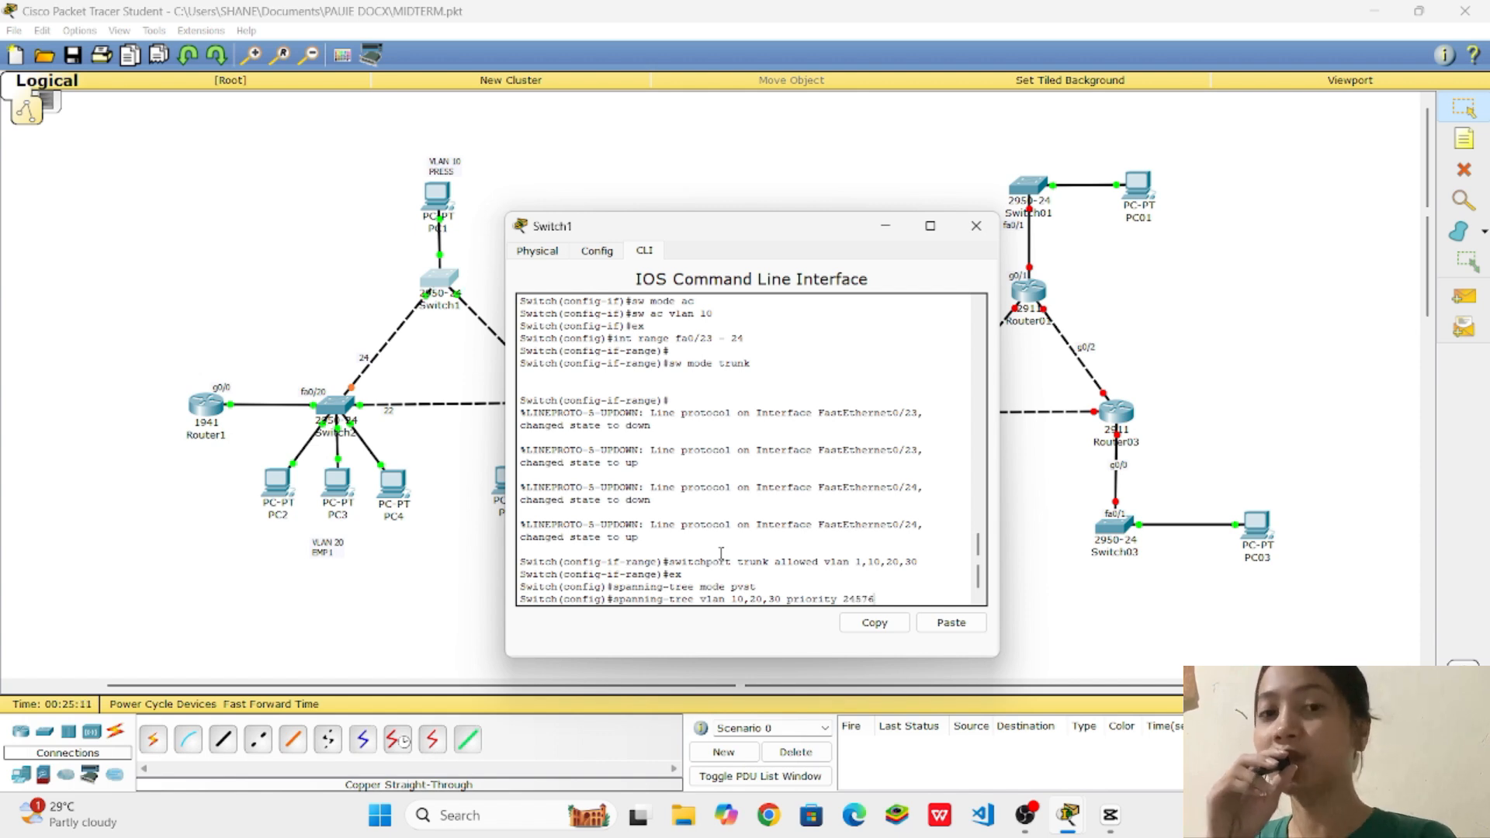
pyautogui.press('Return')
pyautogui.write('e')
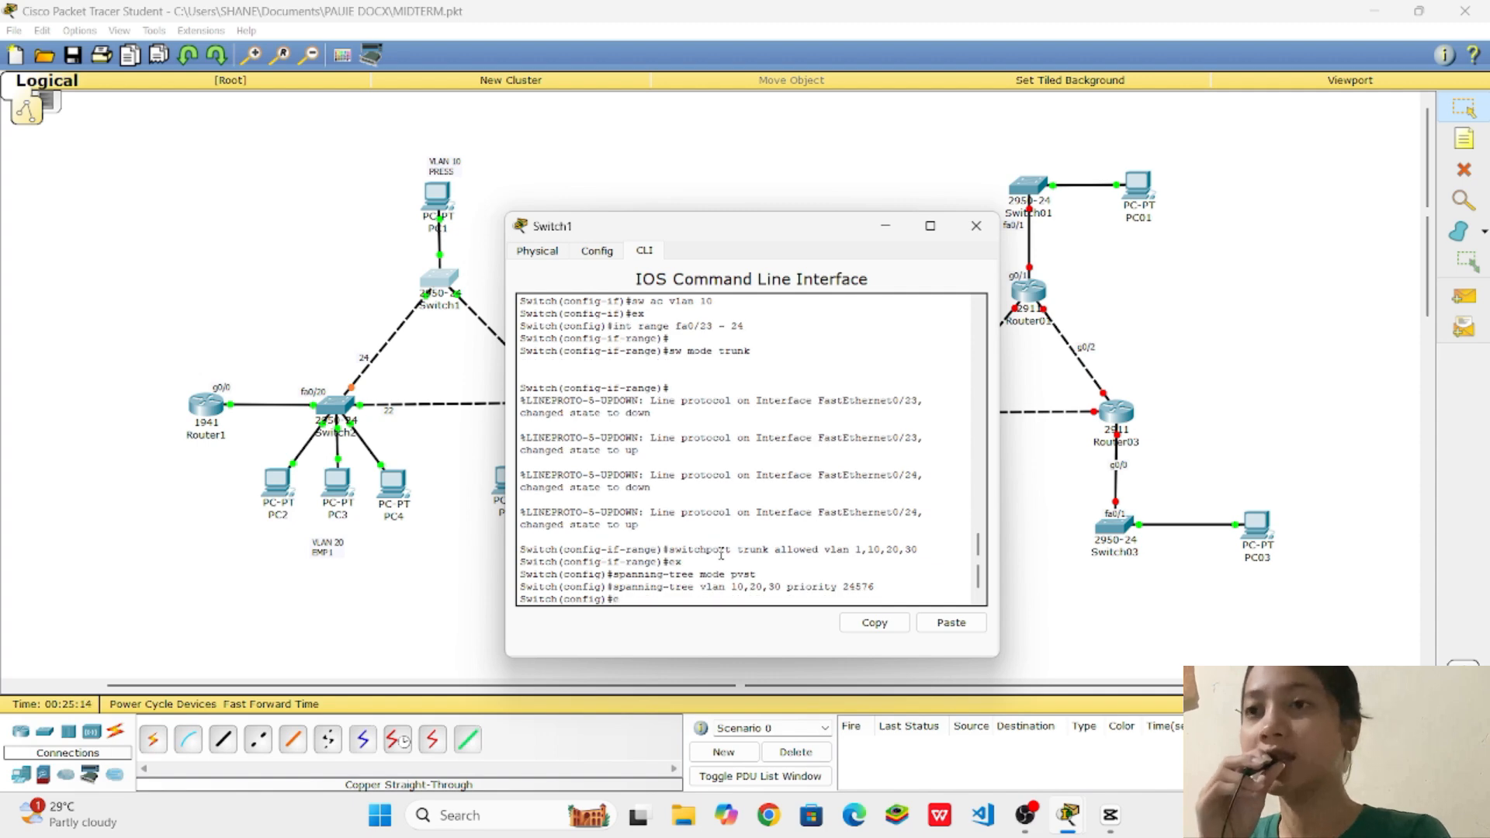
pyautogui.write('x')
pyautogui.press('Return')
pyautogui.press('Return')
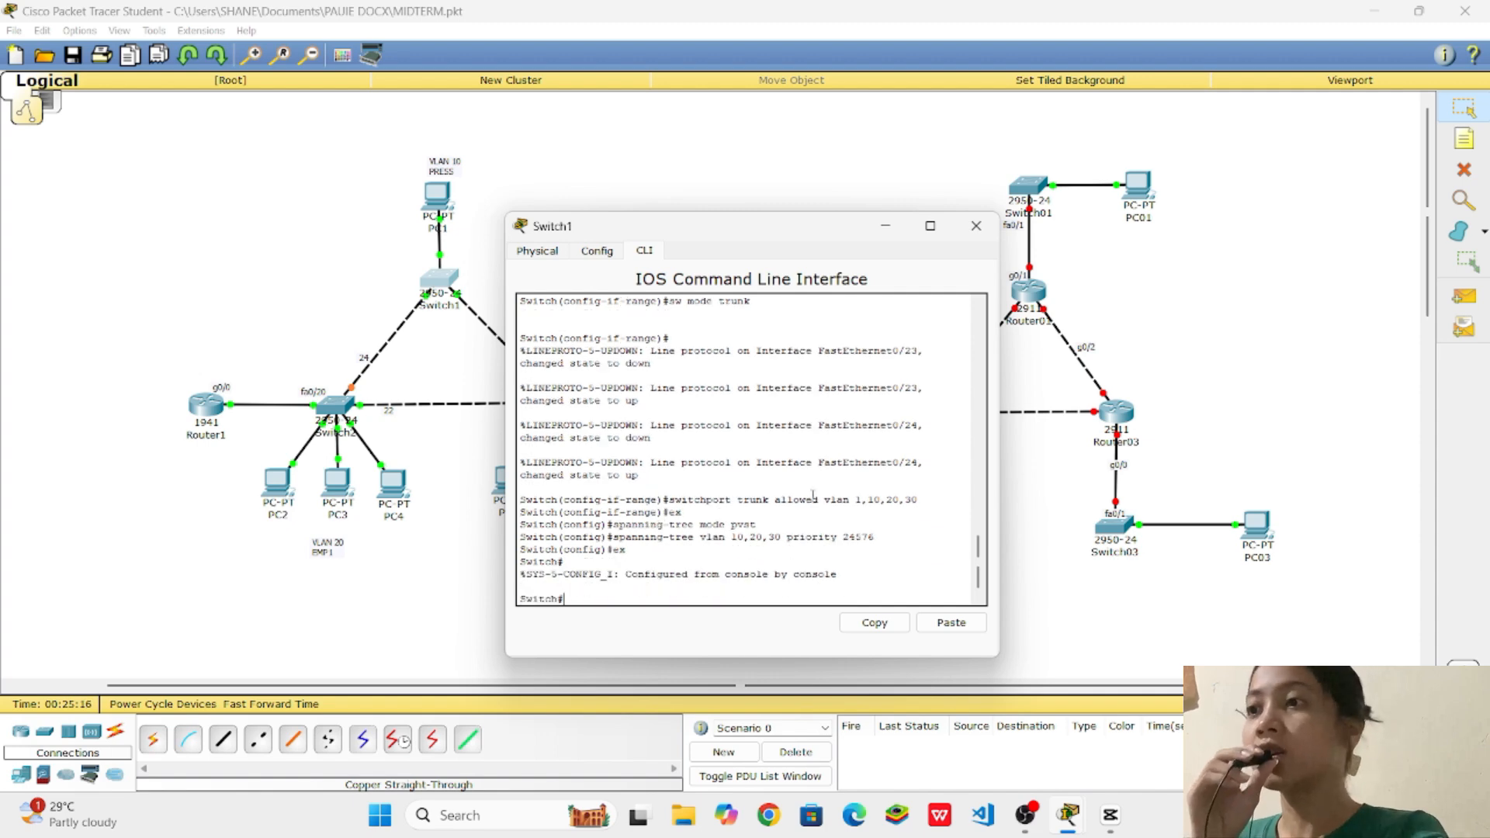
# Close the Switch1 window, open Switch2's command line and enter global configuration mode
pyautogui.click(976, 226)
pyautogui.click(359, 398)
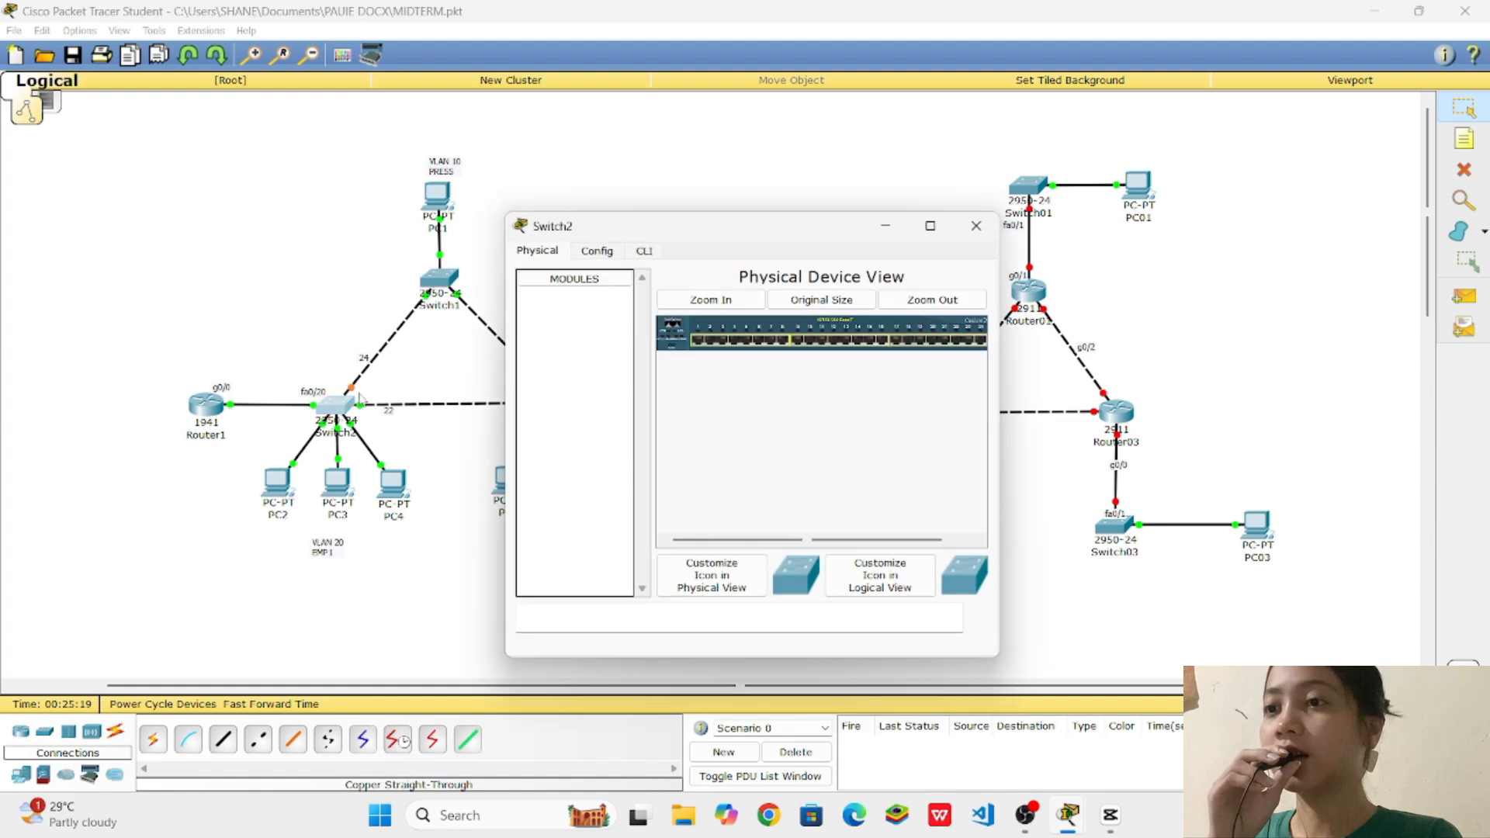
pyautogui.click(644, 251)
pyautogui.press('Return')
pyautogui.write('en')
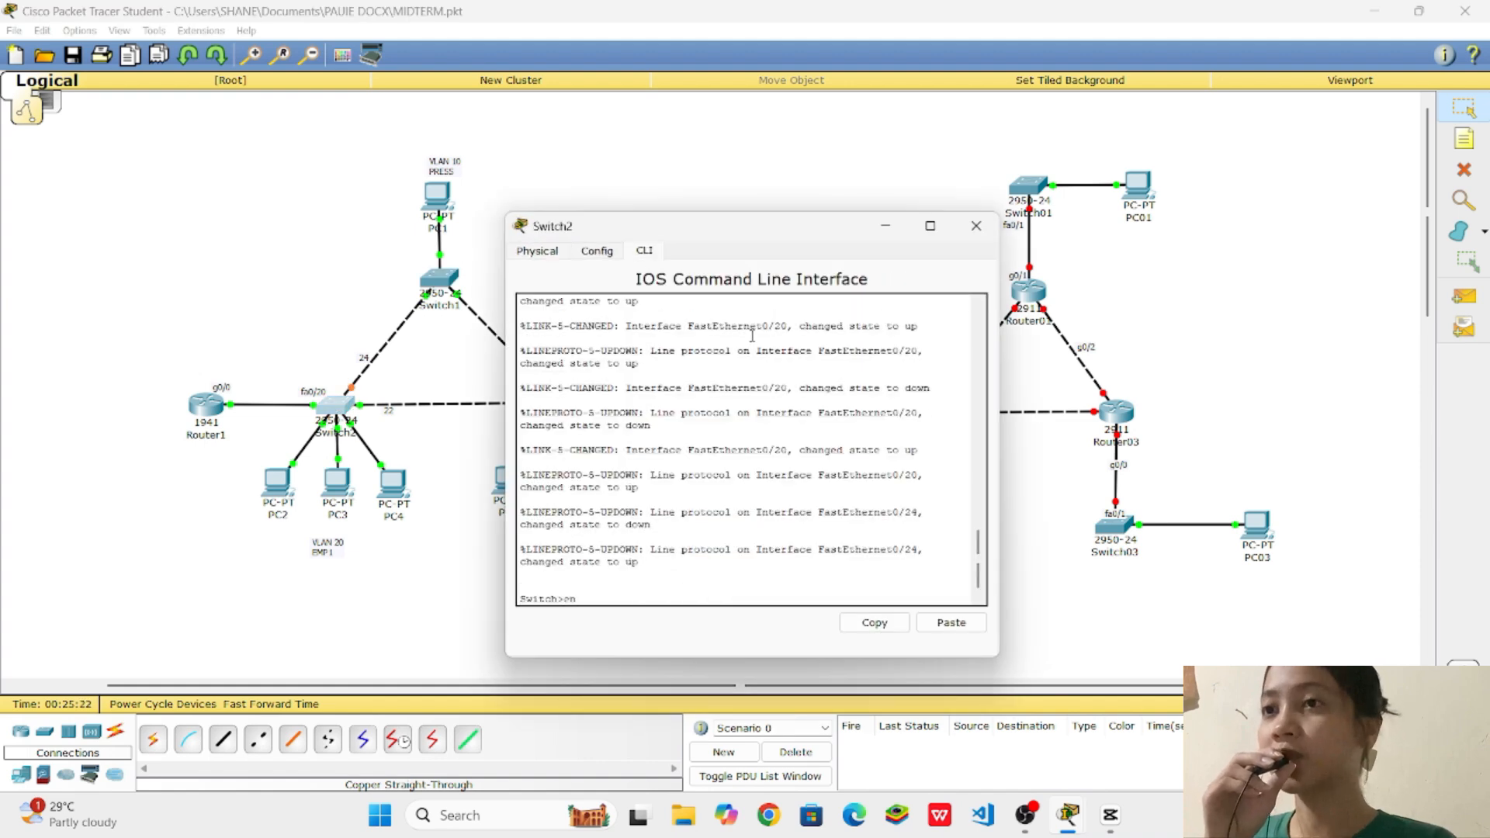
pyautogui.press('Return')
pyautogui.write('conf t')
pyautogui.press('Return')
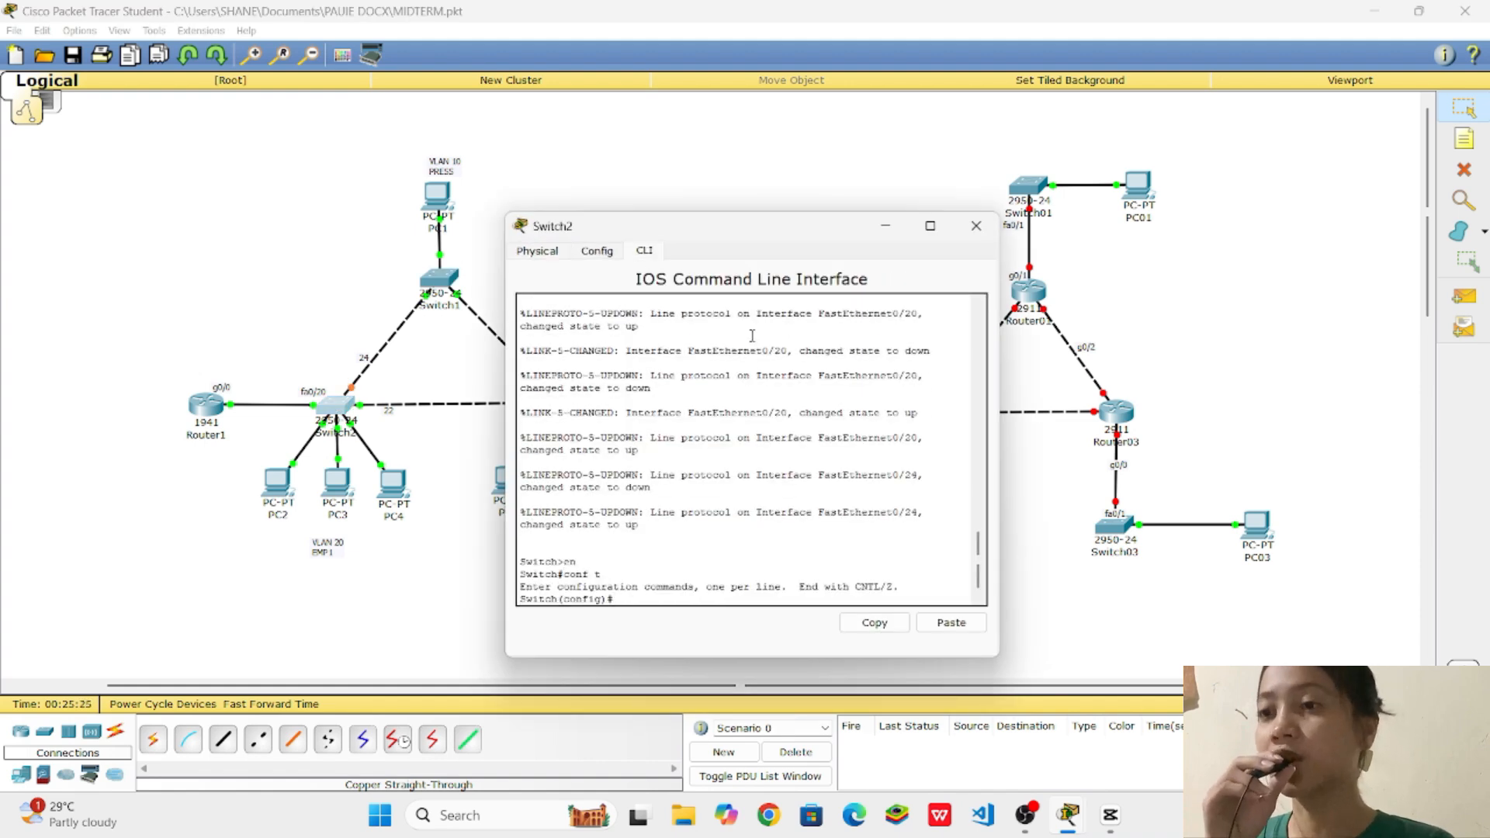
# Create VLAN 10 on Switch2 with the name press and exit VLAN configuration
pyautogui.write('vlan 10')
pyautogui.press('Return')
pyautogui.write('name')
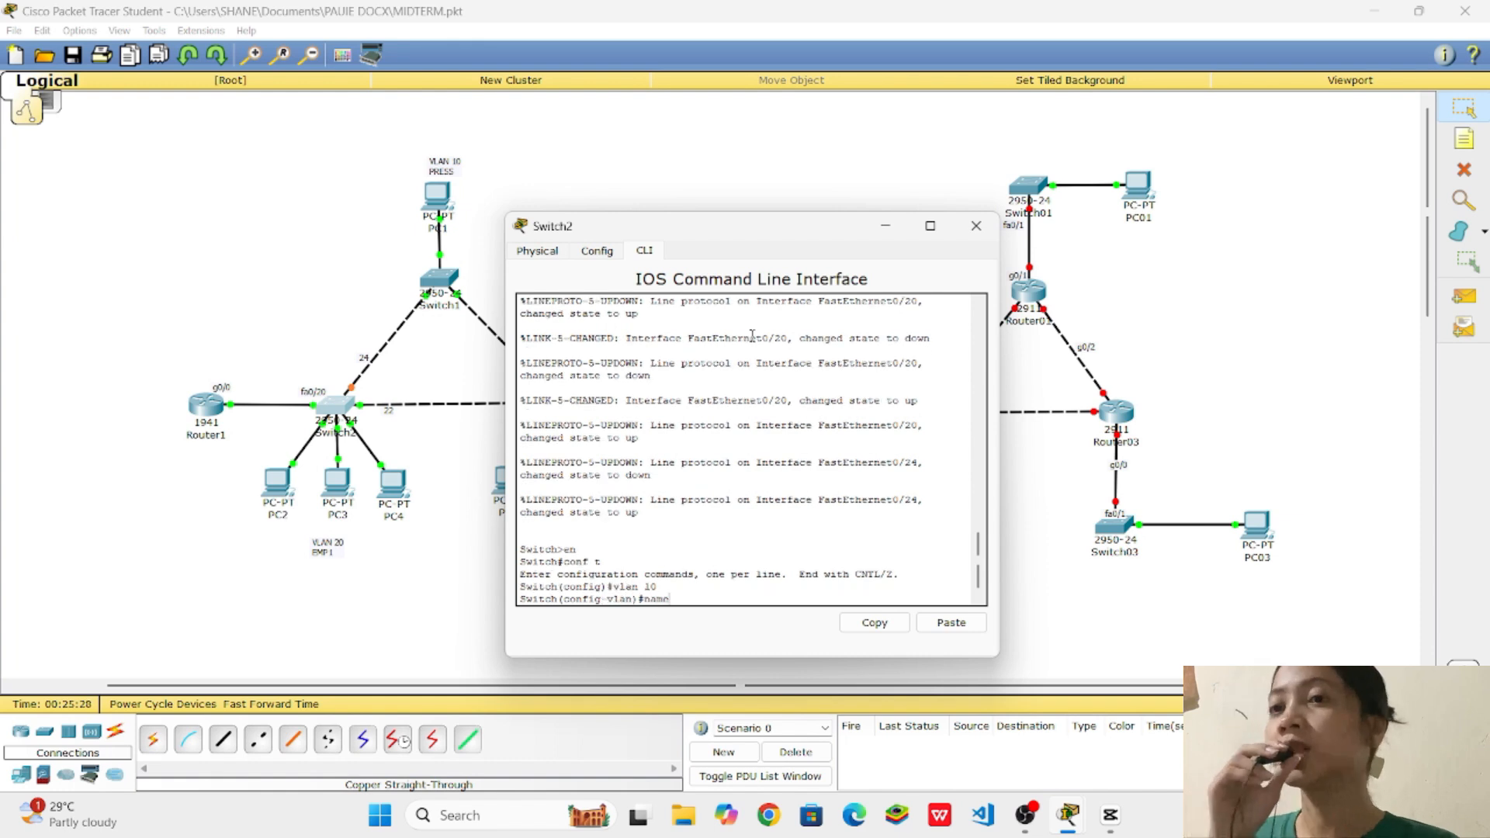
pyautogui.write(' press')
pyautogui.press('Return')
pyautogui.write('ex')
pyautogui.press('Return')
# Create VLAN 20 on Switch2 with the name emp1 and exit VLAN configuration
pyautogui.write('vlan')
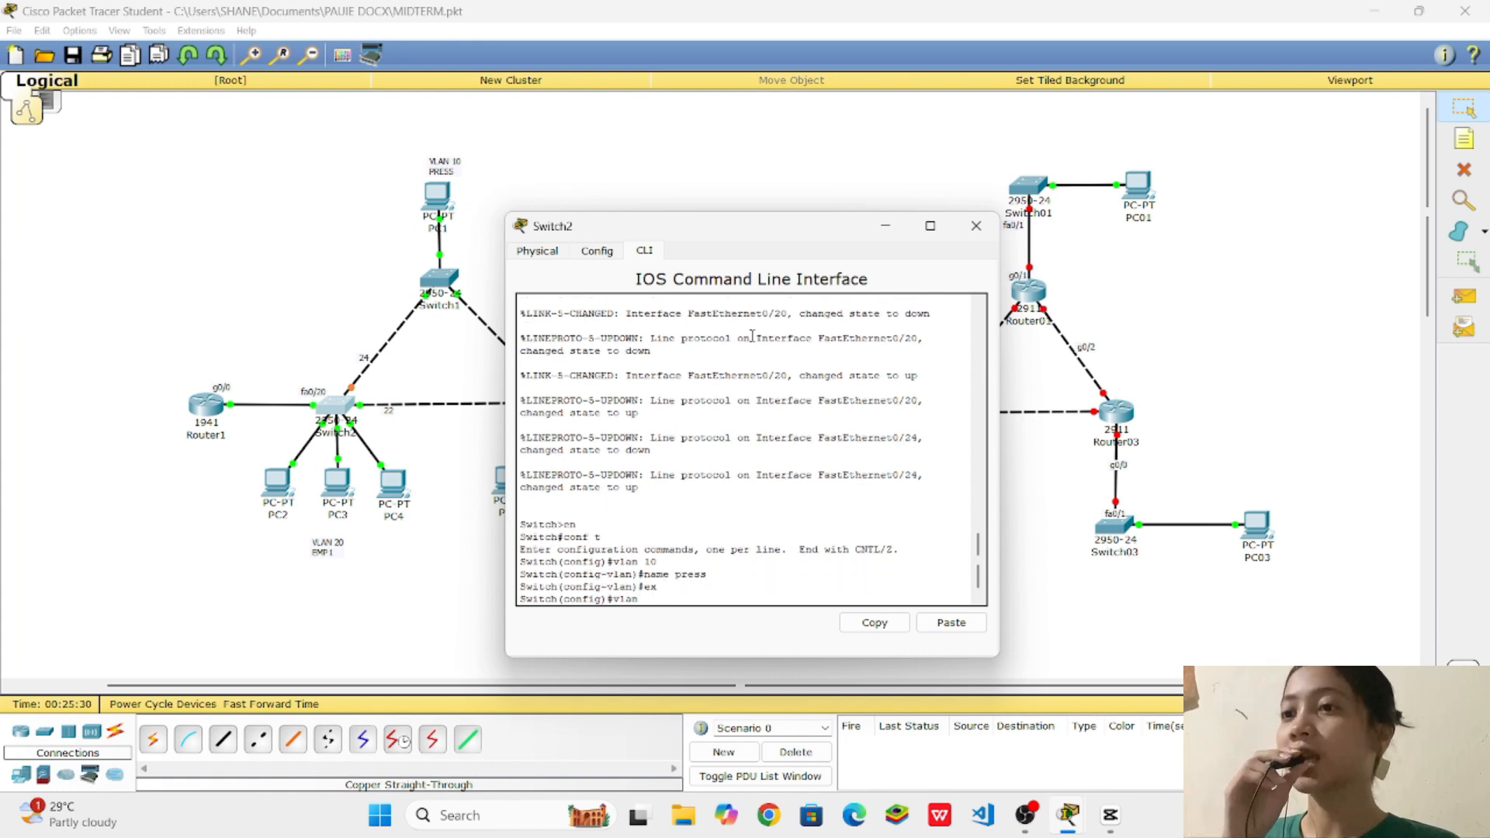
pyautogui.write(' 20')
pyautogui.press('Return')
pyautogui.write('name')
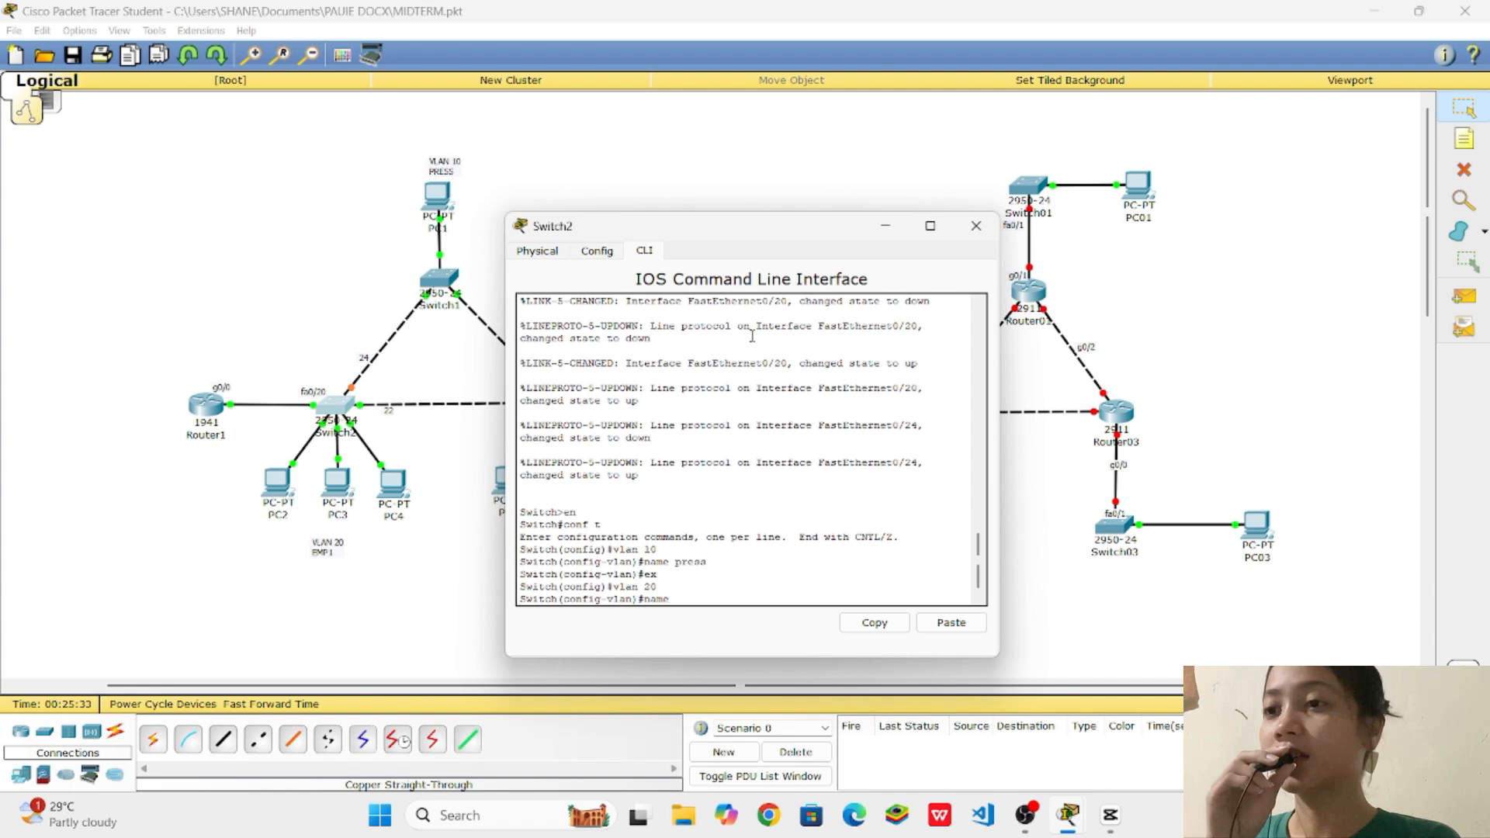
pyautogui.write(' empl')
pyautogui.press('Return')
pyautogui.write('ex')
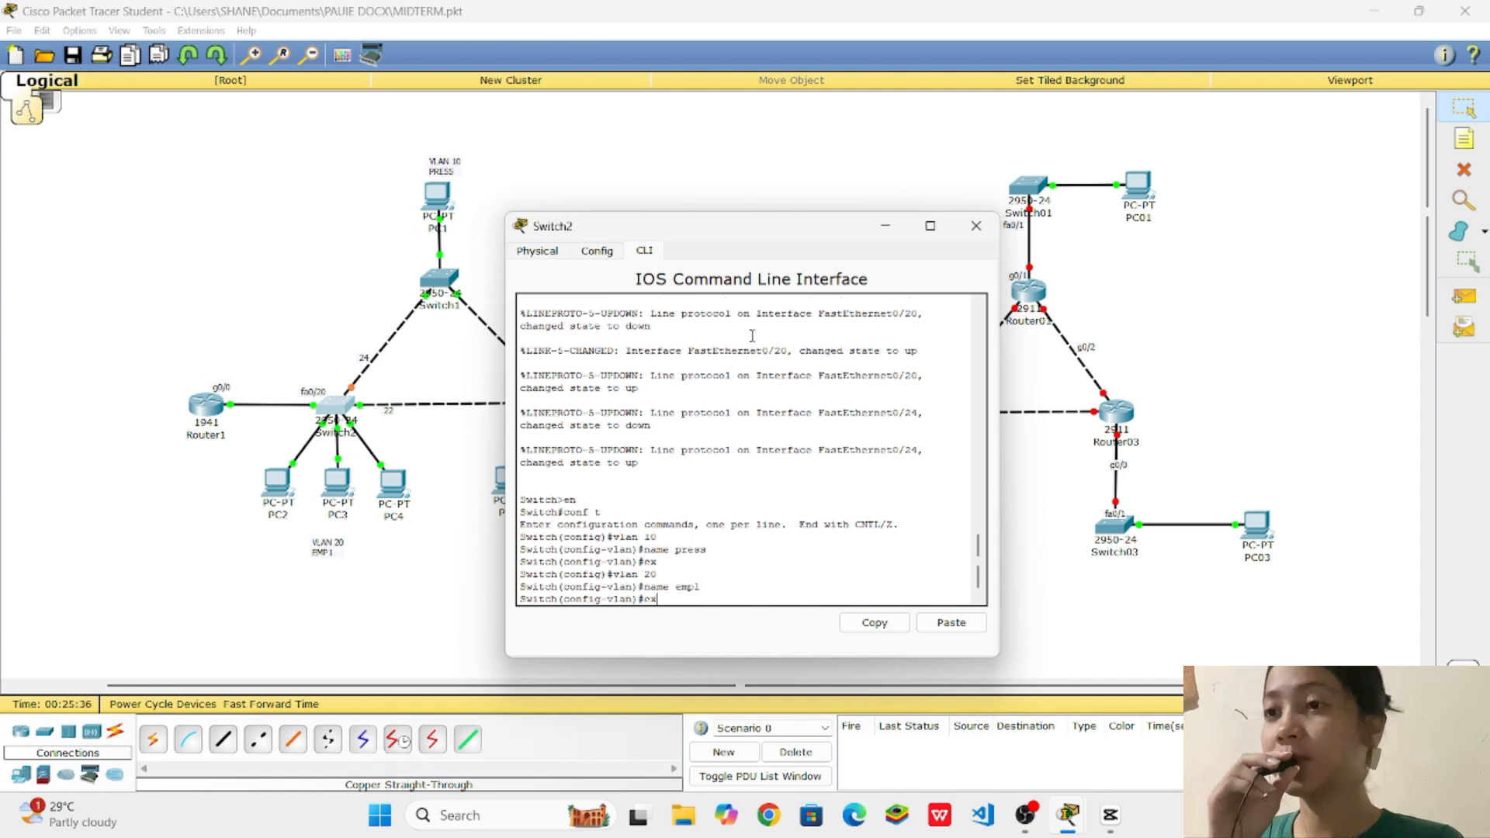
pyautogui.press('Return')
# Create VLAN 30 on Switch2 with the name emp2 and exit VLAN configuration
pyautogui.write('vlan 30')
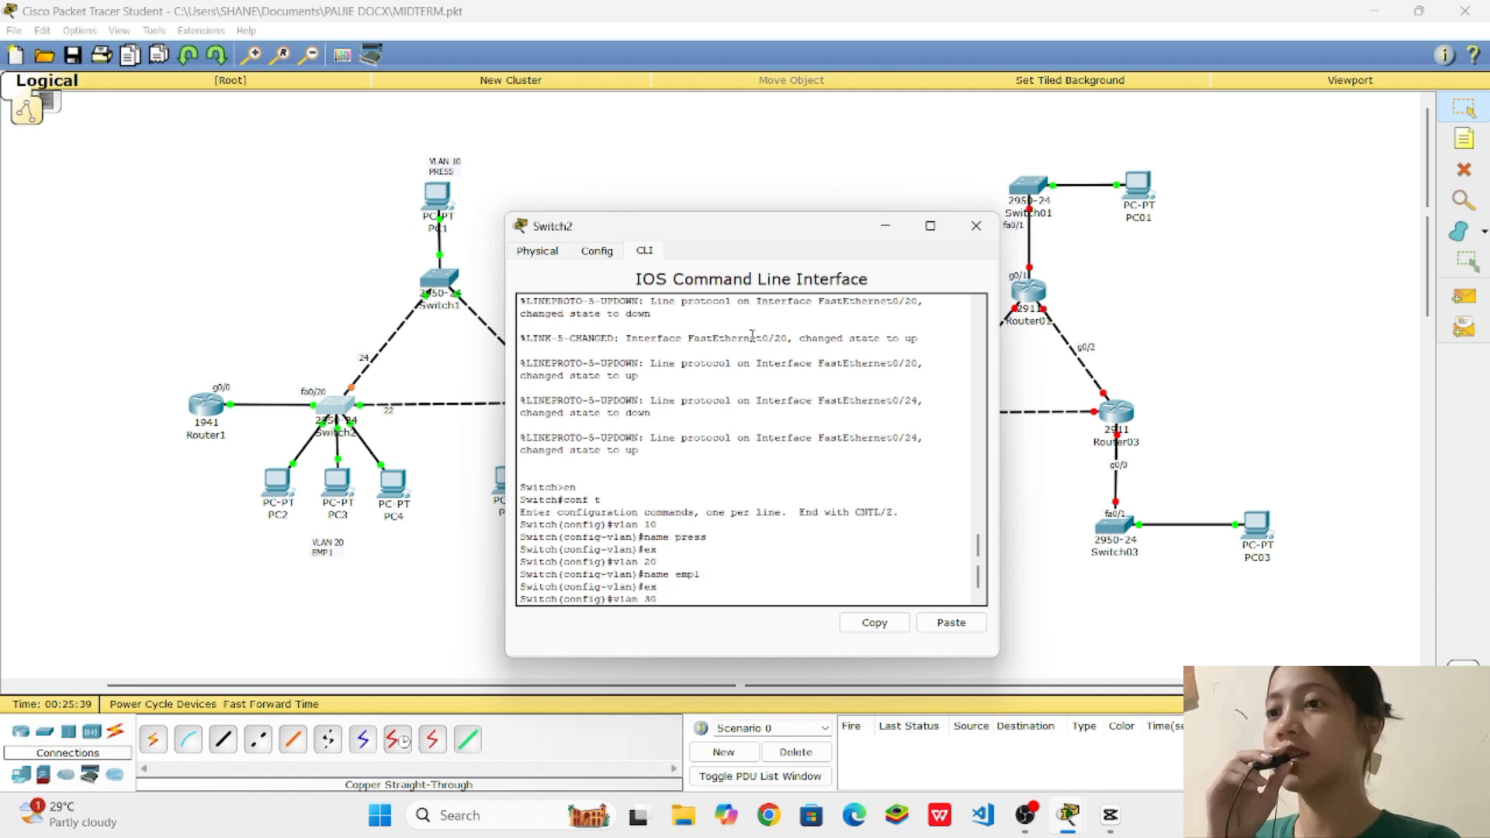
pyautogui.press('Return')
pyautogui.write('name emp2')
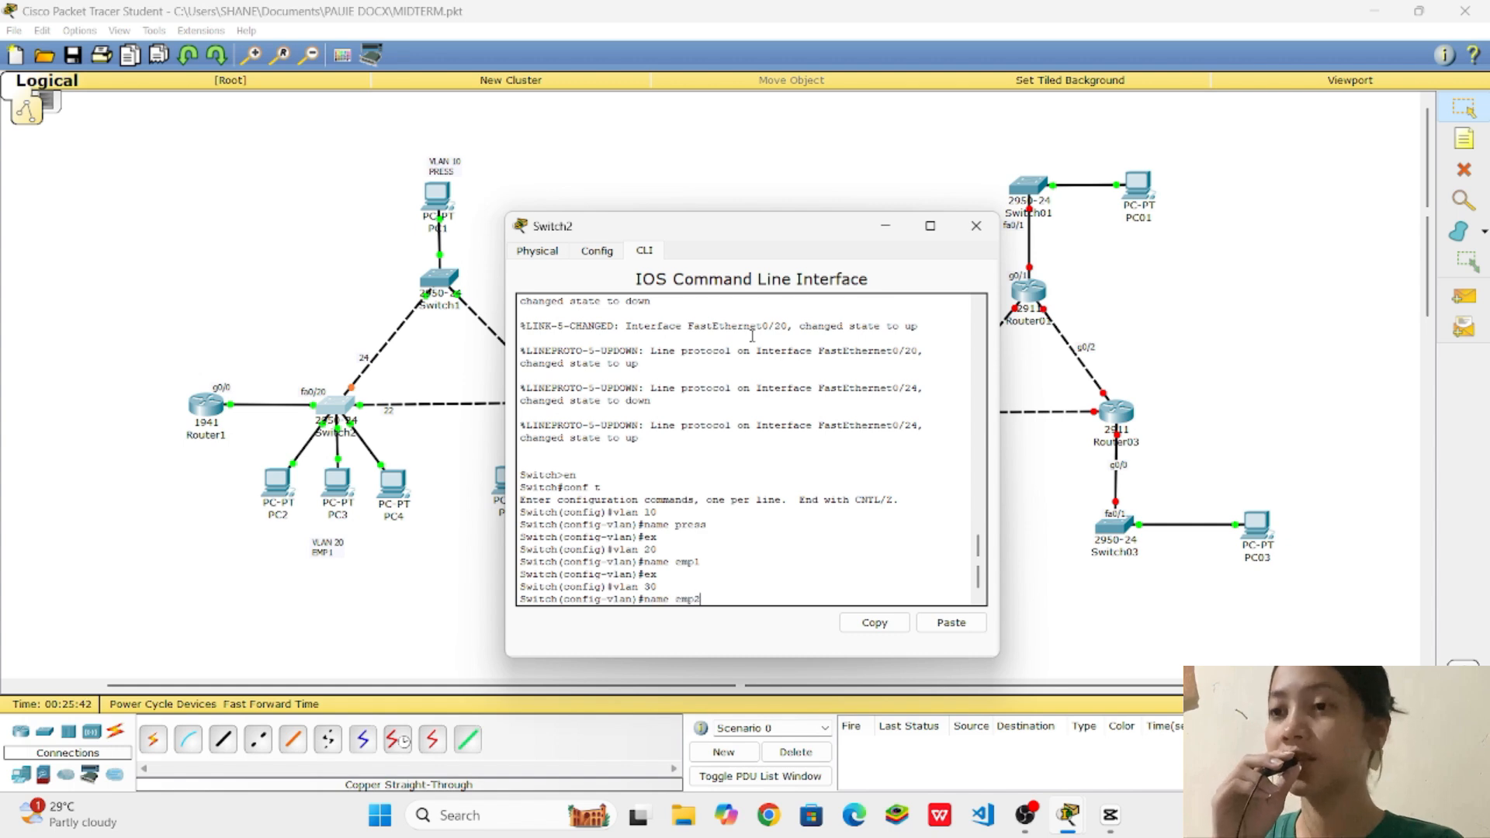
pyautogui.press('Return')
pyautogui.write('ex')
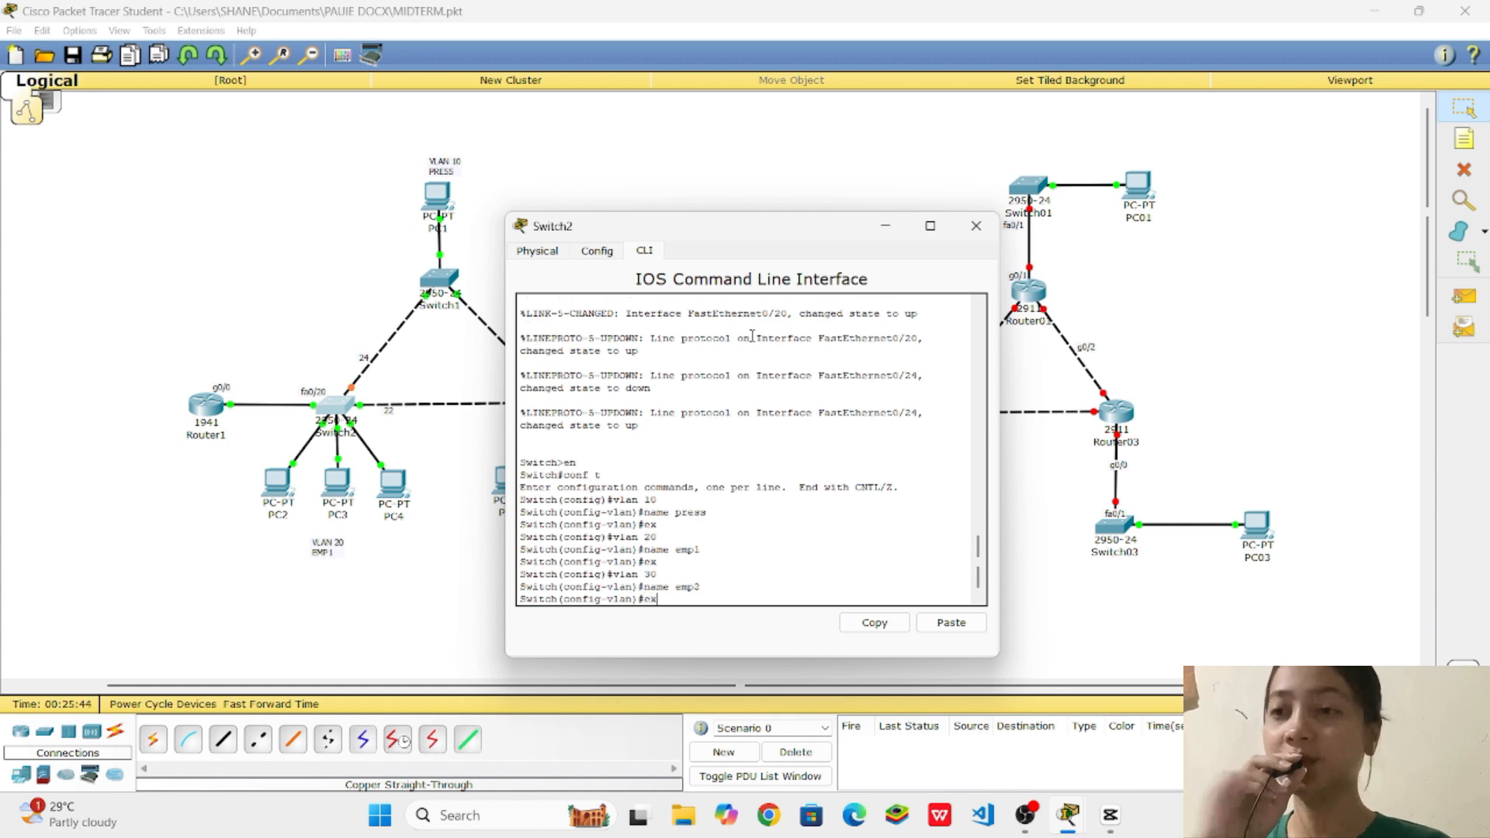
pyautogui.press('Return')
# Set the interface range fa0/1-3 on Switch2 to access mode in VLAN 20 and exit interface range configuration
pyautogui.write('int ra')
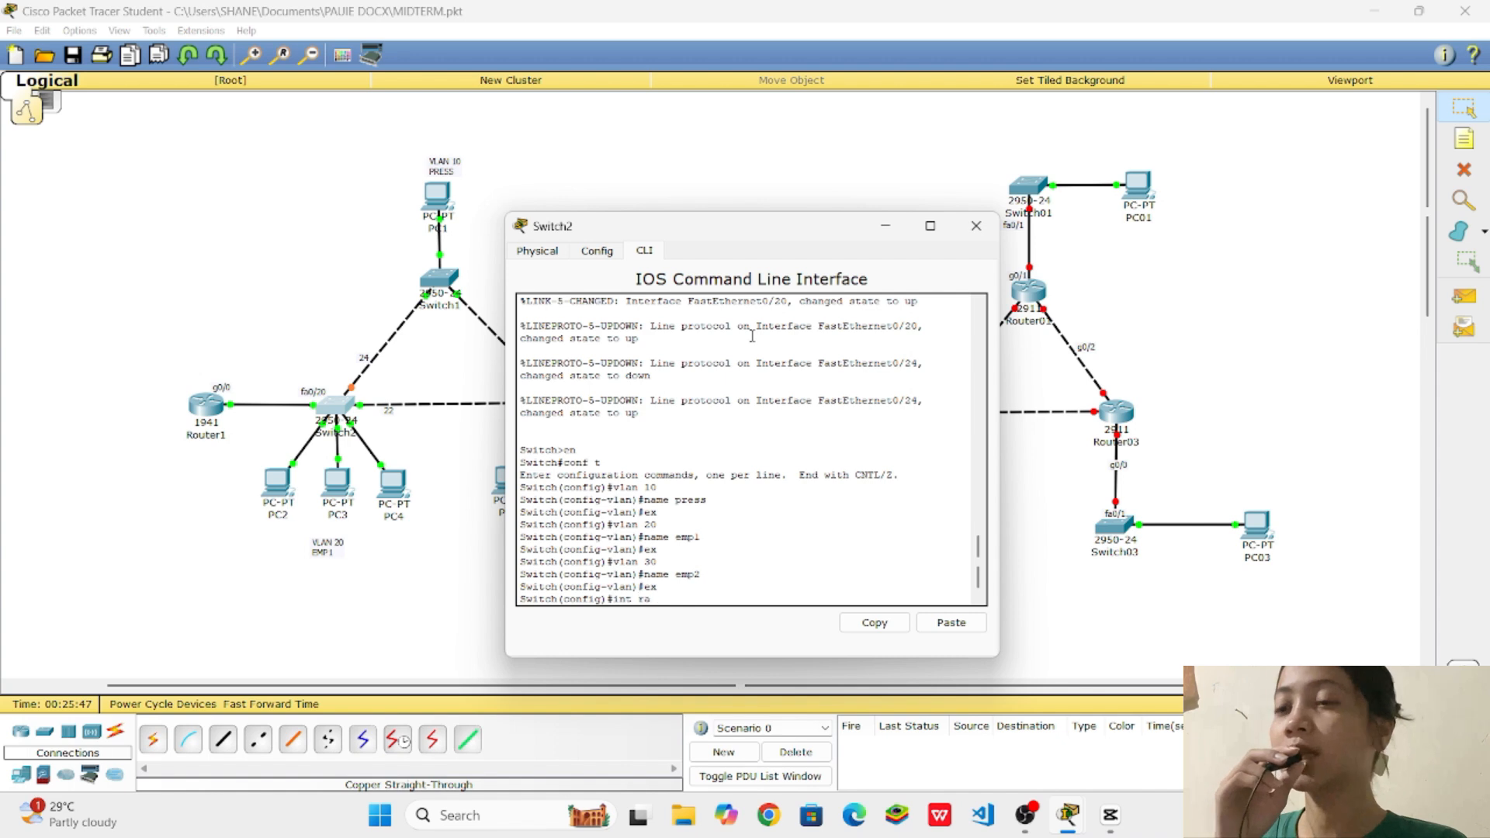
pyautogui.write('nge fa0/')
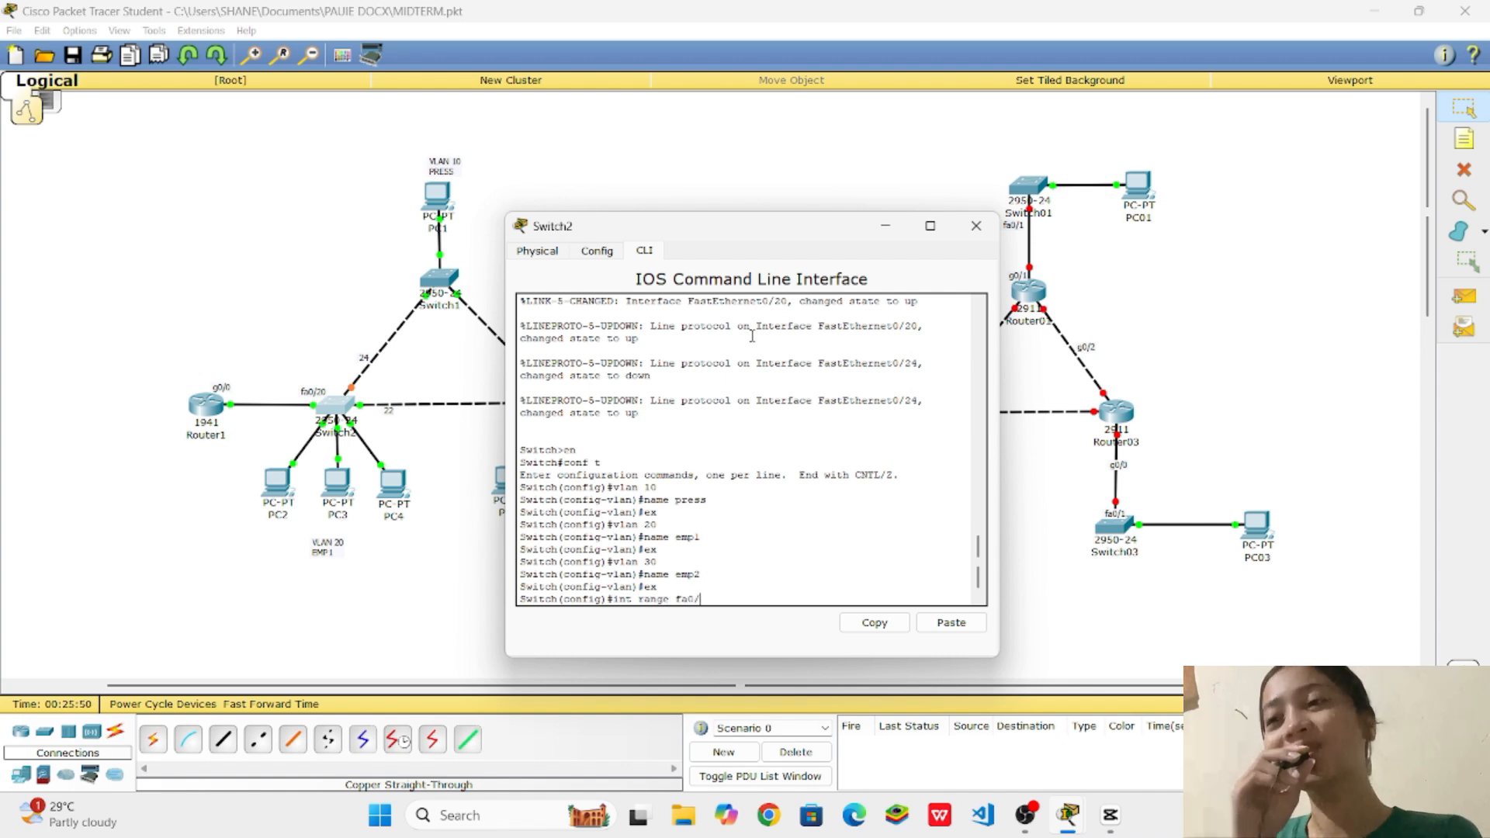
pyautogui.write('1-3')
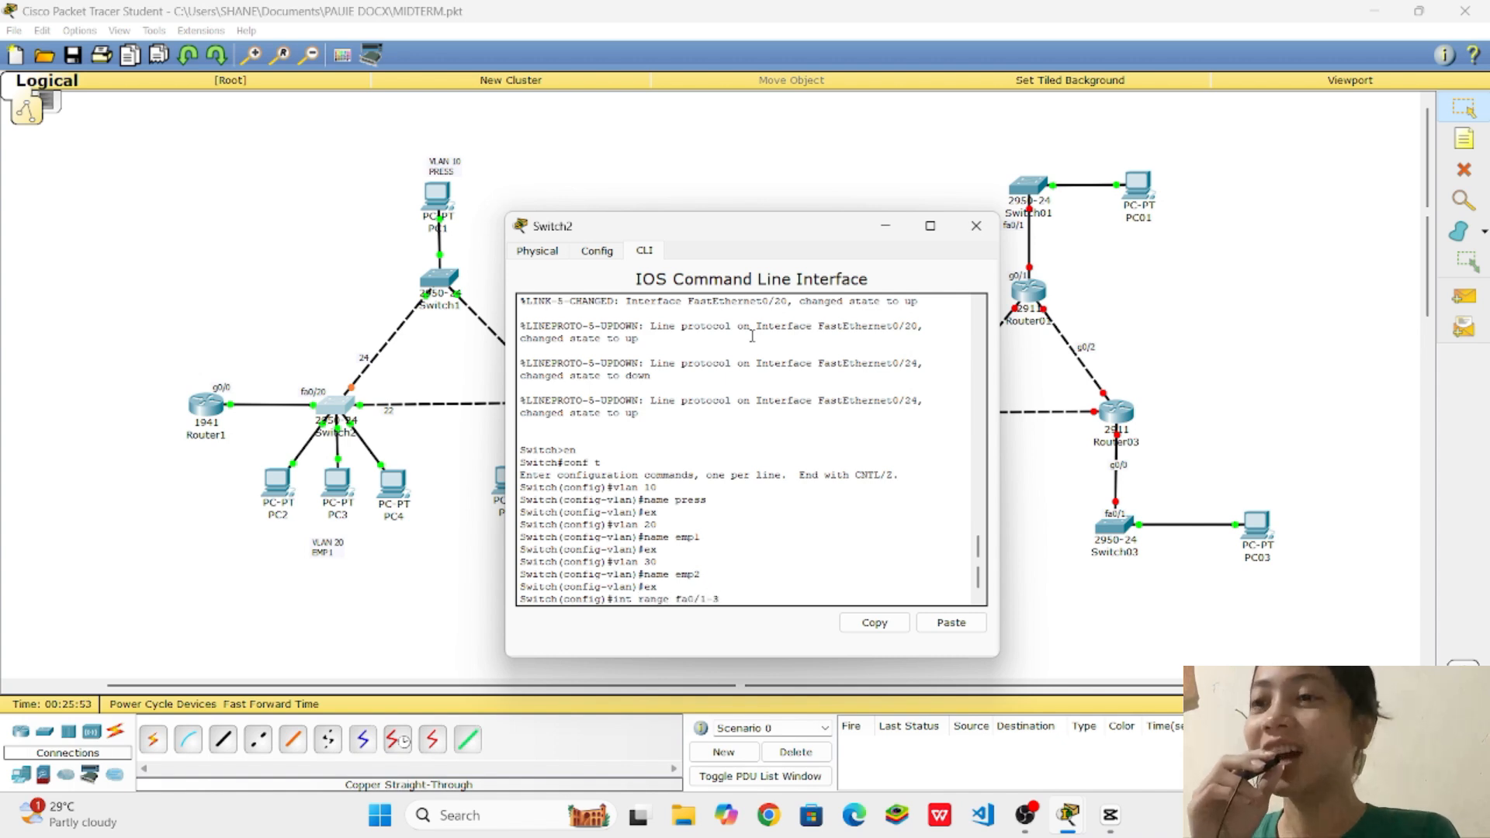
pyautogui.press('Return')
pyautogui.write('sw mode')
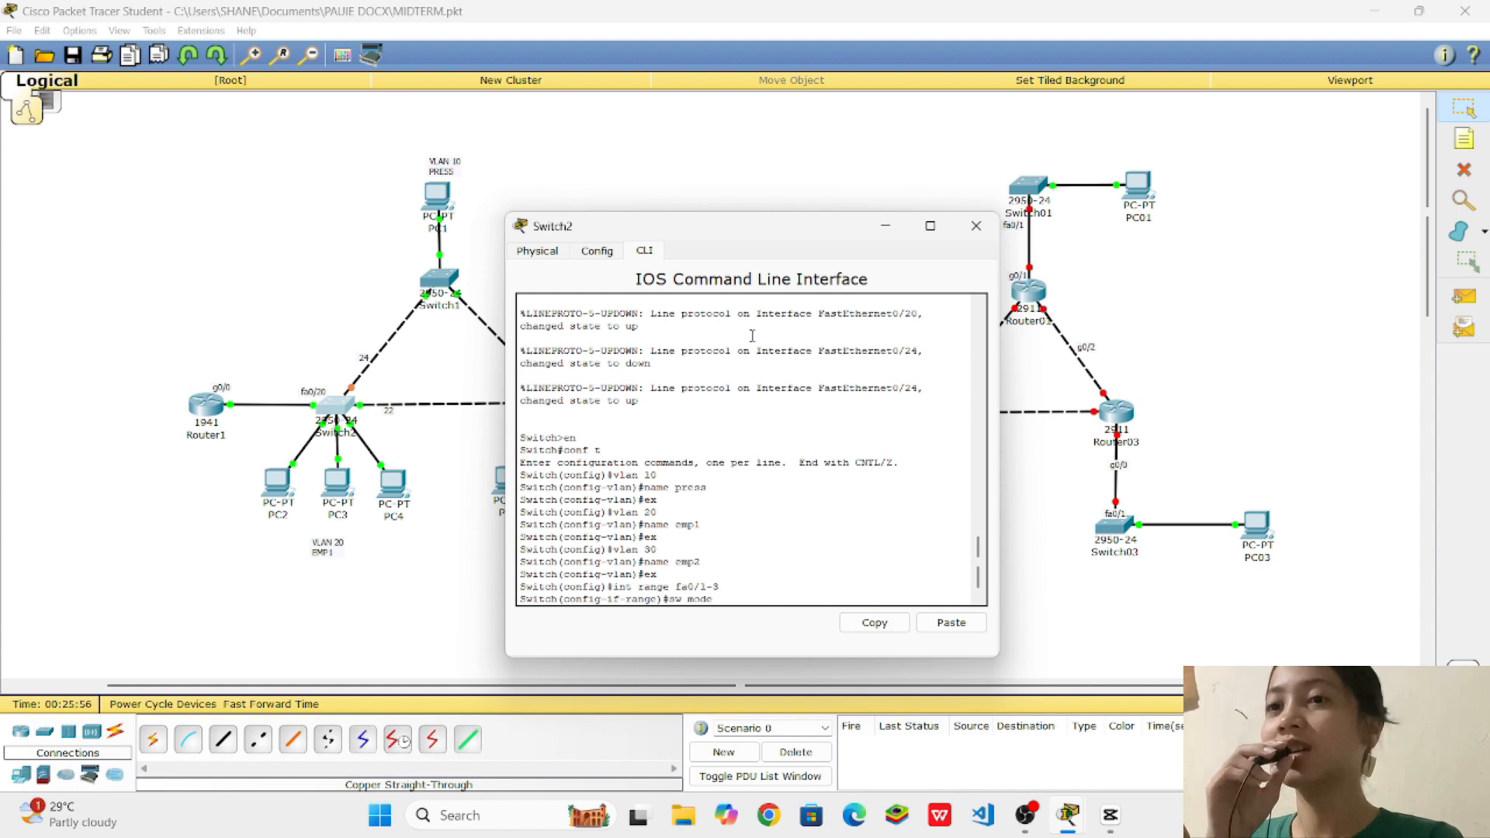
pyautogui.write(' ac')
pyautogui.press('Return')
pyautogui.write('sw ac vla')
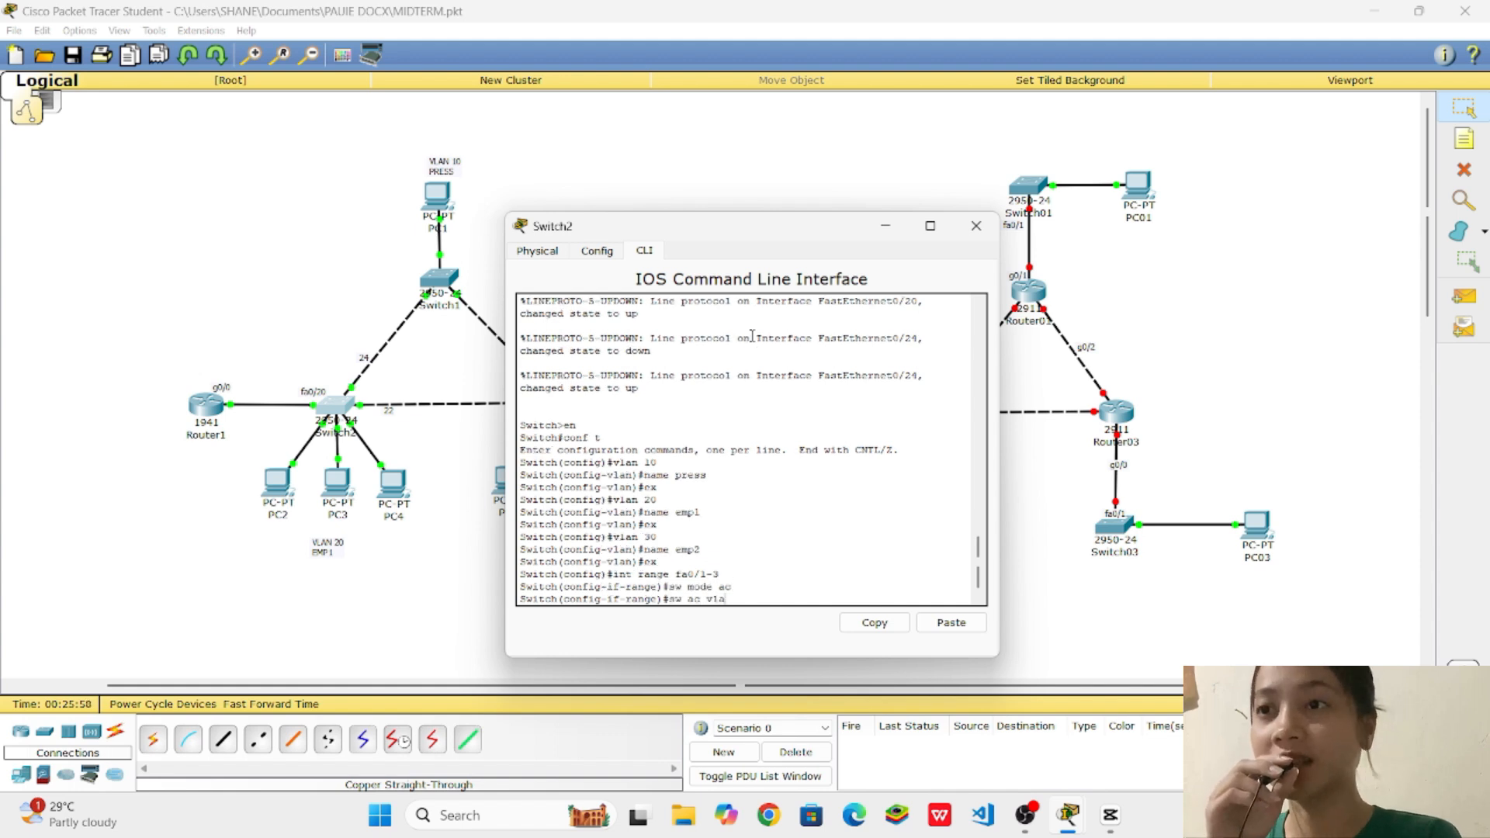
pyautogui.write('n 20')
pyautogui.press('Return')
pyautogui.write('ex')
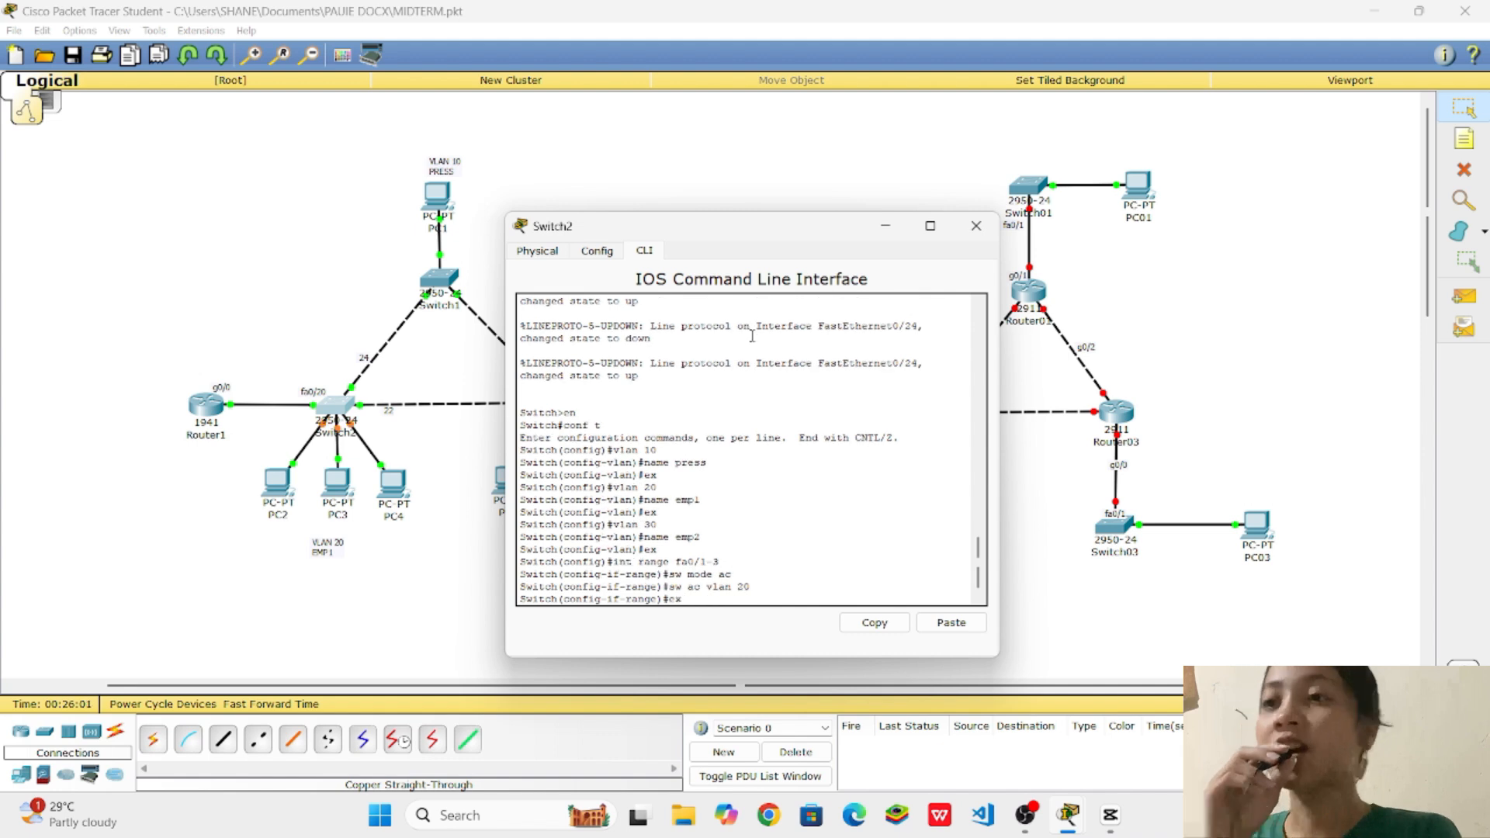
pyautogui.press('Return')
# Set the interface range fa0/20, fa0/24, fa0/22 on Switch2 to trunk mode
pyautogui.write('int range fa0/')
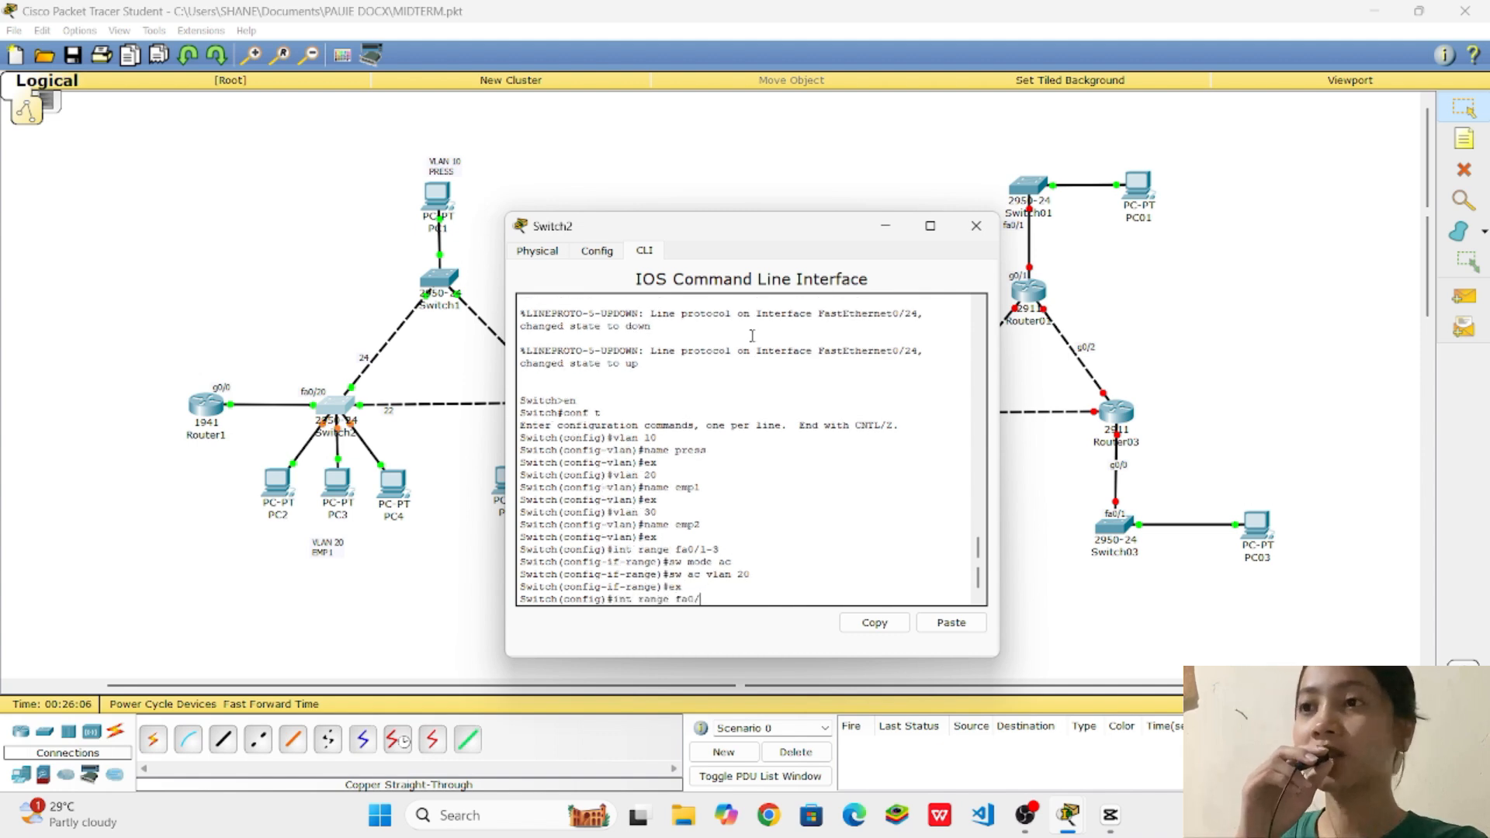
pyautogui.write('20, fa')
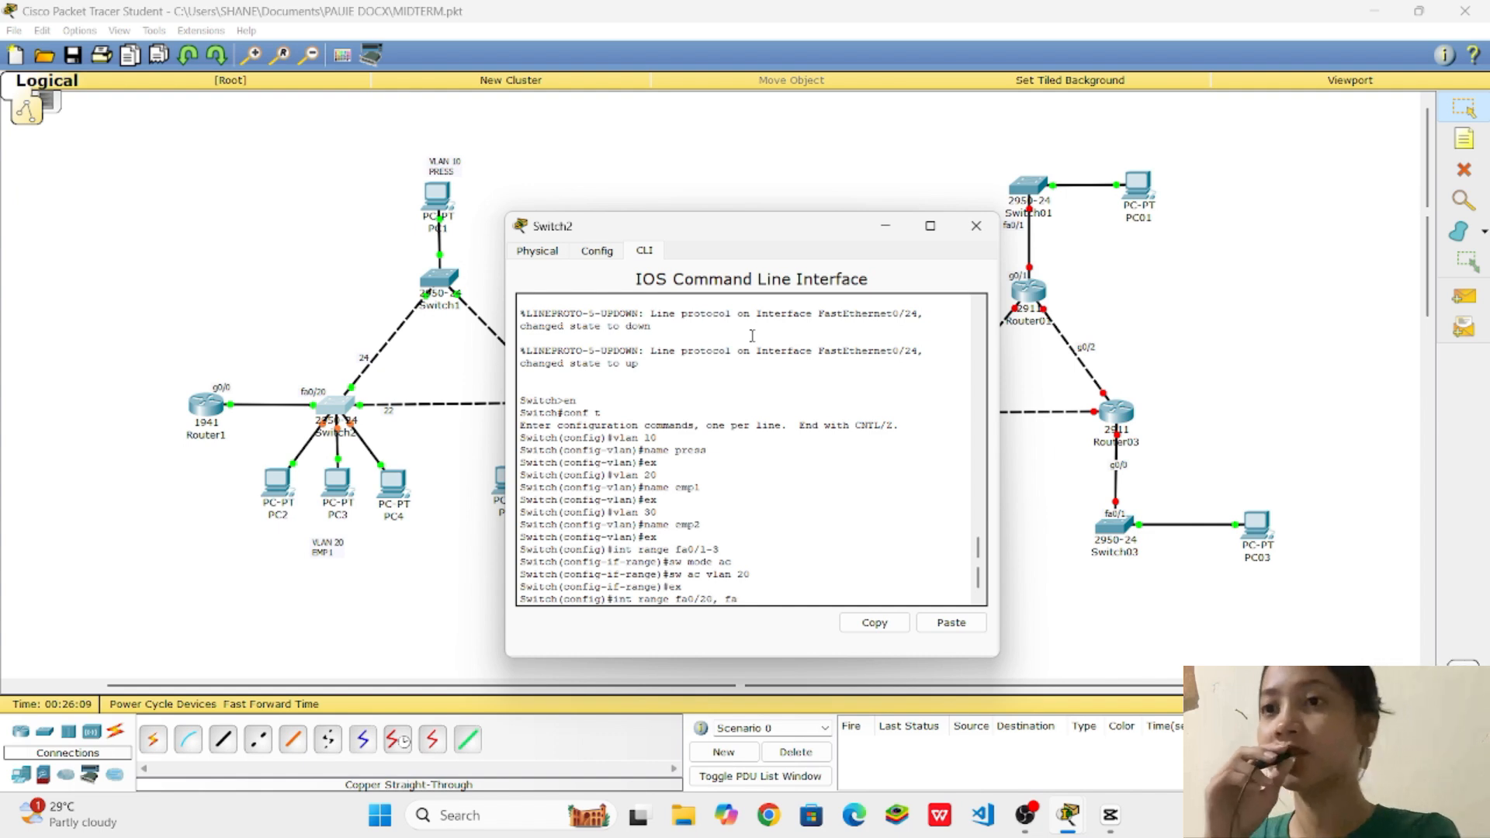
pyautogui.write('0/2')
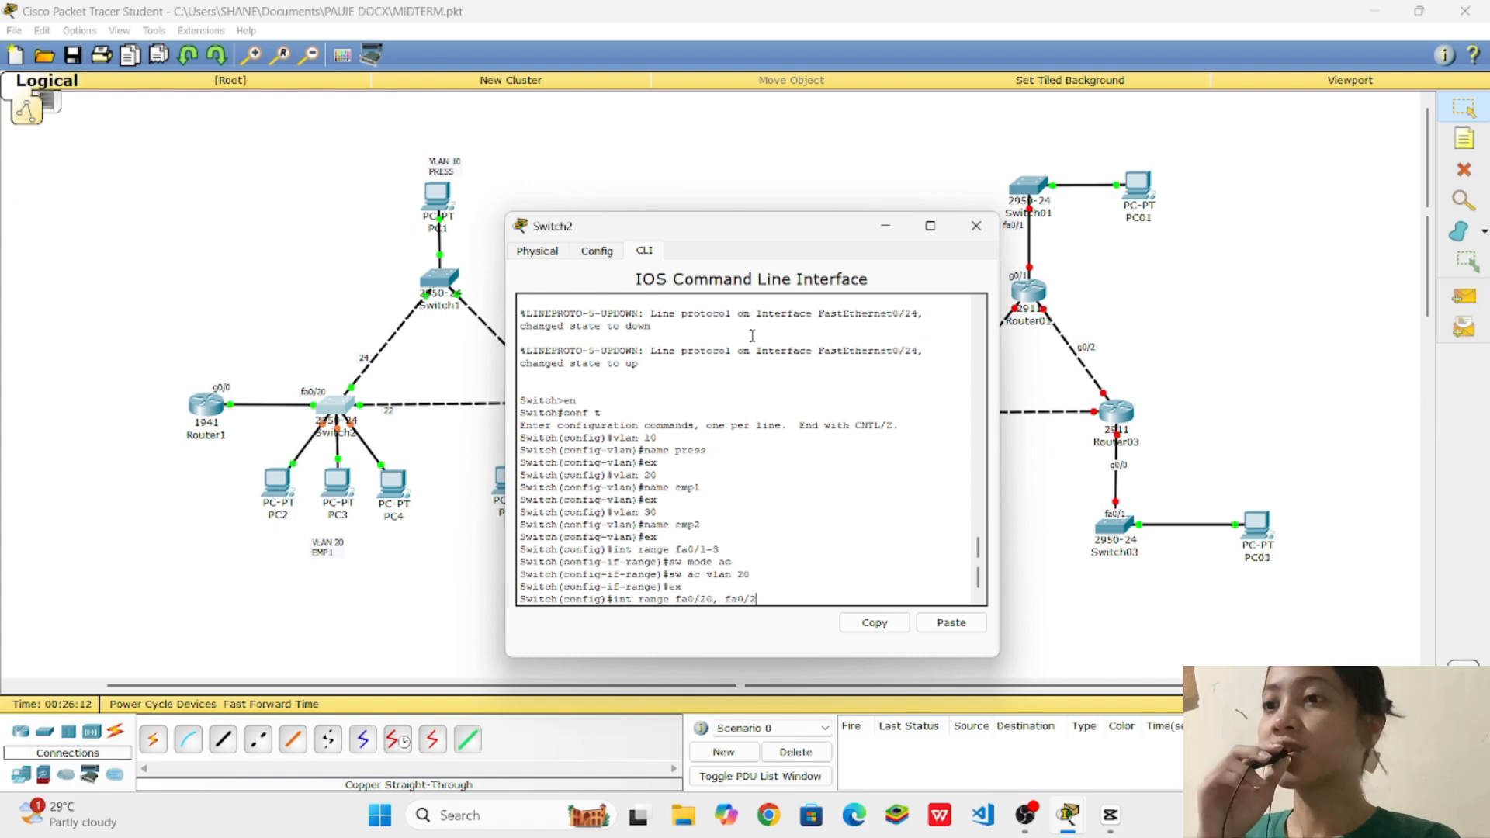
pyautogui.write('4, fa0/')
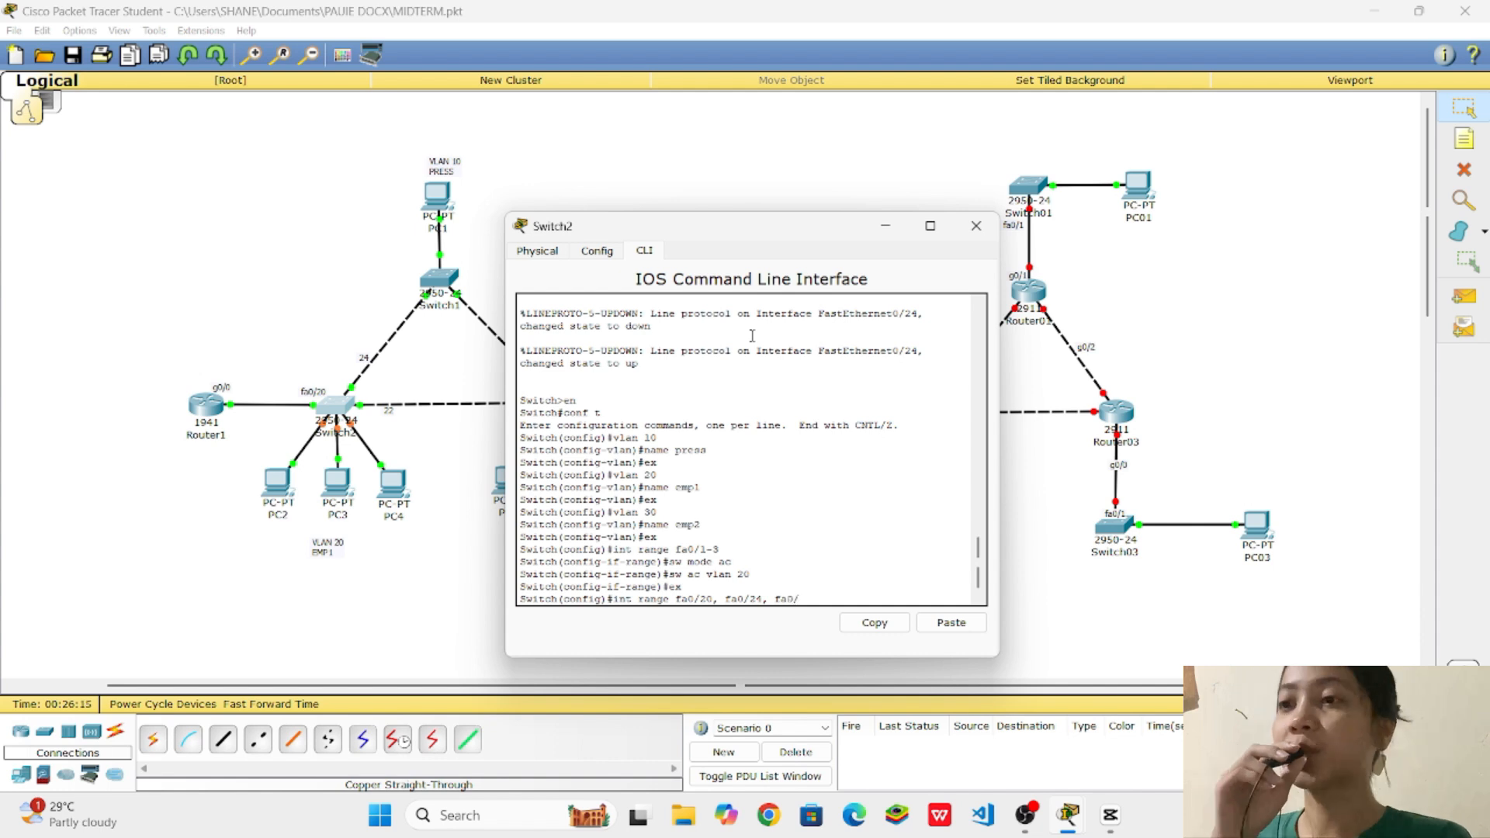
pyautogui.press('Return')
pyautogui.press('Up')
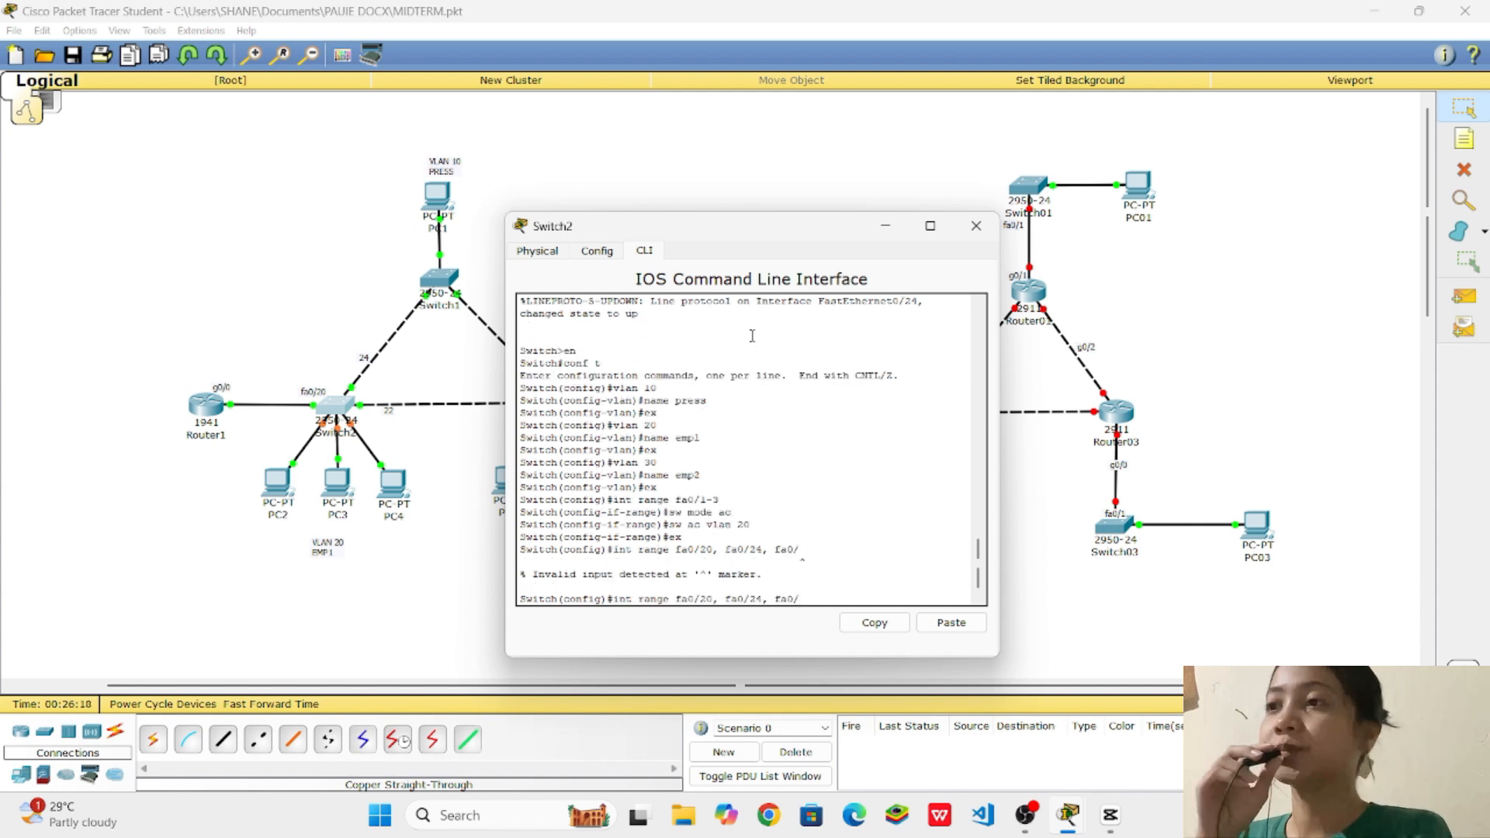
pyautogui.write('22')
pyautogui.press('Return')
pyautogui.write('s')
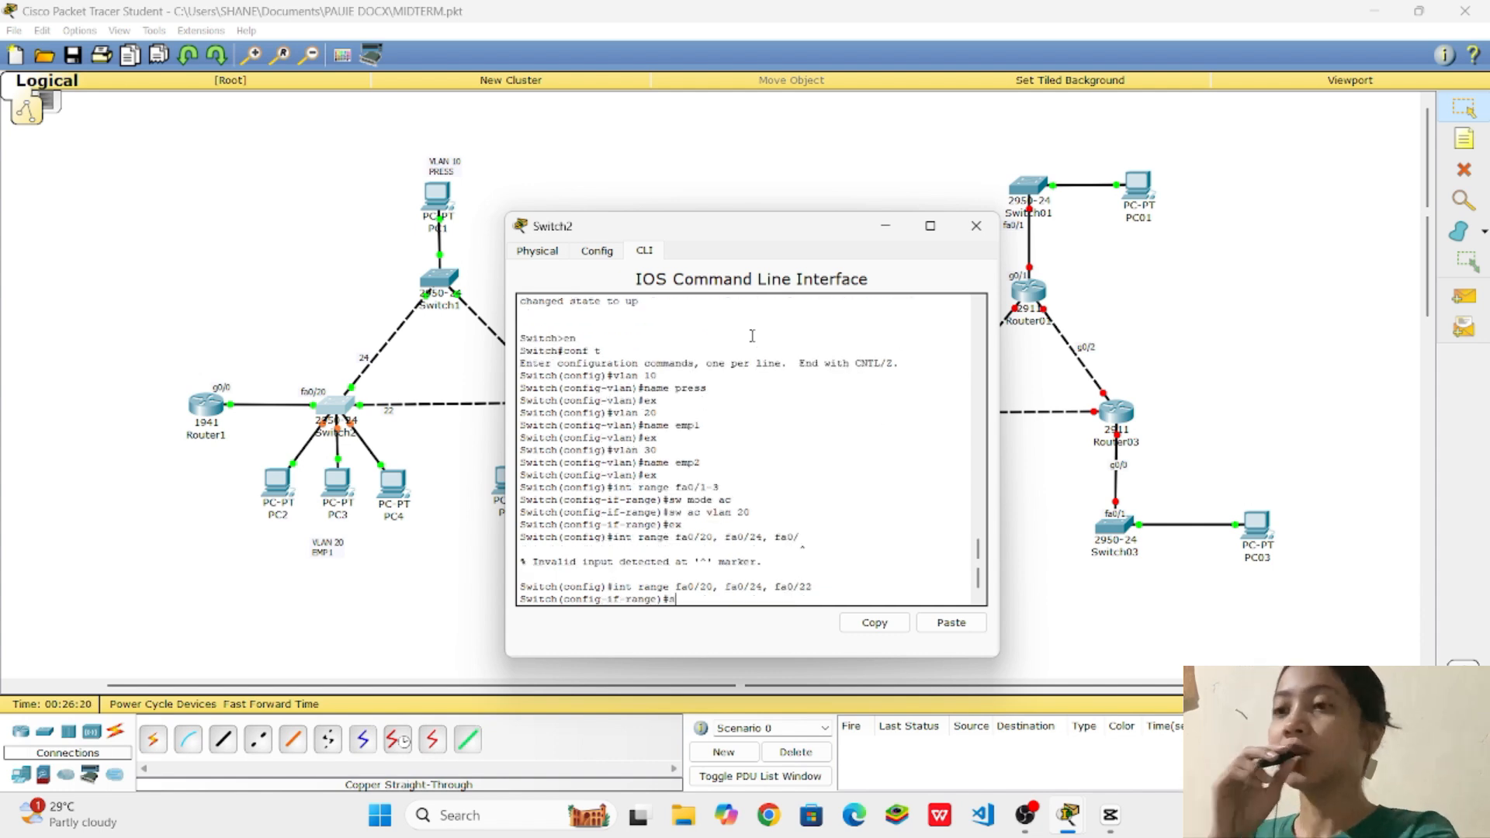
pyautogui.write('w mode trunk')
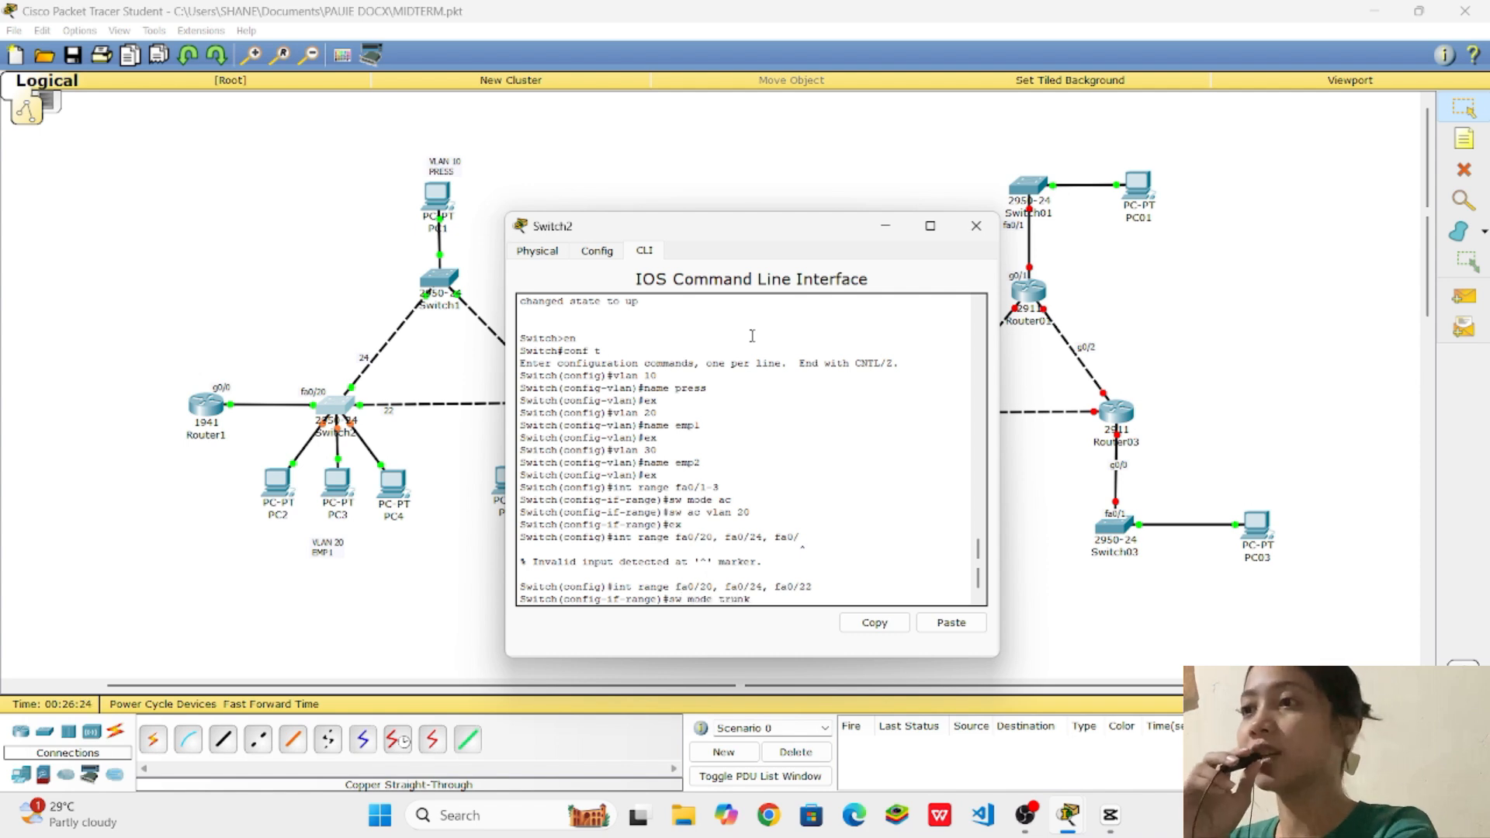
pyautogui.press('Return')
pyautogui.press('Return')
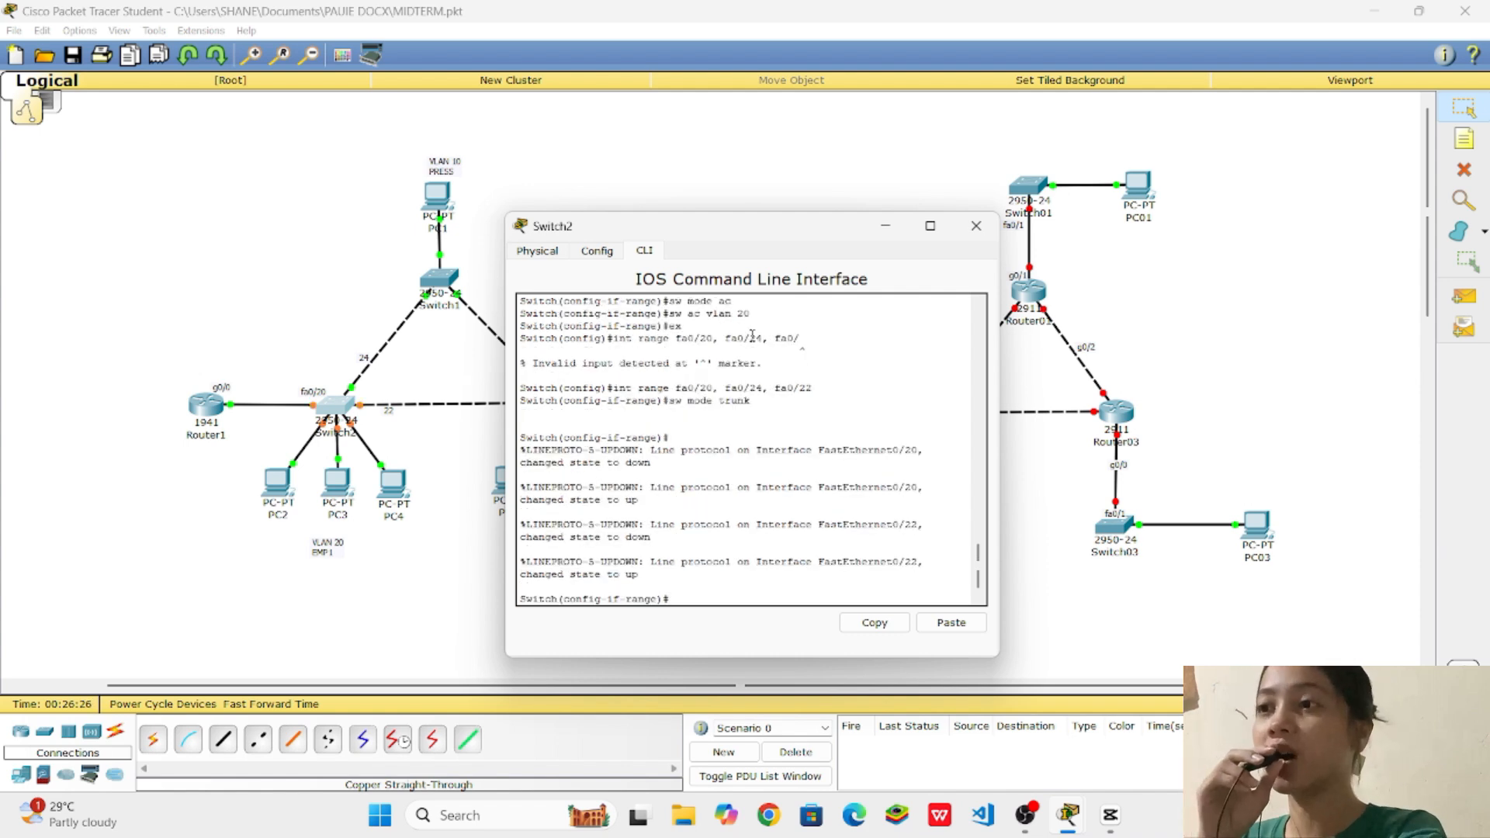
# Allow VLANs 1,10,20,30 on Switch2's fa0/20, fa0/24 and fa0/22 trunk ports and exit interface range configuration
pyautogui.write('a')
pyautogui.write('itch')
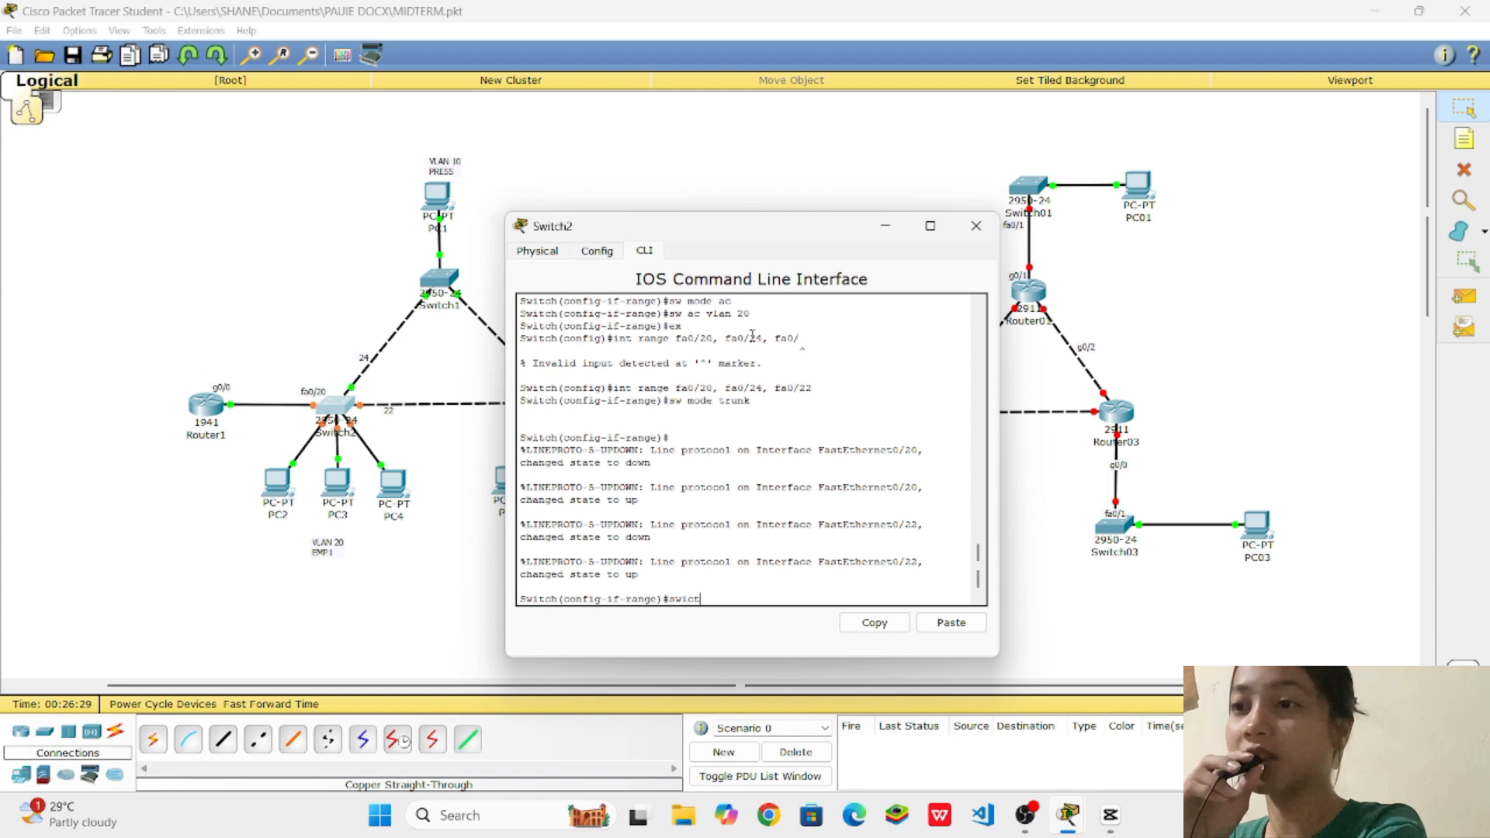
pyautogui.write('port trunkal')
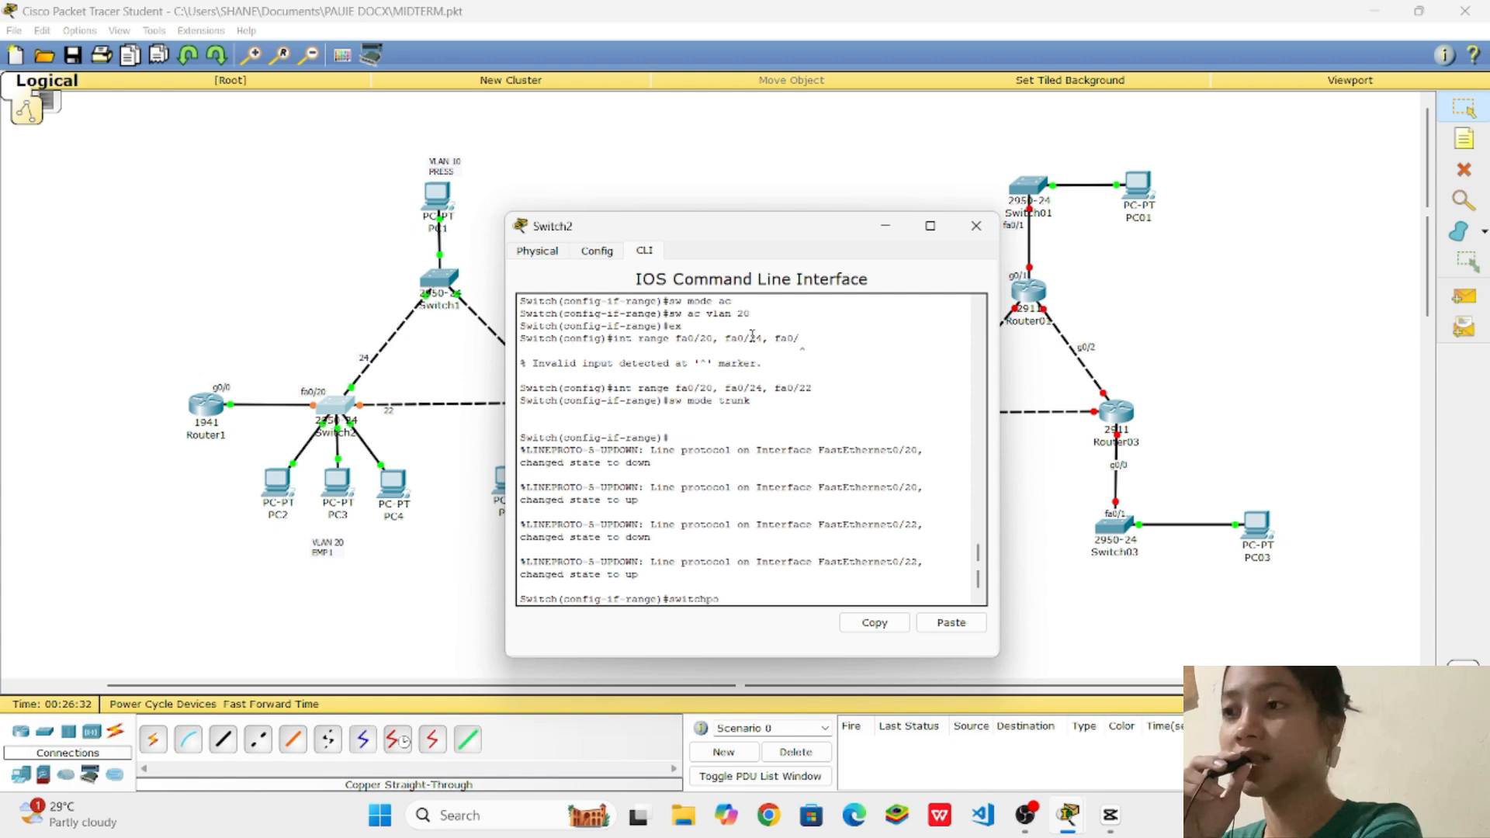
pyautogui.press('BackSpace')
pyautogui.press('BackSpace')
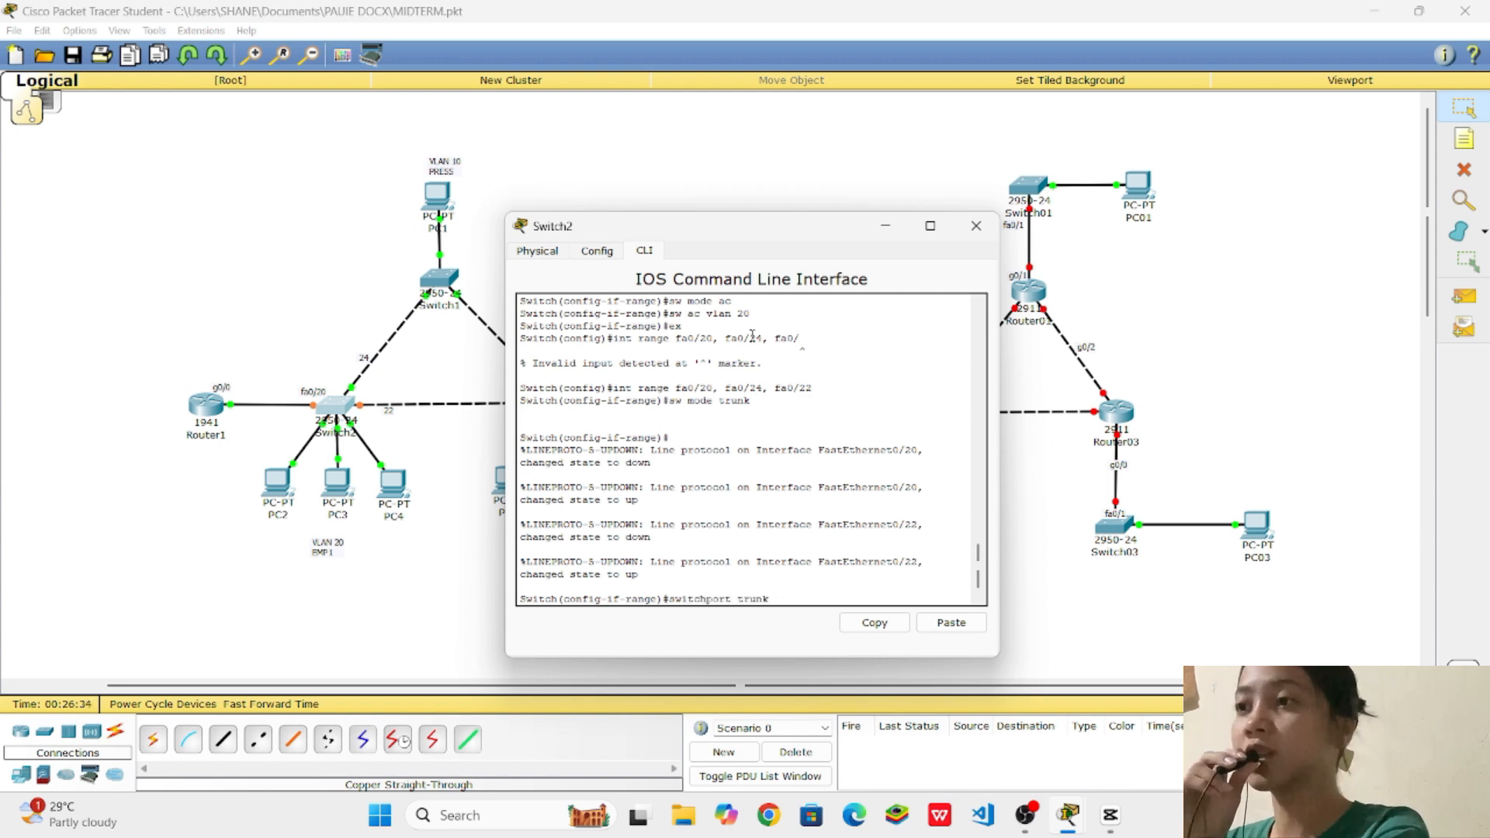
pyautogui.write('allow')
pyautogui.press('BackSpace')
pyautogui.press('BackSpace')
pyautogui.press('BackSpace')
pyautogui.press('BackSpace')
pyautogui.write('llow')
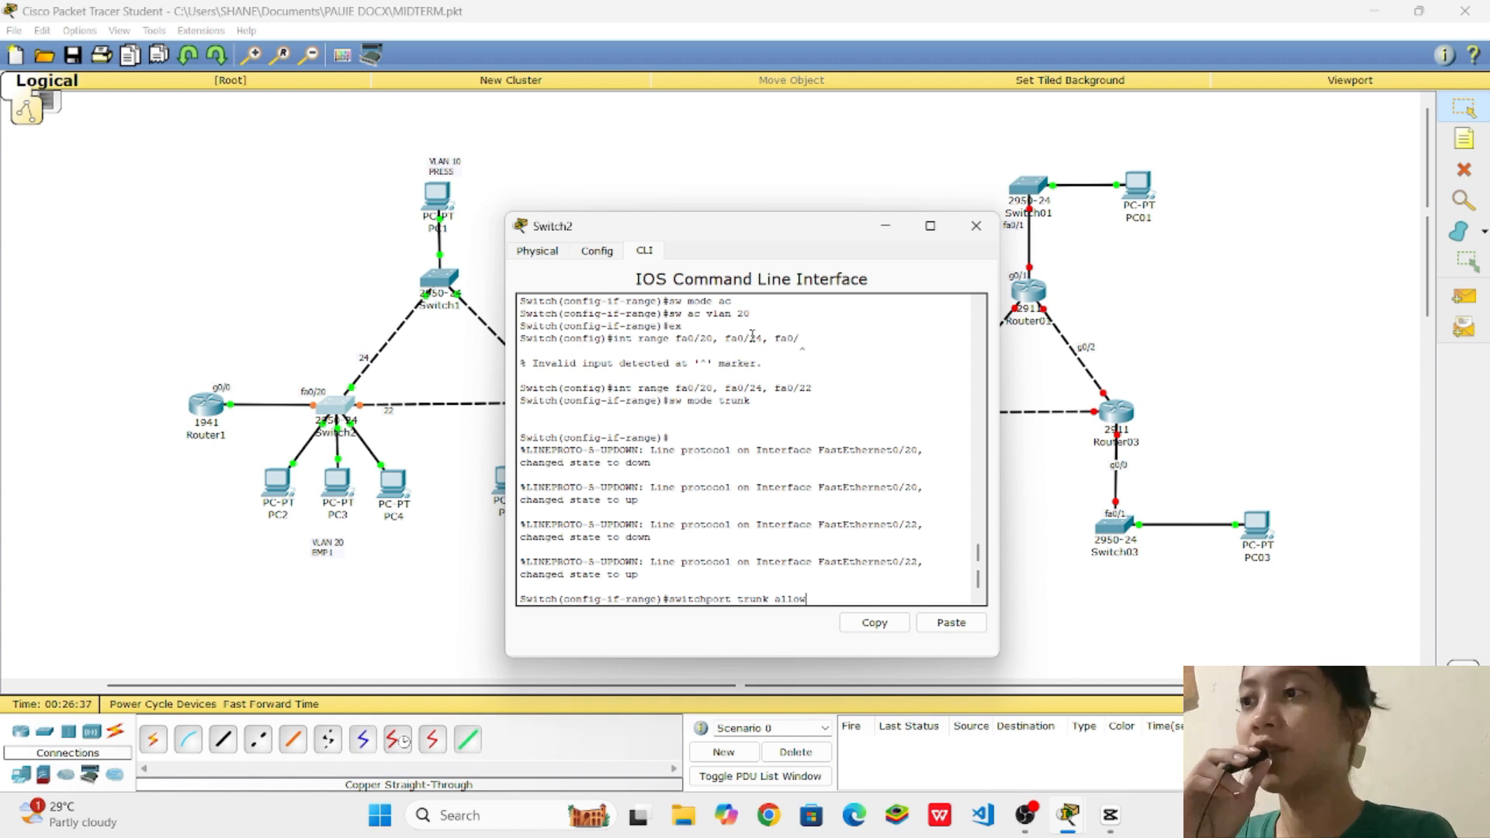
pyautogui.write('ed vlan 1')
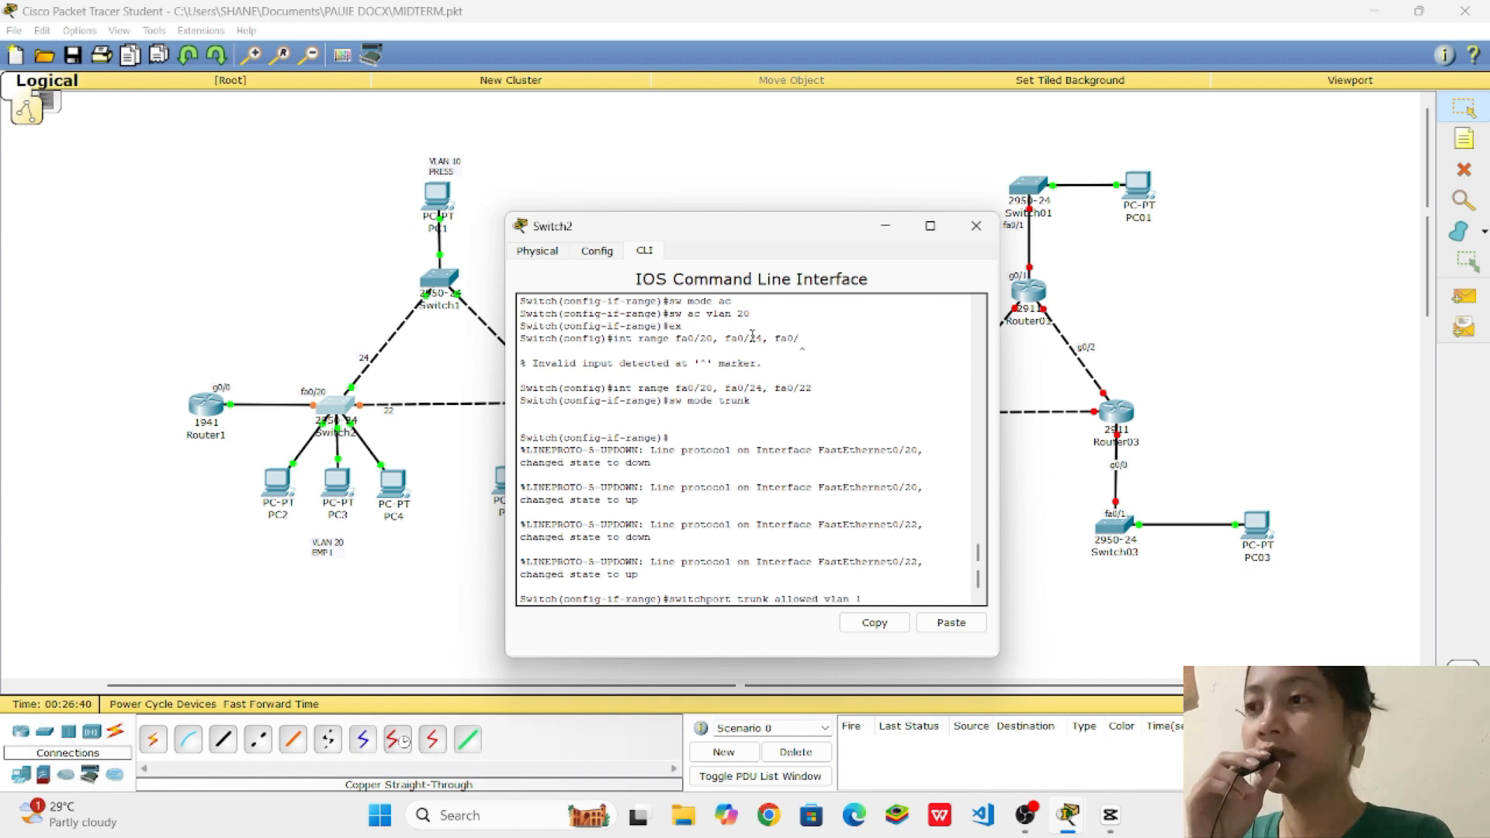
pyautogui.write(',10,20,30')
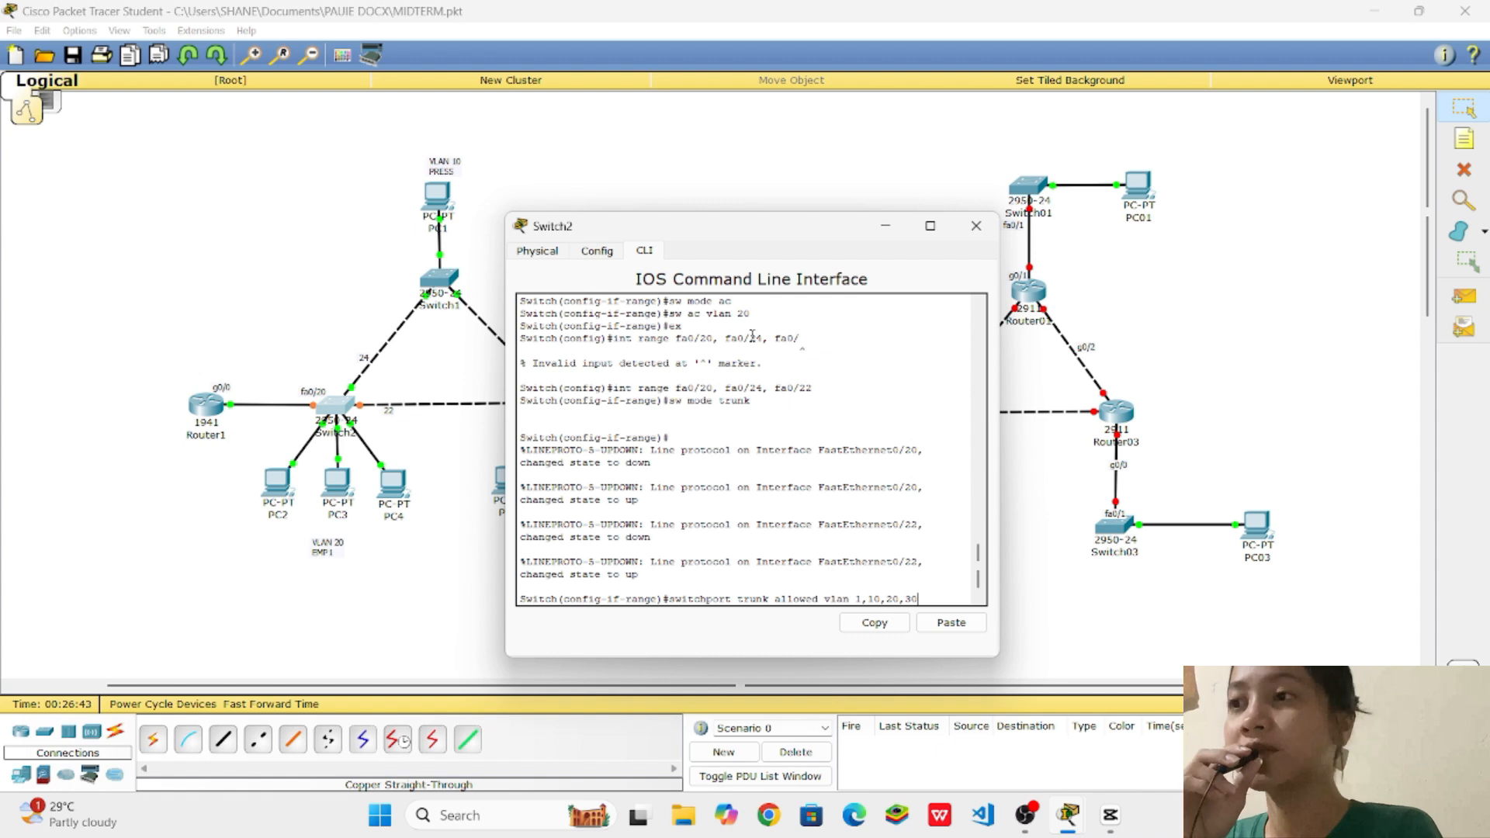
pyautogui.press('Return')
pyautogui.write('ex')
pyautogui.press('Return')
# Set the spanning-tree mode of Switch2 to pvst
pyautogui.write('sp')
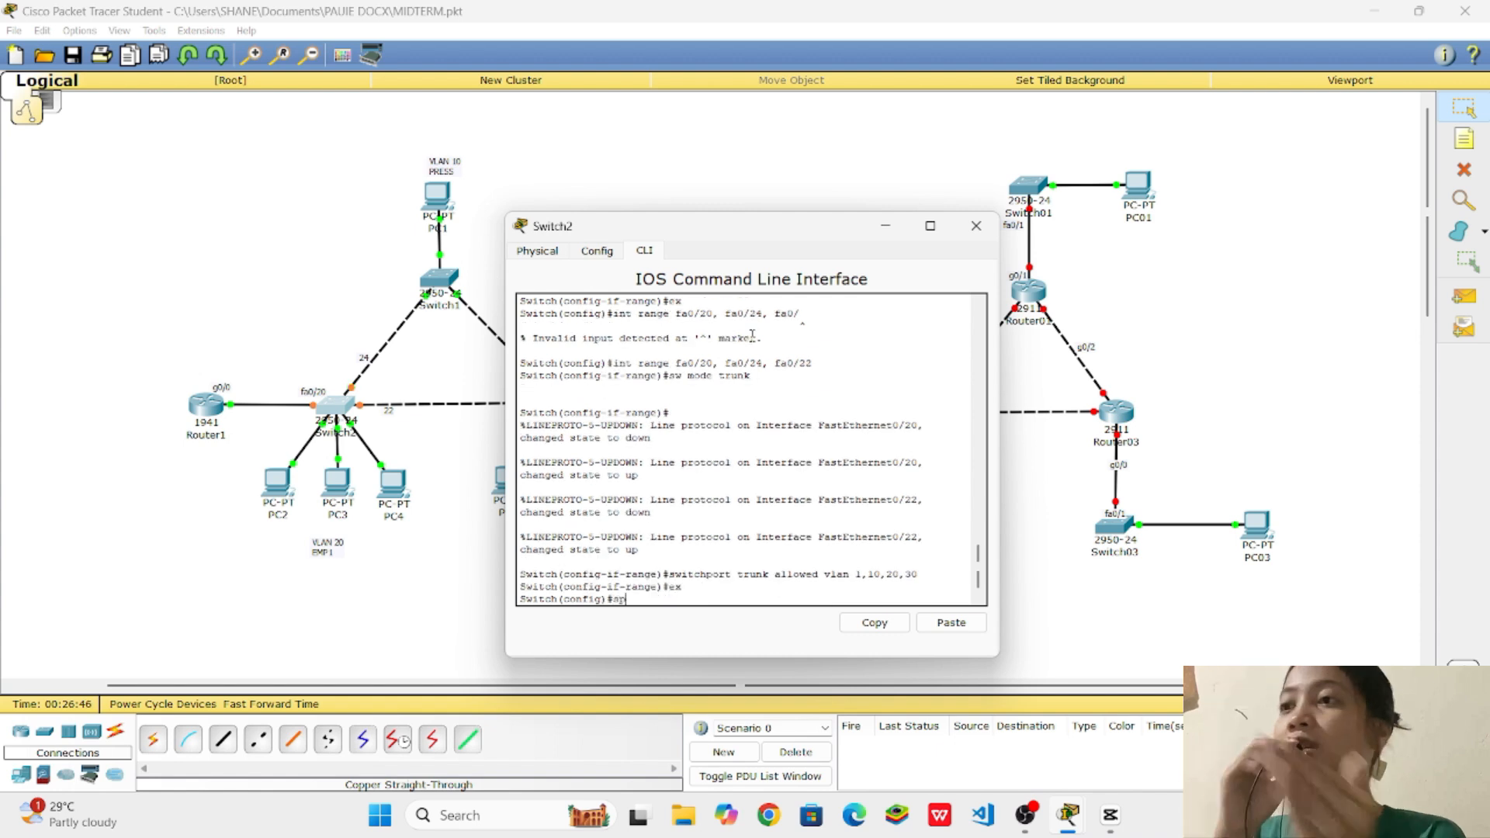
pyautogui.write('anning-tree mo')
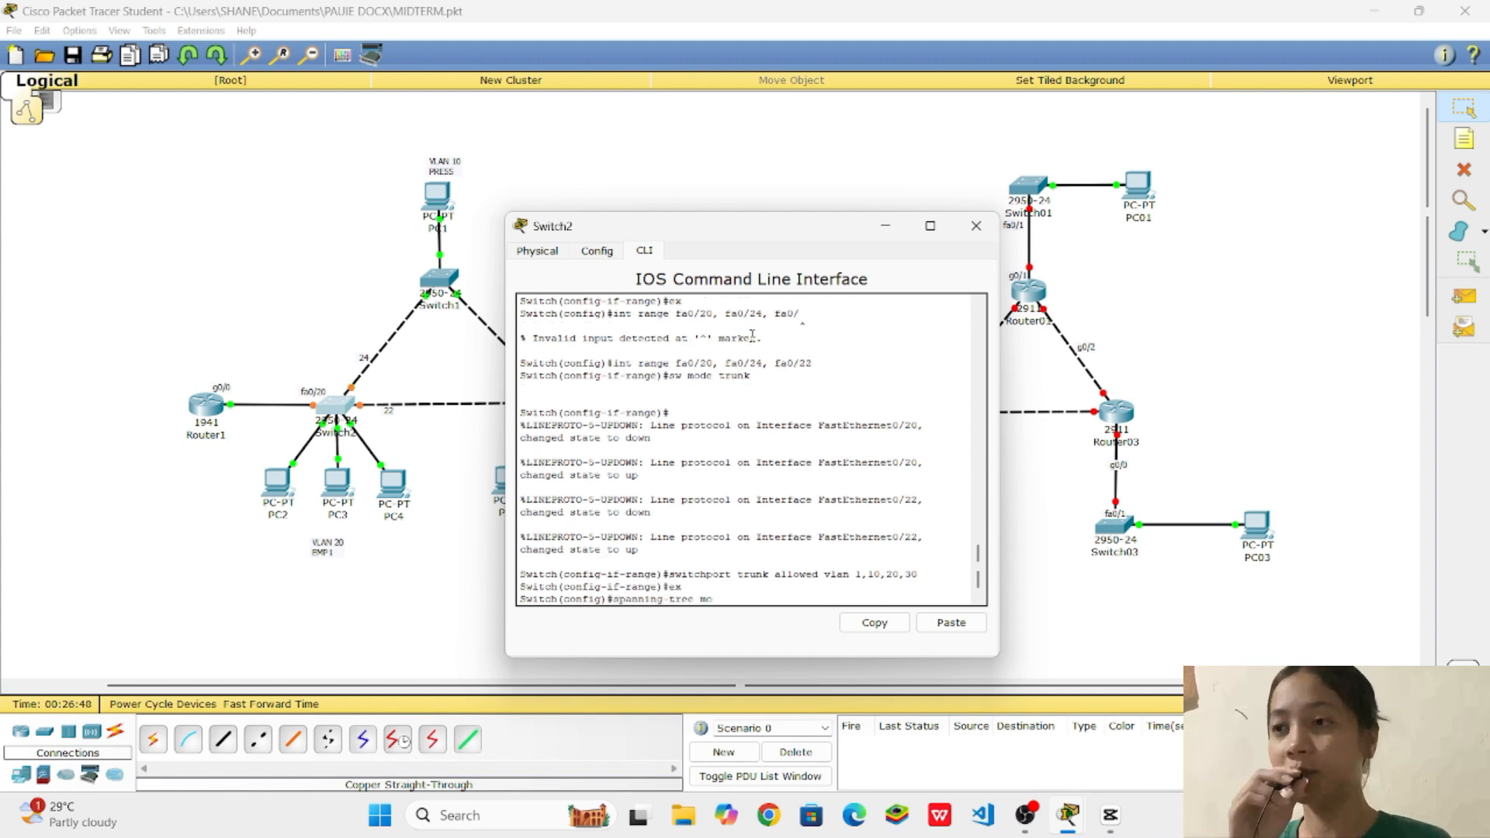
pyautogui.write('de rvst')
pyautogui.press('Return')
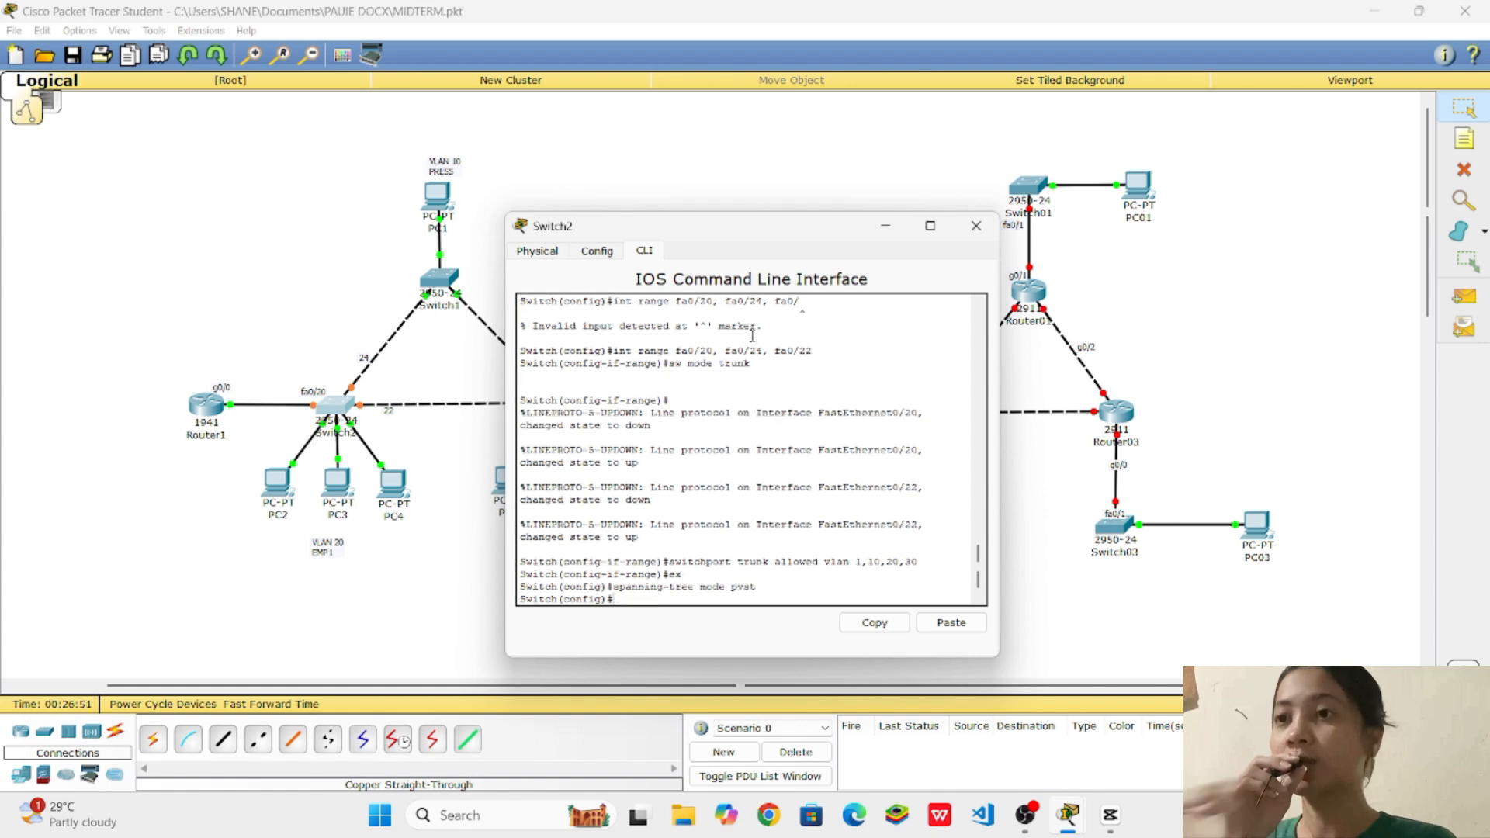
# Set Switch2's spanning-tree priority for VLANs 10,20,30 to 0, then exit global configuration and close the switch window
pyautogui.press('Up')
pyautogui.press('BackSpace')
pyautogui.press('BackSpace')
pyautogui.press('BackSpace')
pyautogui.press('BackSpace')
pyautogui.press('BackSpace')
pyautogui.press('BackSpace')
pyautogui.press('BackSpace')
pyautogui.press('BackSpace')
pyautogui.press('BackSpace')
pyautogui.press('BackSpace')
pyautogui.write('vla')
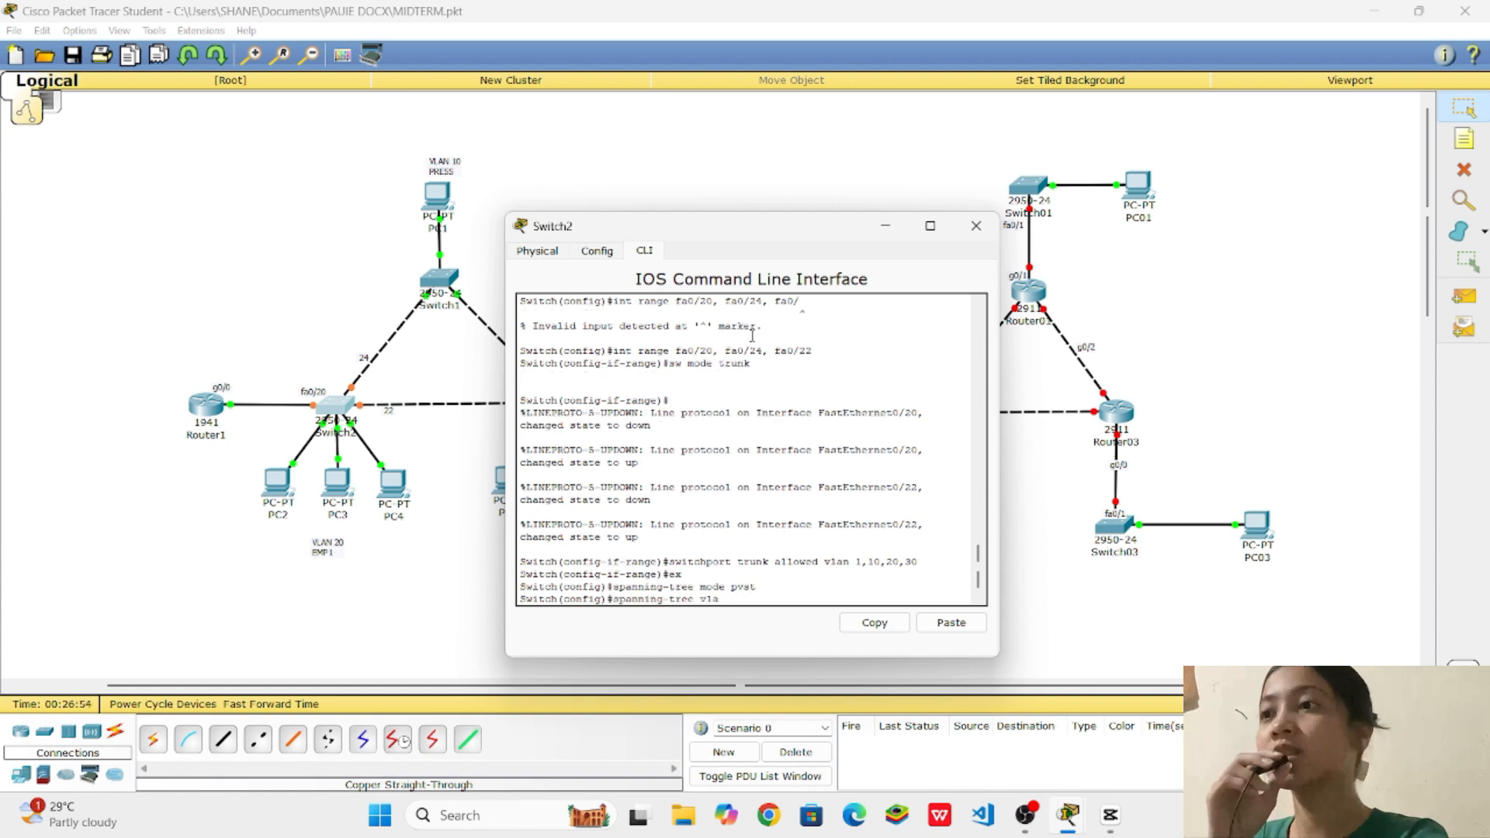
pyautogui.write('n 10,20,3')
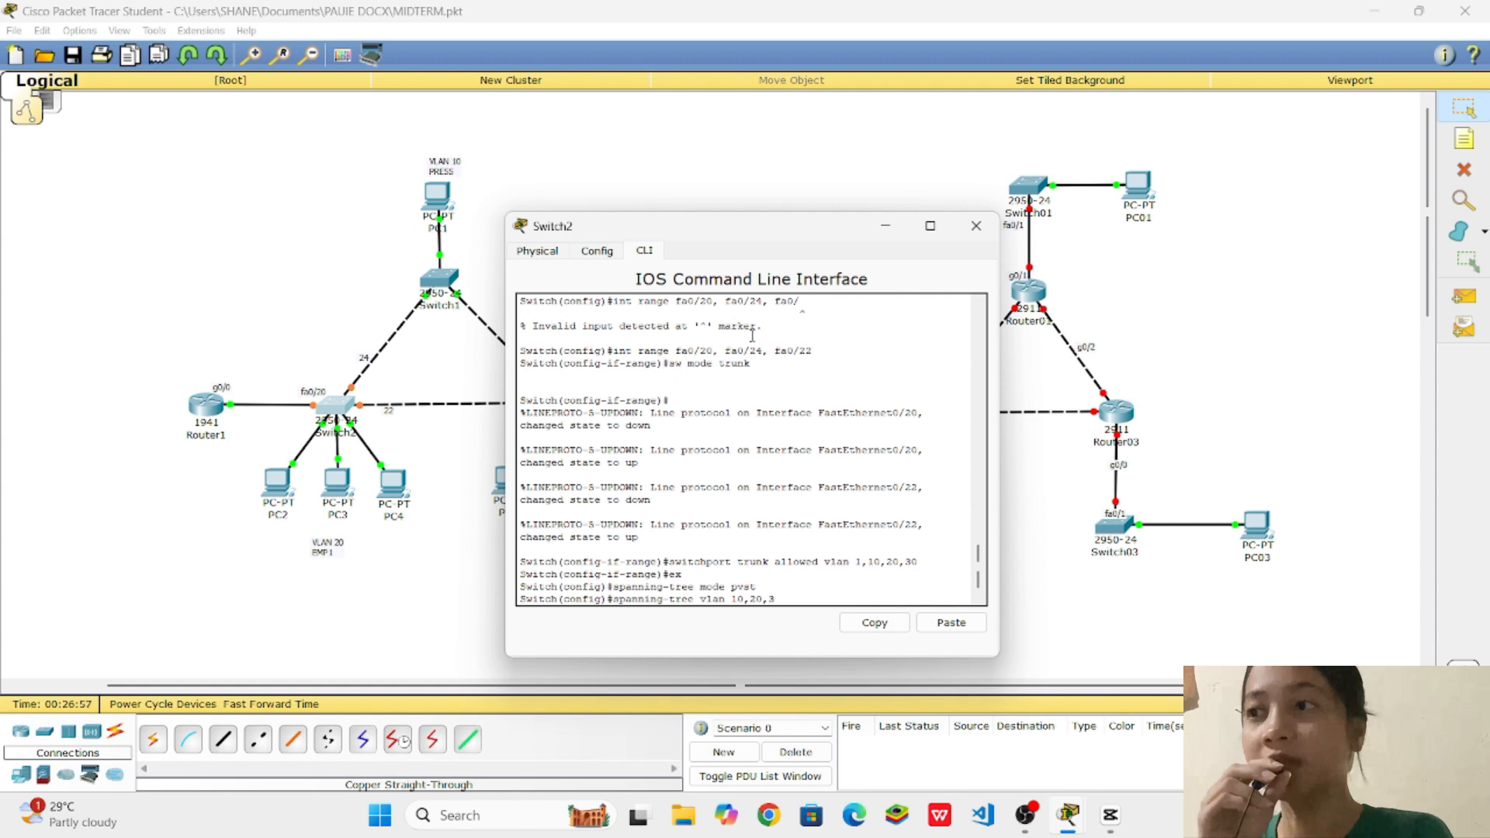
pyautogui.write('0 priori')
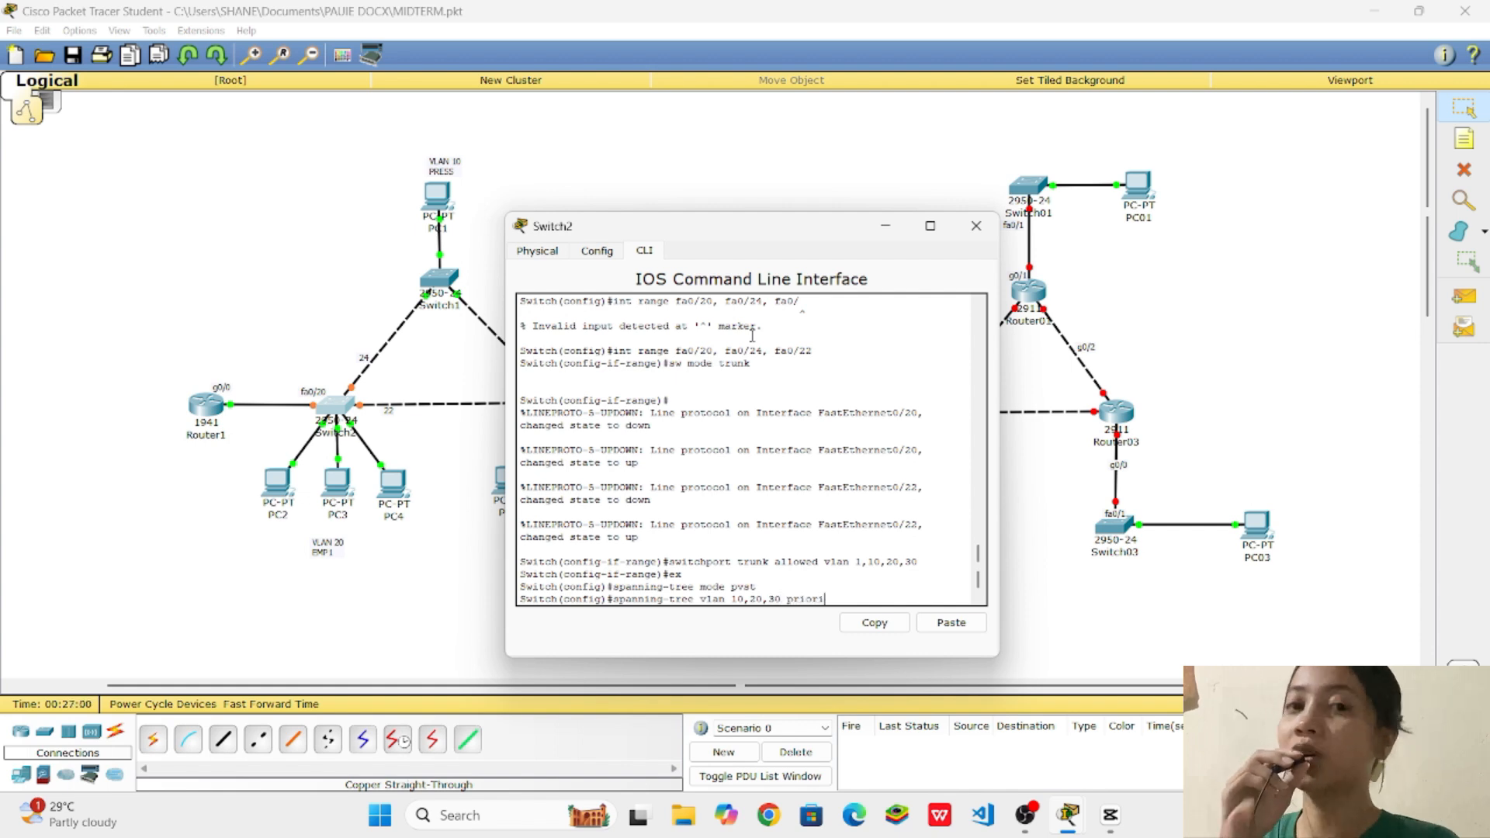
pyautogui.write('ty 0')
pyautogui.press('Return')
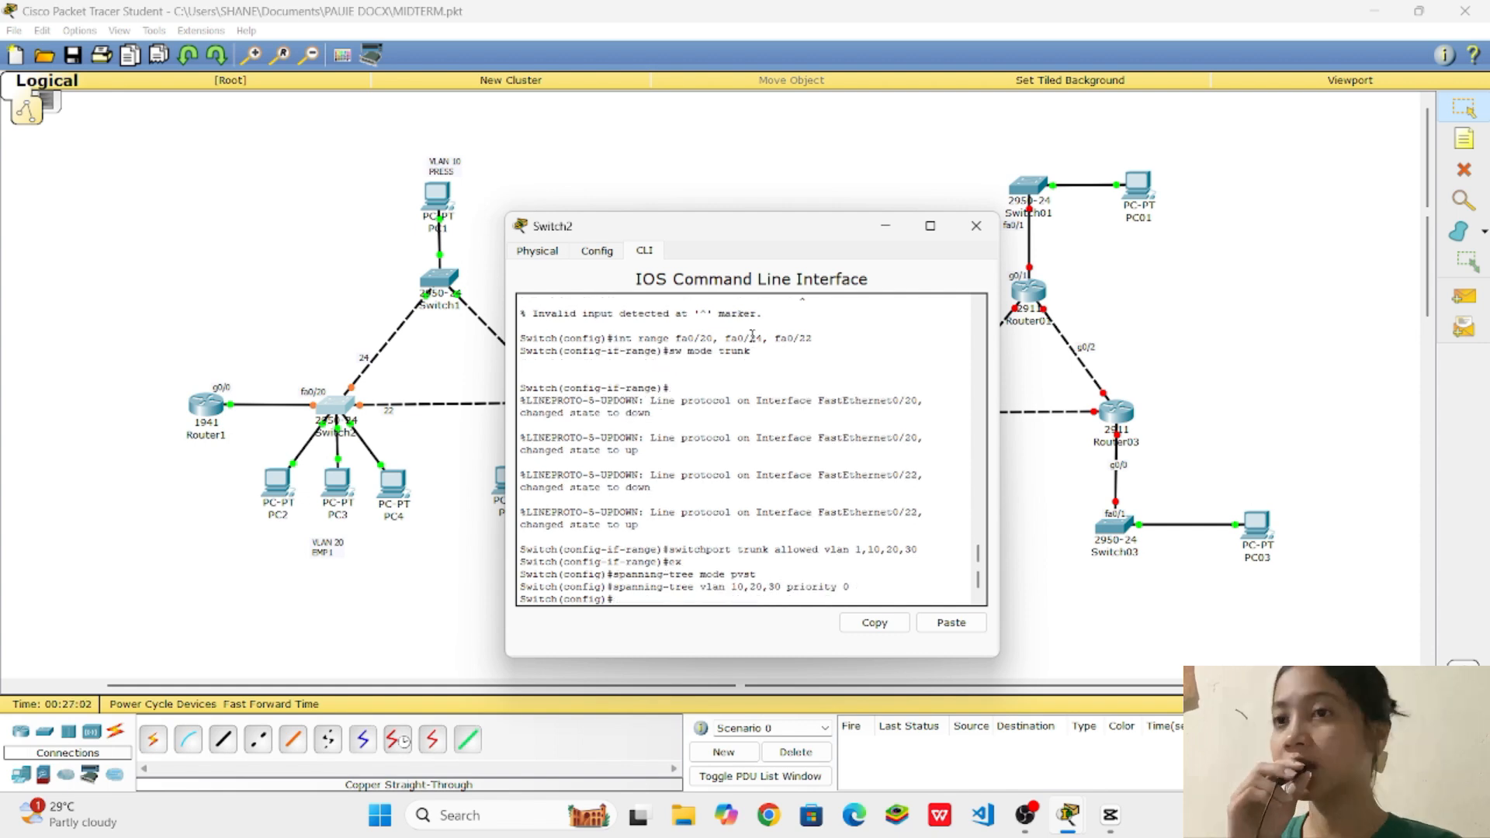
pyautogui.press('Return')
pyautogui.write('ex')
pyautogui.press('Return')
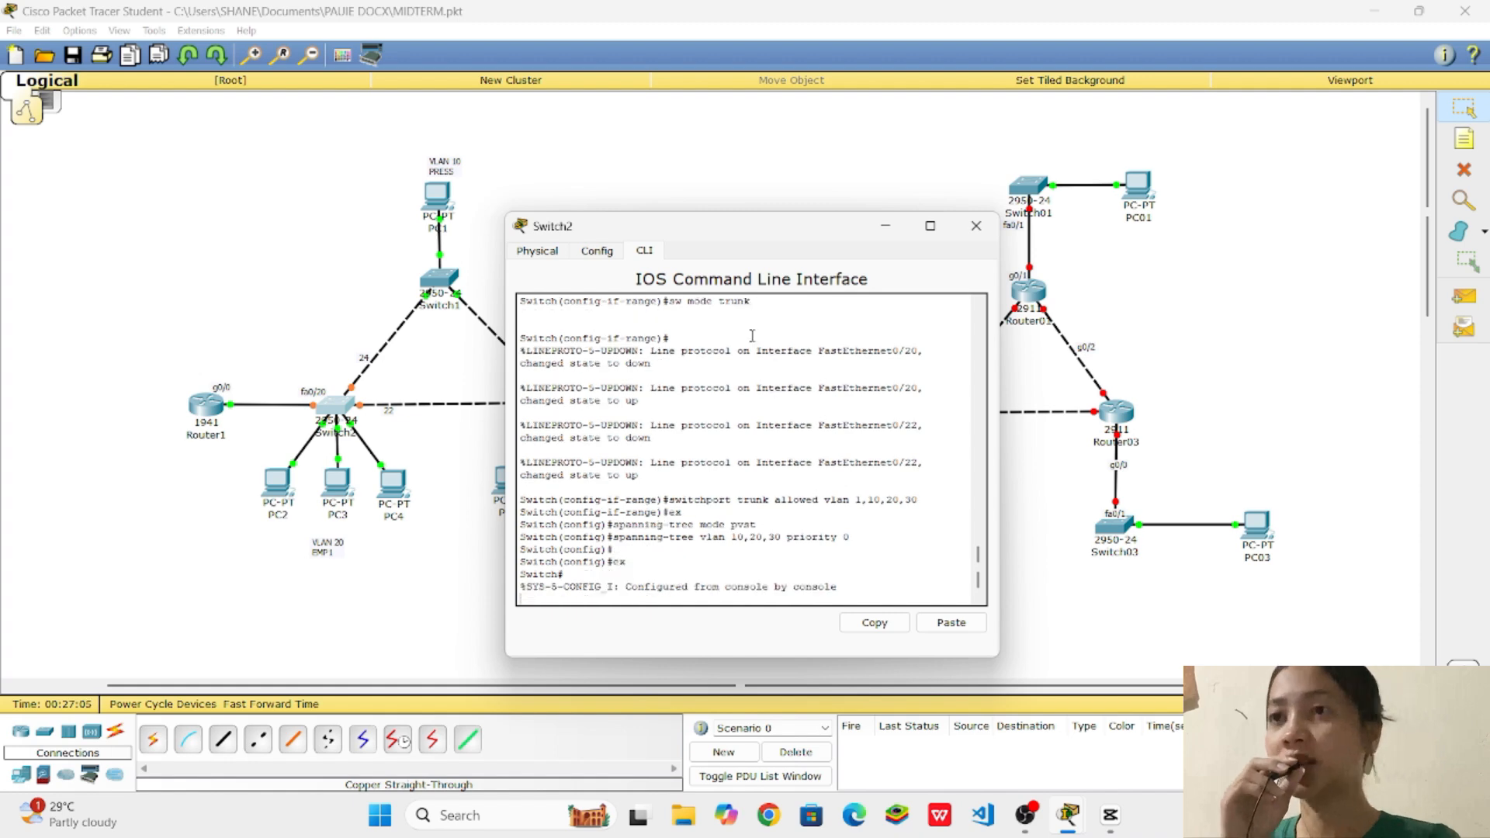
pyautogui.click(976, 226)
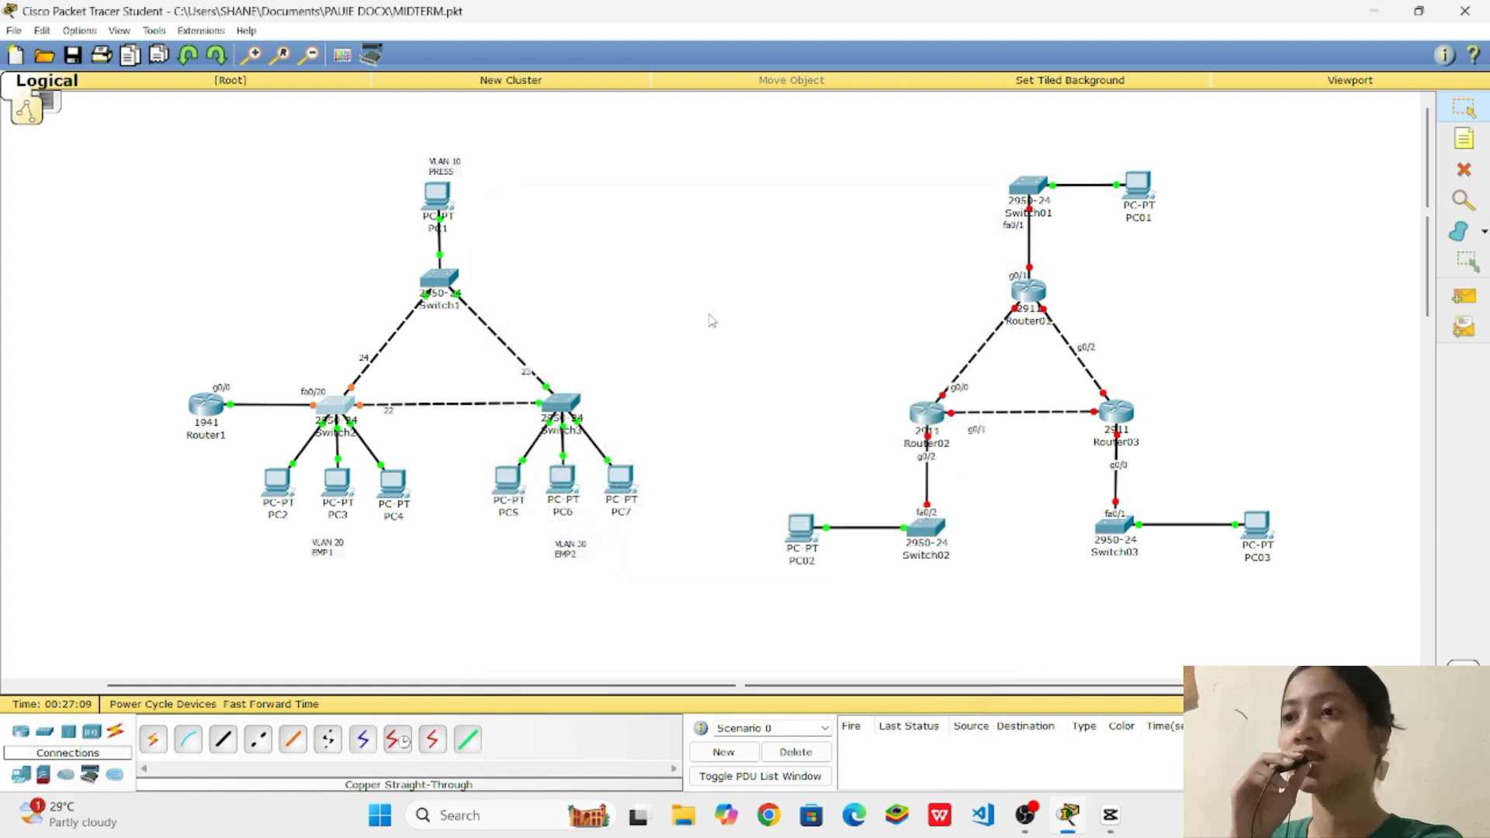
# Open the command line of Switch3 and enter global configuration mode
pyautogui.click(570, 405)
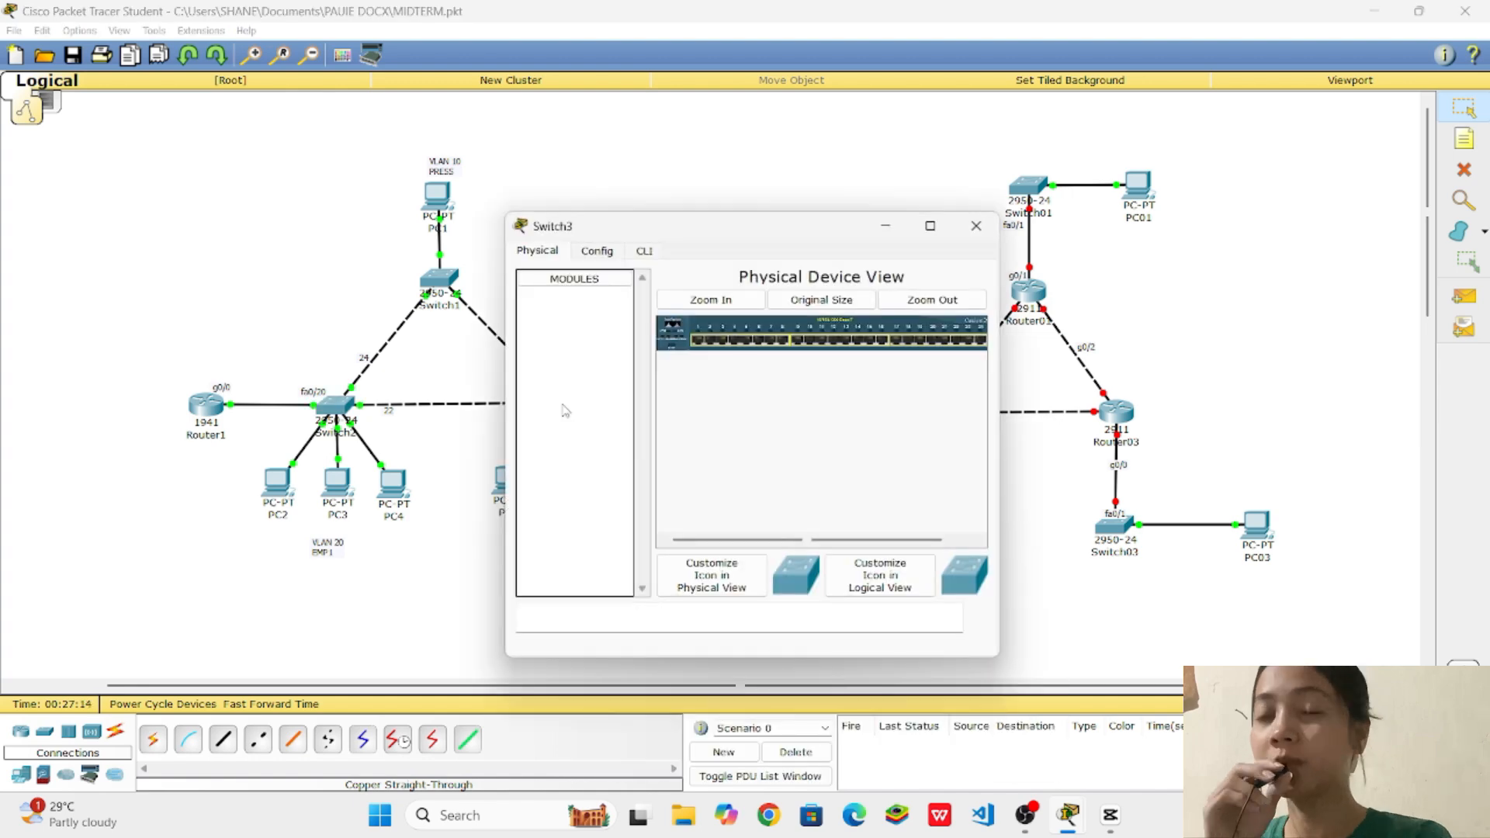
pyautogui.click(642, 251)
pyautogui.press('Return')
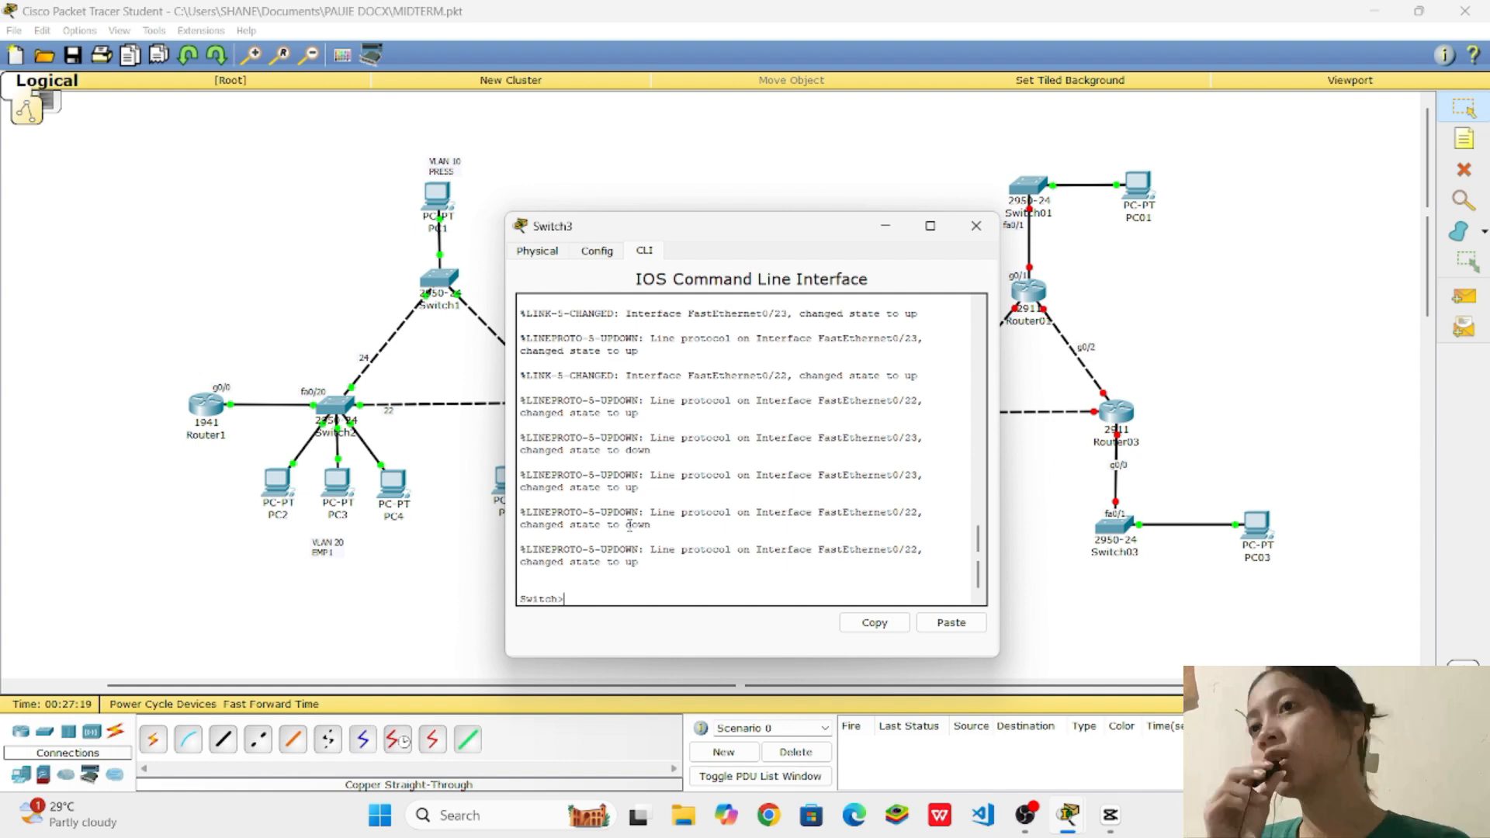
pyautogui.write('en')
pyautogui.press('Return')
pyautogui.write('conf t')
pyautogui.press('Return')
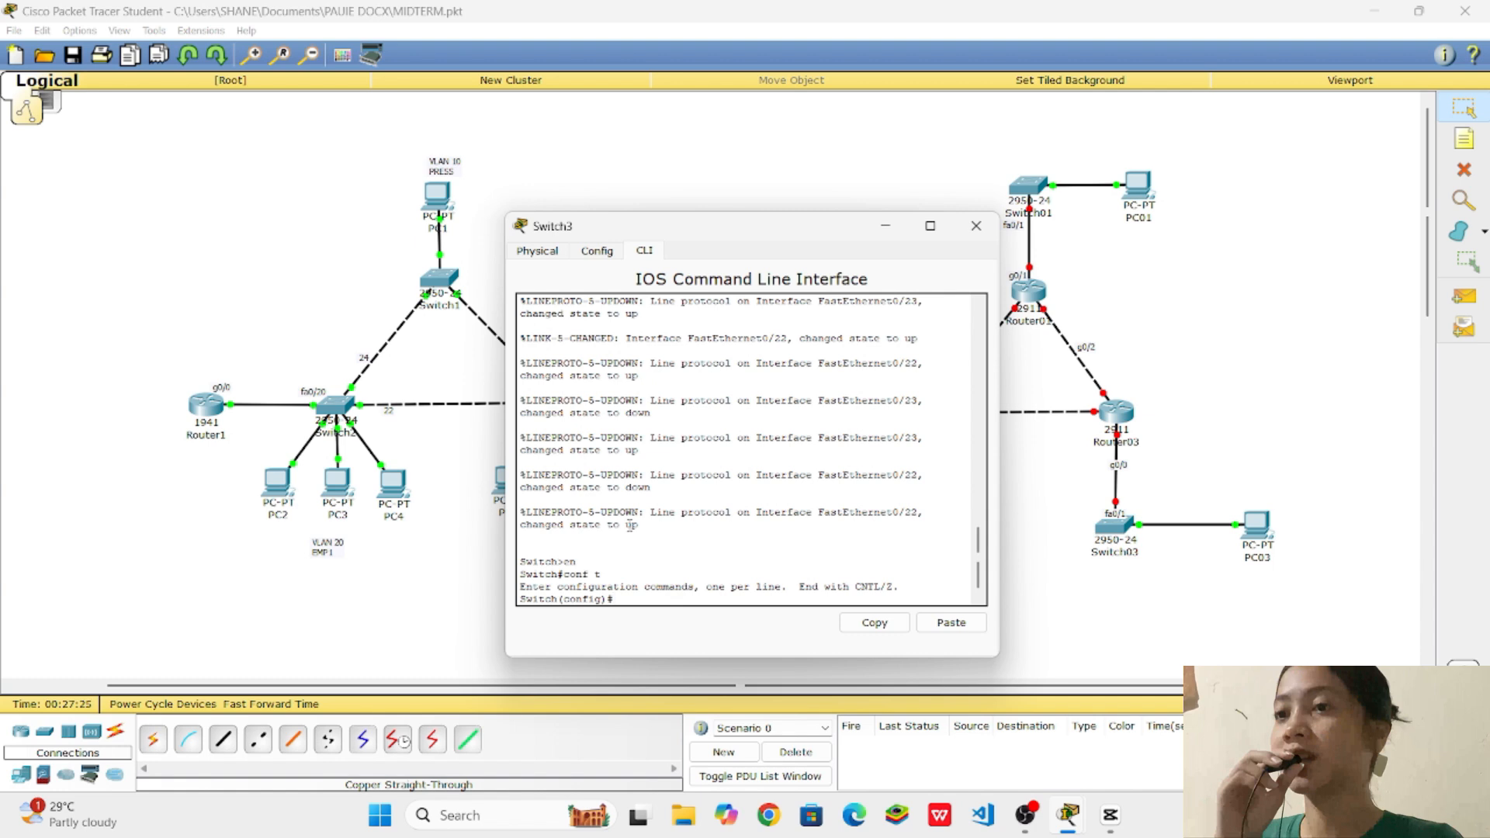
# Create VLAN 10 named press on Switch3 and exit VLAN configuration
pyautogui.write('vlan 10')
pyautogui.press('Return')
pyautogui.write('name')
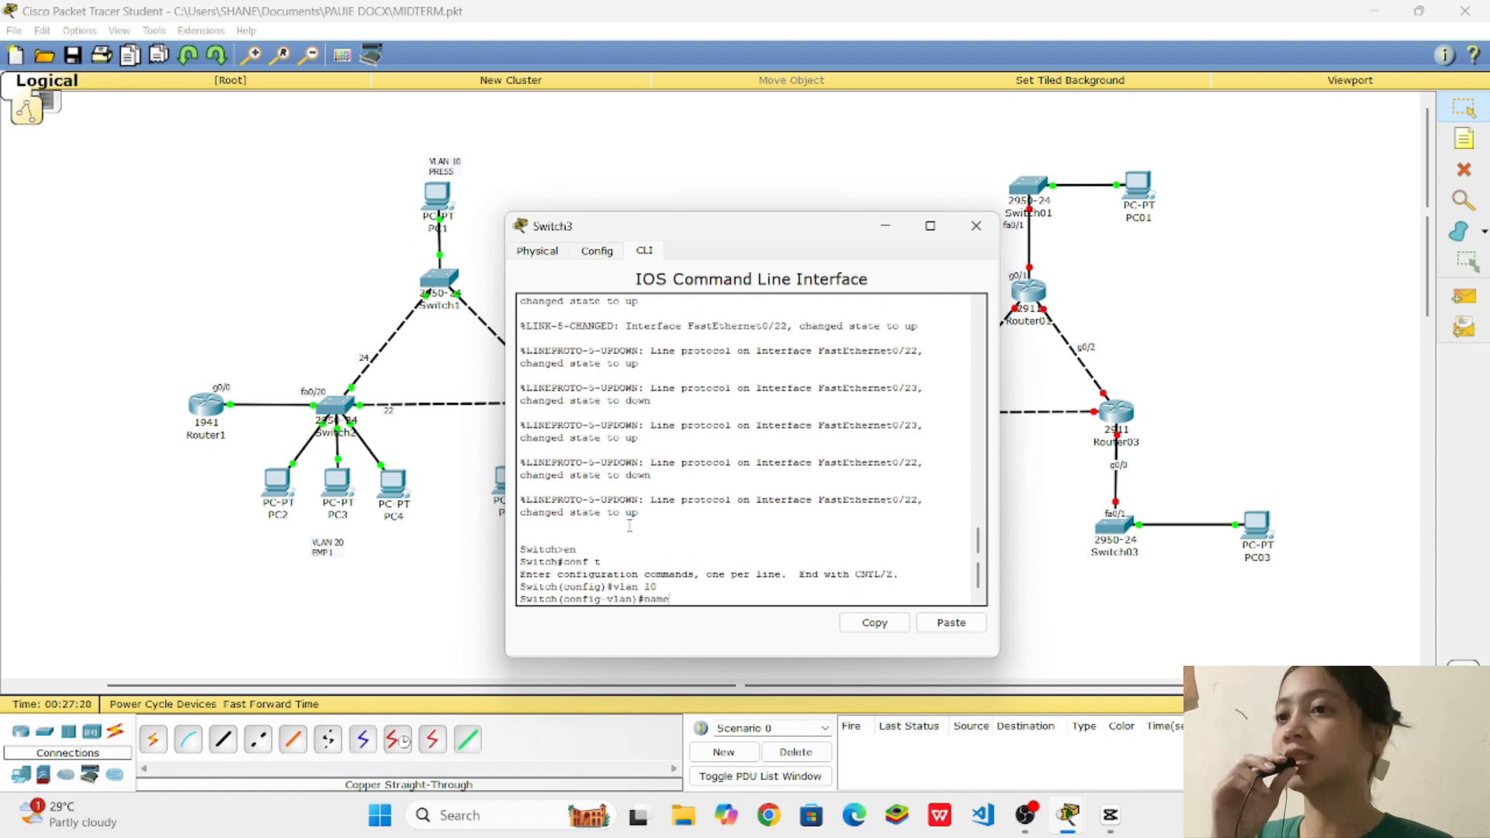
pyautogui.write(' press')
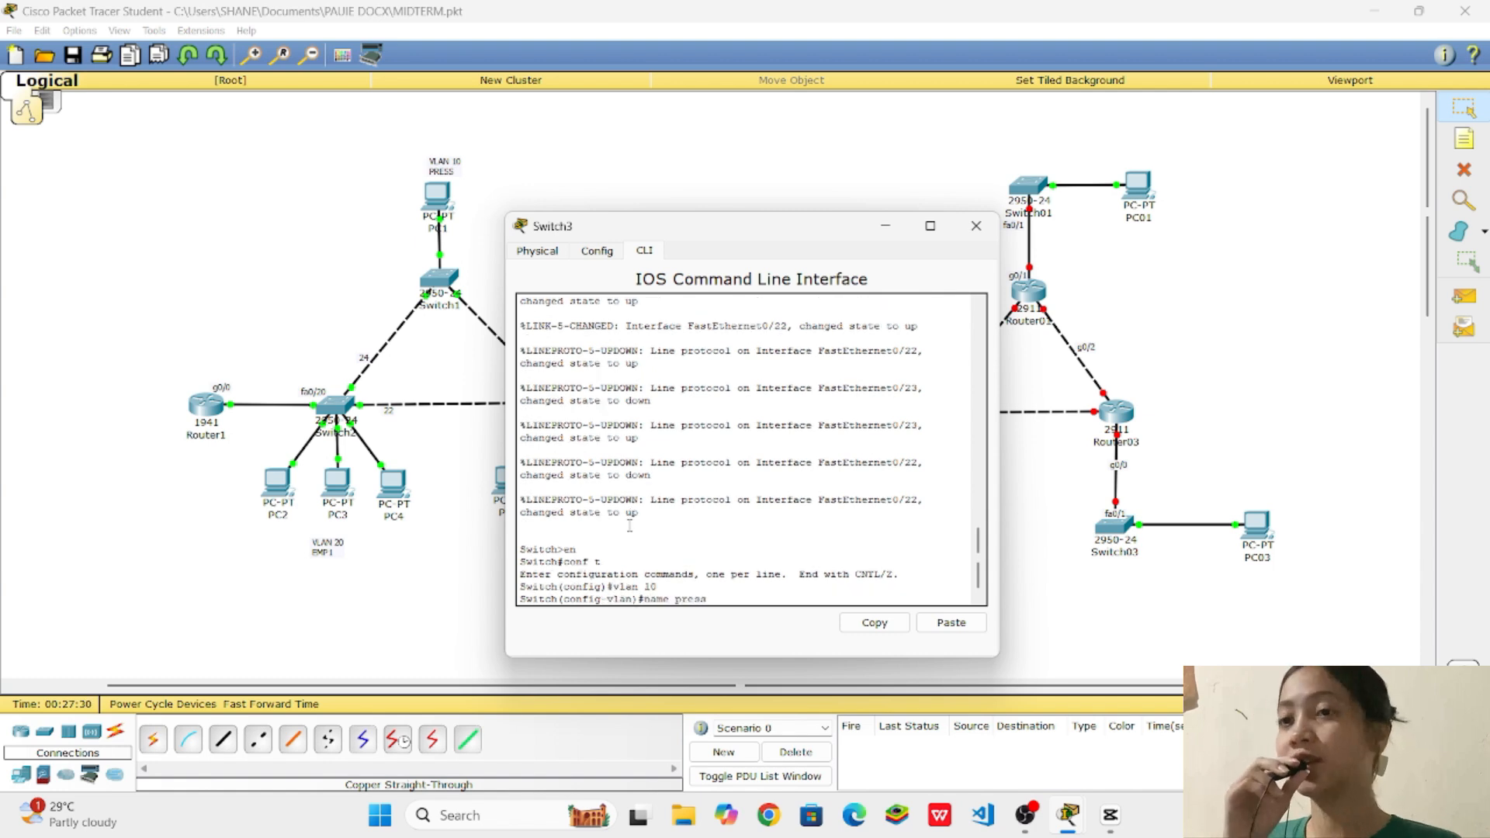
pyautogui.press('Return')
pyautogui.write('ex')
pyautogui.press('Return')
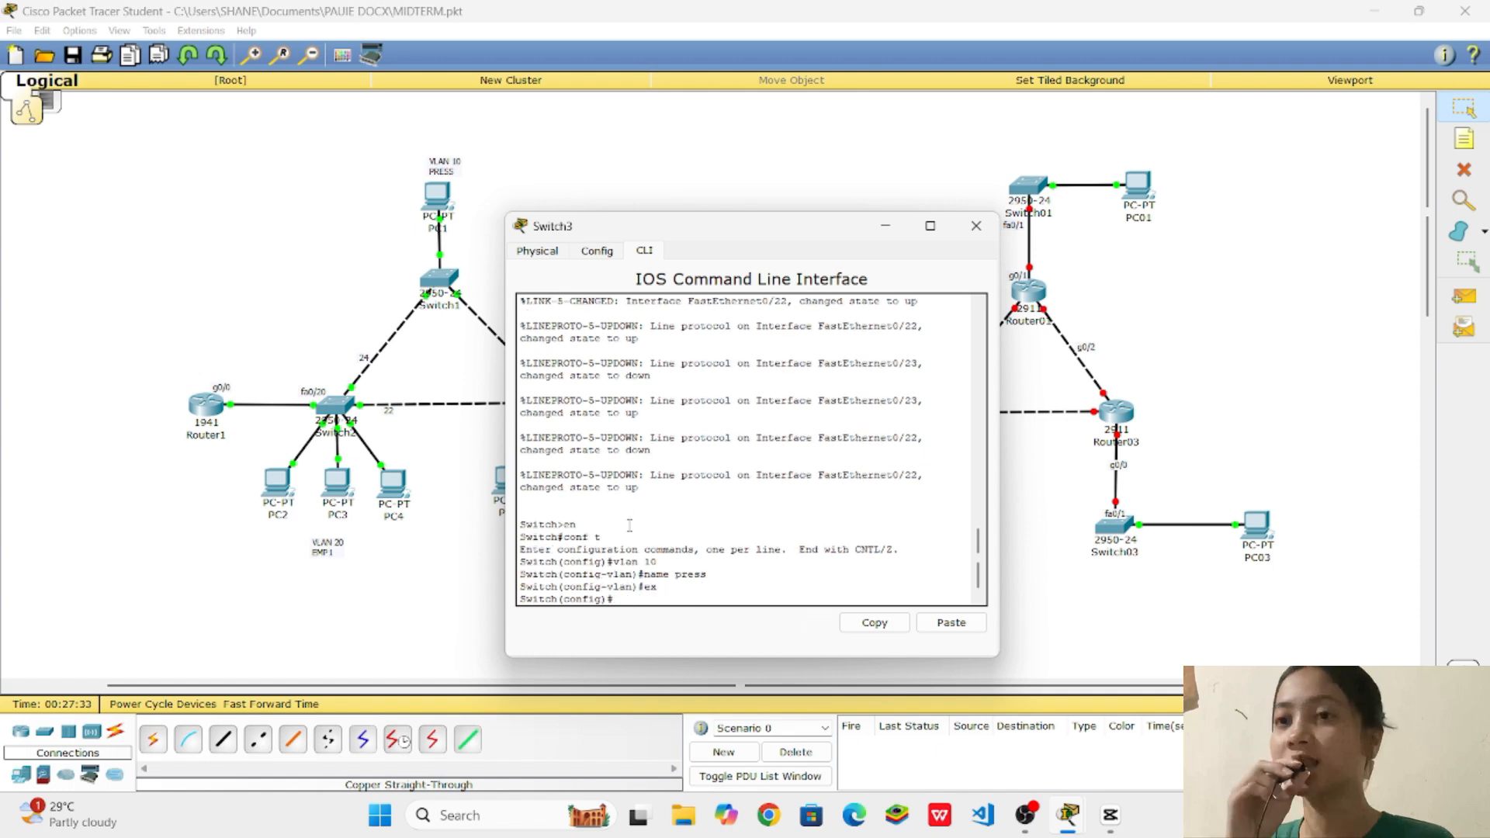
# Create VLAN 20 named emp1 on Switch3 and exit VLAN configuration
pyautogui.write('vlan 20')
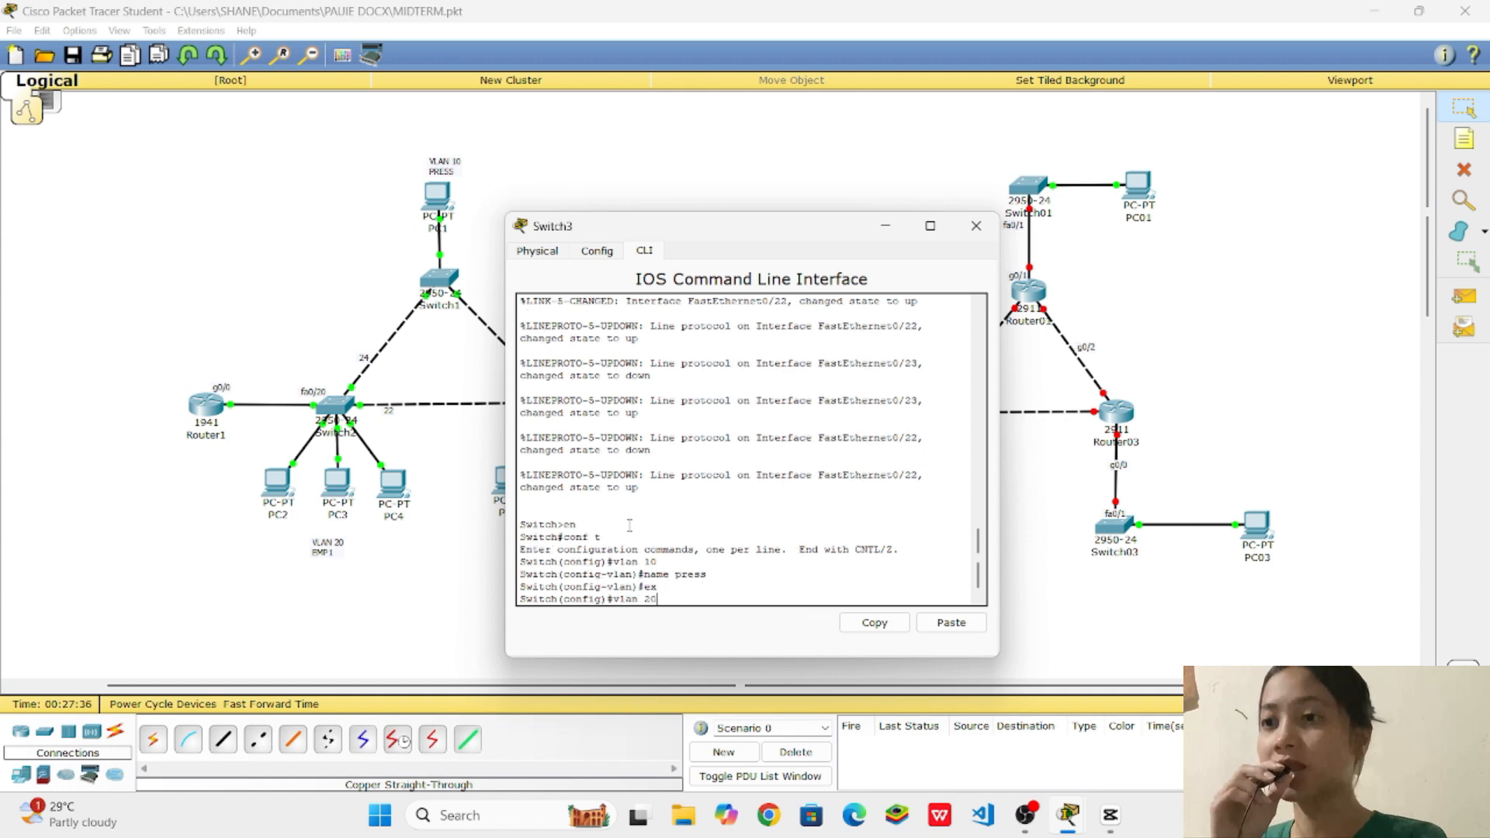
pyautogui.press('Return')
pyautogui.write('name')
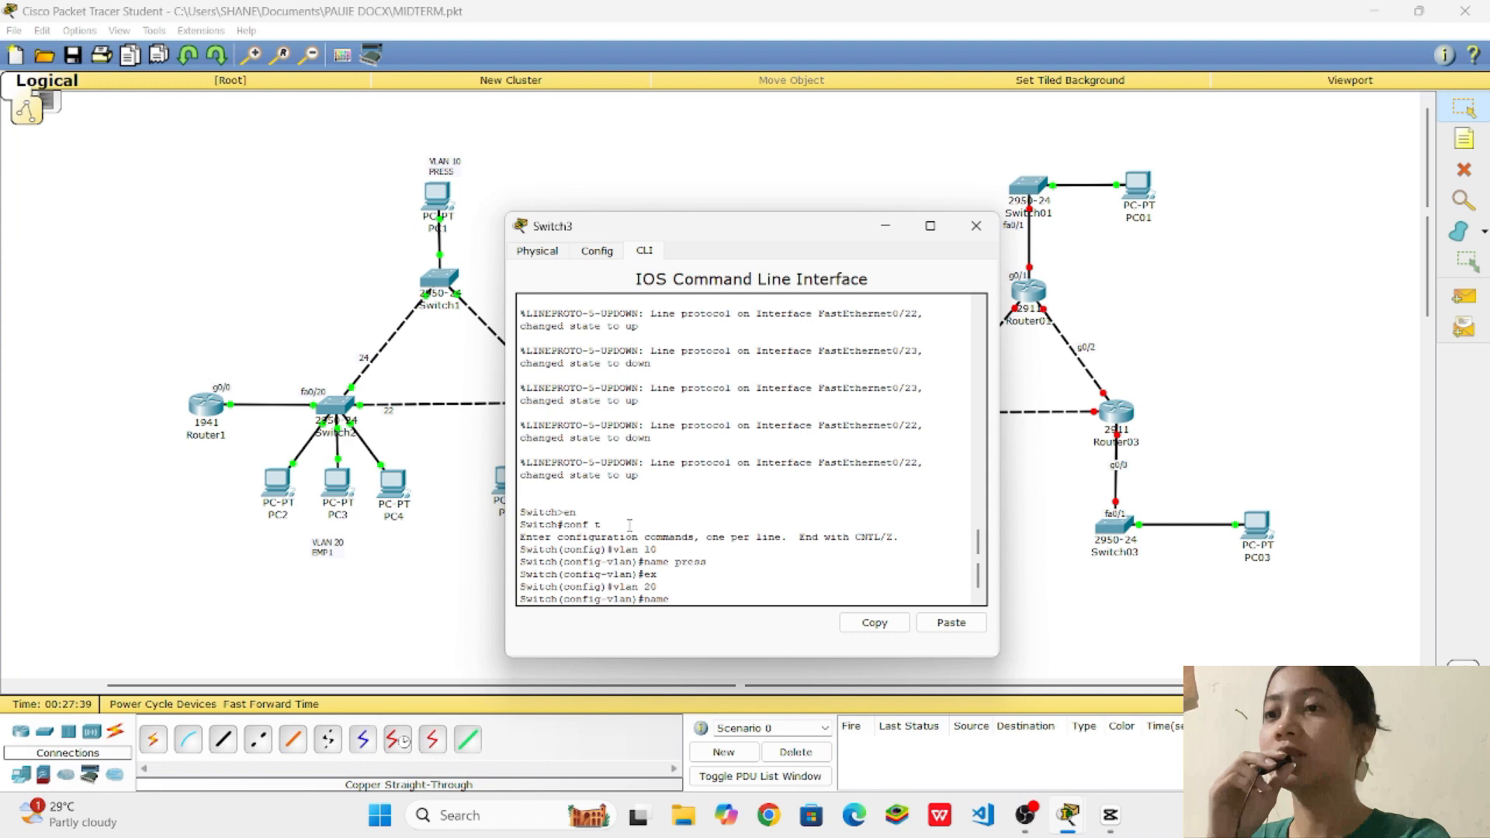
pyautogui.press('Return')
pyautogui.write('name ')
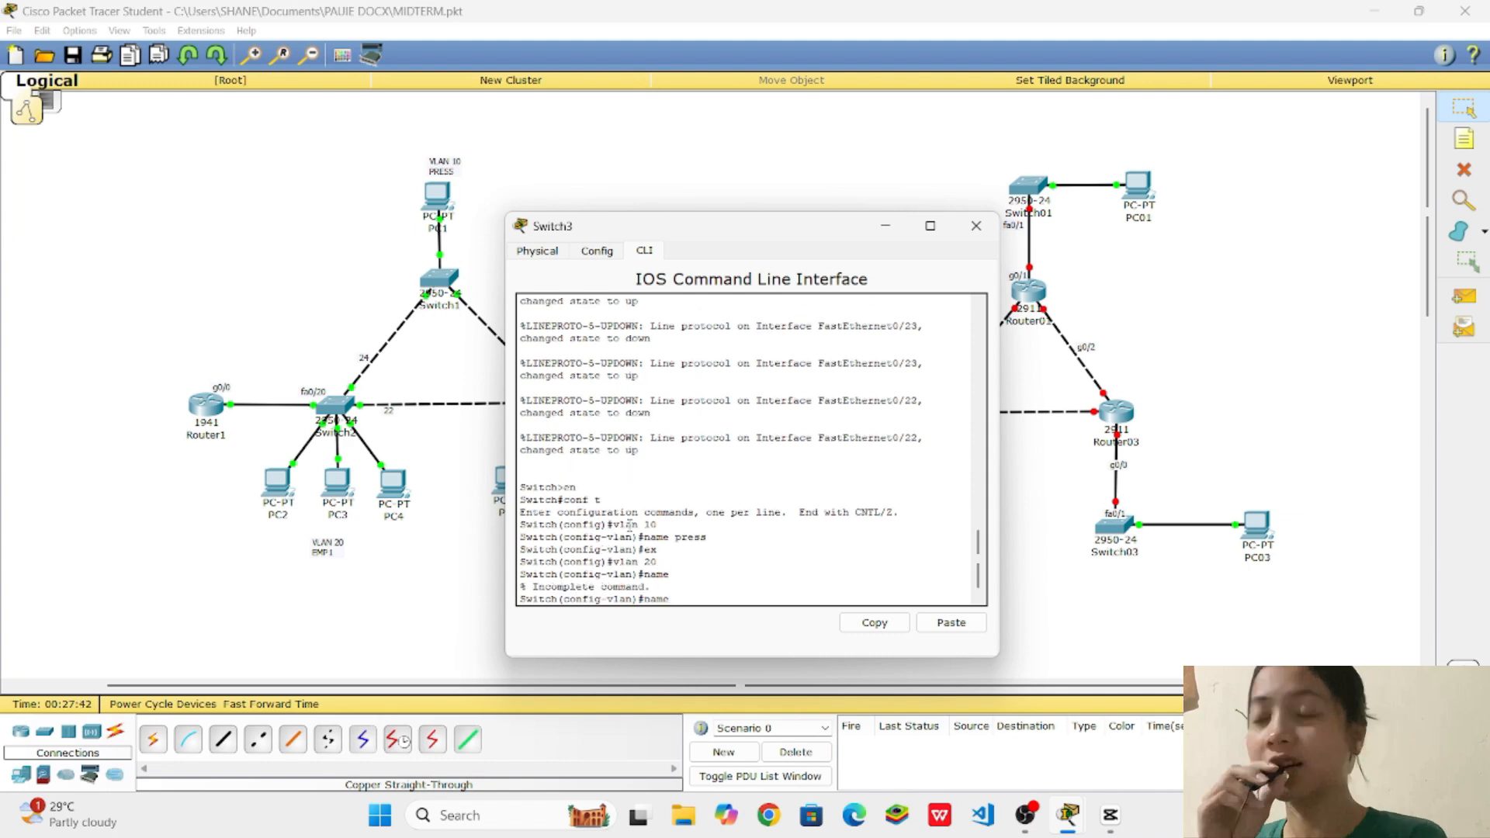
pyautogui.write('e')
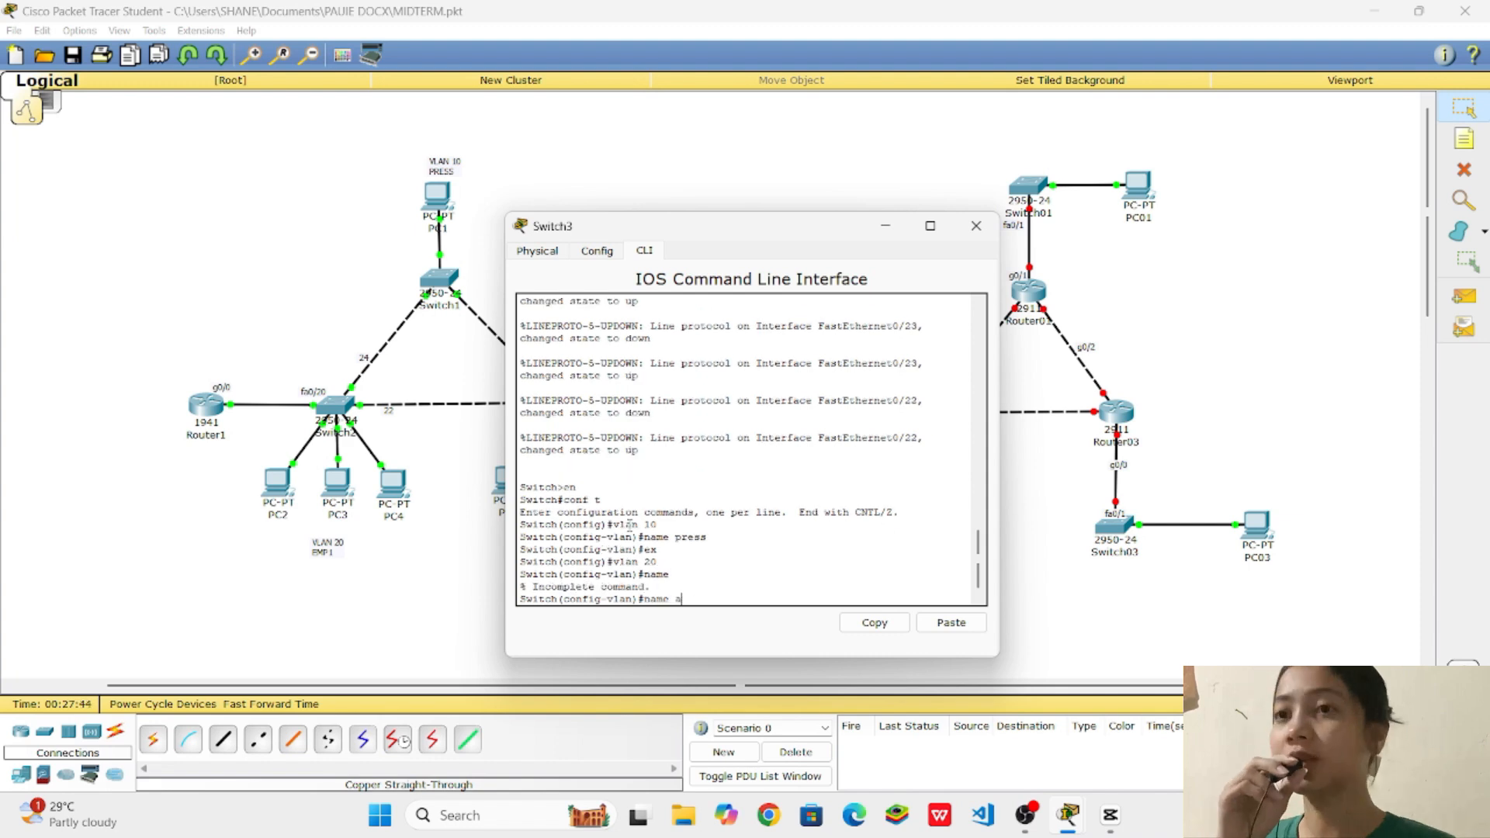
pyautogui.write('mp1')
pyautogui.press('Return')
pyautogui.write('ex')
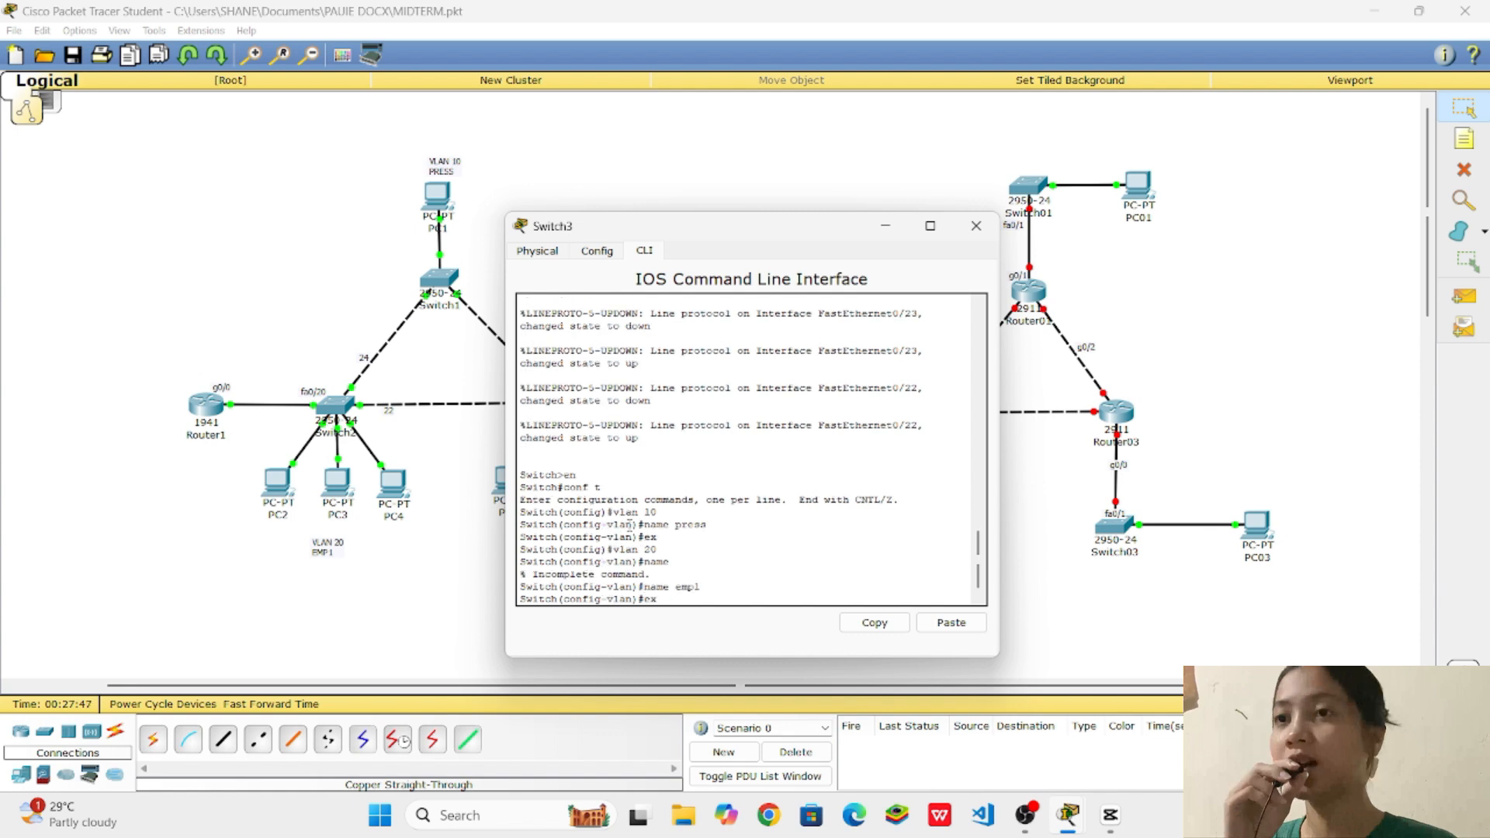
pyautogui.press('Return')
# Create VLAN 30 named emp2 on Switch3 and exit VLAN configuration
pyautogui.write('vlan 30')
pyautogui.press('Return')
pyautogui.write('name emp2')
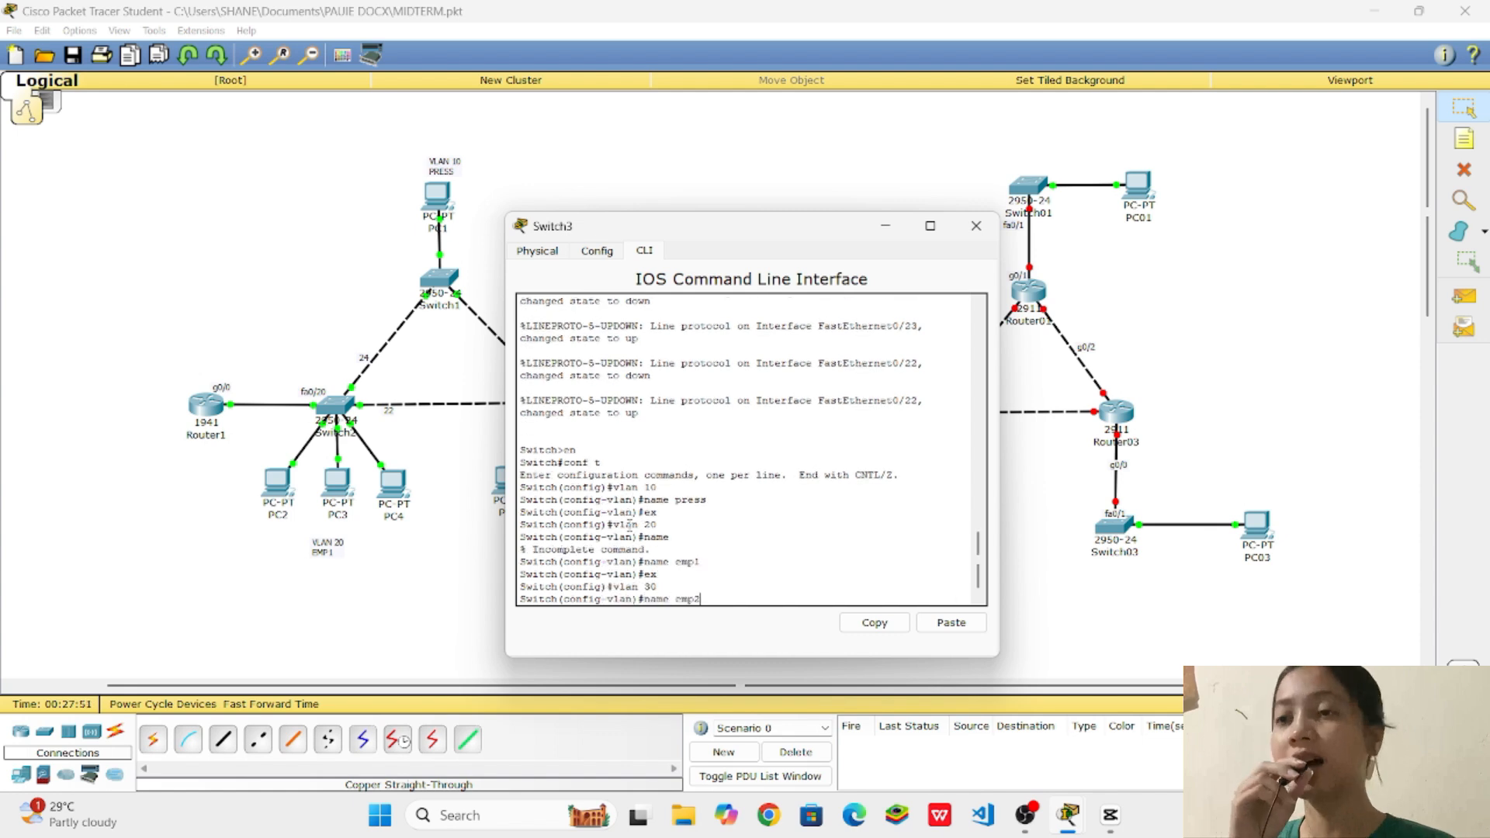
pyautogui.press('Return')
pyautogui.write('ex')
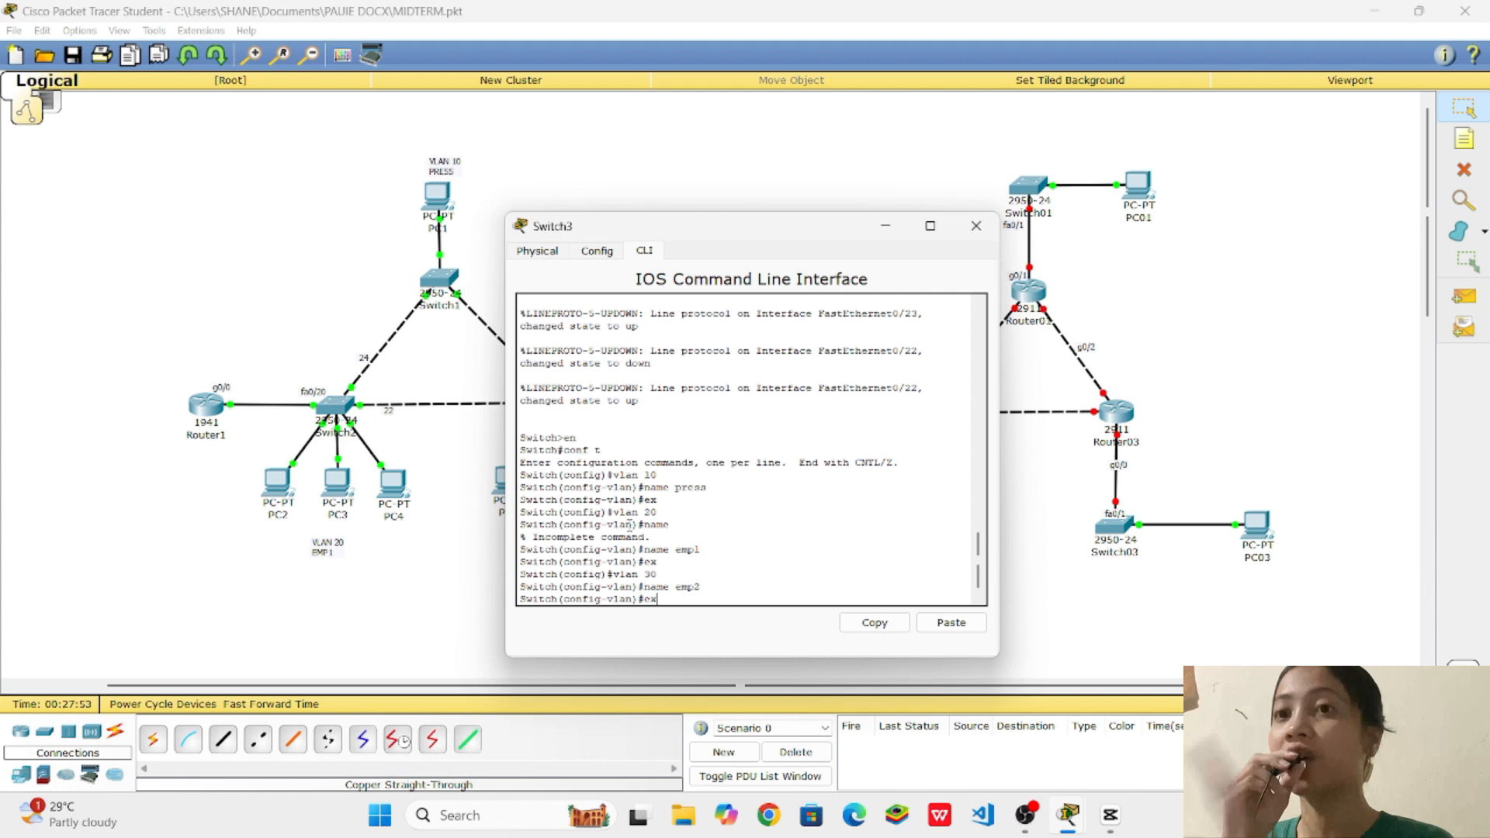
pyautogui.press('Return')
# Set the interface range fa0/1-3 on Switch3 to access mode in VLAN 30 and exit interface range configuration
pyautogui.write('int range')
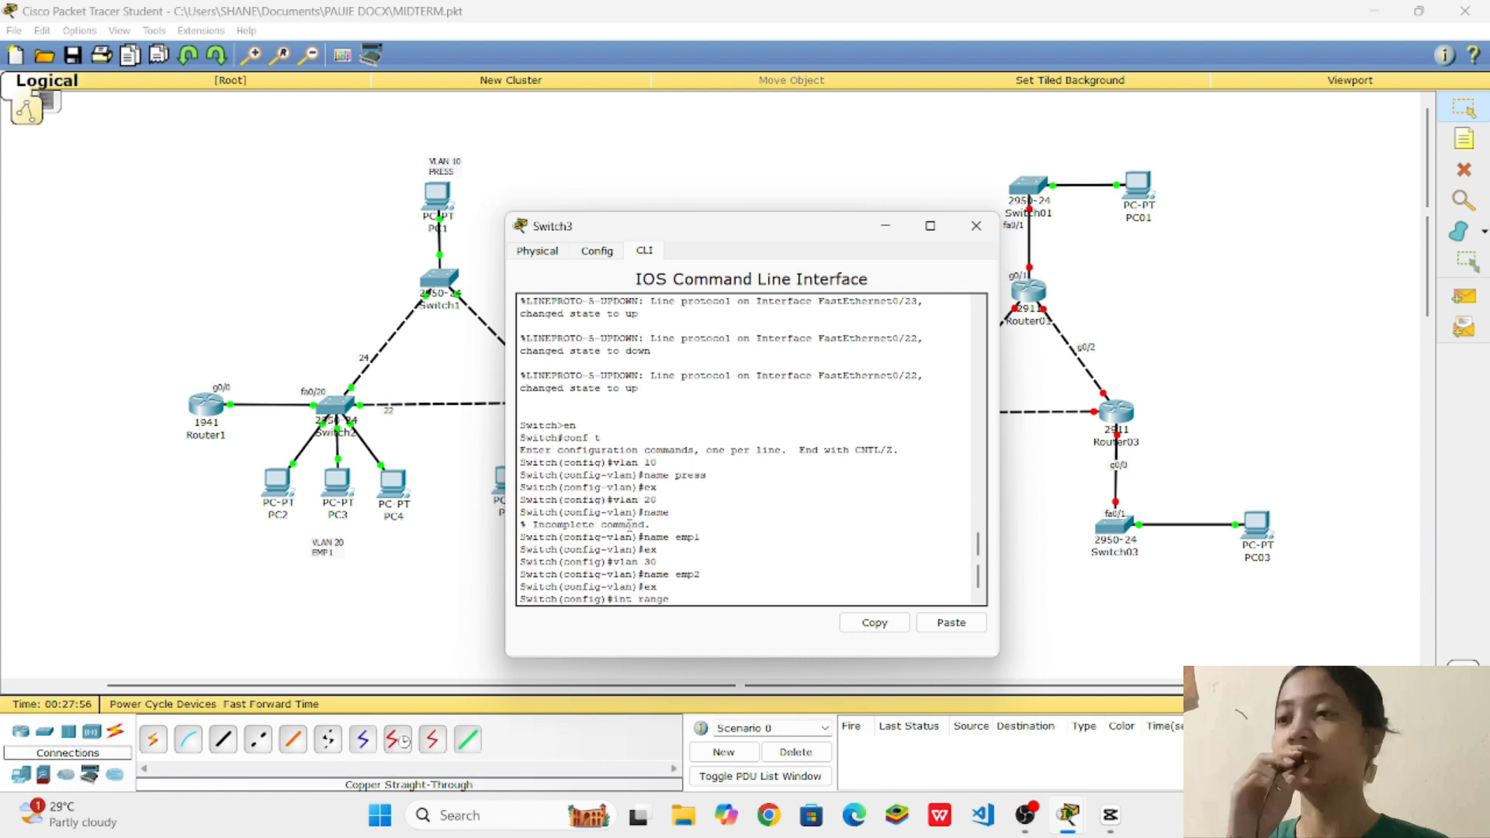
pyautogui.write(' fa0/1-')
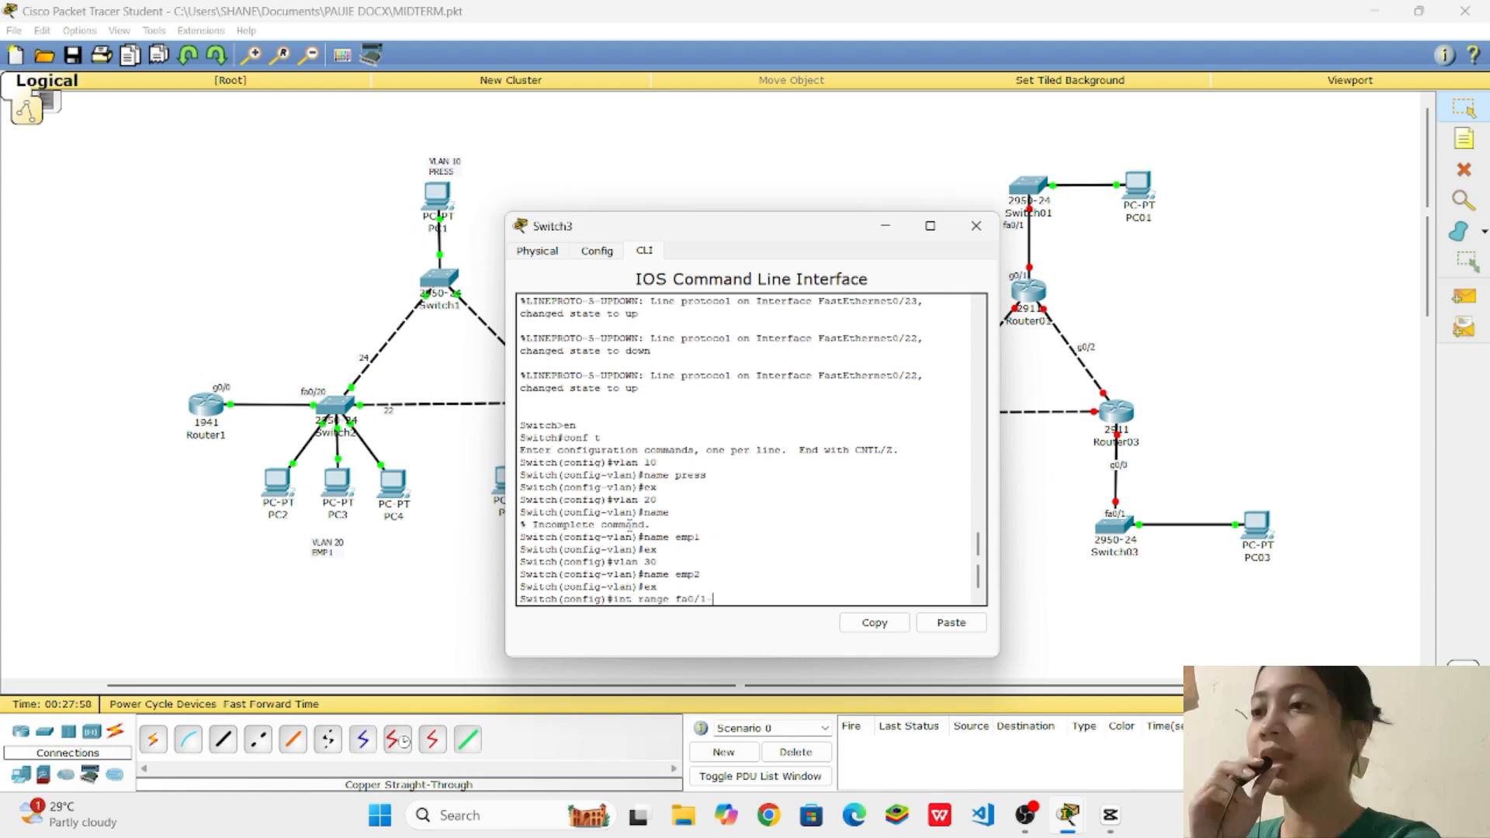
pyautogui.write('3')
pyautogui.press('Return')
pyautogui.write('sw mode')
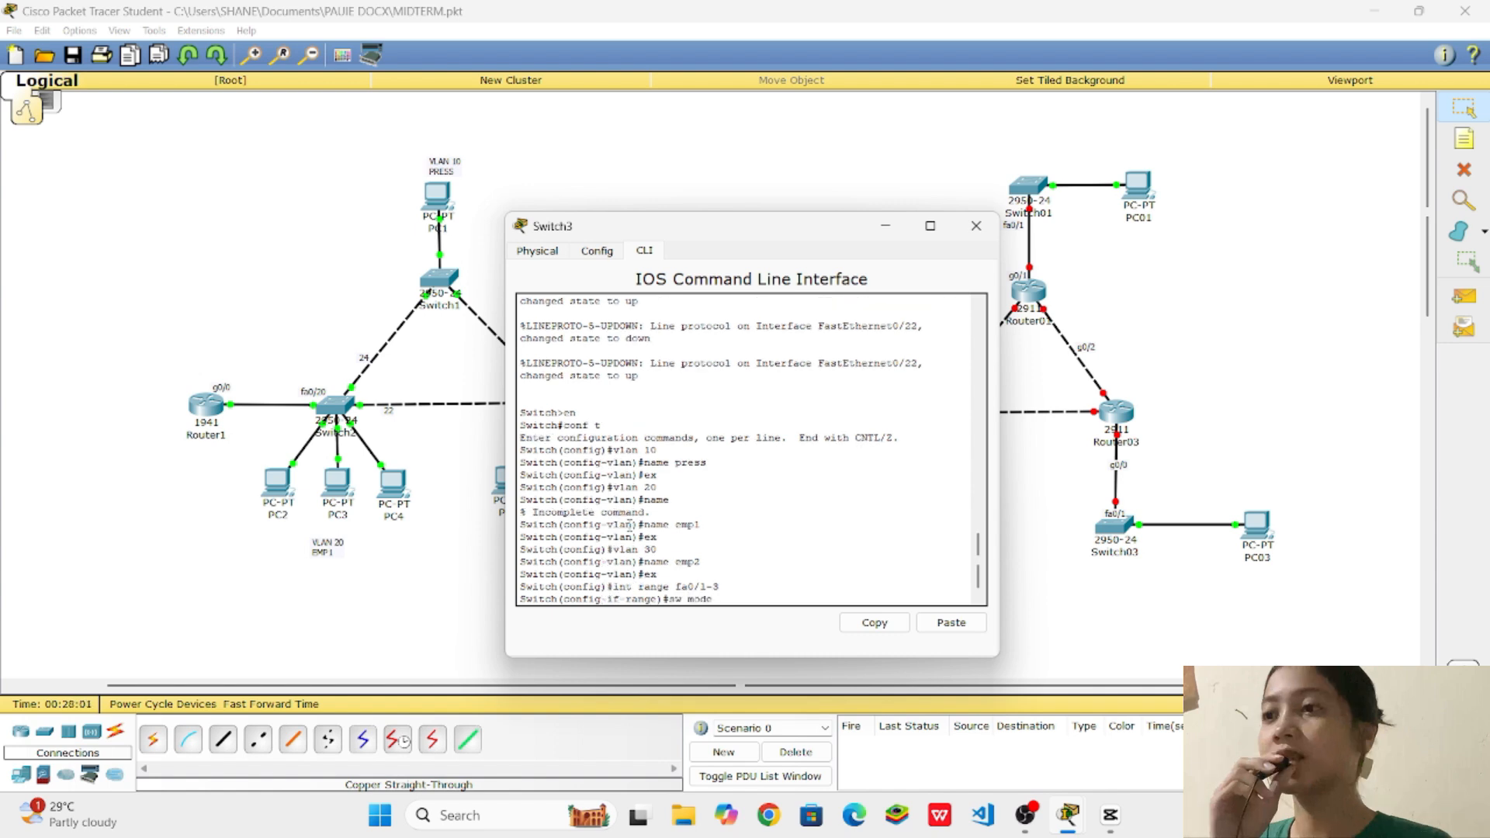
pyautogui.write(' ac')
pyautogui.press('Return')
pyautogui.write('sw ac vla')
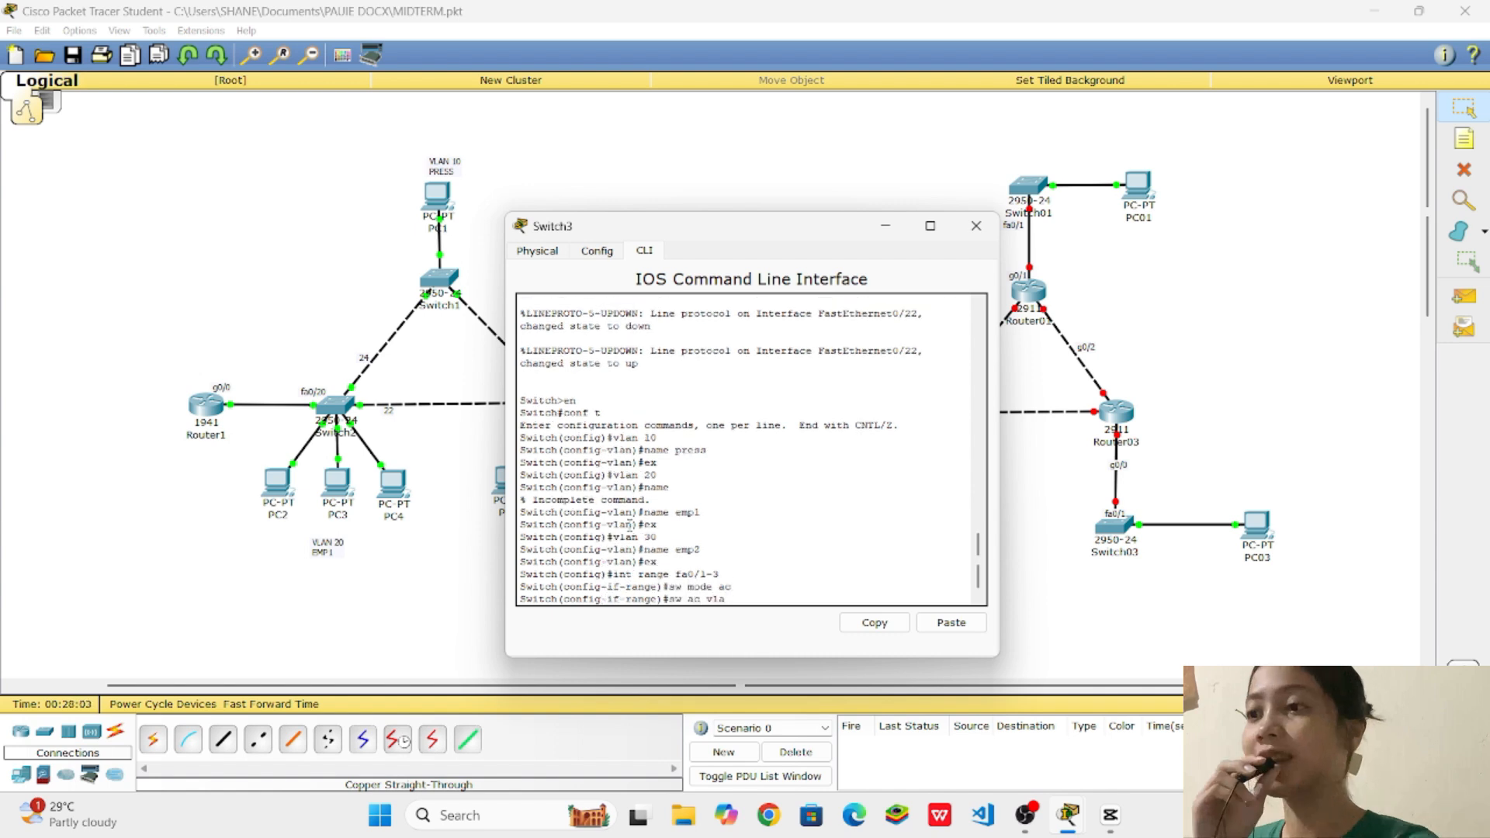
pyautogui.write('n 30')
pyautogui.press('Return')
pyautogui.write('ex')
pyautogui.press('Return')
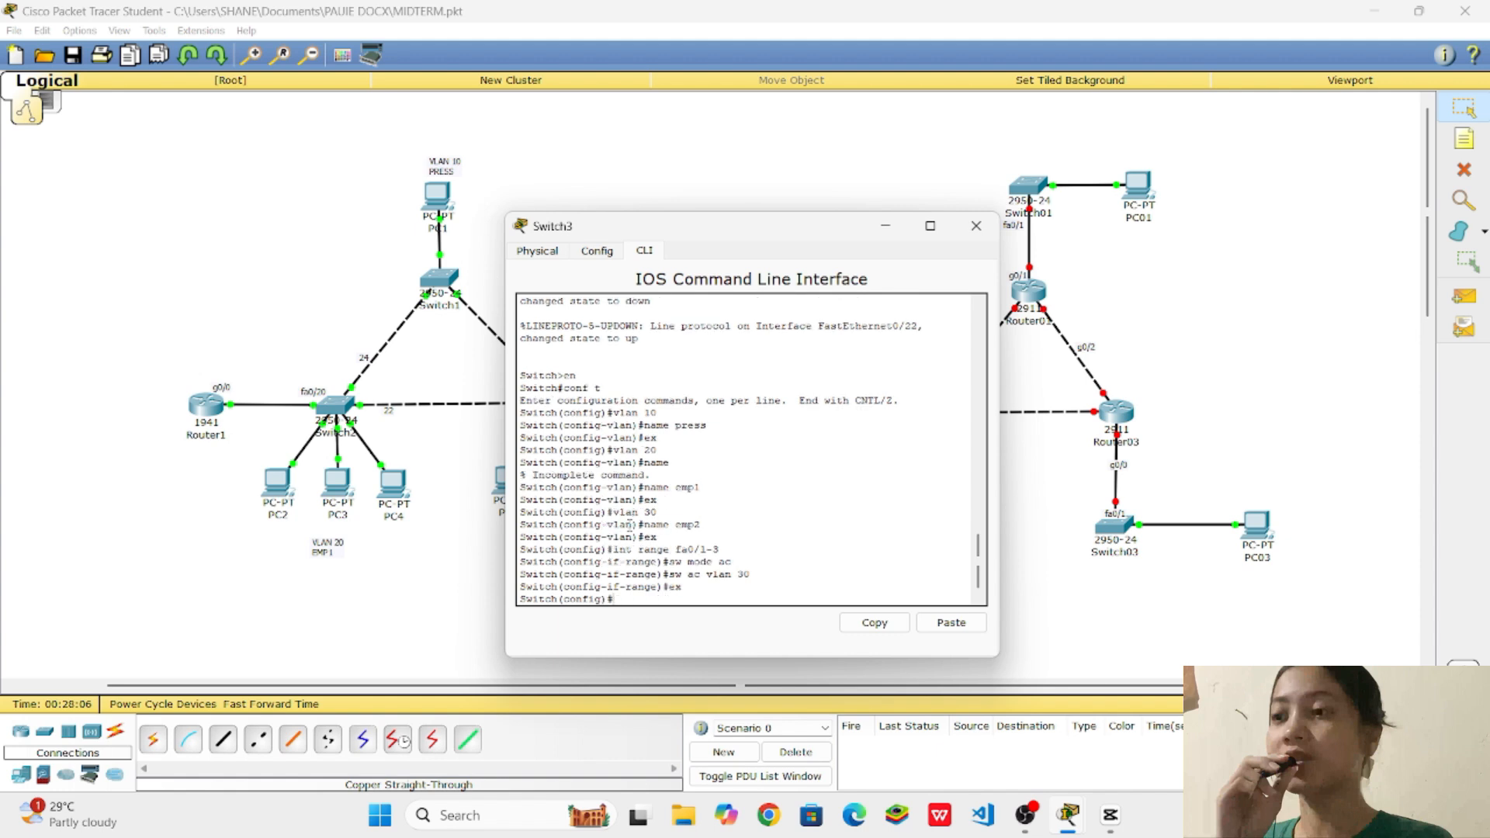
# Allow trunk VLANs 1,10,20,30 on Switch3's interface range fa0/22, fa0/23 and exit interface range configuration
pyautogui.write('int range')
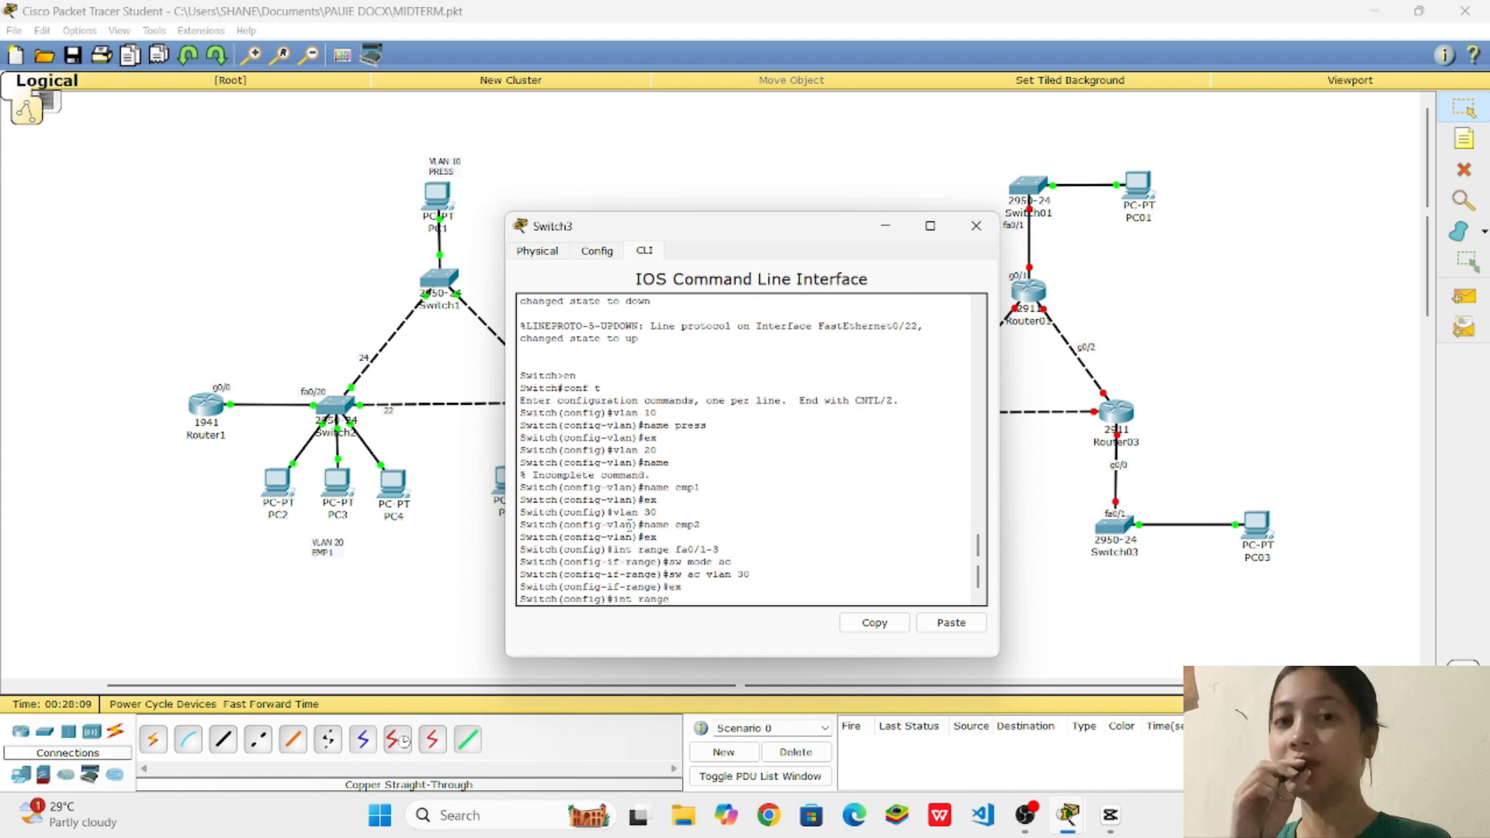
pyautogui.write(' fa0/22,')
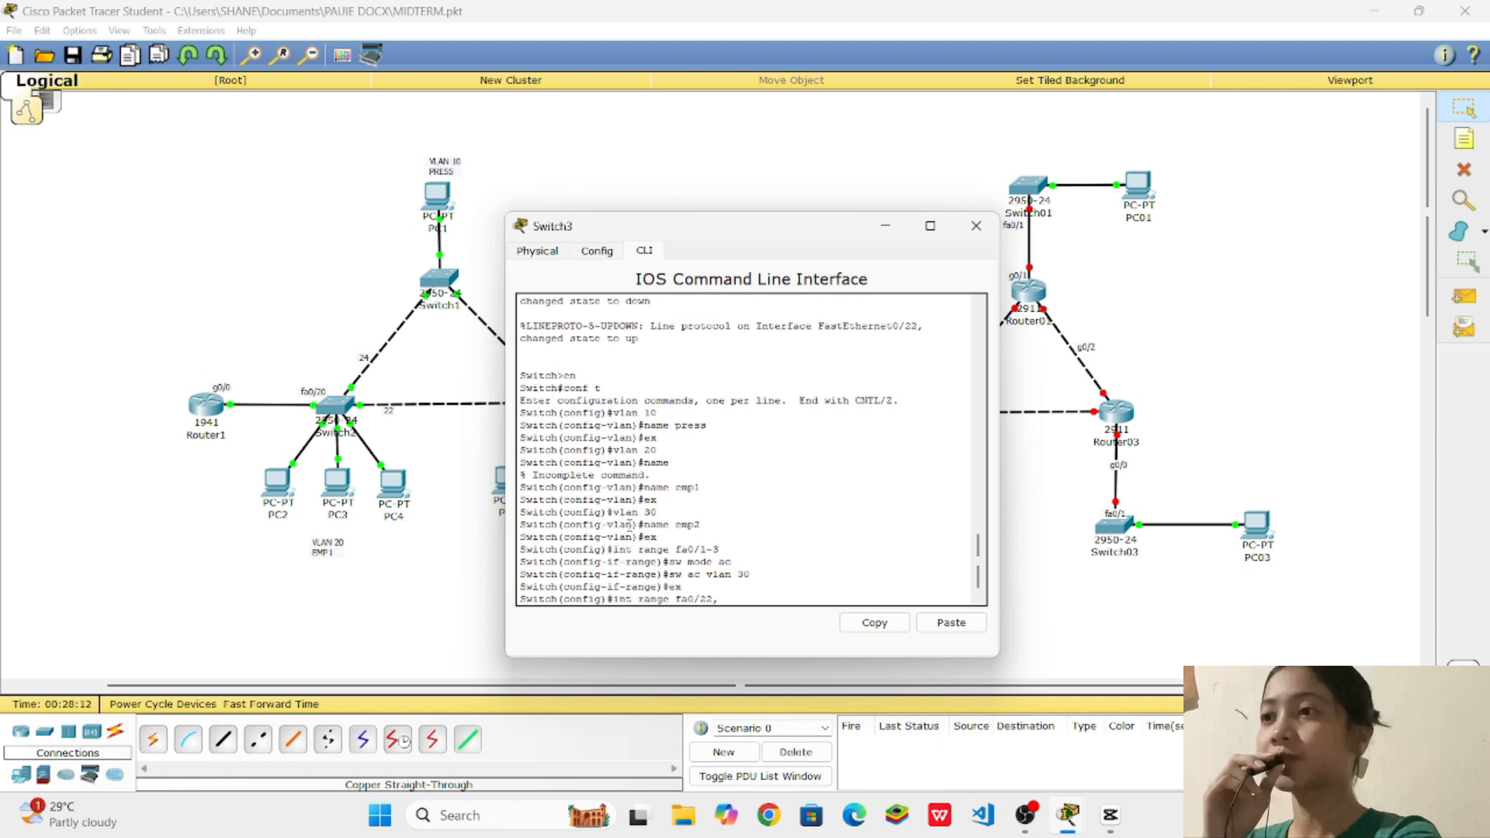
pyautogui.write(' fa0/2')
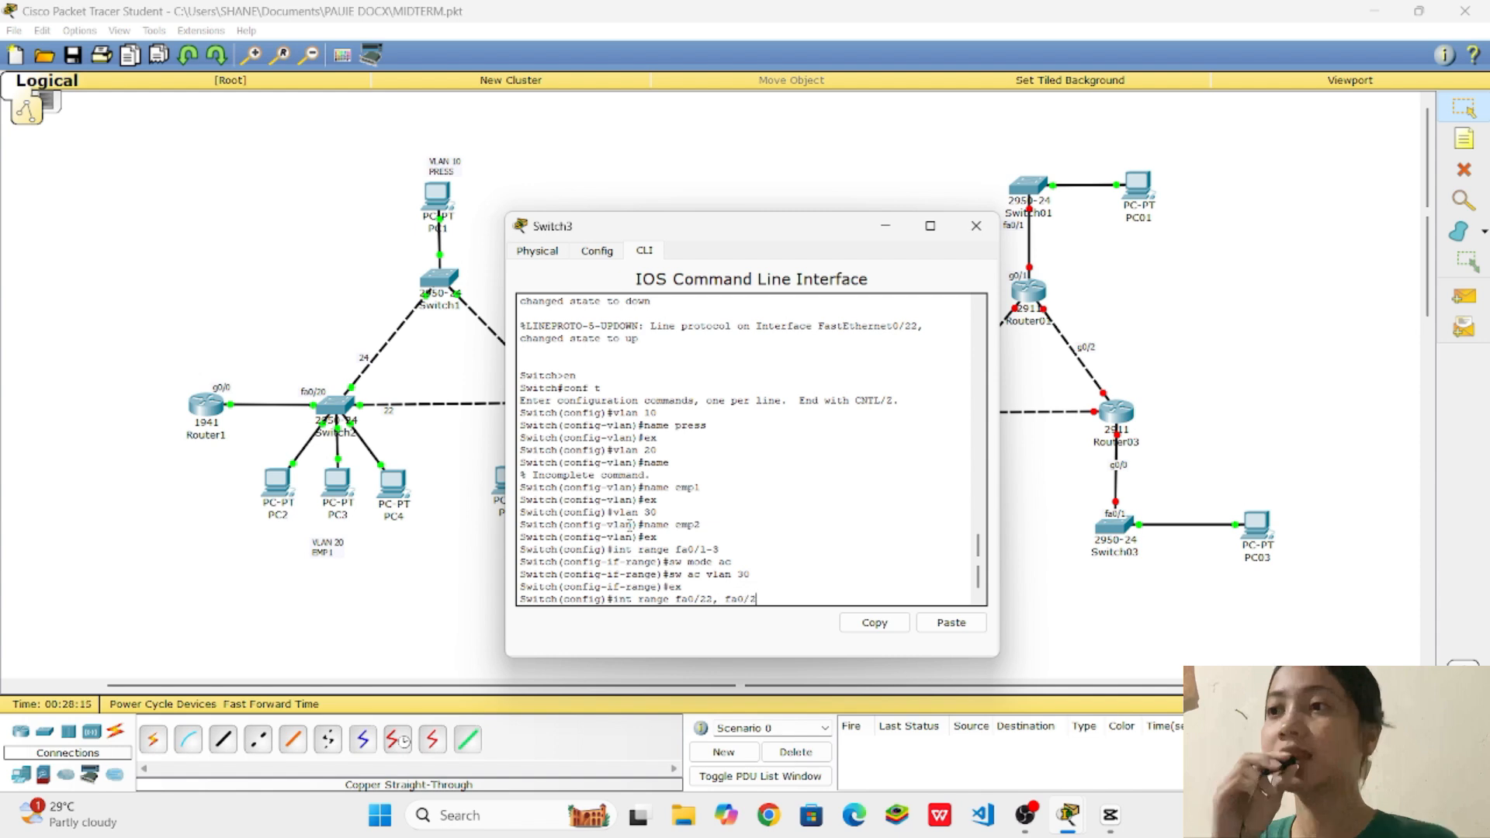
pyautogui.write('3')
pyautogui.press('Return')
pyautogui.write('sw tru')
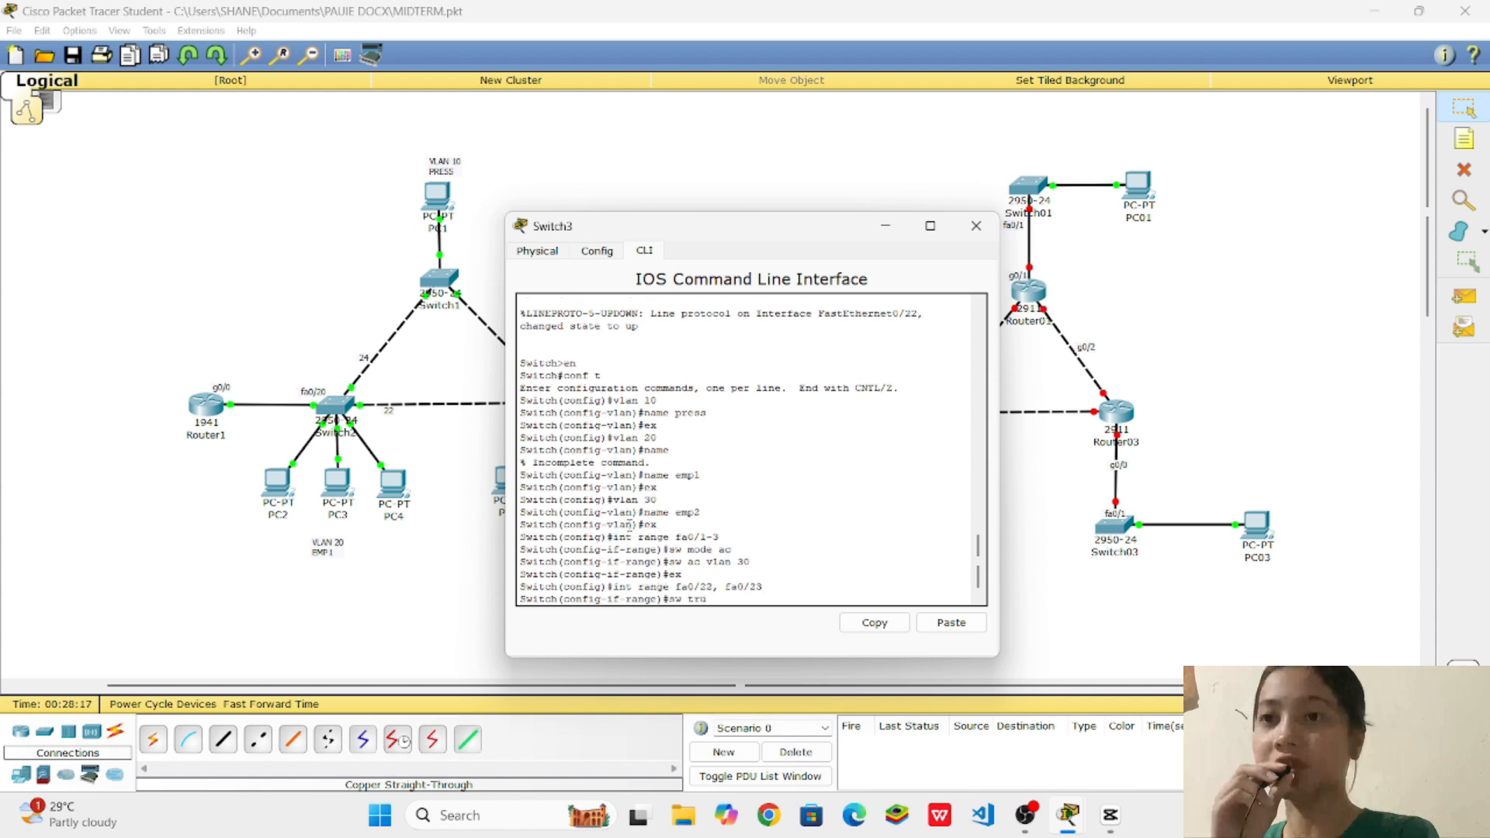
pyautogui.write('nk allowed vlan 1,')
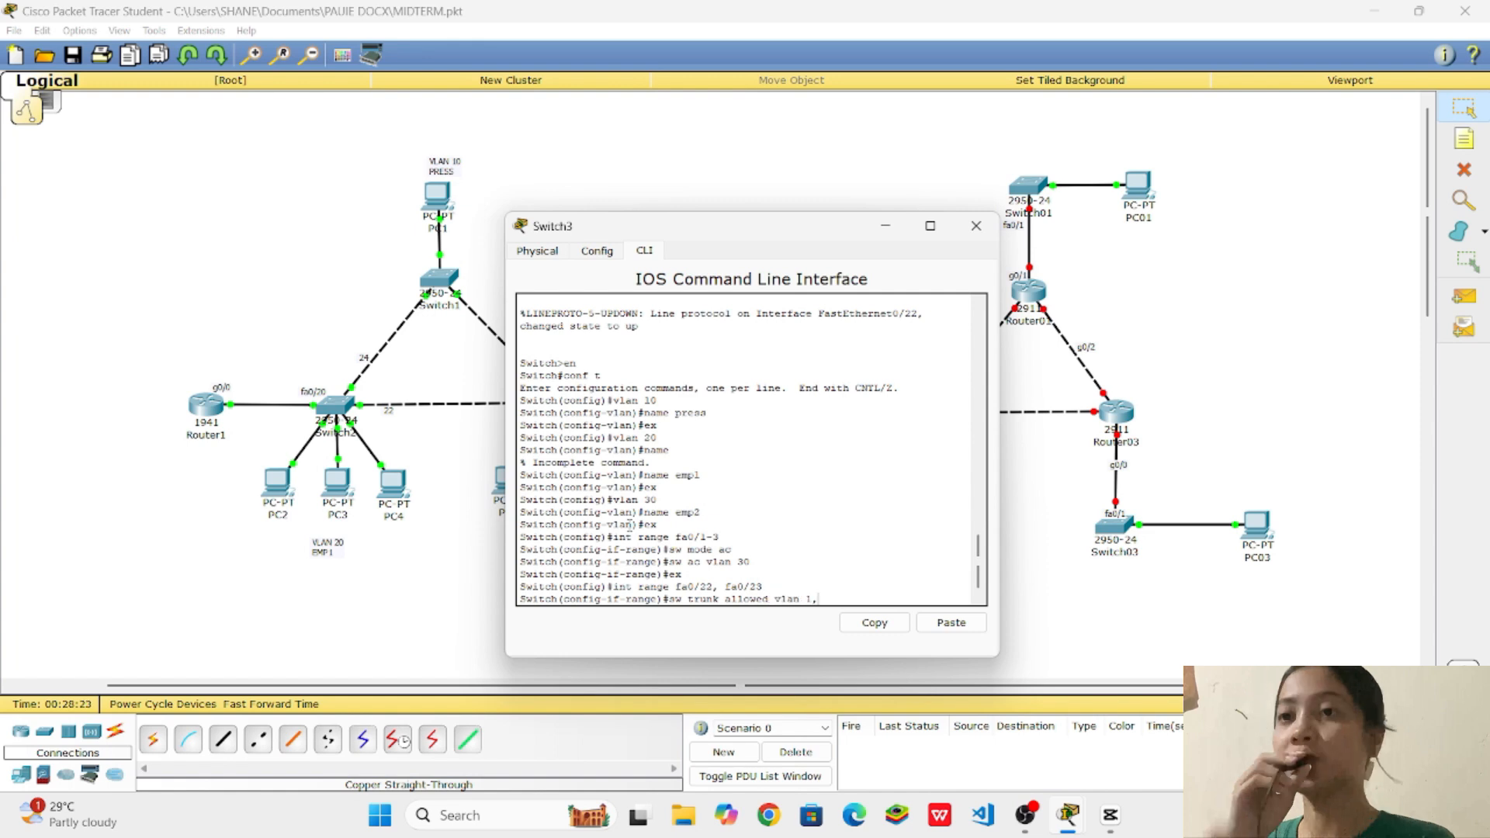
pyautogui.write('10,20,3')
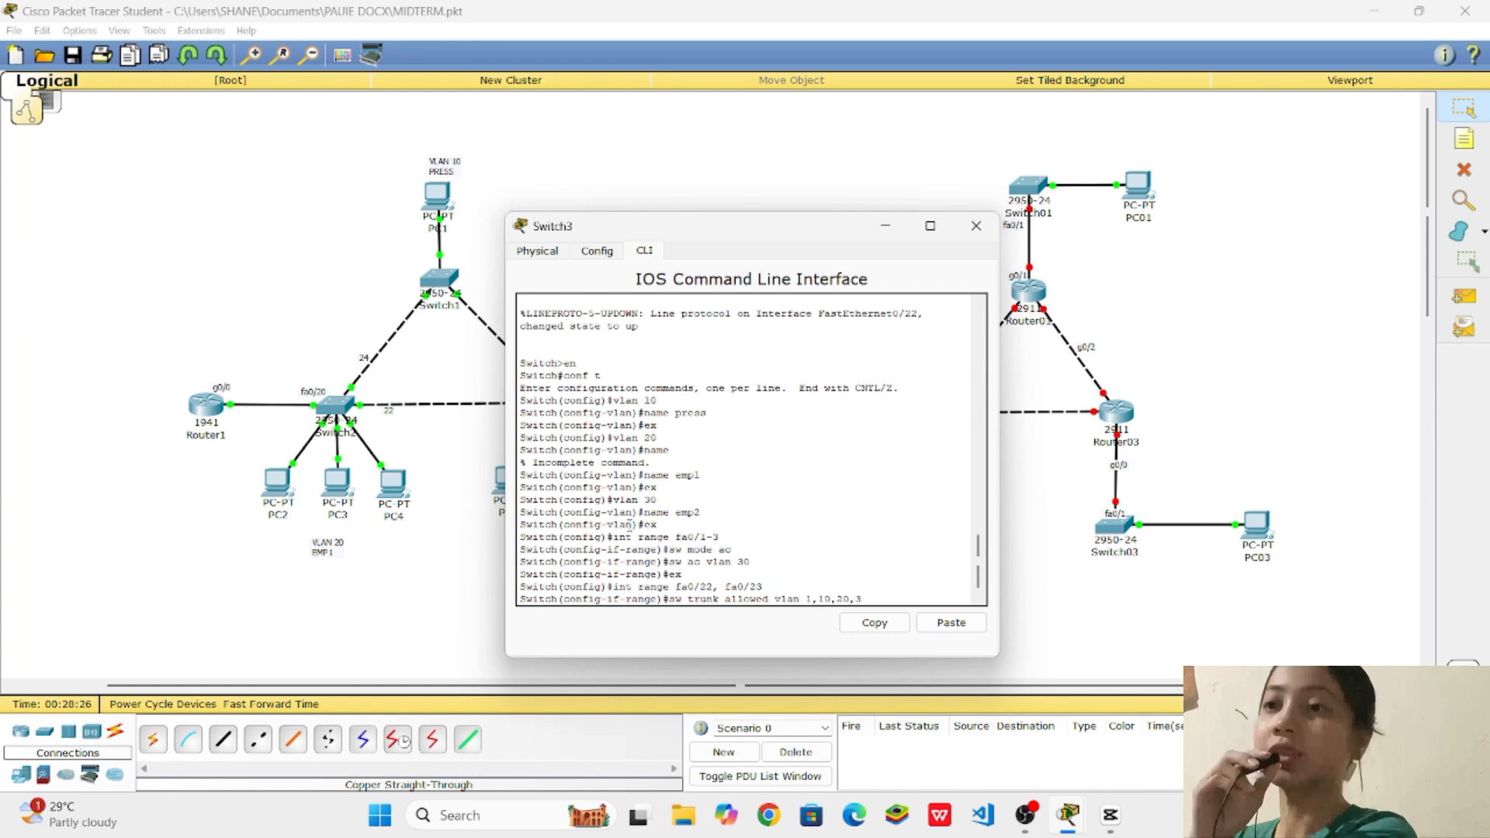
pyautogui.write('0')
pyautogui.press('Return')
pyautogui.write('ex')
pyautogui.press('Return')
# Set the spanning-tree mode of Switch3 to pvst
pyautogui.write('s')
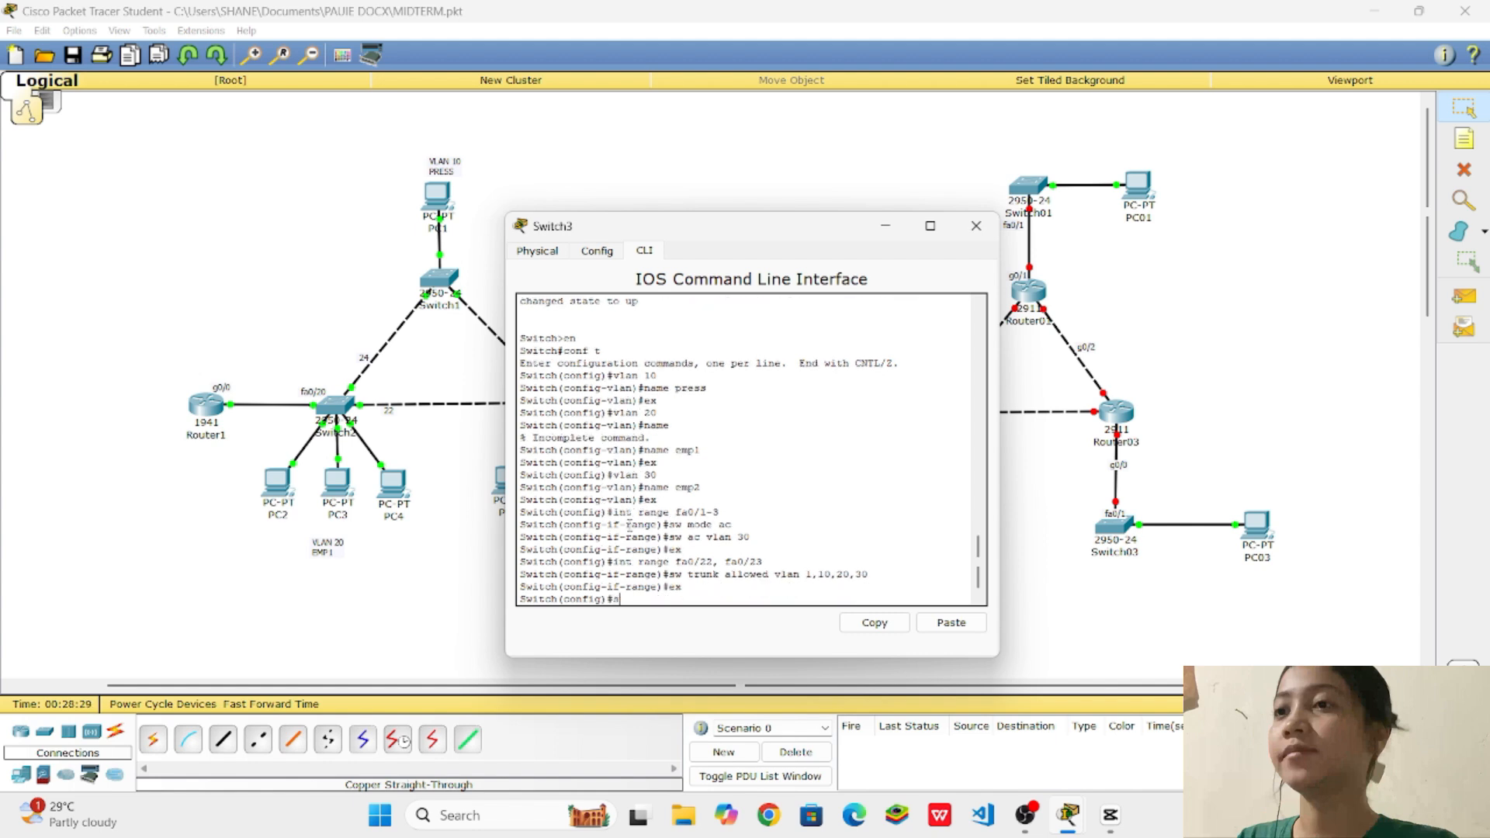
pyautogui.write('panning-tree mode pvst')
pyautogui.press('Return')
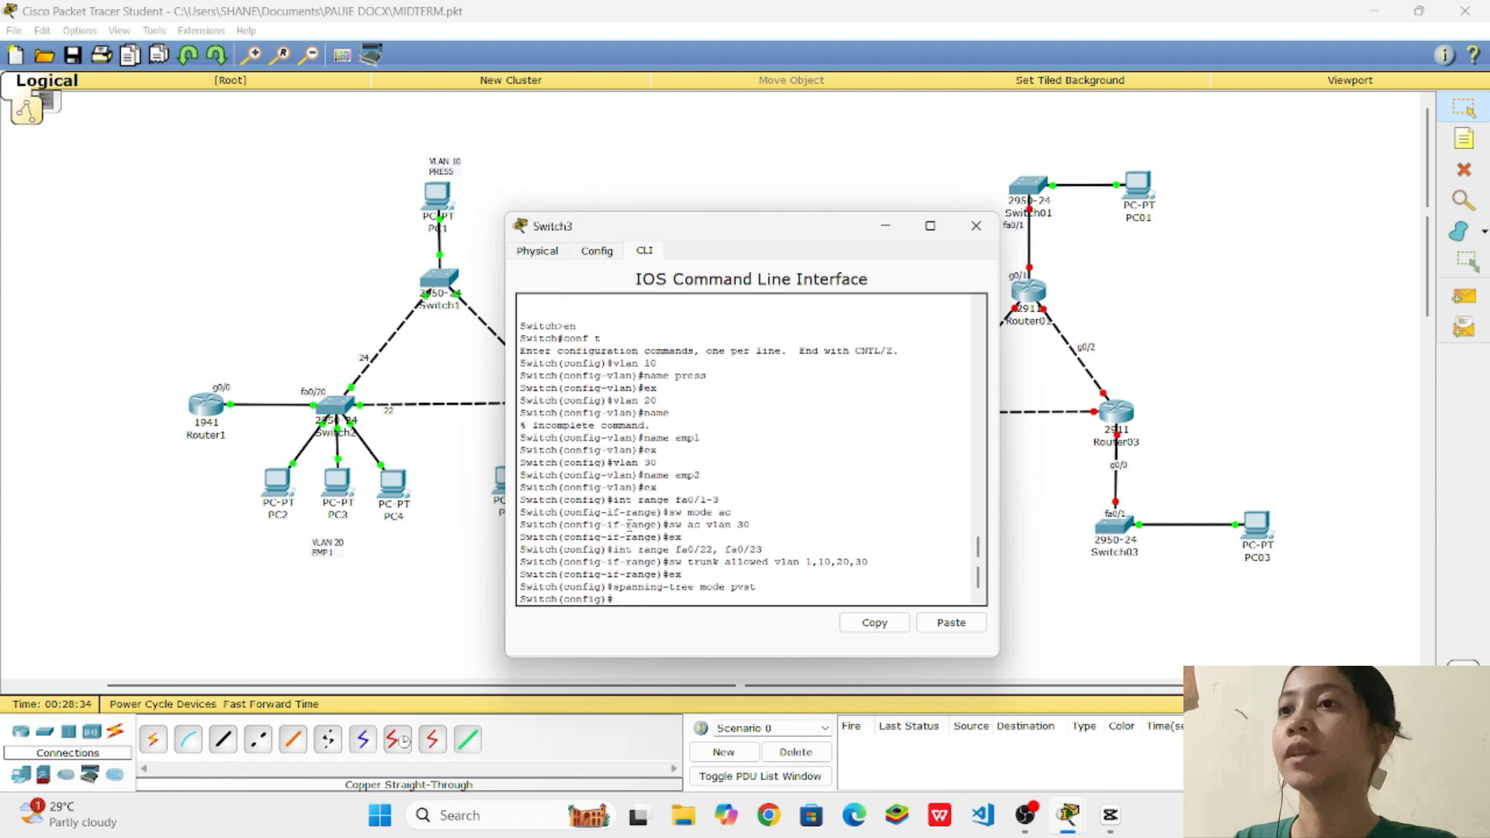
# Set the spanning-tree priority for VLANs 10,20,30 on Switch3 to 24576, exit configuration mode and close the switch
pyautogui.press('Up')
pyautogui.press('BackSpace')
pyautogui.press('BackSpace')
pyautogui.press('BackSpace')
pyautogui.press('BackSpace')
pyautogui.press('BackSpace')
pyautogui.press('BackSpace')
pyautogui.press('BackSpace')
pyautogui.press('BackSpace')
pyautogui.press('BackSpace')
pyautogui.write('vlan 10,20,')
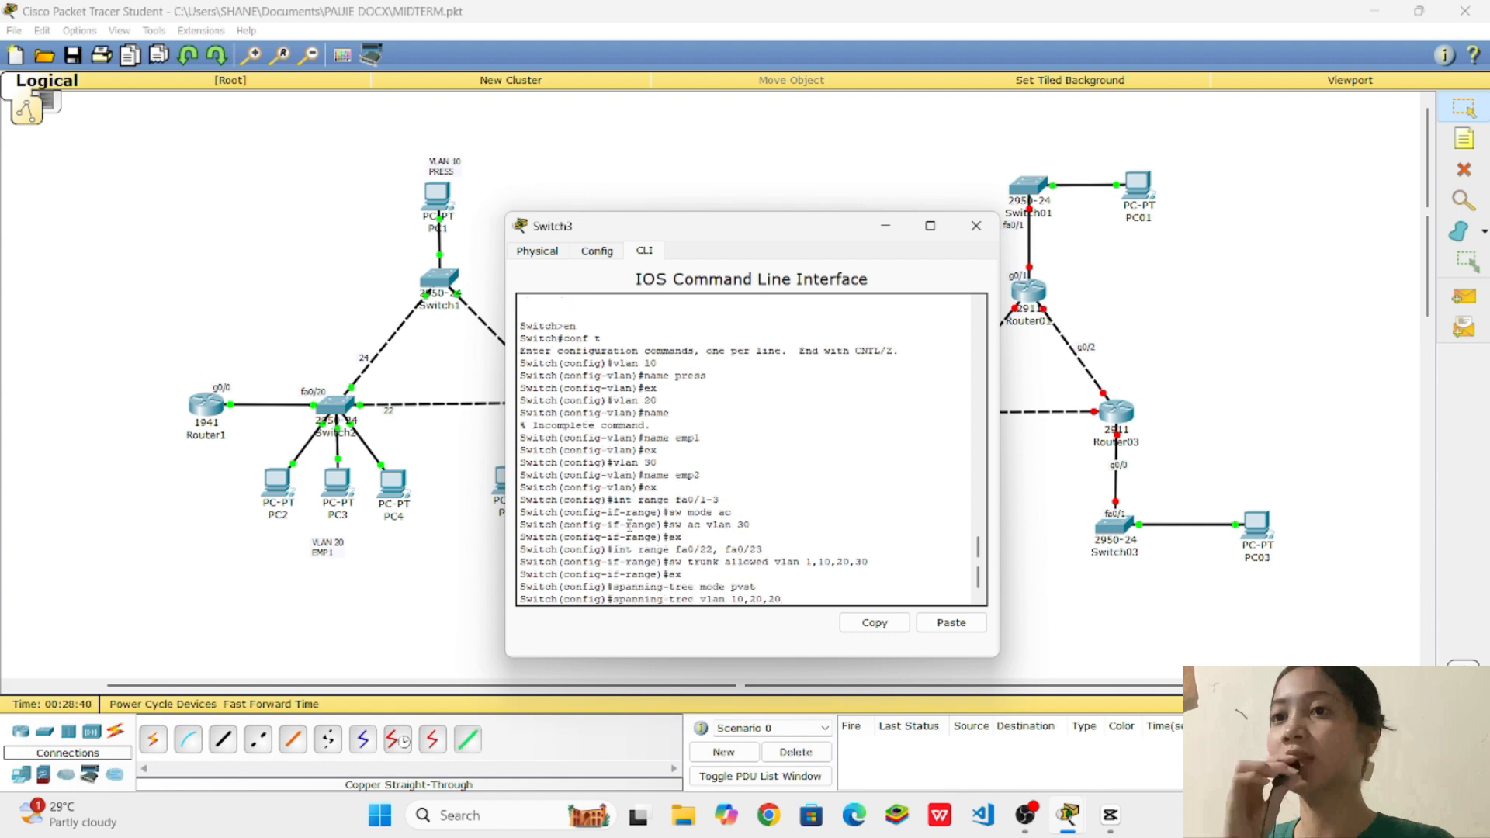
pyautogui.write('30')
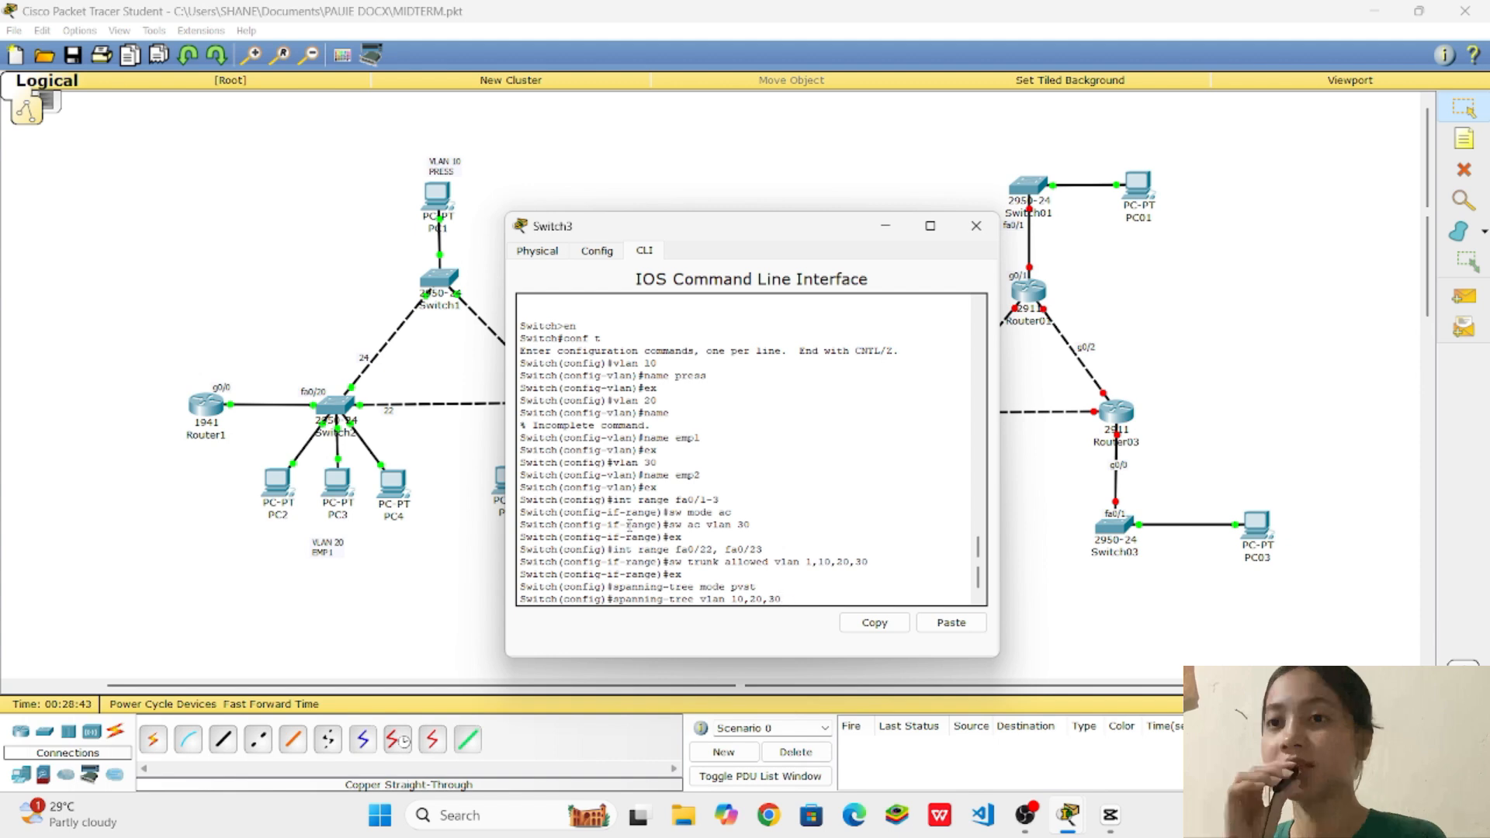
pyautogui.write(' priority 24576')
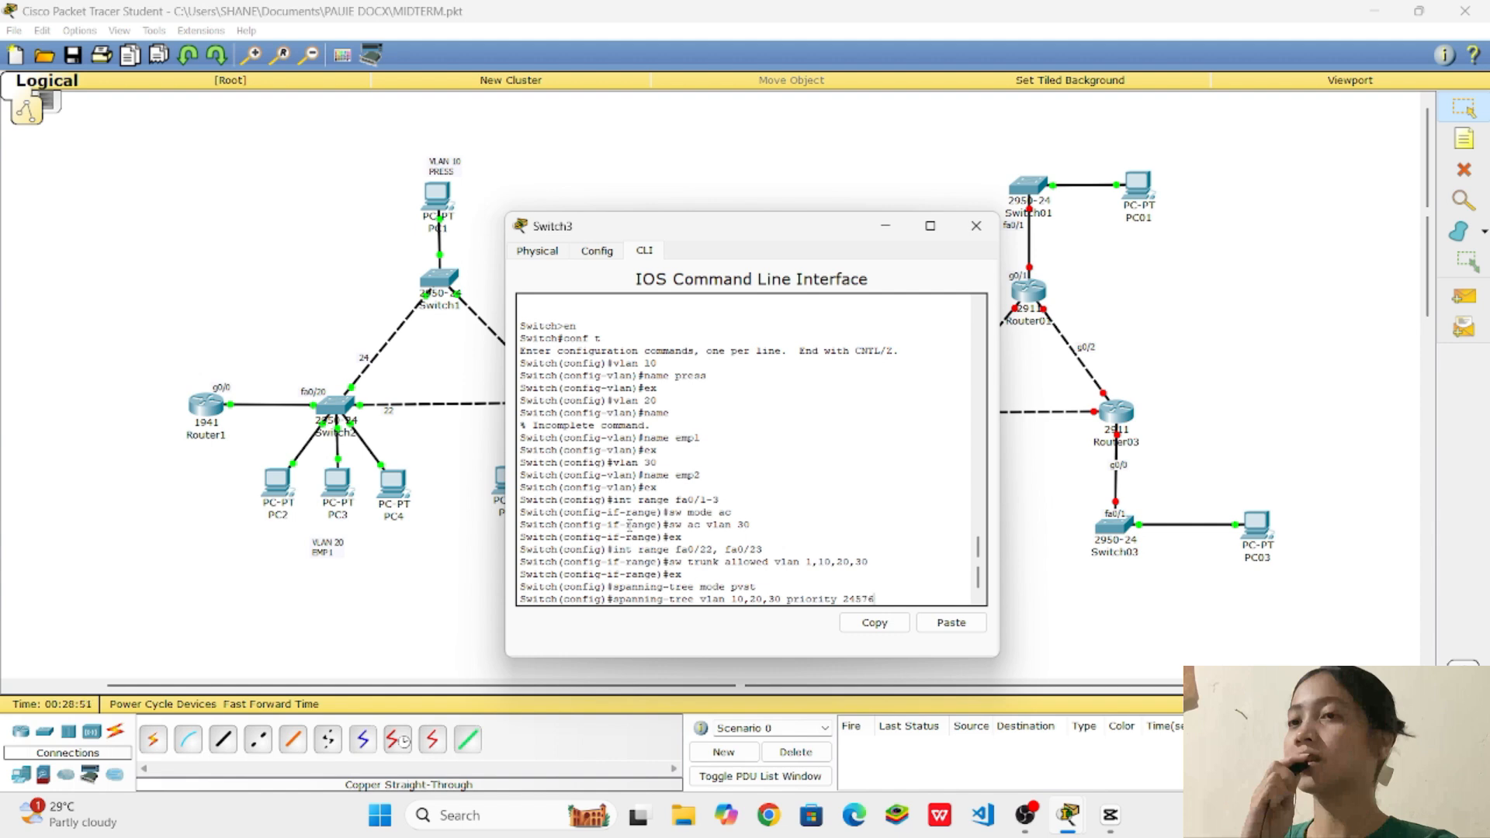
pyautogui.press('Return')
pyautogui.write('ex')
pyautogui.press('Return')
pyautogui.press('Return')
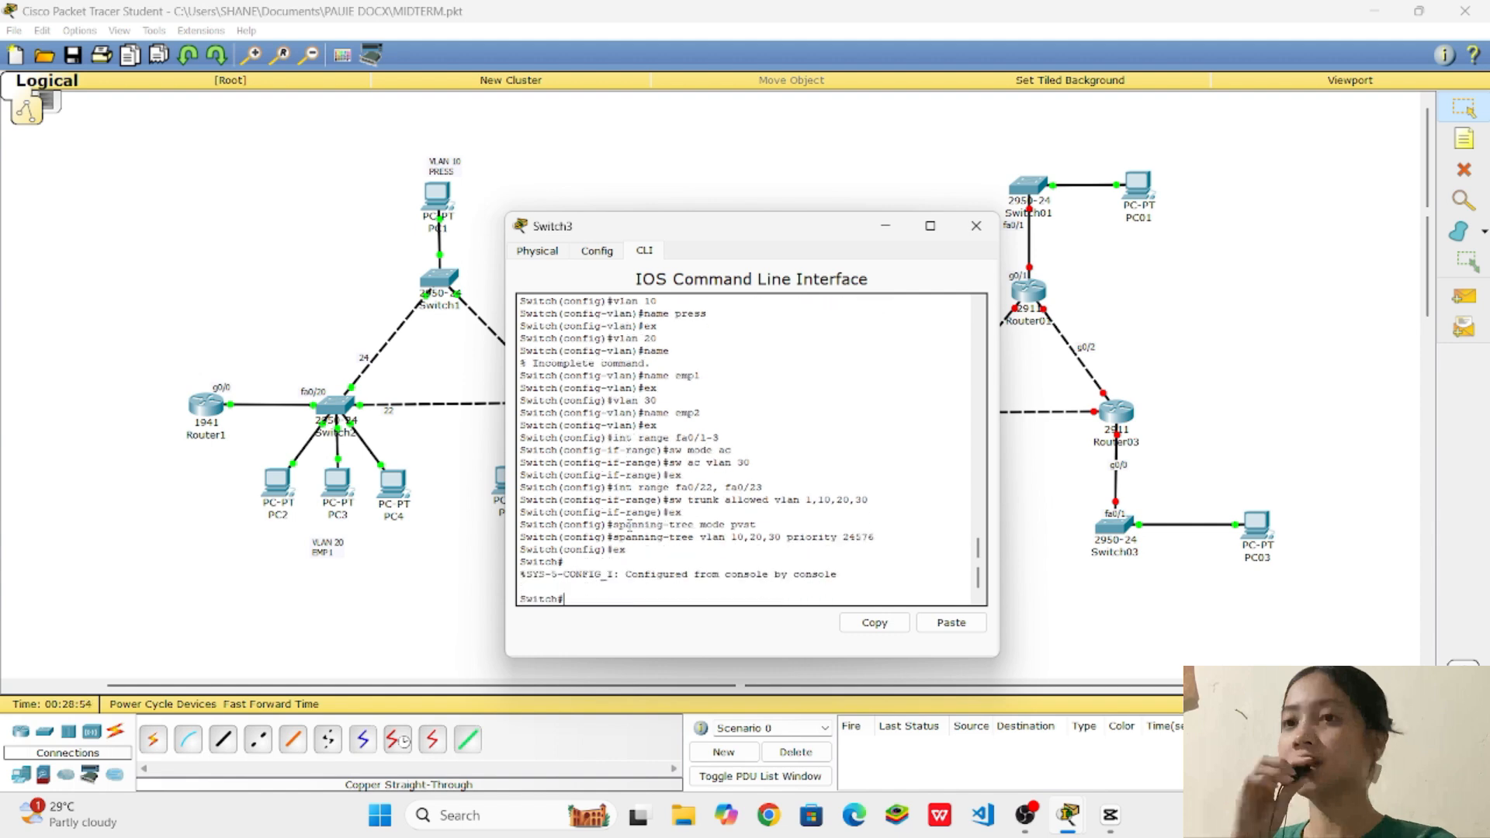
pyautogui.click(976, 226)
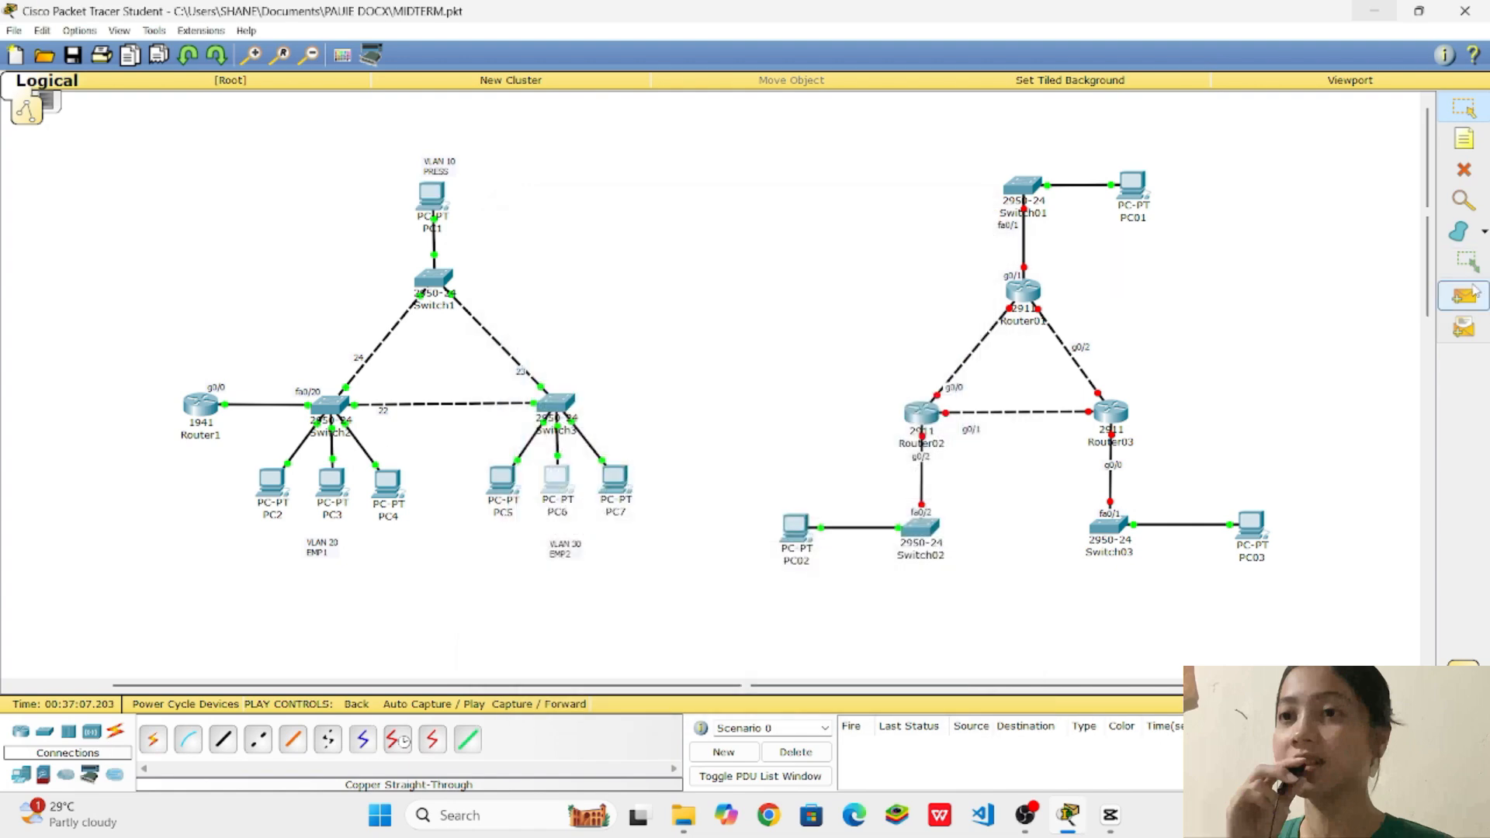
# Send a simple PDU from PC5 to PC4 and trace it through the simulation one event at a time
pyautogui.click(1464, 296)
pyautogui.click(503, 480)
pyautogui.click(387, 483)
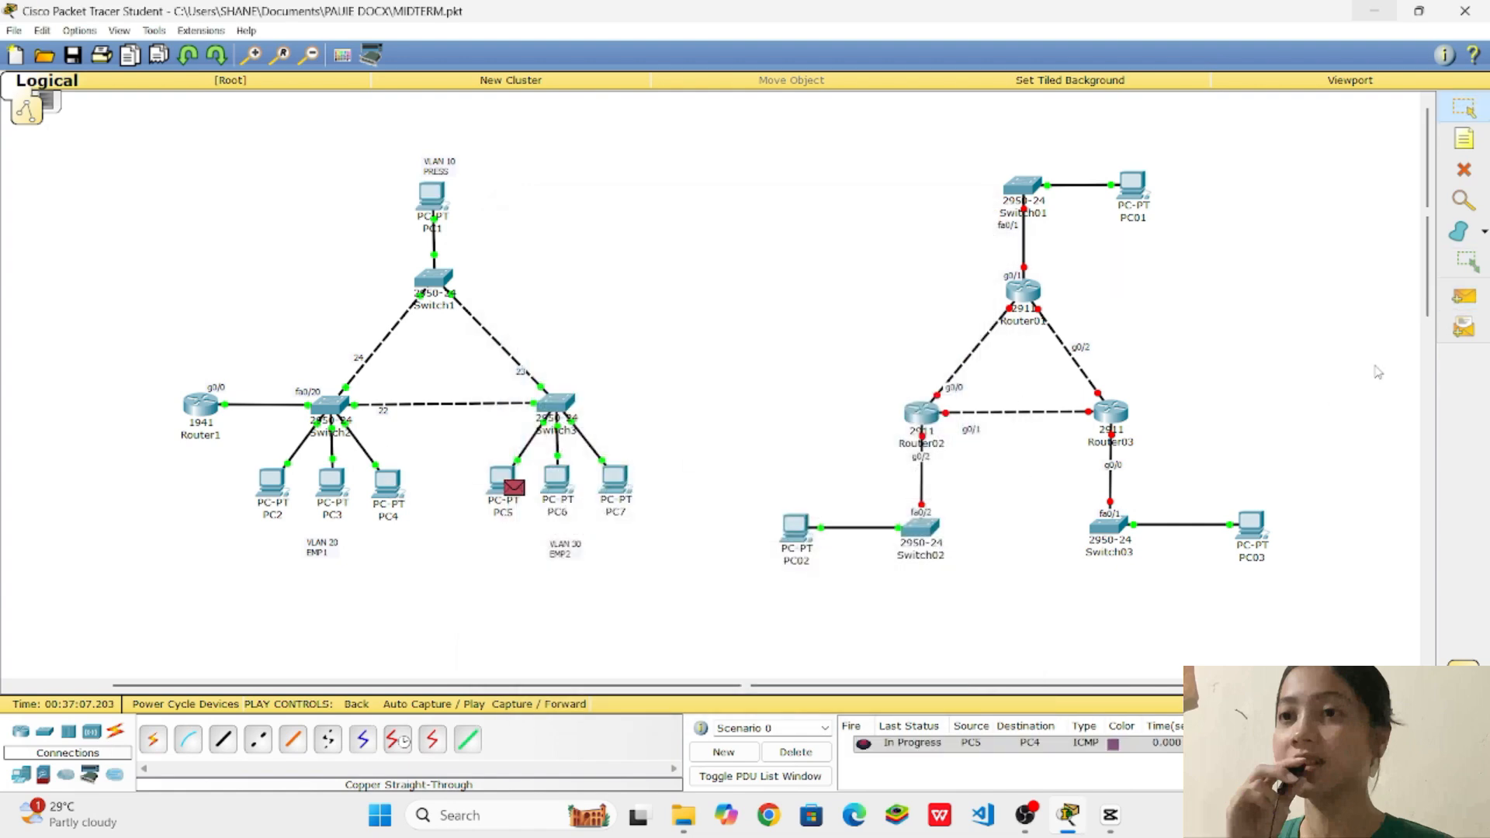
pyautogui.click(1330, 704)
pyautogui.click(1363, 426)
pyautogui.click(1363, 426)
pyautogui.click(1364, 426)
pyautogui.click(1363, 426)
pyautogui.click(1364, 426)
pyautogui.click(1364, 426)
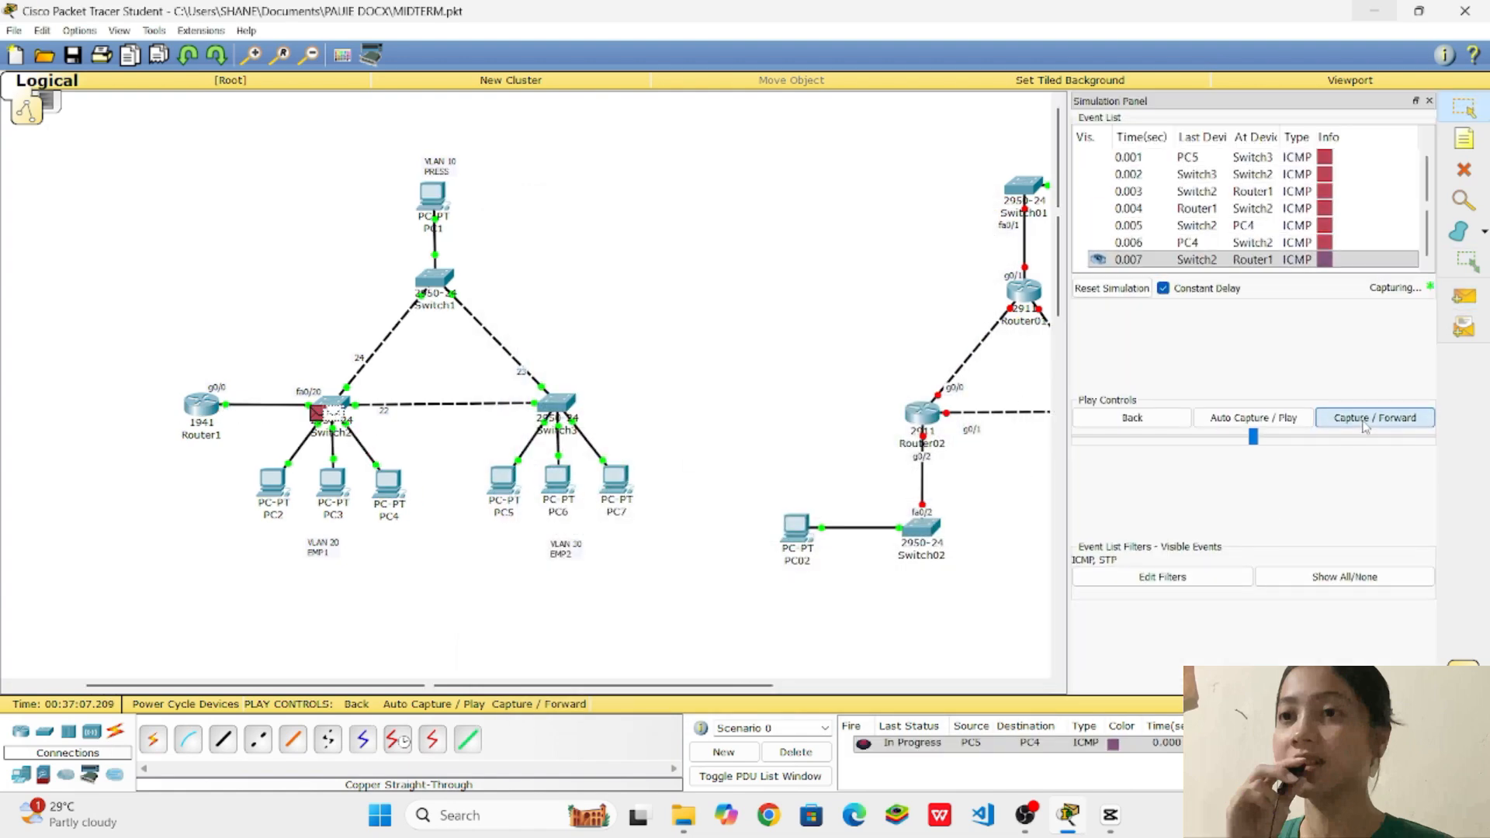
pyautogui.click(1363, 426)
# Send a simple PDU from PC1 to PC2, trace it through the simulation and return to real-time mode
pyautogui.click(1463, 295)
pyautogui.click(433, 195)
pyautogui.click(276, 483)
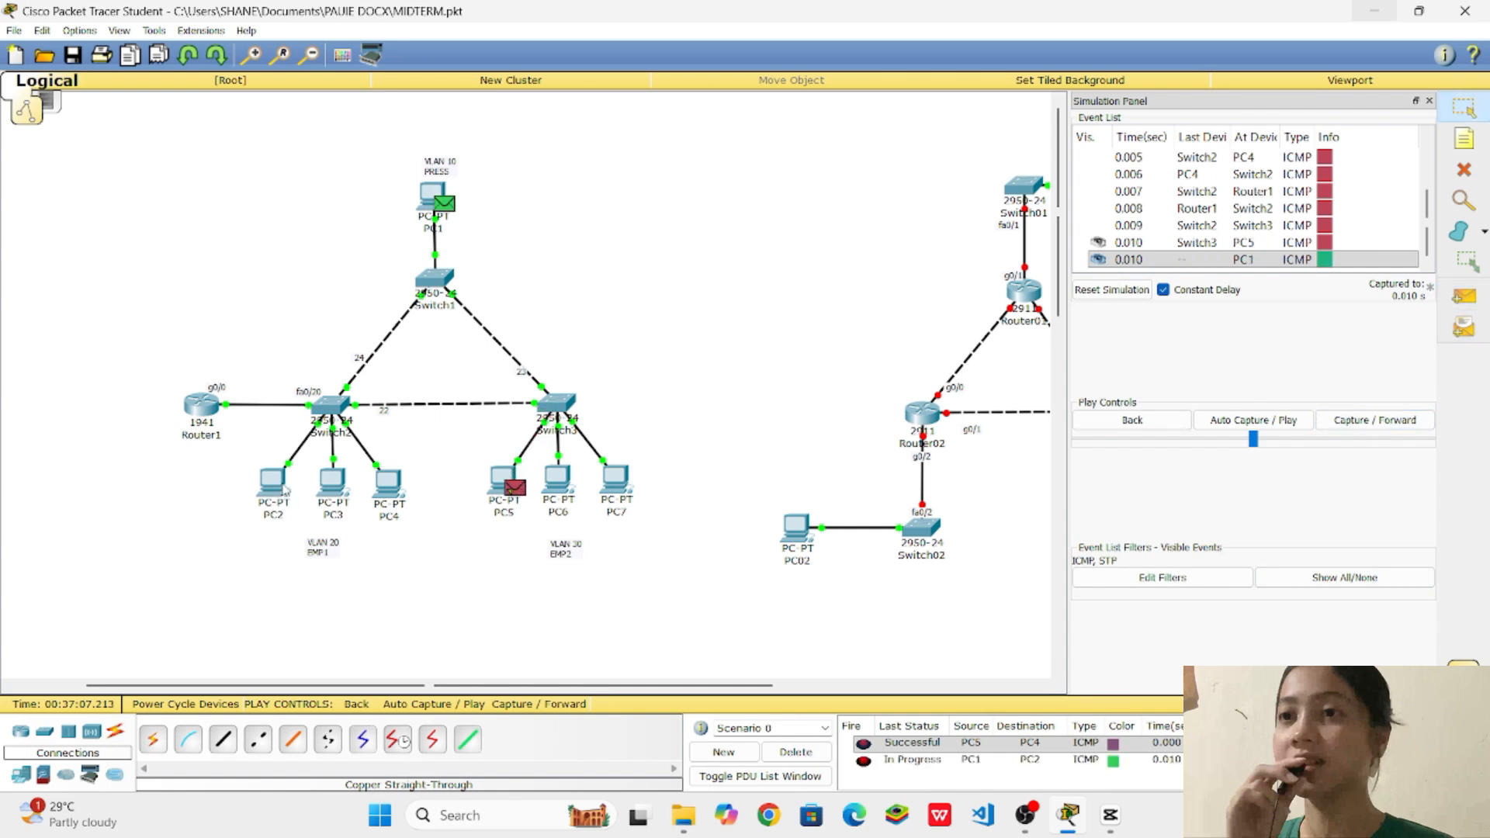
pyautogui.click(1372, 426)
pyautogui.click(1372, 427)
pyautogui.click(1372, 427)
pyautogui.click(1372, 426)
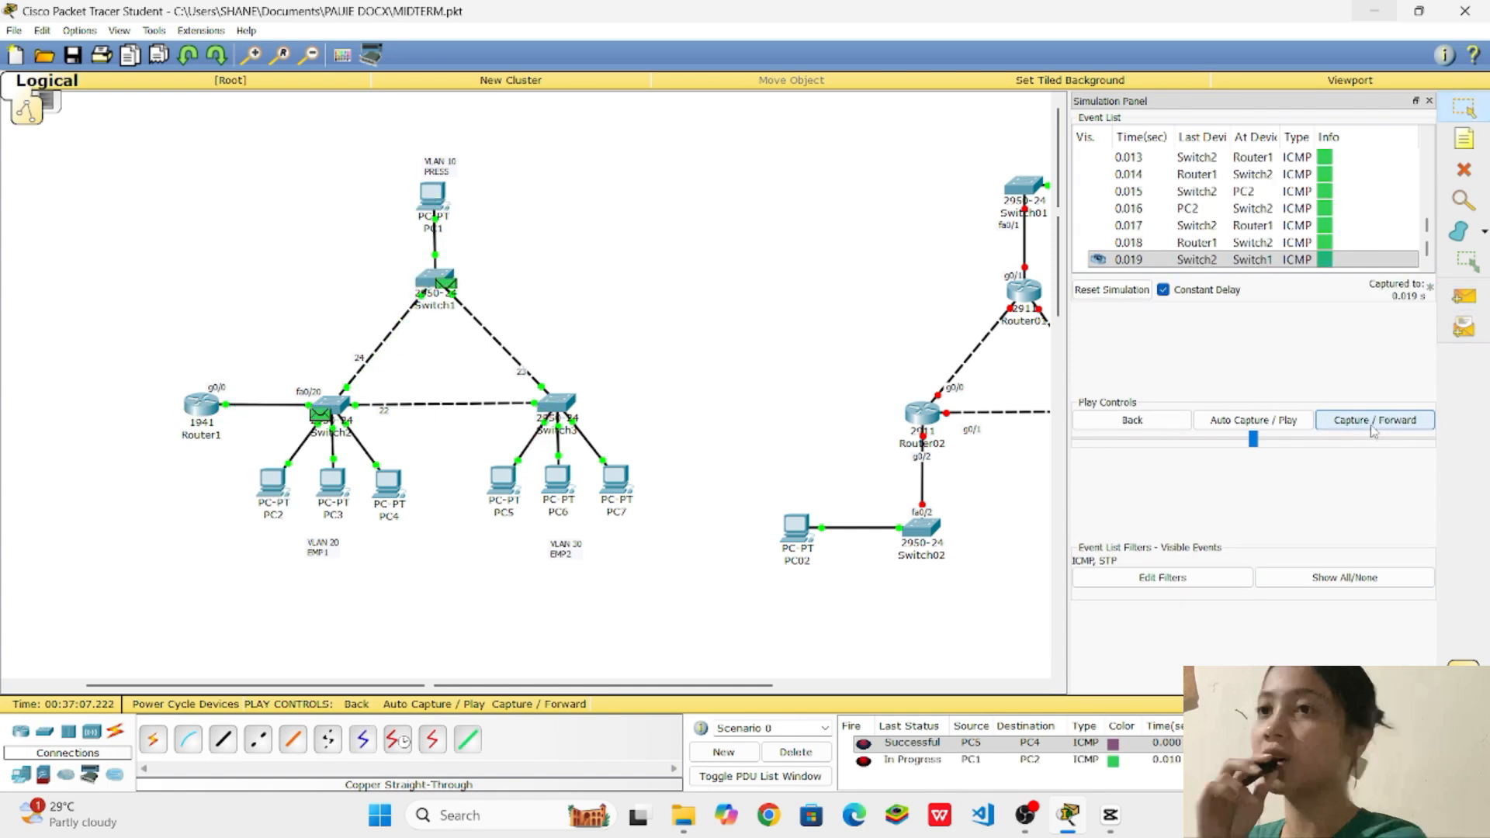
pyautogui.click(1372, 427)
pyautogui.click(1460, 675)
# Test connectivity in real time with simple PDUs from PC5 to PC4 and from PC1 to PC5
pyautogui.click(1464, 296)
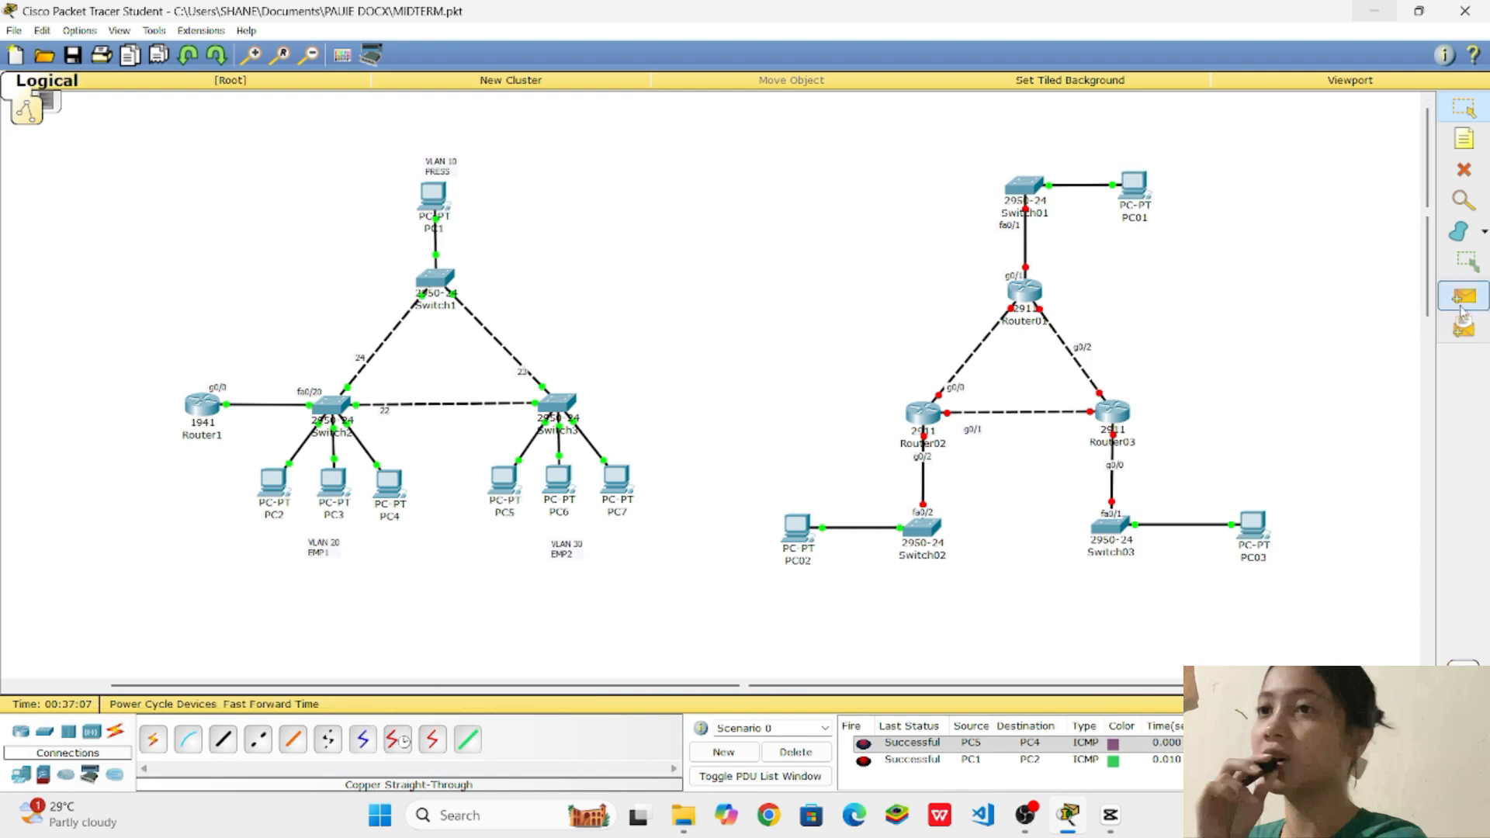
pyautogui.click(503, 482)
pyautogui.click(389, 491)
pyautogui.click(1463, 295)
pyautogui.click(434, 197)
pyautogui.click(503, 481)
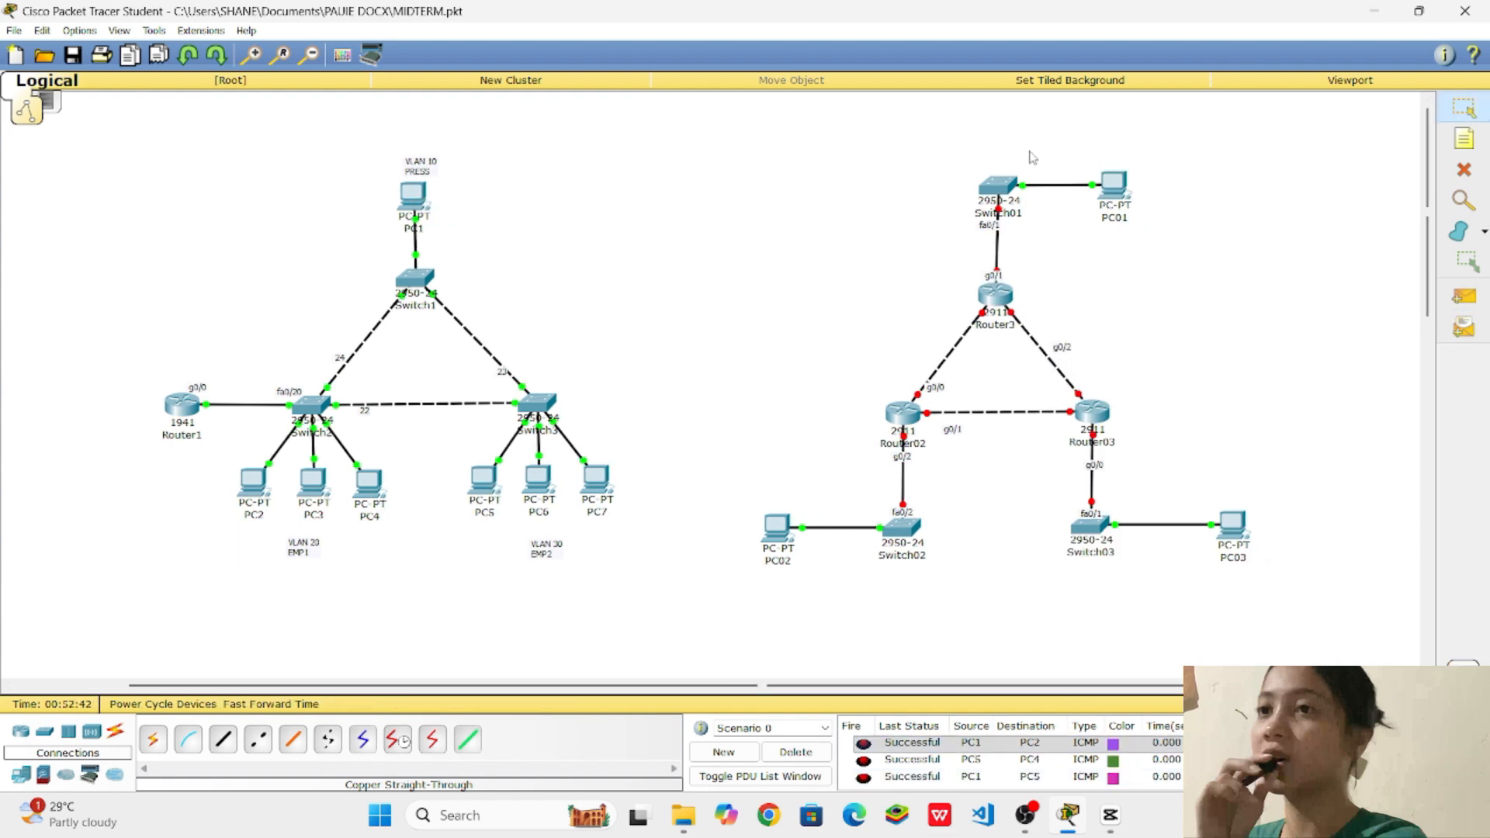
# Open Router3's command line, decline the initial configuration dialog and enter global configuration mode
pyautogui.click(994, 292)
pyautogui.click(644, 251)
pyautogui.write('no')
pyautogui.press('Return')
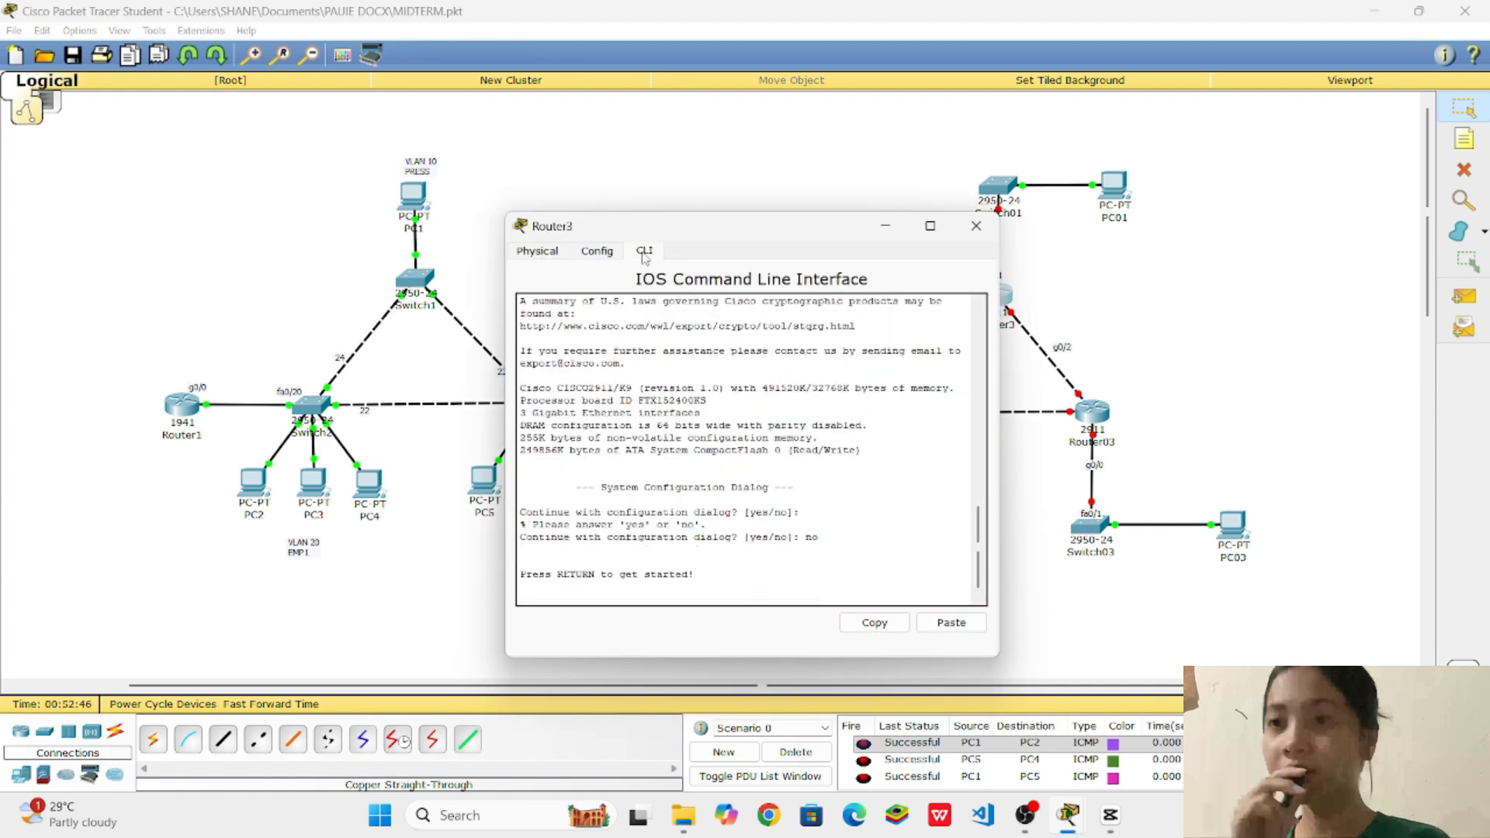
pyautogui.press('Return')
pyautogui.write('en')
pyautogui.press('Return')
pyautogui.write('conf ter')
pyautogui.press('Return')
# Assign IP address 192.168.1.1 255.255.255.0 to interface g0/1 on Router3 and enable the interface
pyautogui.write('int')
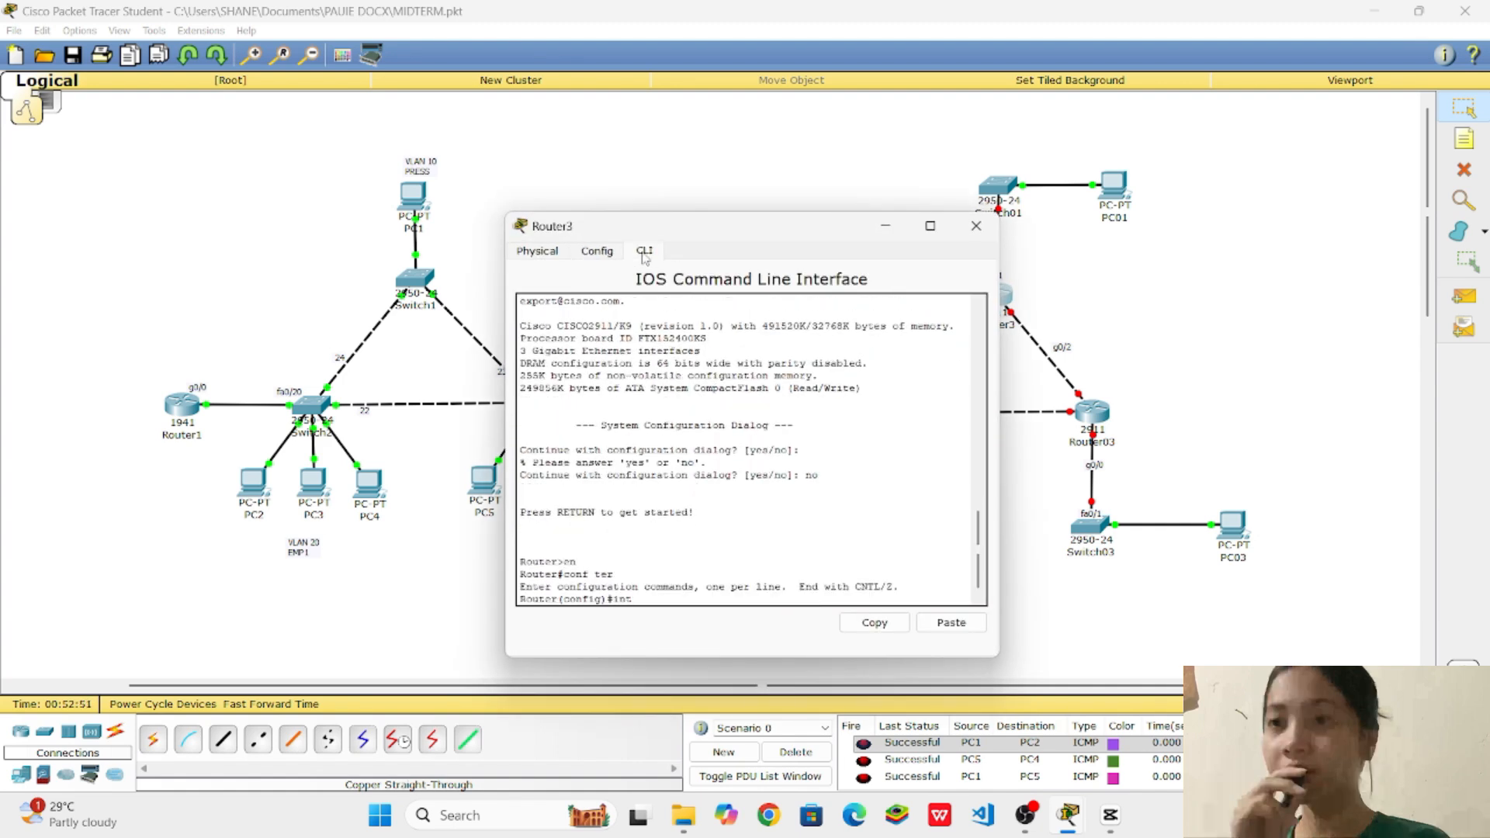
pyautogui.write(' g0/1')
pyautogui.press('Return')
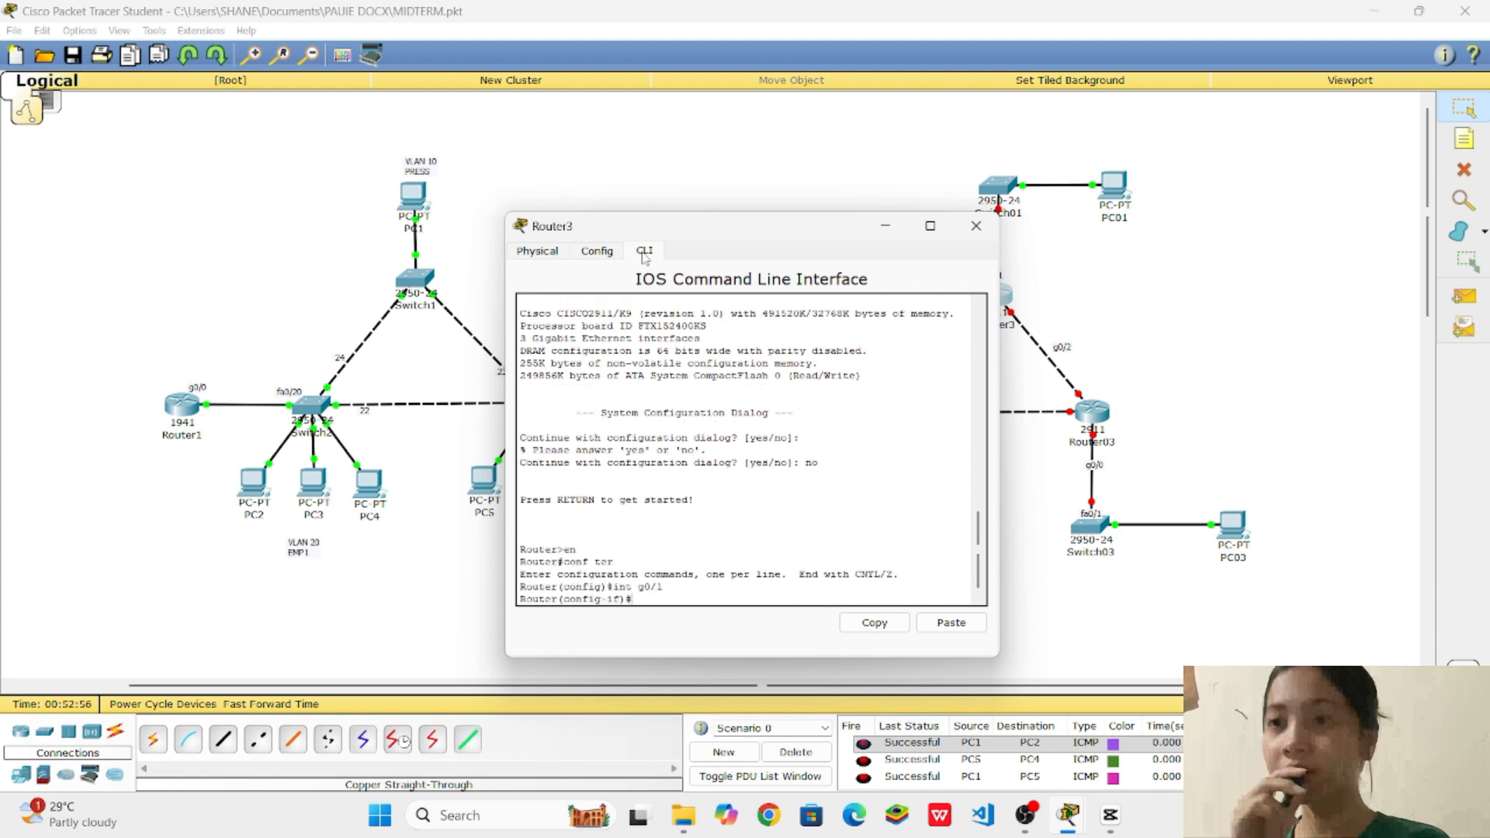
pyautogui.write('ip address 192.168.1.1 255.255.255.0')
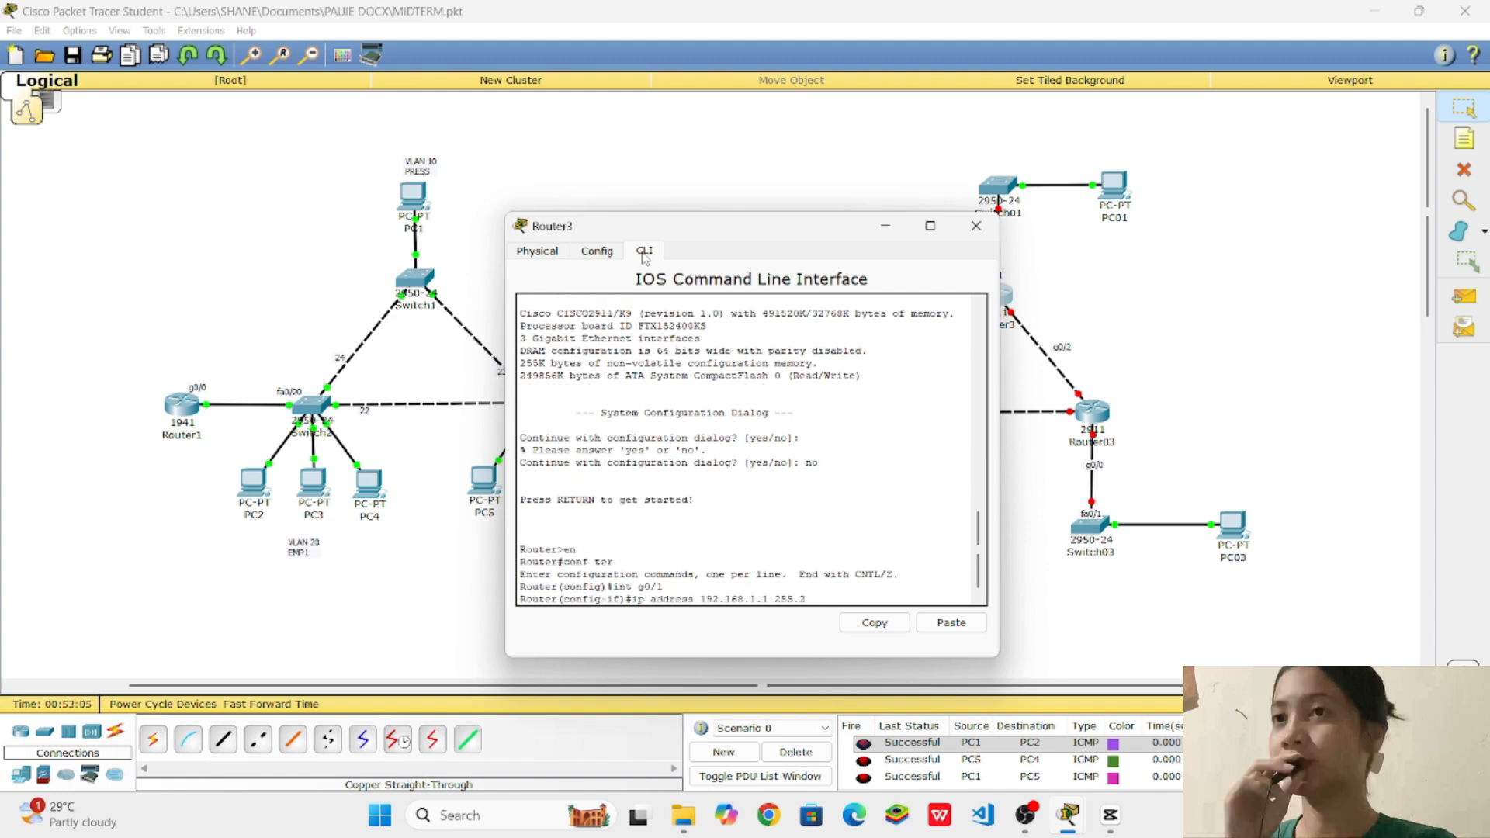
pyautogui.press('Return')
pyautogui.write('no shutdown')
pyautogui.press('Return')
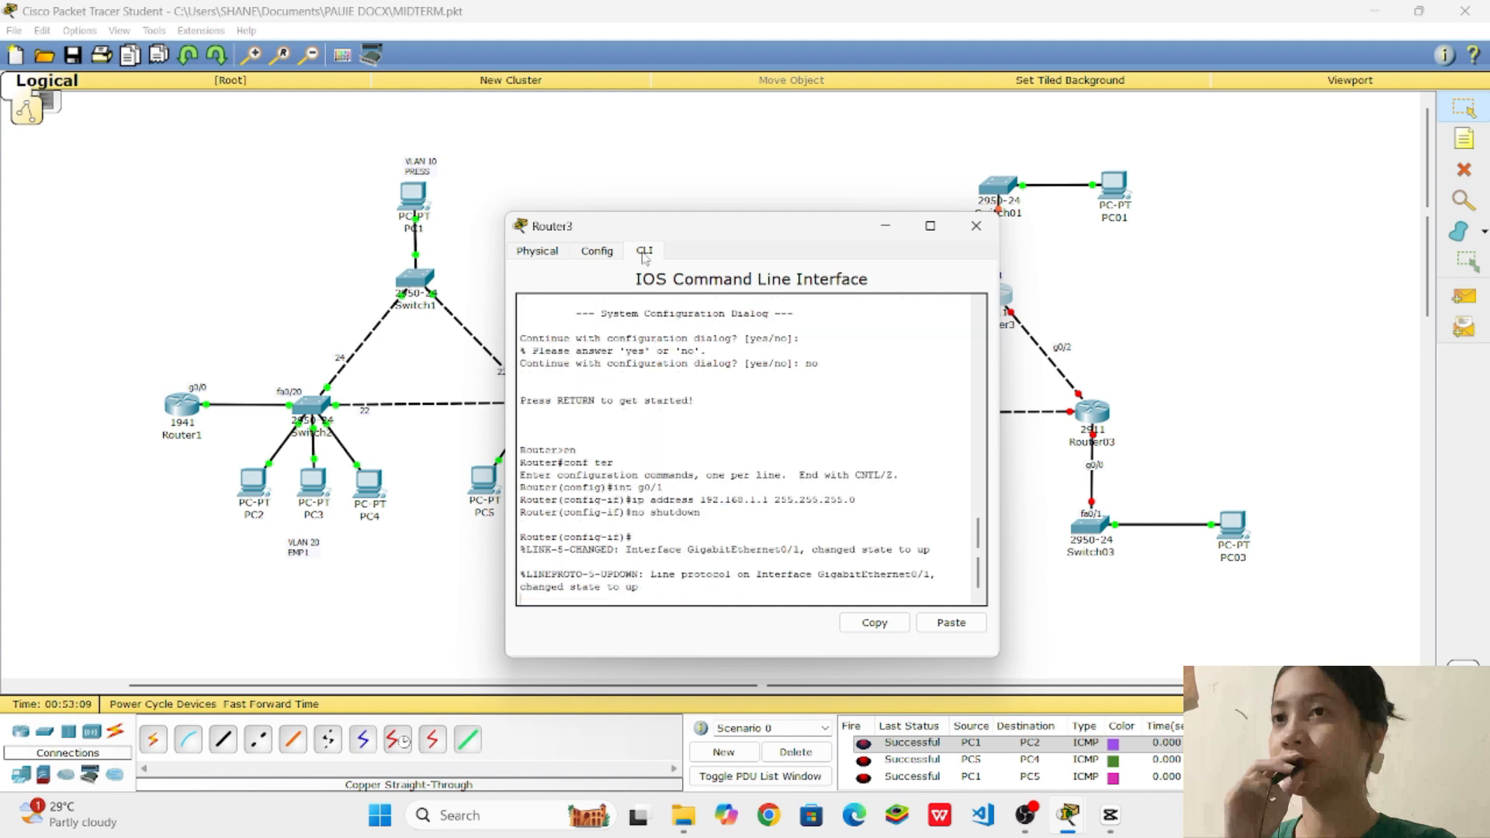
# Assign IP address 10.0.12.1 255.255.255.0 to interface g0/0 on Router3 and enable the interface
pyautogui.write('int g0/0')
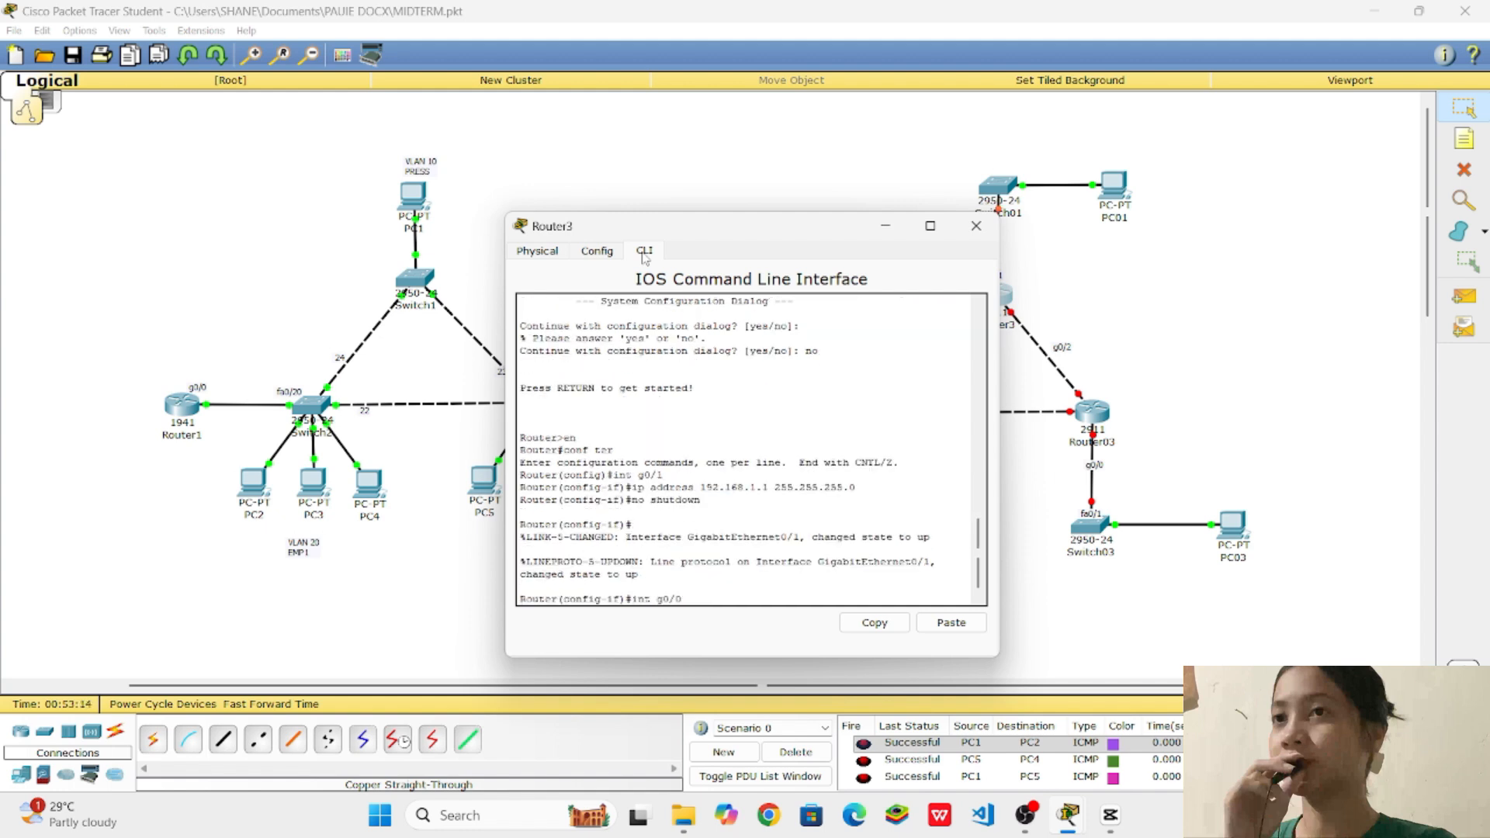
pyautogui.press('Return')
pyautogui.press('Up')
pyautogui.press('Up')
pyautogui.press('Up')
pyautogui.press('BackSpace')
pyautogui.press('BackSpace')
pyautogui.press('BackSpace')
pyautogui.press('BackSpace')
pyautogui.press('BackSpace')
pyautogui.press('BackSpace')
pyautogui.press('BackSpace')
pyautogui.press('BackSpace')
pyautogui.press('BackSpace')
pyautogui.press('BackSpace')
pyautogui.press('BackSpace')
pyautogui.press('BackSpace')
pyautogui.press('BackSpace')
pyautogui.press('BackSpace')
pyautogui.press('BackSpace')
pyautogui.press('BackSpace')
pyautogui.press('BackSpace')
pyautogui.press('BackSpace')
pyautogui.press('BackSpace')
pyautogui.press('BackSpace')
pyautogui.press('BackSpace')
pyautogui.press('BackSpace')
pyautogui.press('BackSpace')
pyautogui.press('BackSpace')
pyautogui.press('BackSpace')
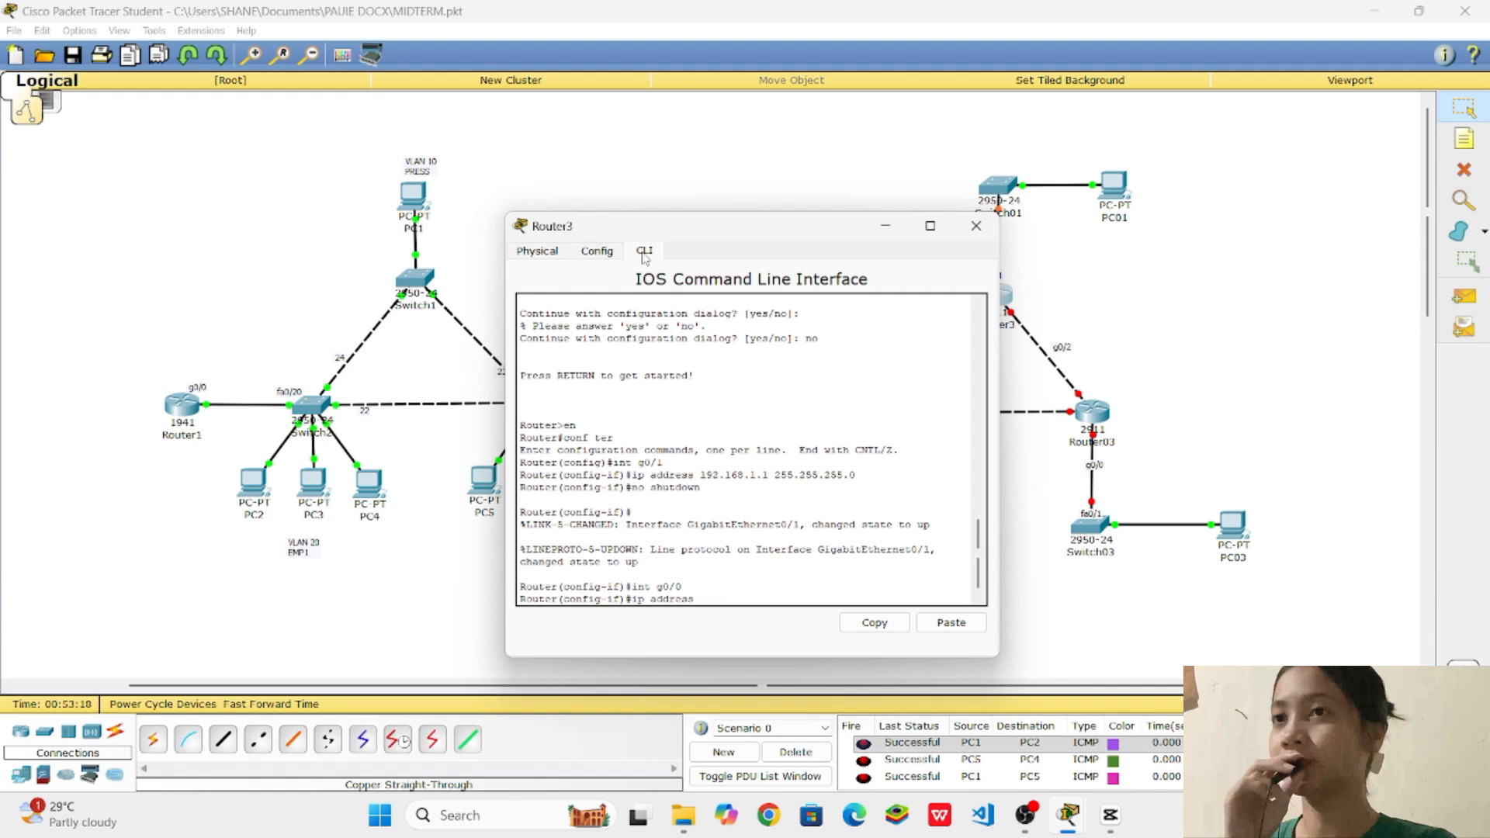
pyautogui.write('10.0.12.1 255.255.255.0')
pyautogui.press('Return')
pyautogui.press('Up')
pyautogui.press('Up')
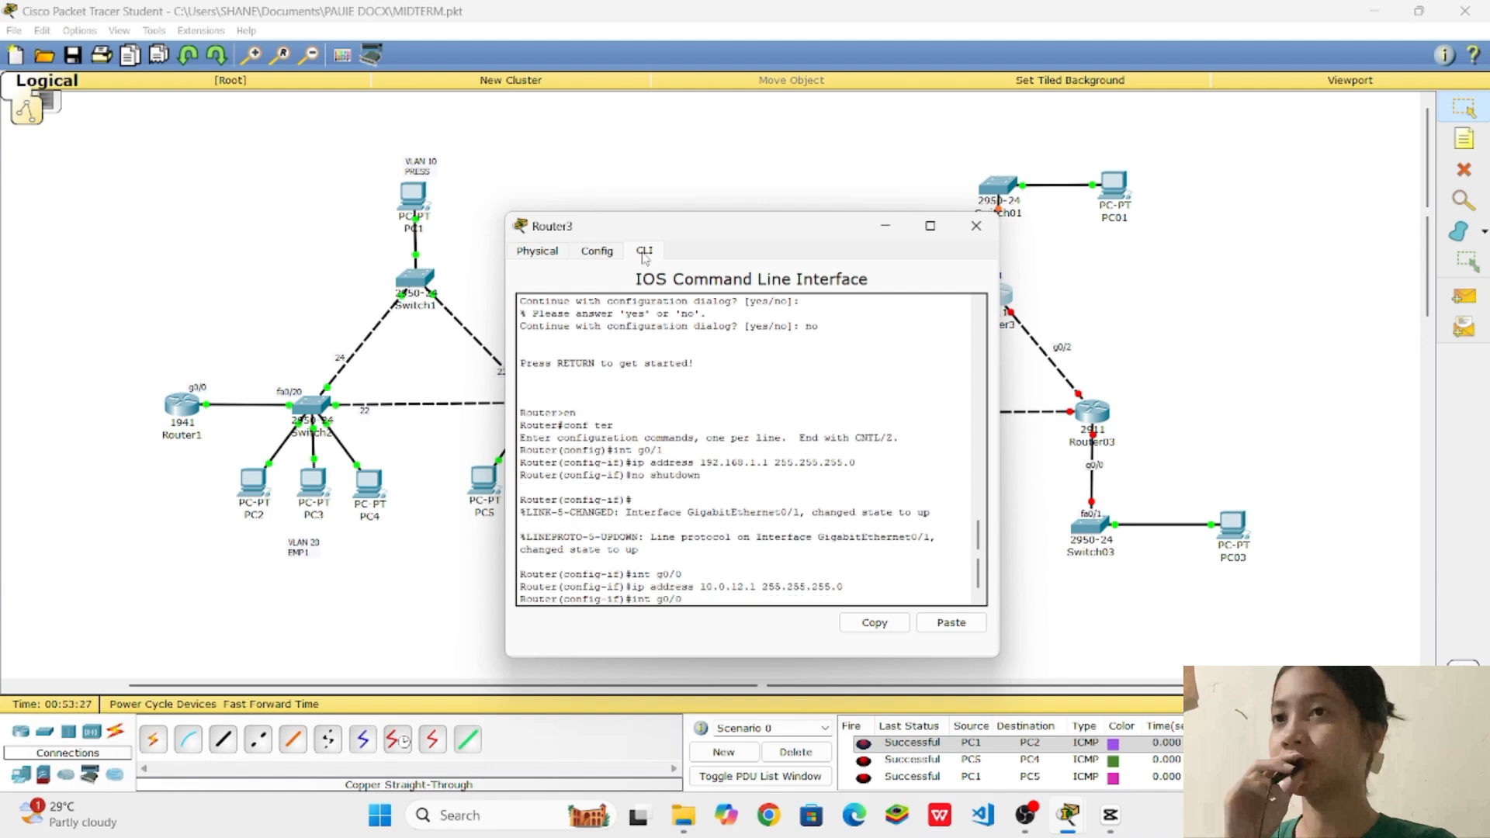
pyautogui.press('Up')
pyautogui.press('Return')
# Assign IP address 10.0.13.1 255.255.255.0 to interface g0/2 on Router3 and enable the interface
pyautogui.write('int g0/2')
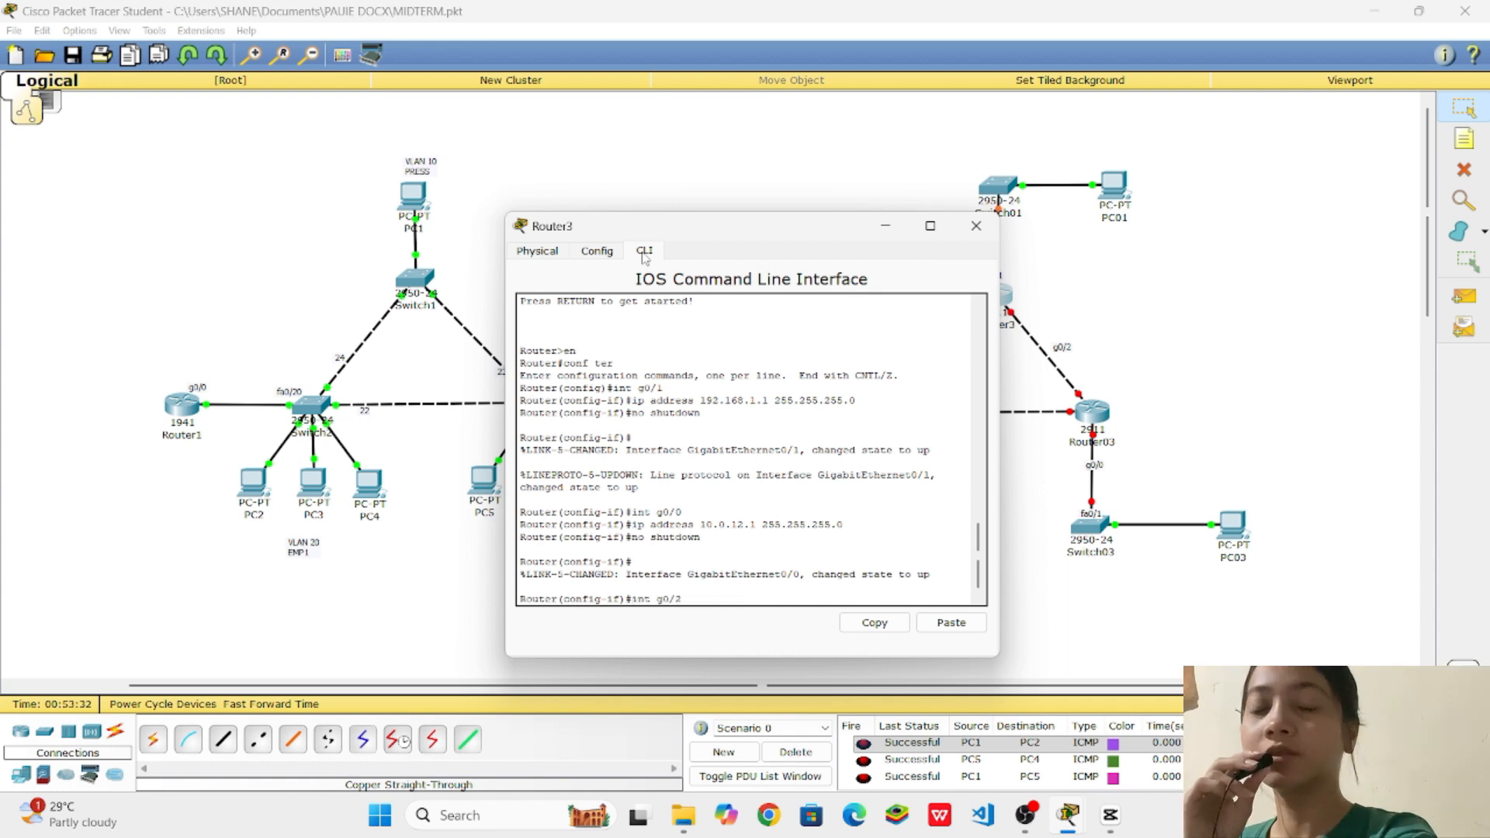
pyautogui.press('Return')
pyautogui.press('Up')
pyautogui.press('Up')
pyautogui.press('Up')
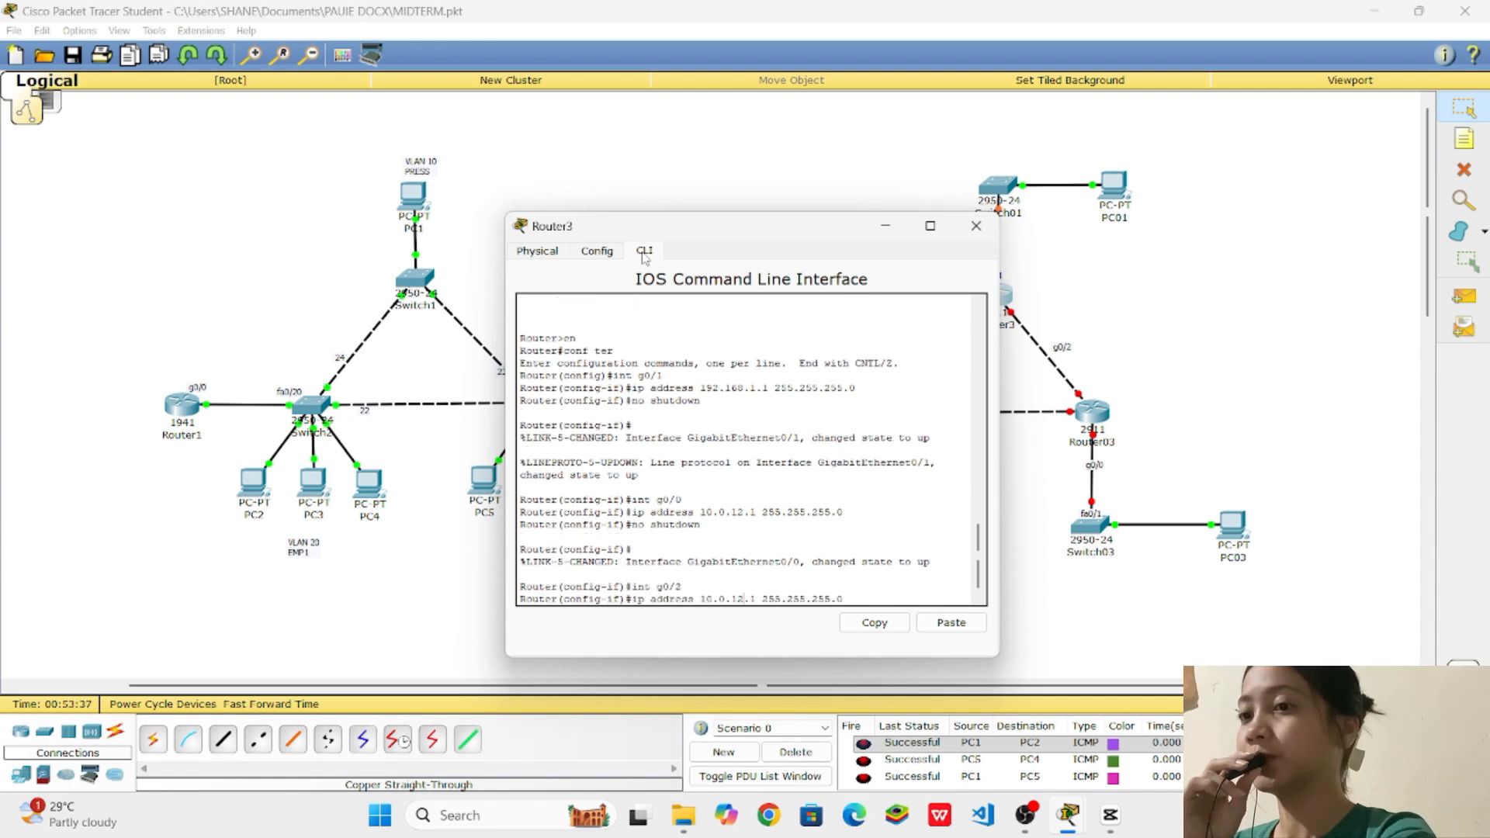
pyautogui.press('BackSpace')
pyautogui.write('3')
pyautogui.press('Return')
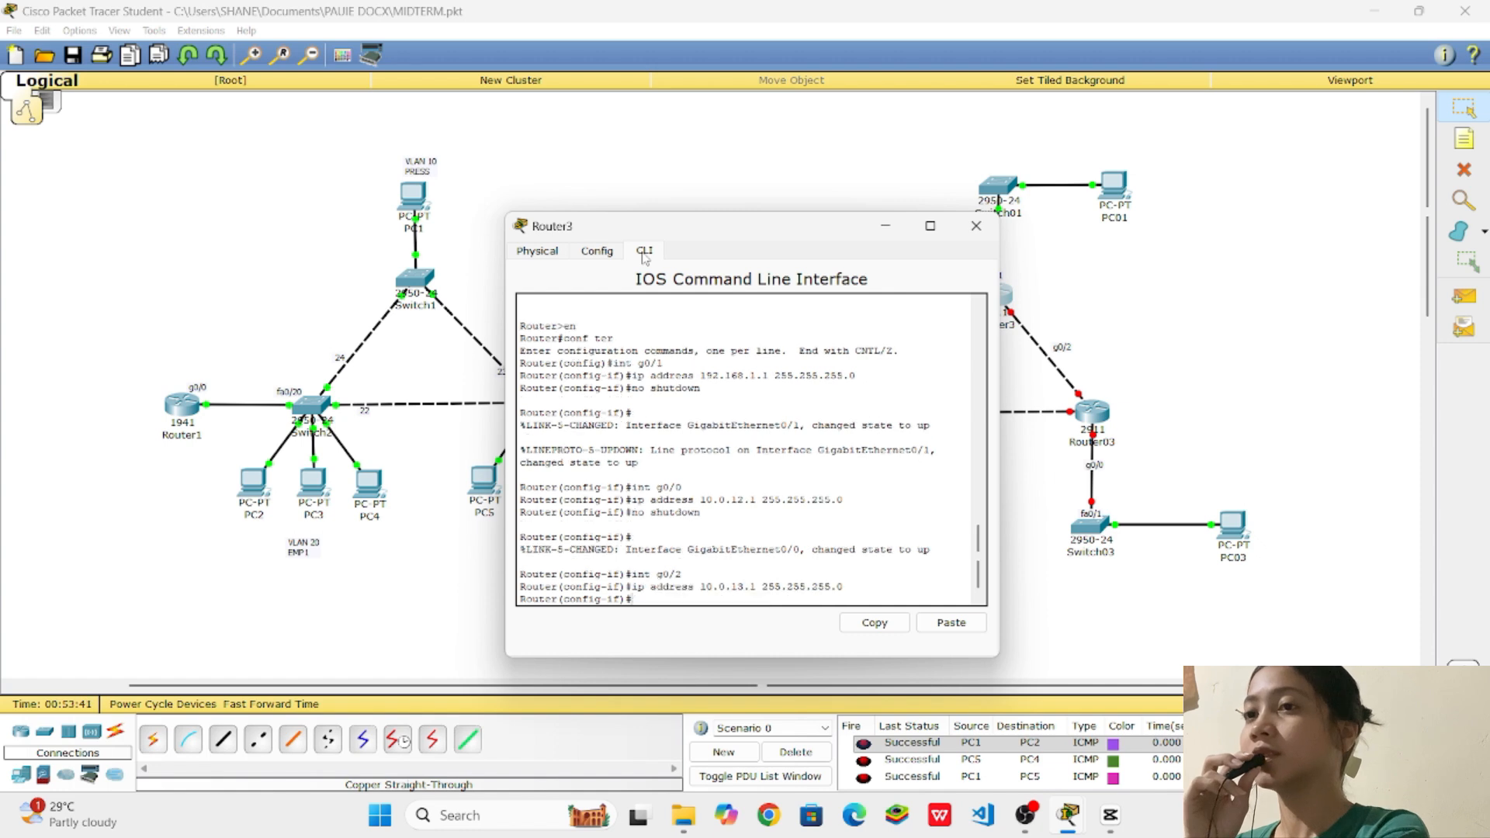
pyautogui.press('Up')
pyautogui.press('Up')
pyautogui.press('Up')
pyautogui.press('Return')
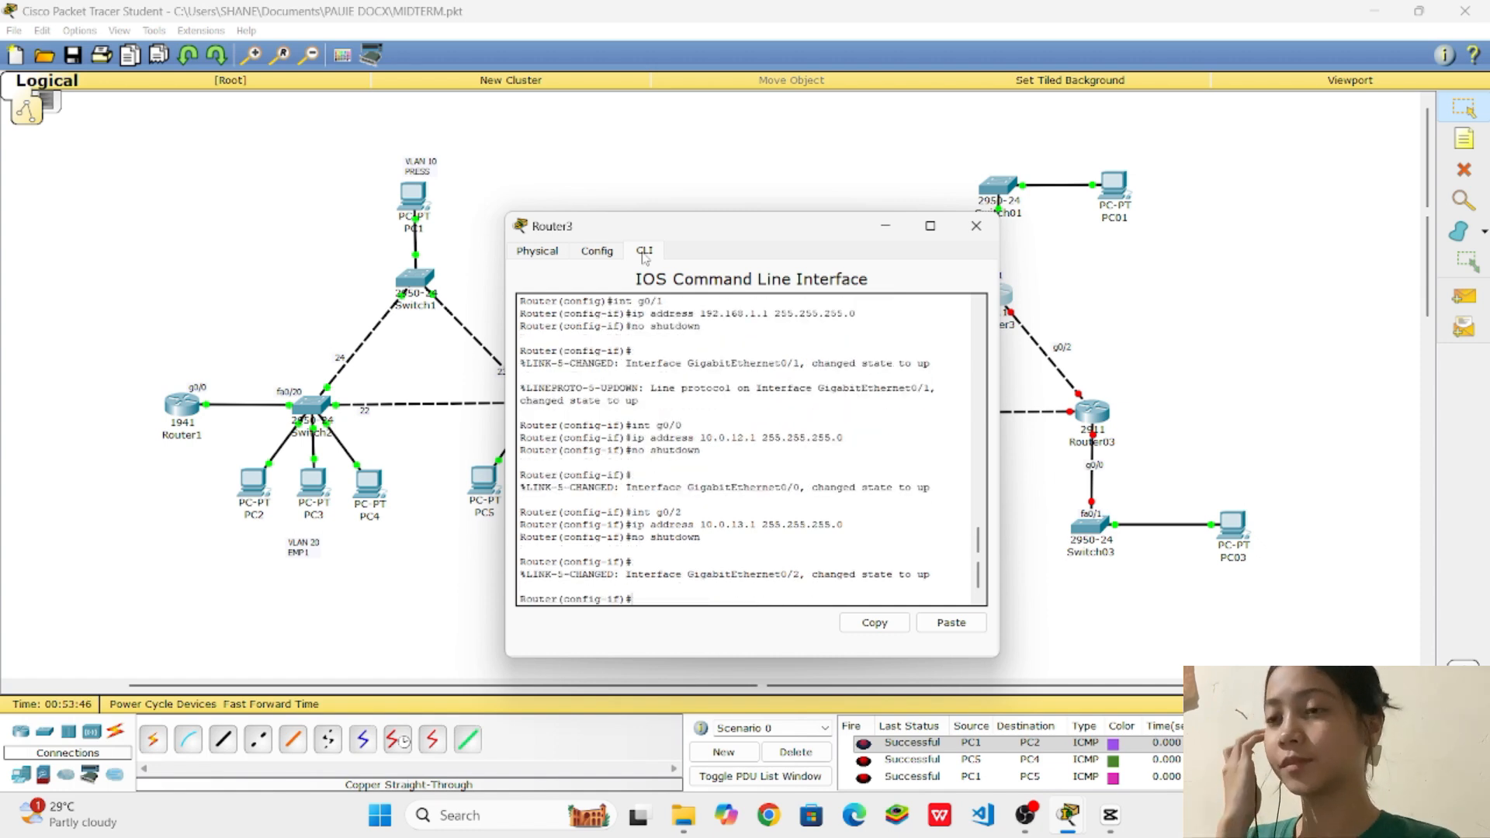
# Start OSPF routing process 1 on Router3
pyautogui.write('router od')
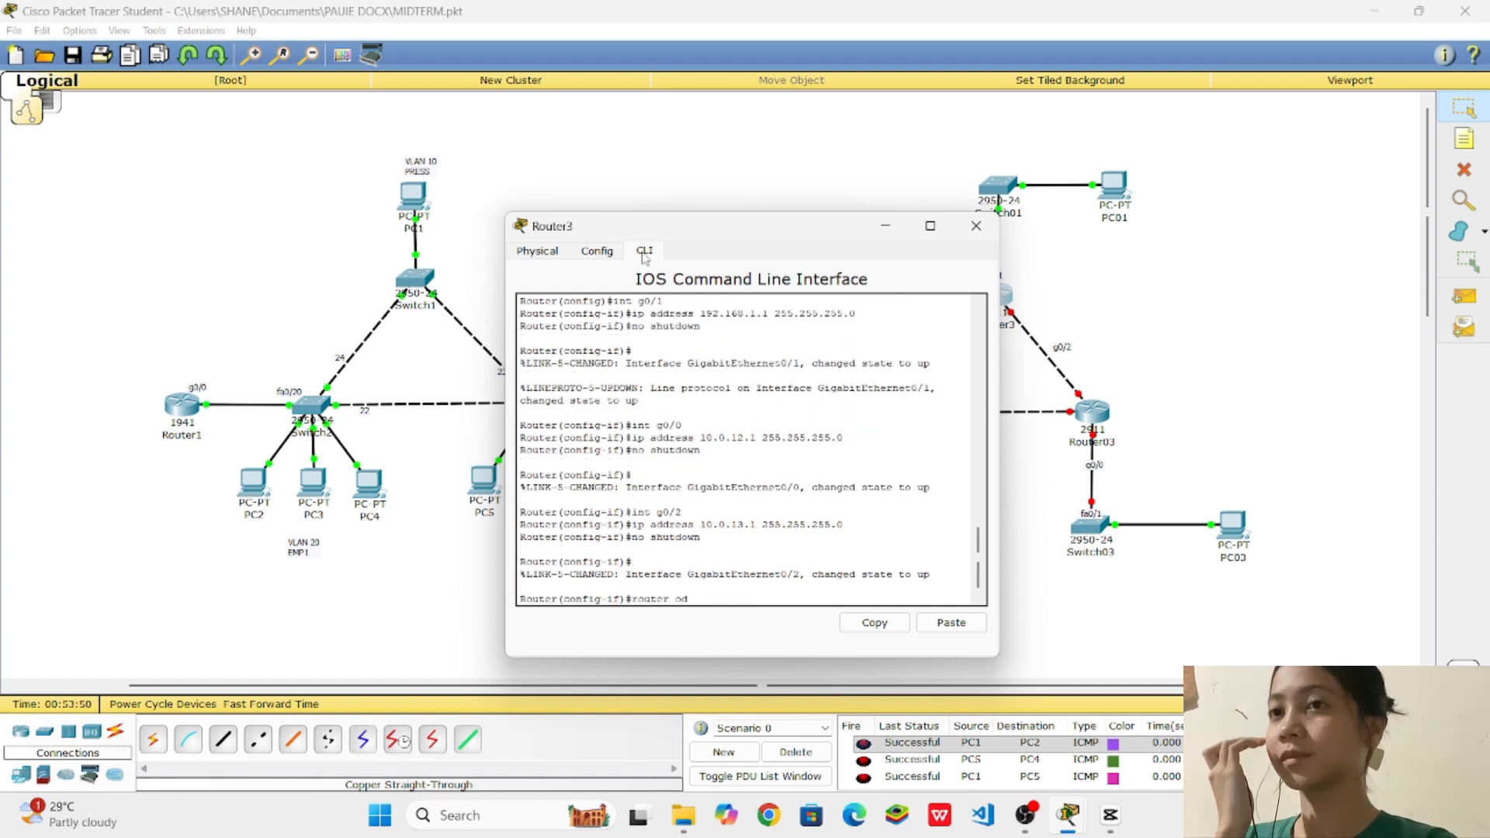
pyautogui.write('pf 1')
pyautogui.press('Return')
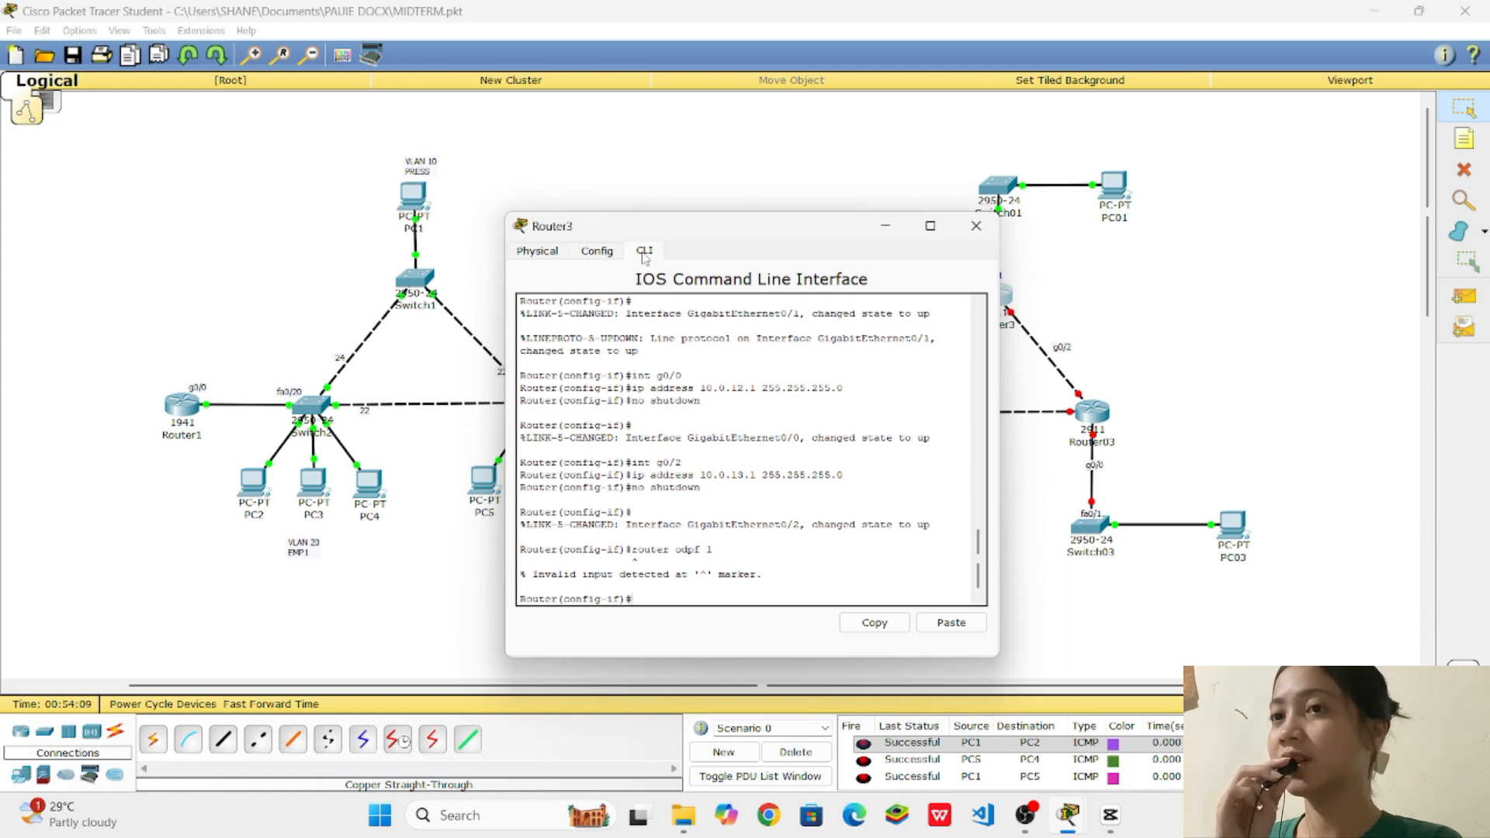
pyautogui.write('router o')
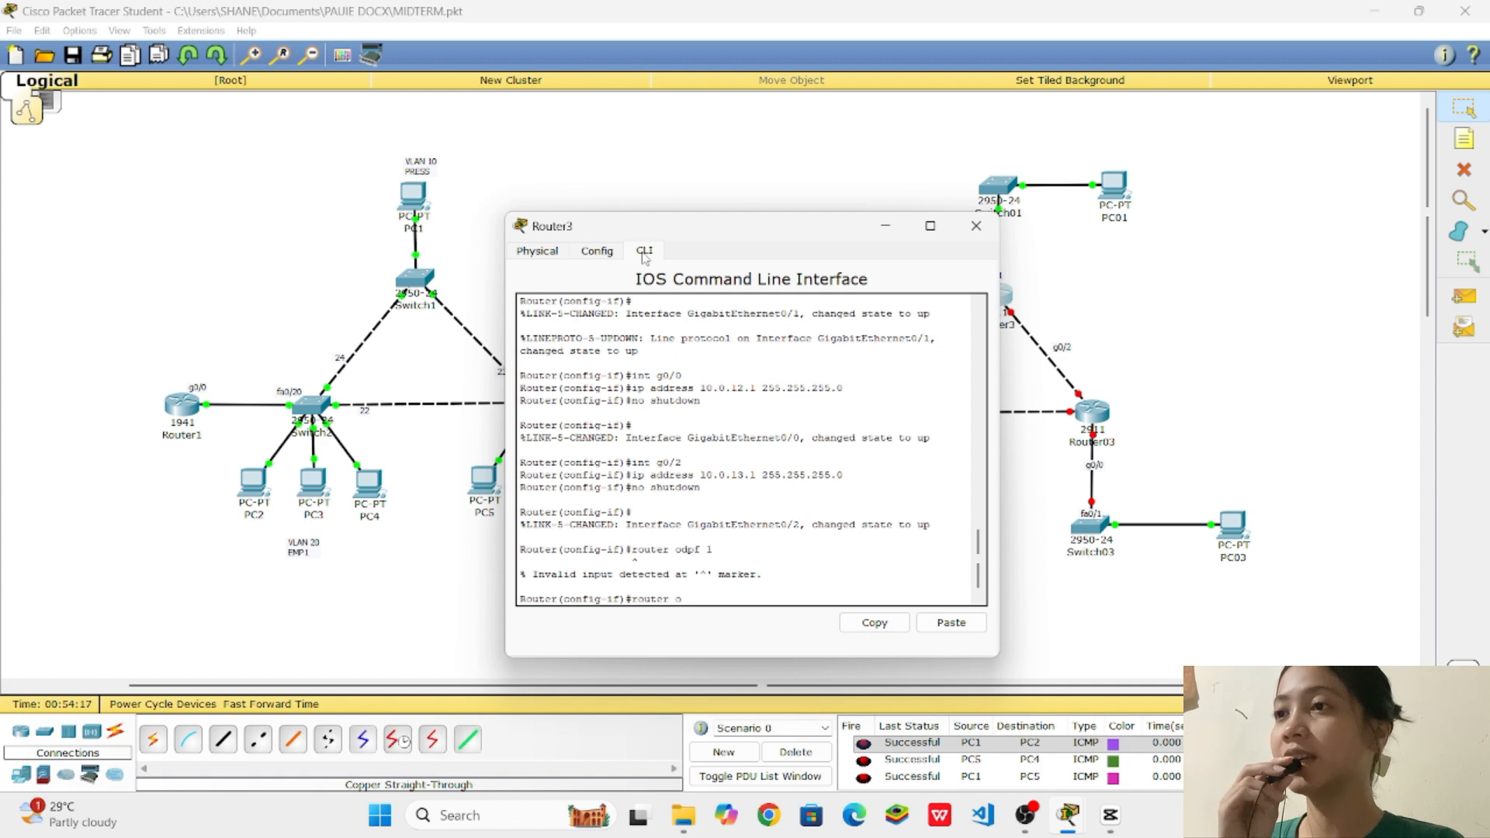
pyautogui.write('spf 1')
pyautogui.press('Return')
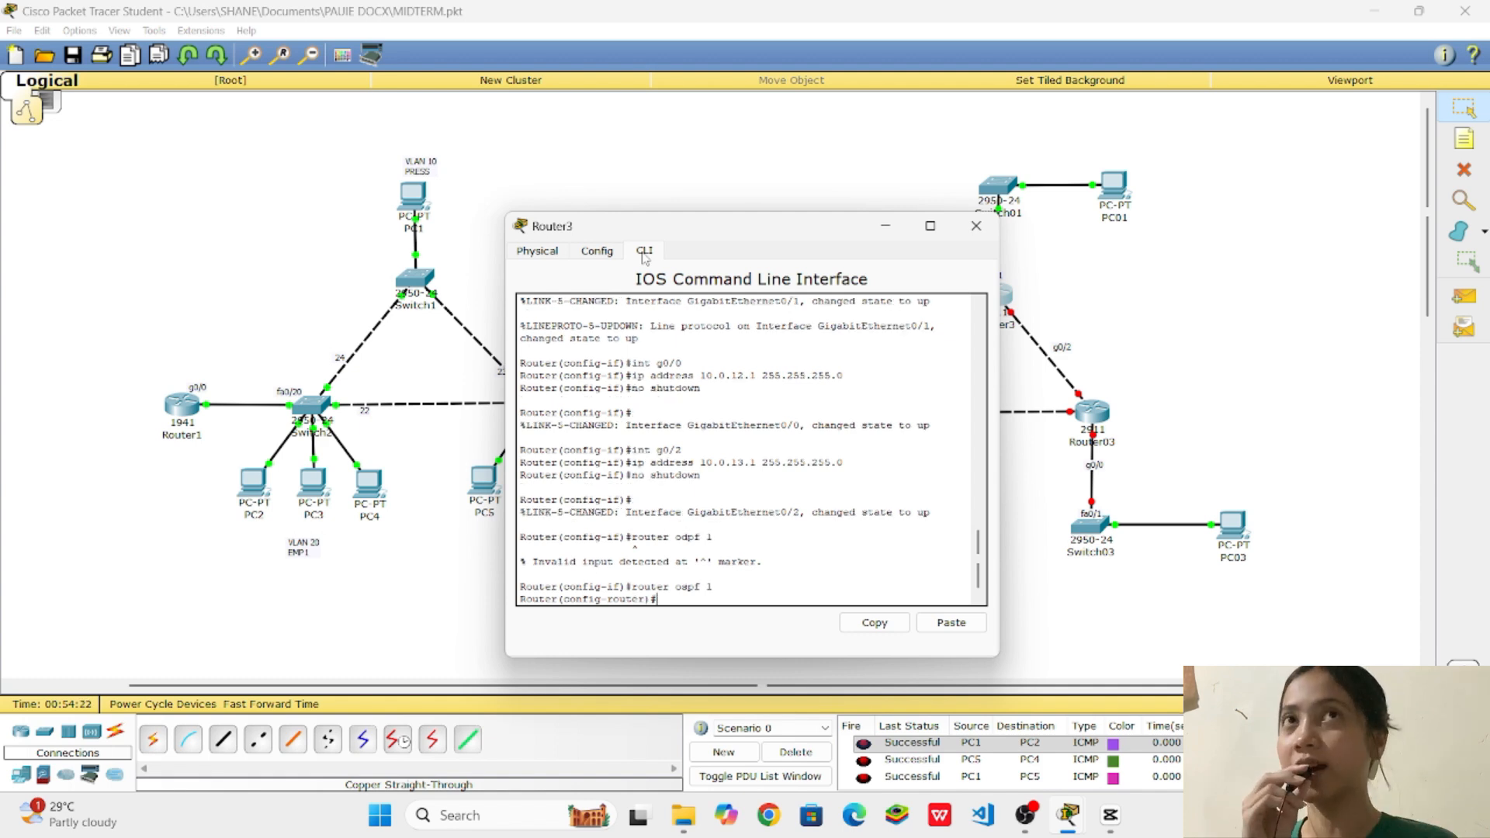
# Advertise network 192.168.1.0 with wildcard 0.0.0.255 in area 0 of Router3's OSPF process
pyautogui.write('network')
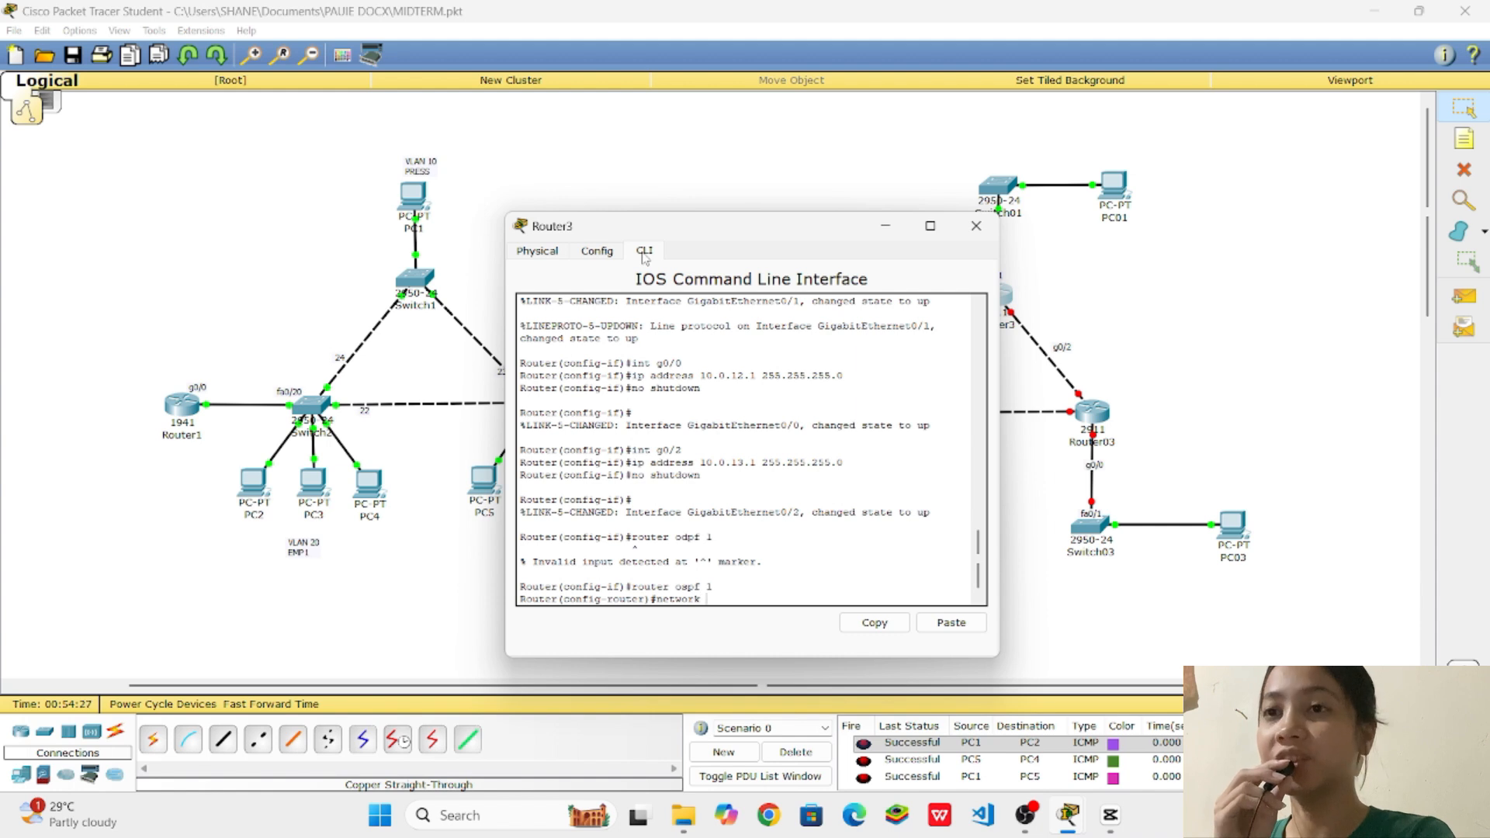
pyautogui.press('Up')
pyautogui.press('BackSpace')
pyautogui.press('Down')
pyautogui.write('1')
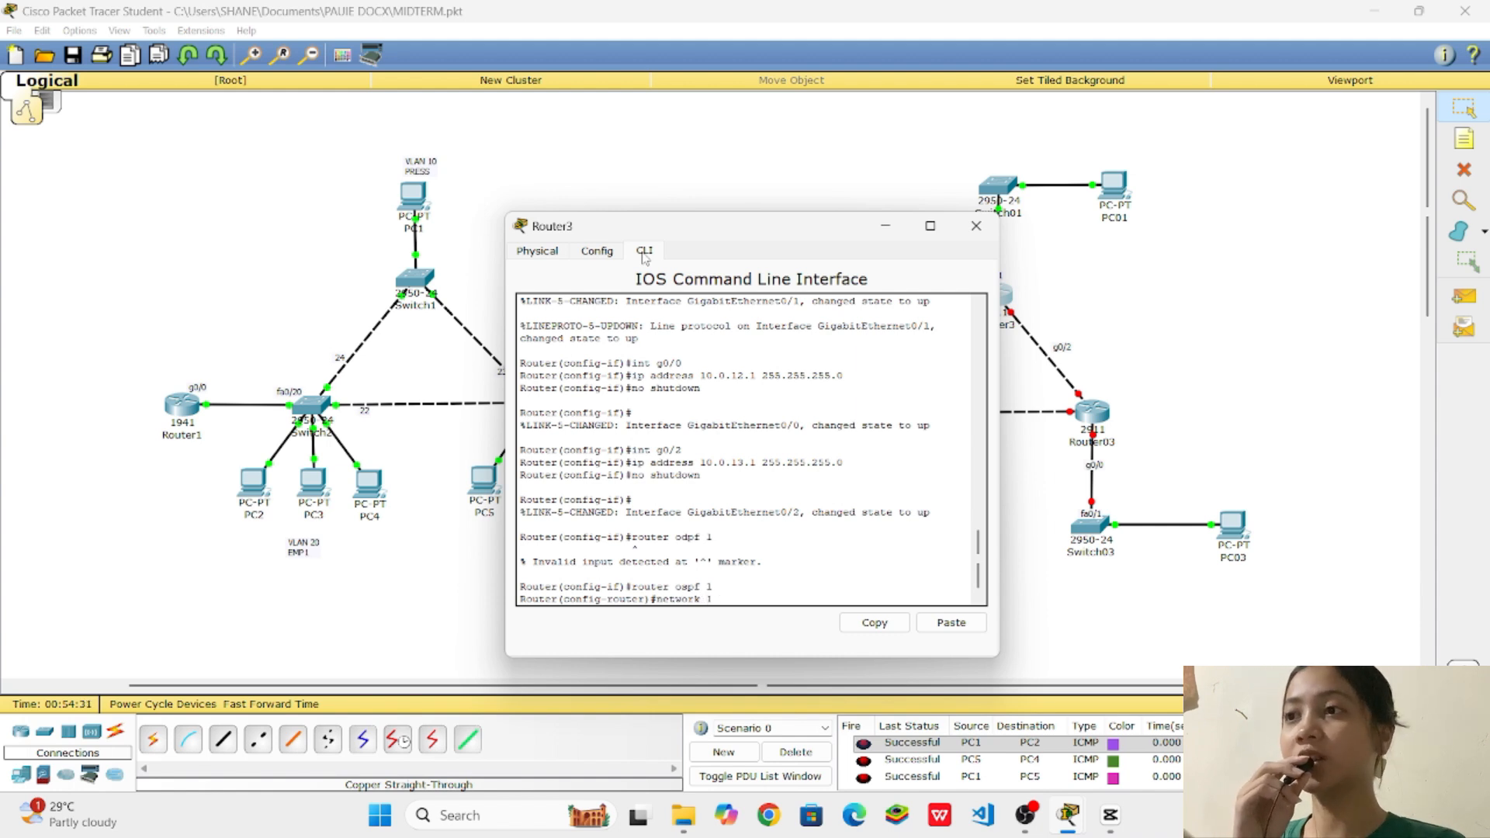
pyautogui.write('92.168.10.')
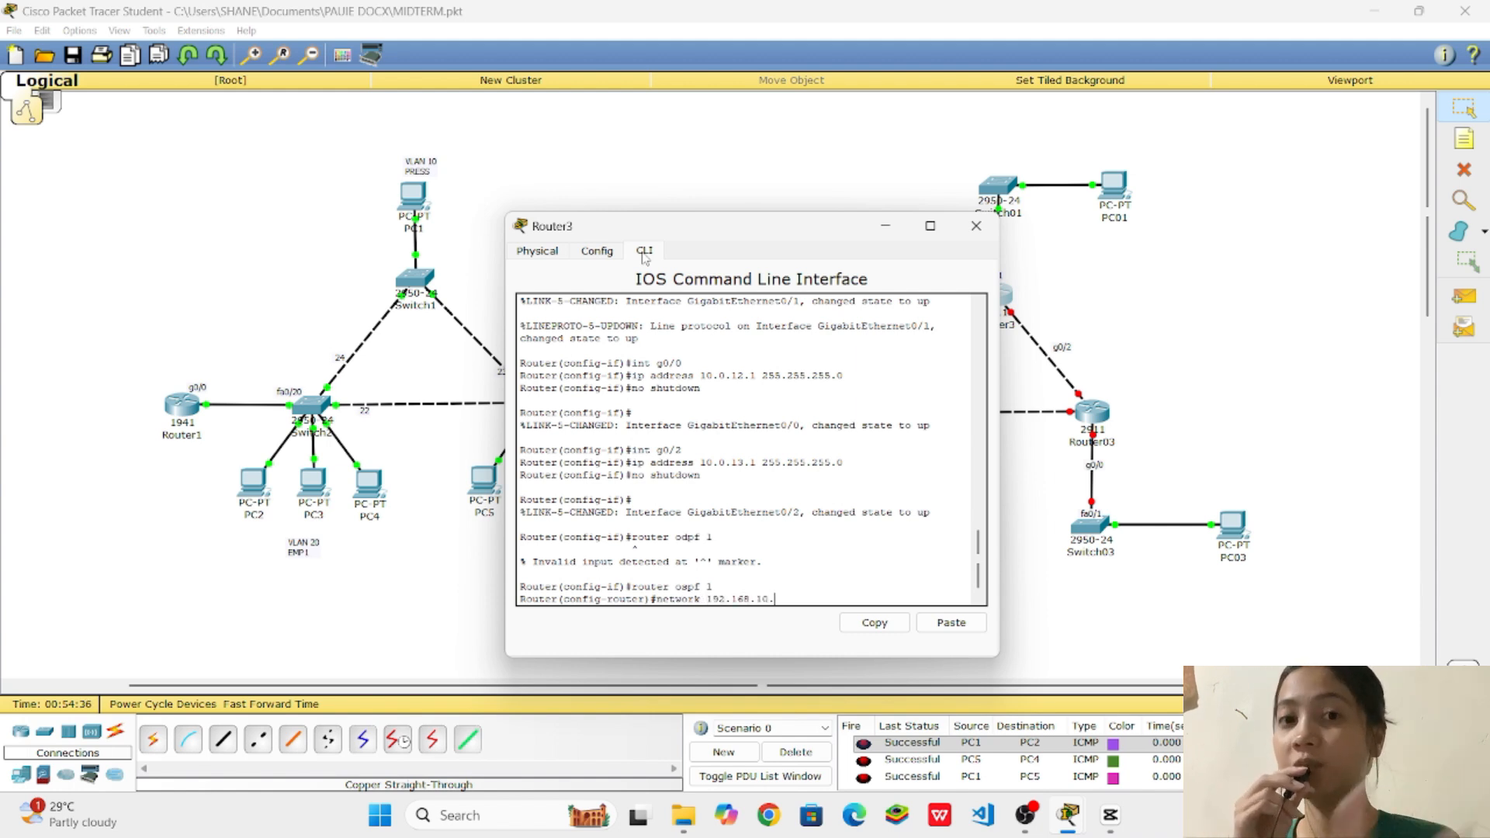
pyautogui.press('BackSpace')
pyautogui.press('BackSpace')
pyautogui.write('.0 ')
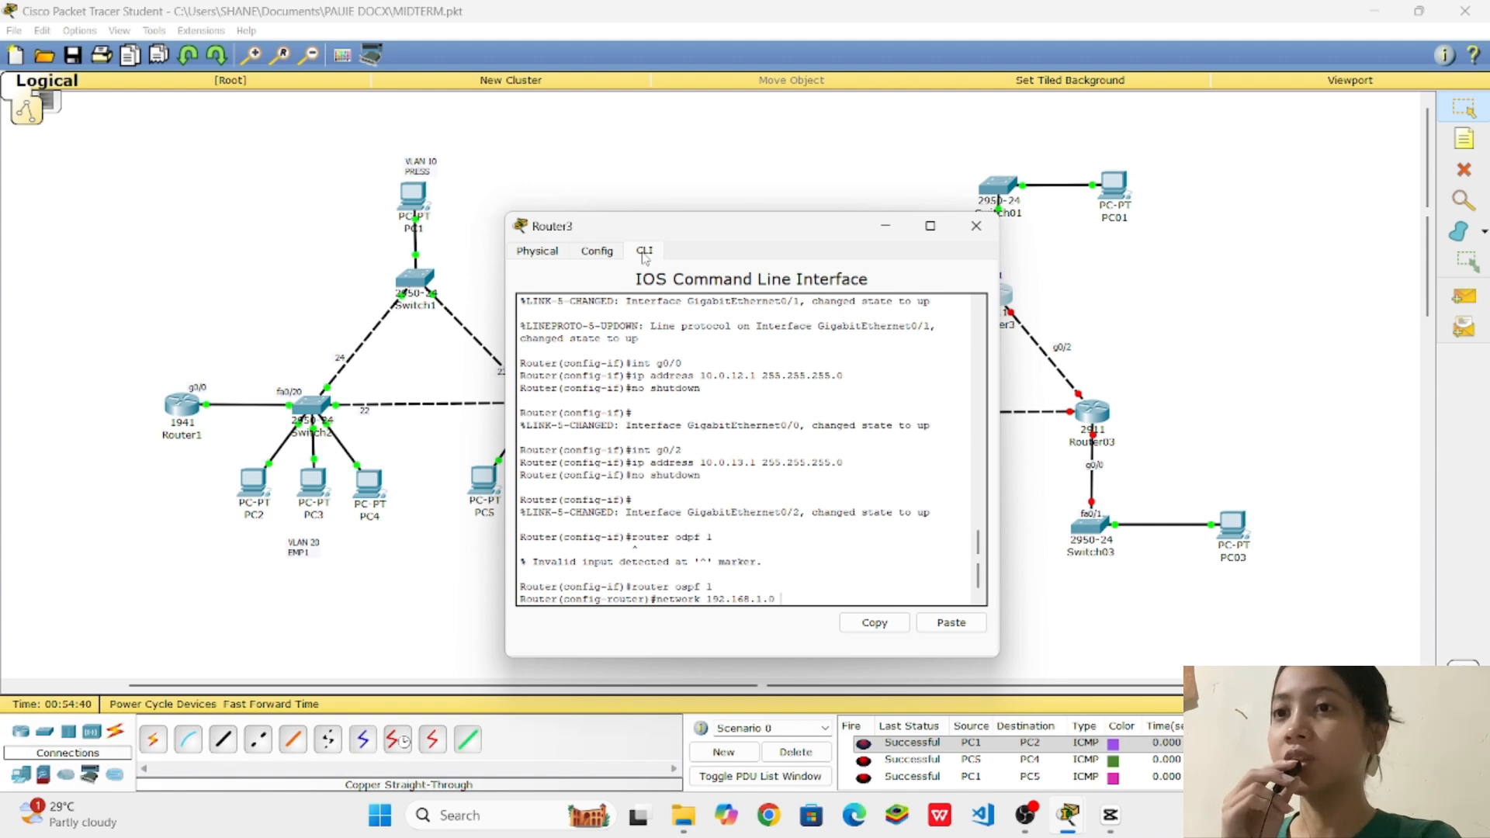
pyautogui.write('0.0.0.255')
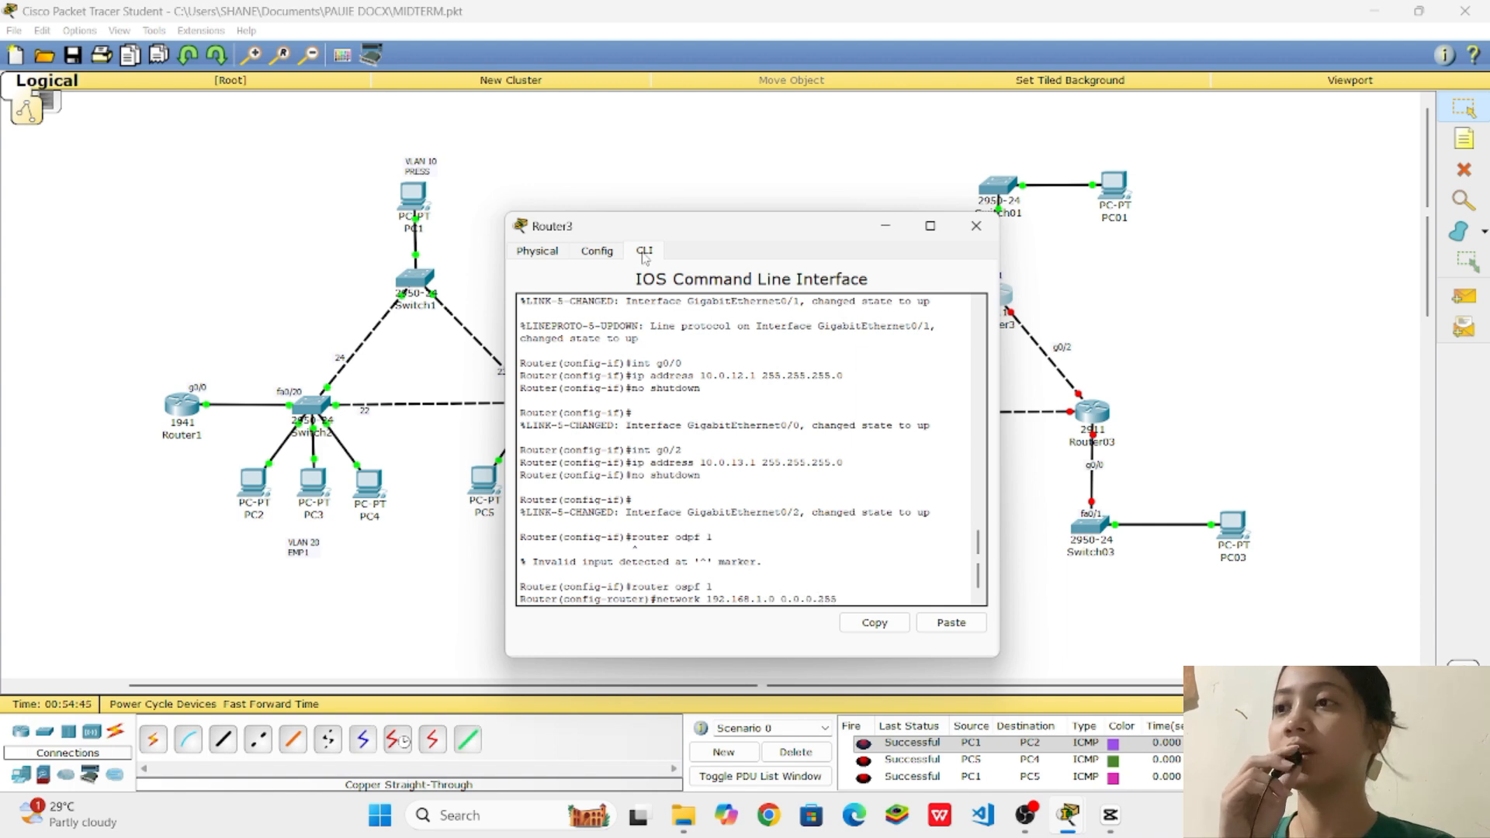
pyautogui.write(' area 0')
pyautogui.press('Return')
# Advertise network 10.0.12.0 with wildcard 0.0.0.3 in area 0 of Router3's OSPF process
pyautogui.press('Up')
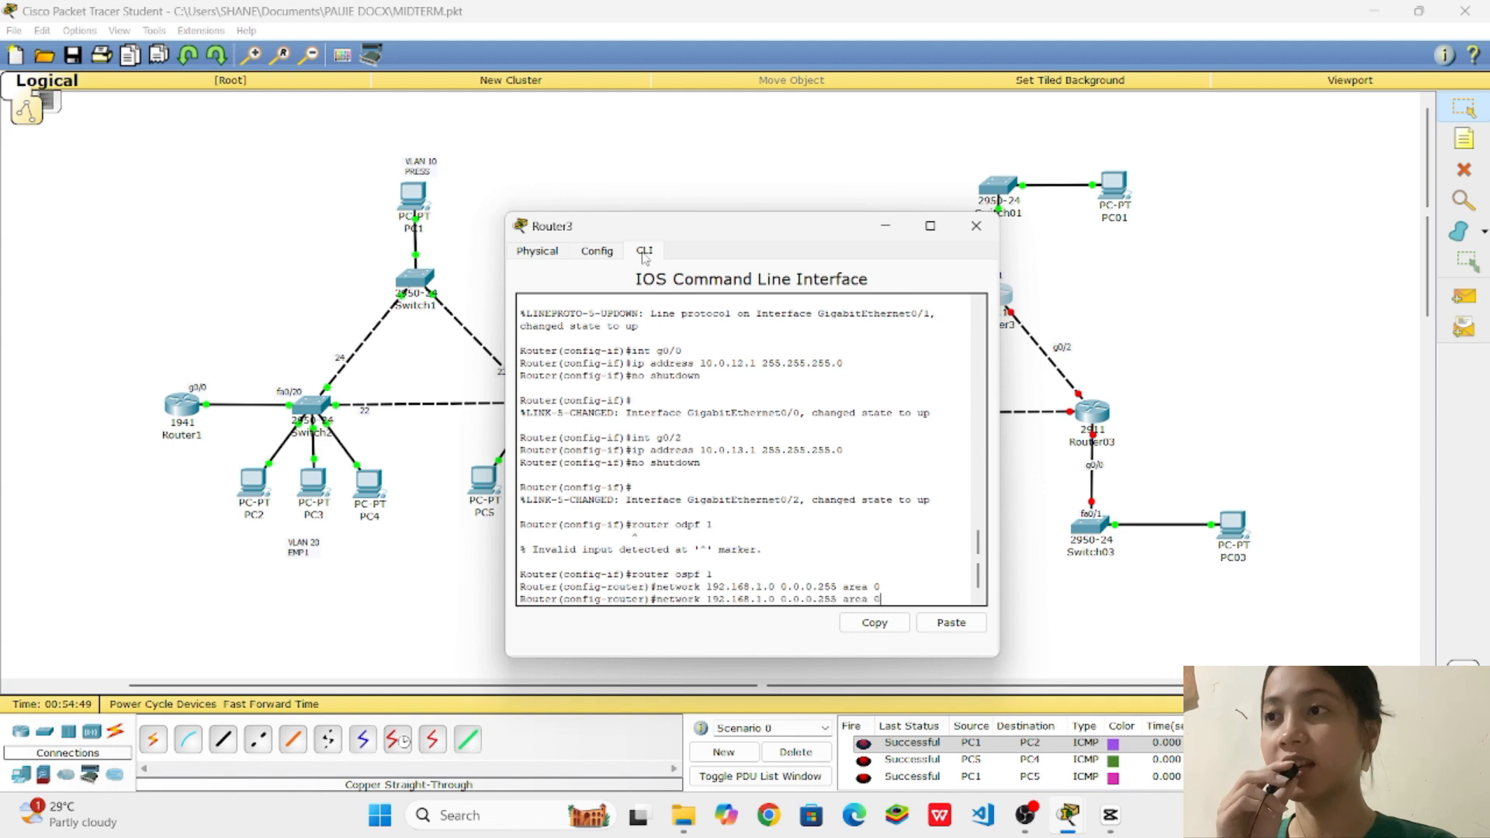
pyautogui.press('BackSpace')
pyautogui.press('BackSpace')
pyautogui.press('BackSpace')
pyautogui.press('BackSpace')
pyautogui.press('BackSpace')
pyautogui.press('BackSpace')
pyautogui.press('BackSpace')
pyautogui.press('BackSpace')
pyautogui.press('BackSpace')
pyautogui.press('BackSpace')
pyautogui.press('BackSpace')
pyautogui.press('BackSpace')
pyautogui.press('BackSpace')
pyautogui.press('BackSpace')
pyautogui.press('BackSpace')
pyautogui.press('BackSpace')
pyautogui.press('BackSpace')
pyautogui.press('BackSpace')
pyautogui.press('BackSpace')
pyautogui.press('BackSpace')
pyautogui.write('10.0')
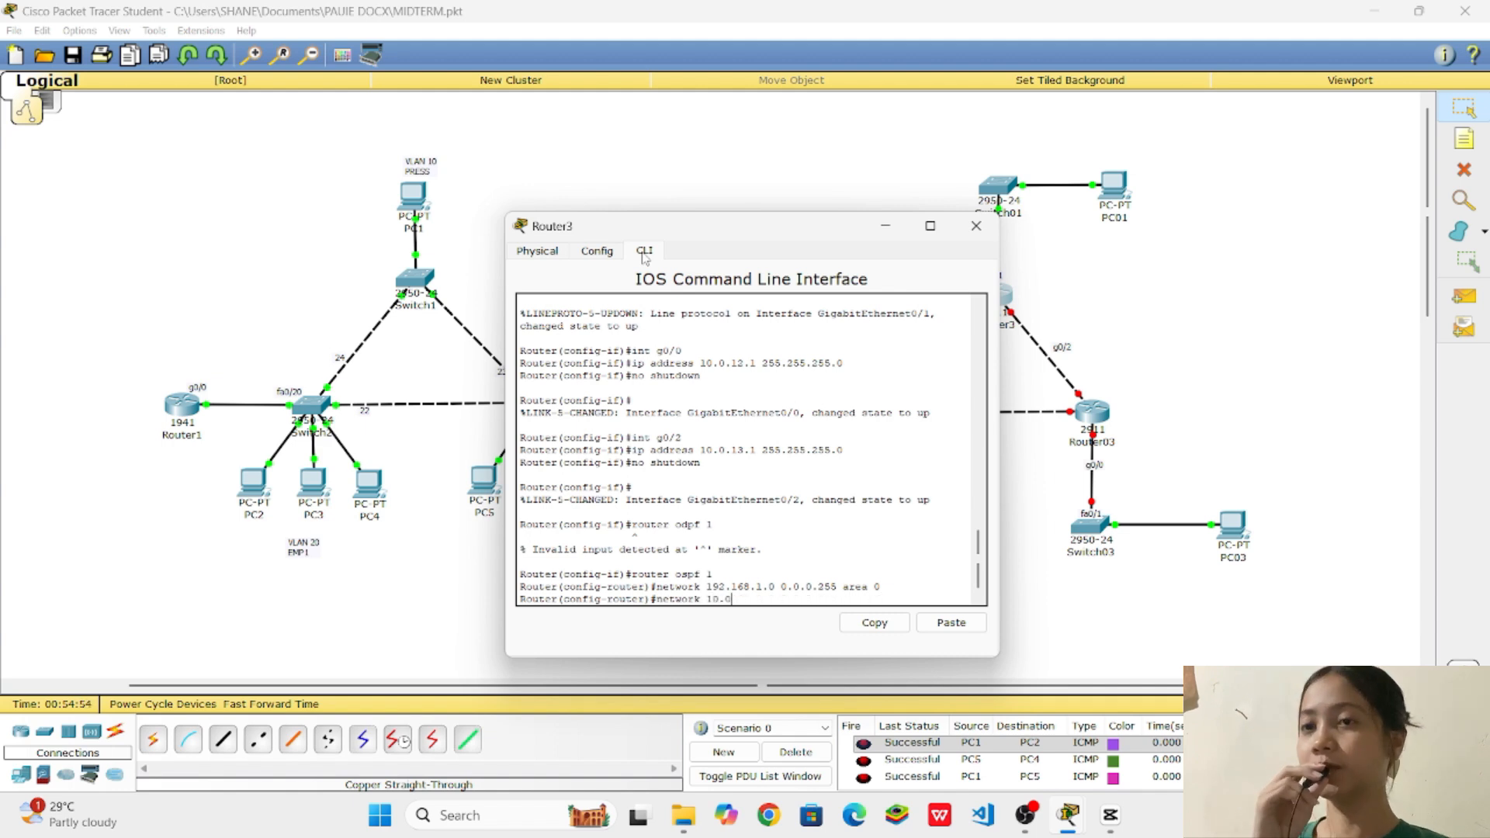
pyautogui.write('.12.0 0.0.')
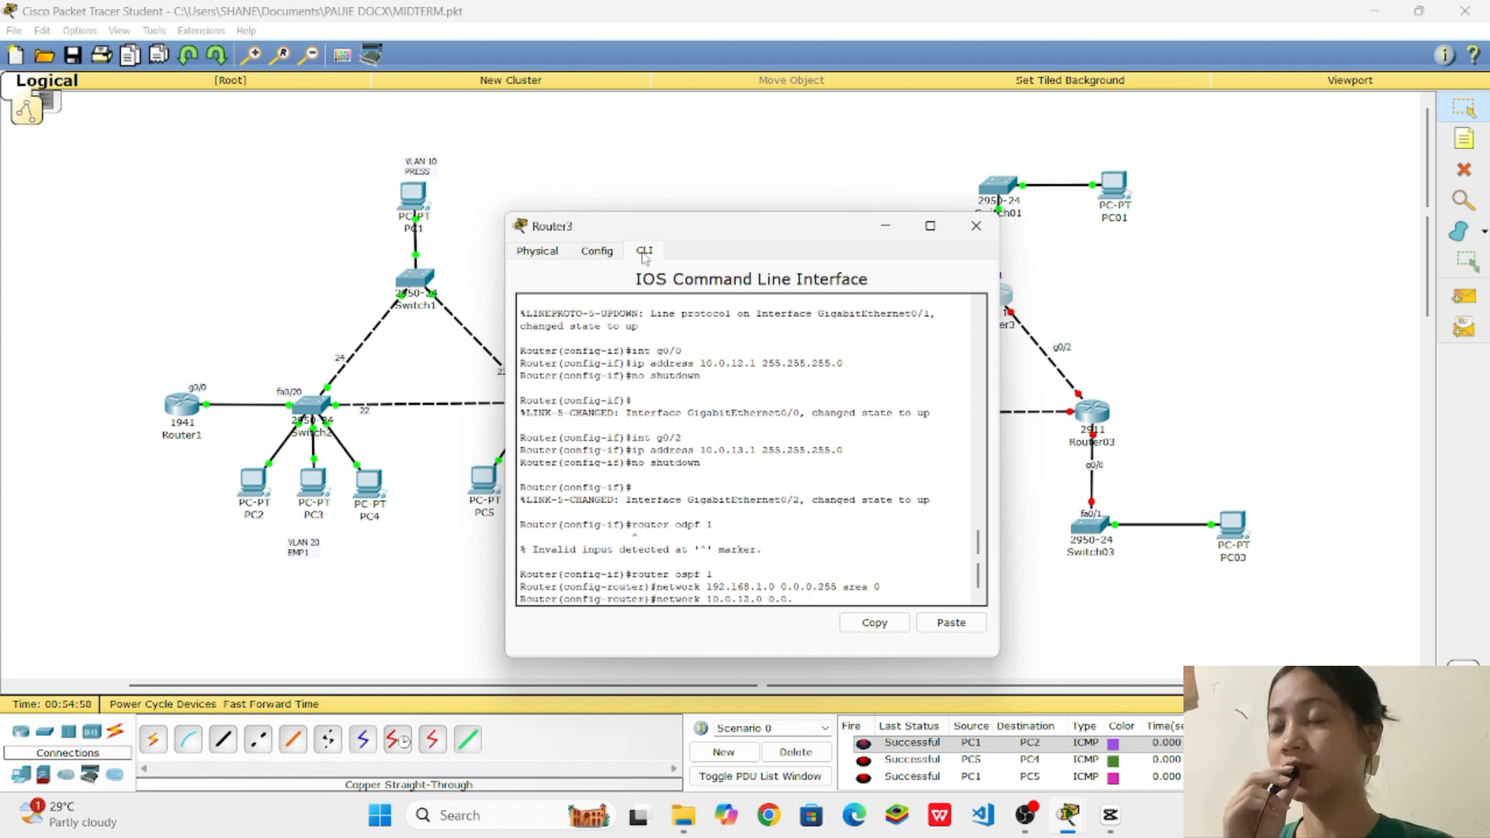
pyautogui.write('0.3 are')
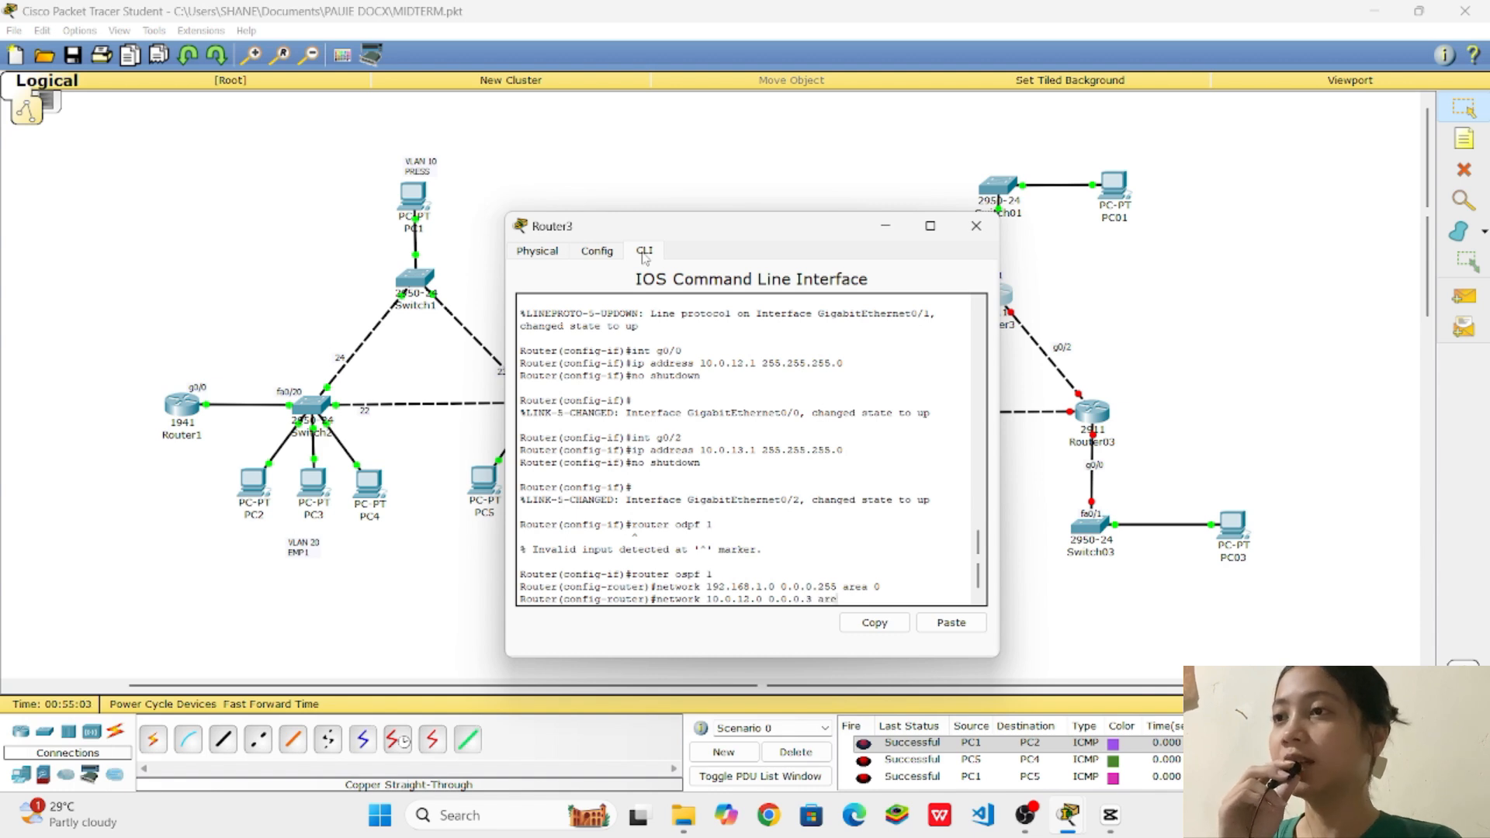
pyautogui.write('a 0')
pyautogui.press('Return')
# Advertise network 10.0.13.0 with wildcard 0.0.0.3 in area 0 on Router3 and exit the OSPF configuration
pyautogui.press('Up')
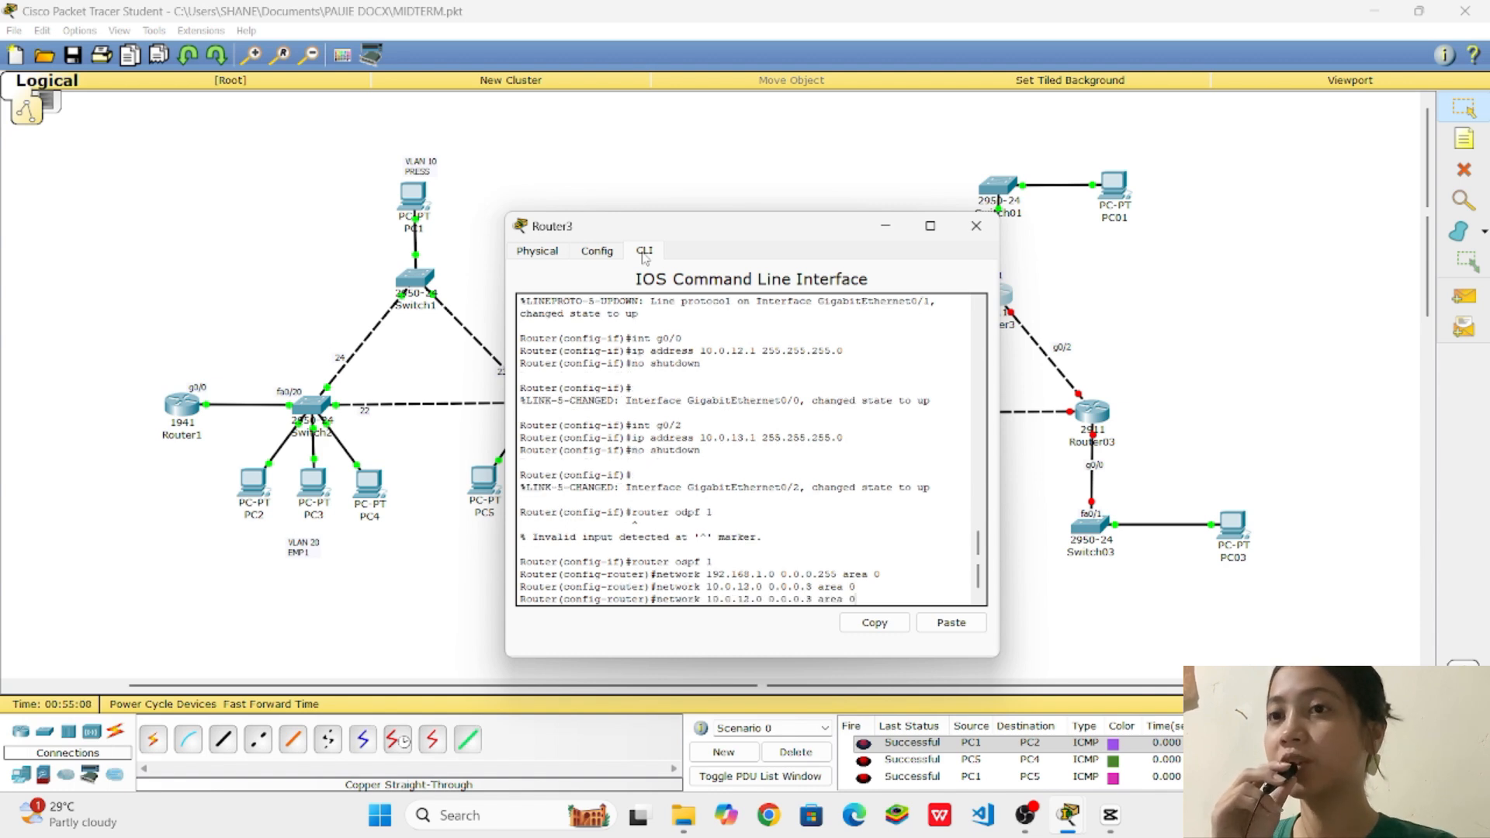
pyautogui.press('Left')
pyautogui.press('Left')
pyautogui.press('Left')
pyautogui.press('Left')
pyautogui.press('Left')
pyautogui.press('Left')
pyautogui.press('Left')
pyautogui.press('Left')
pyautogui.press('Left')
pyautogui.press('Left')
pyautogui.press('Left')
pyautogui.press('Left')
pyautogui.press('Left')
pyautogui.press('Left')
pyautogui.press('Left')
pyautogui.press('Left')
pyautogui.press('Left')
pyautogui.press('BackSpace')
pyautogui.write('3')
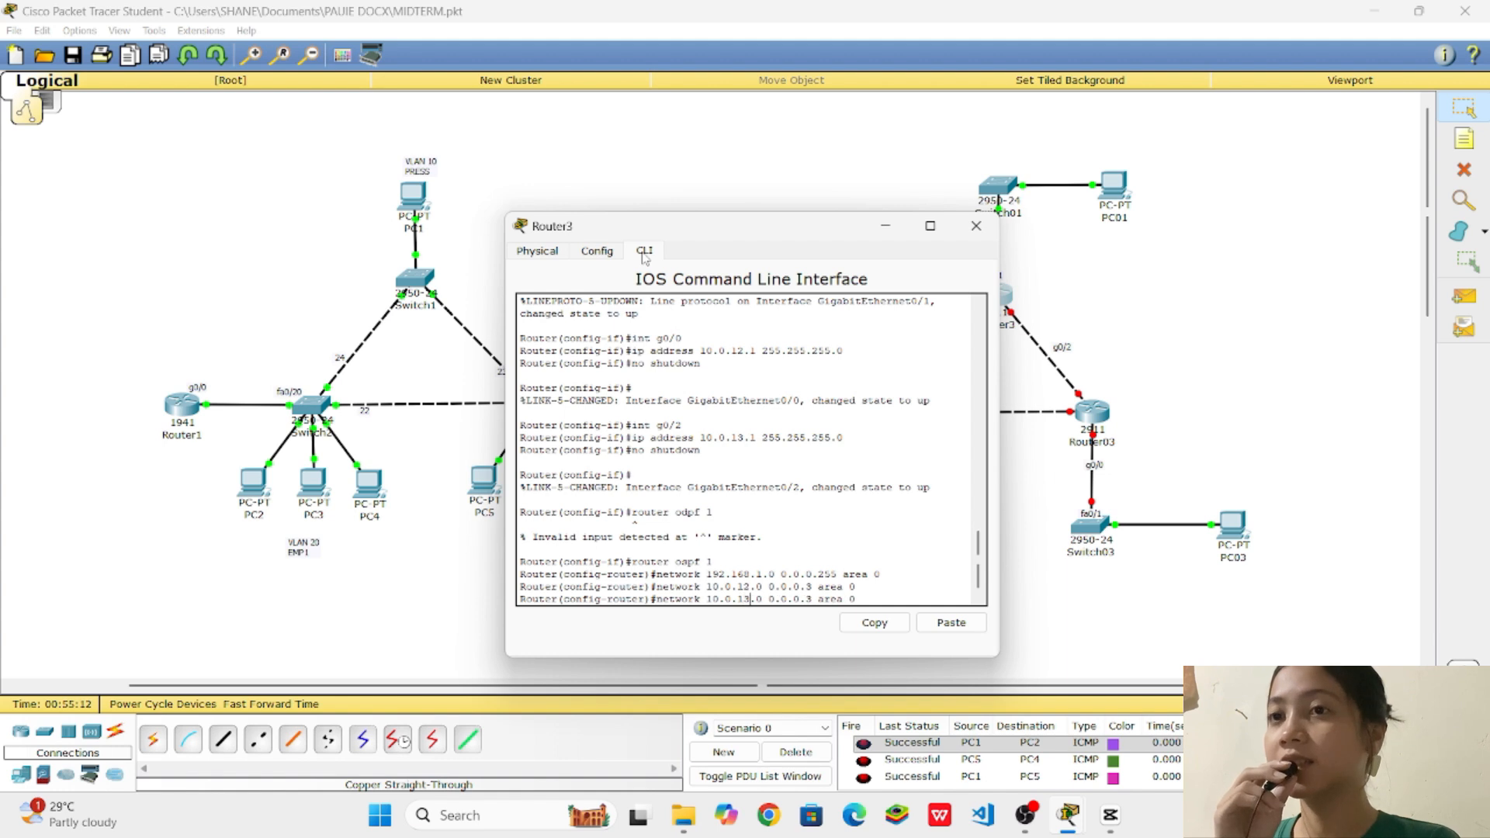
pyautogui.press('Return')
pyautogui.write('ex')
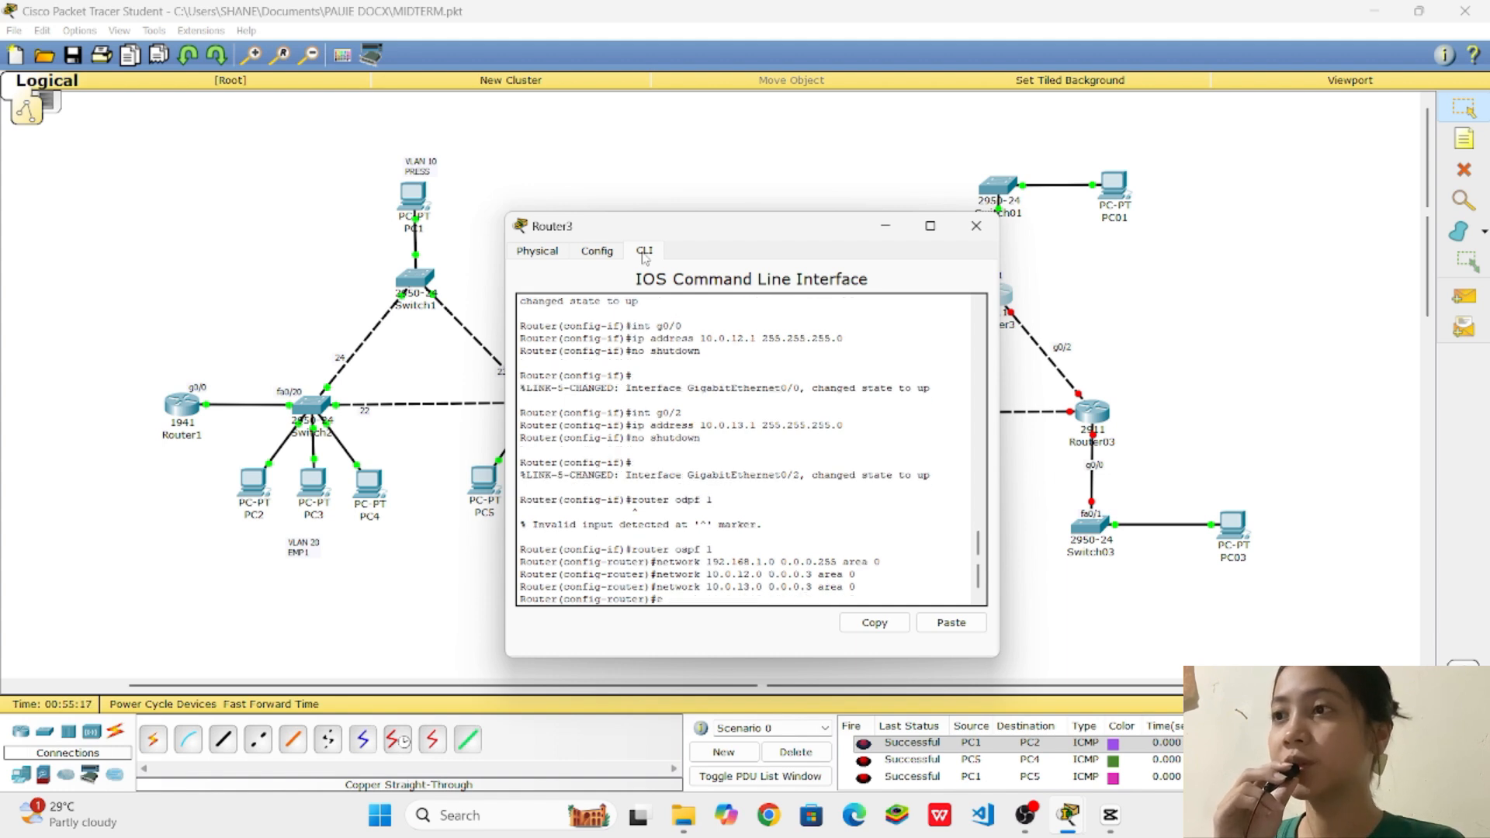
pyautogui.press('Return')
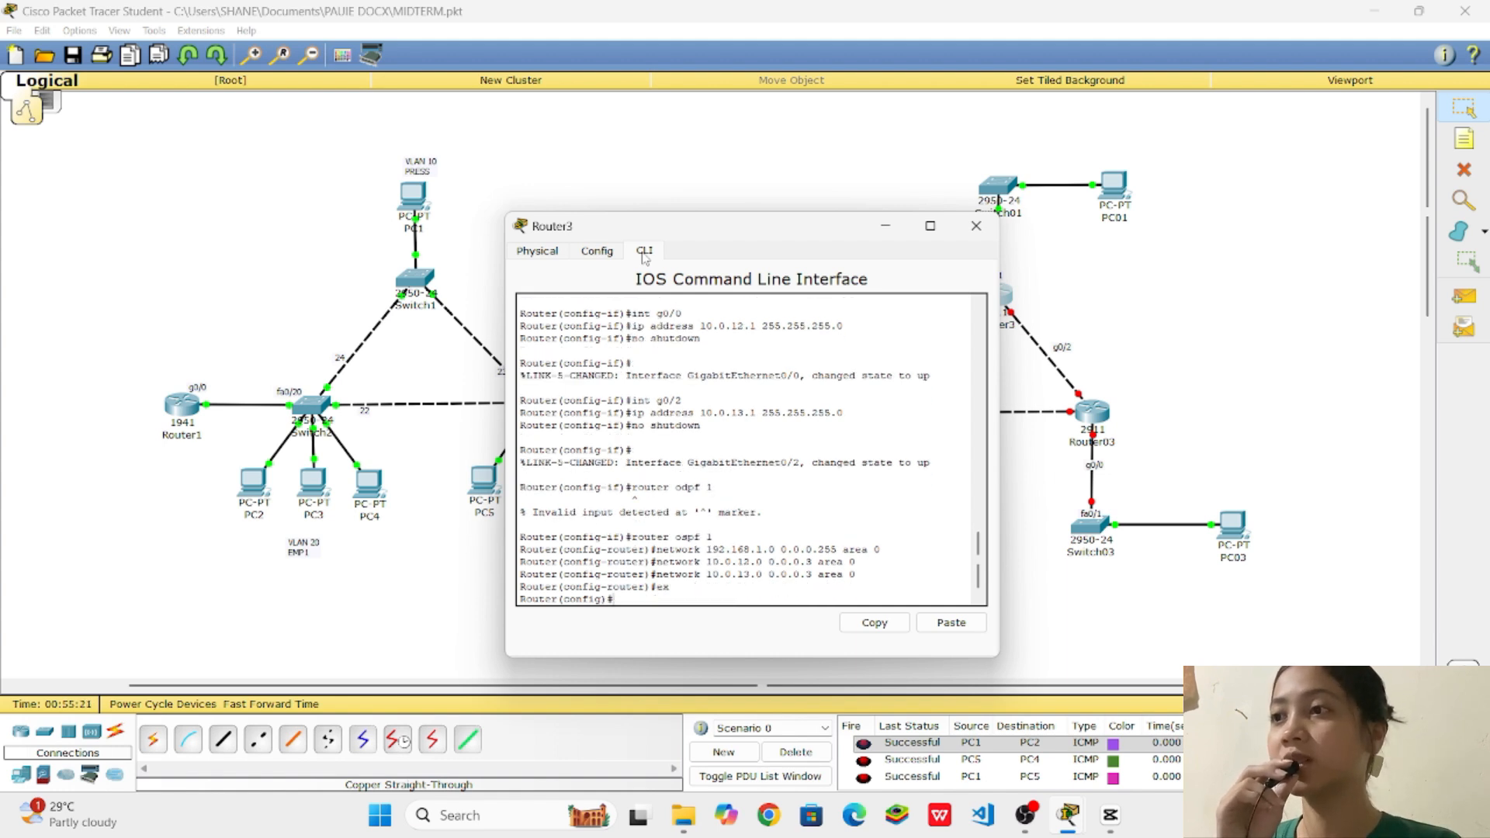
# Close Router3's configuration window and rename the router as Router01
pyautogui.click(976, 226)
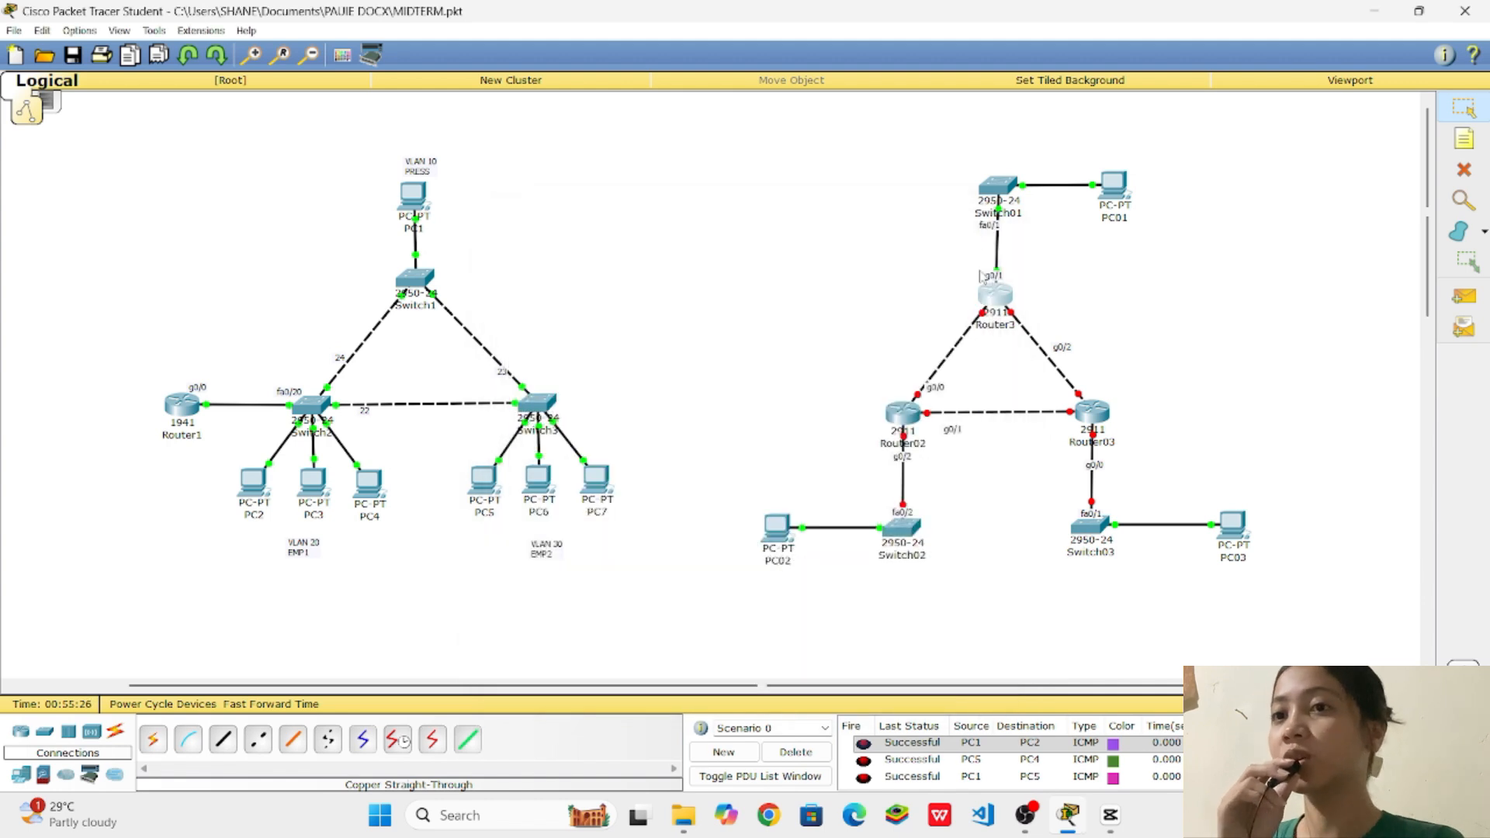
pyautogui.click(1013, 328)
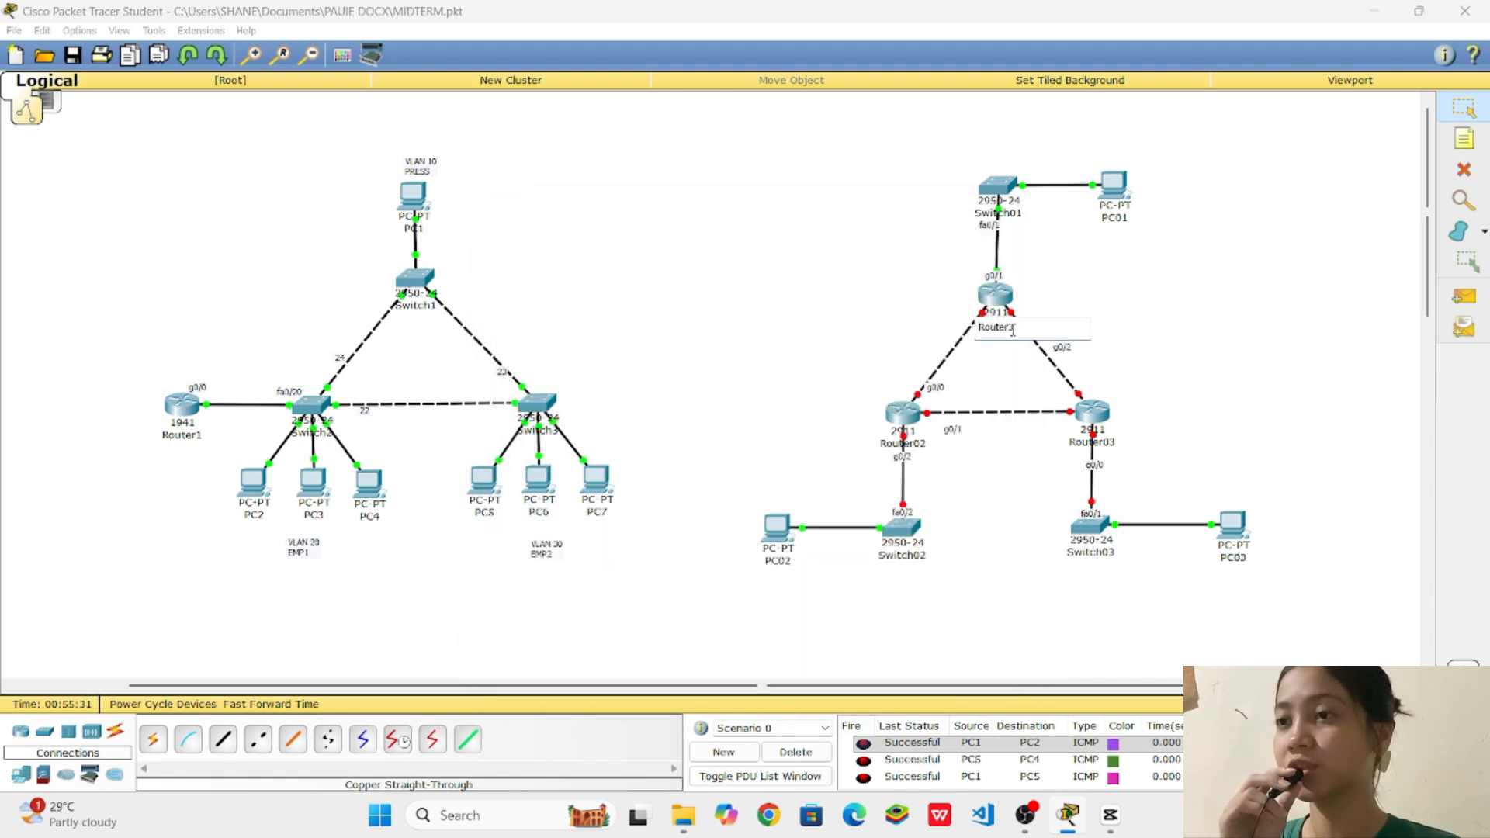
pyautogui.write('01')
# Open Router02's command line and enter global configuration mode
pyautogui.click(904, 416)
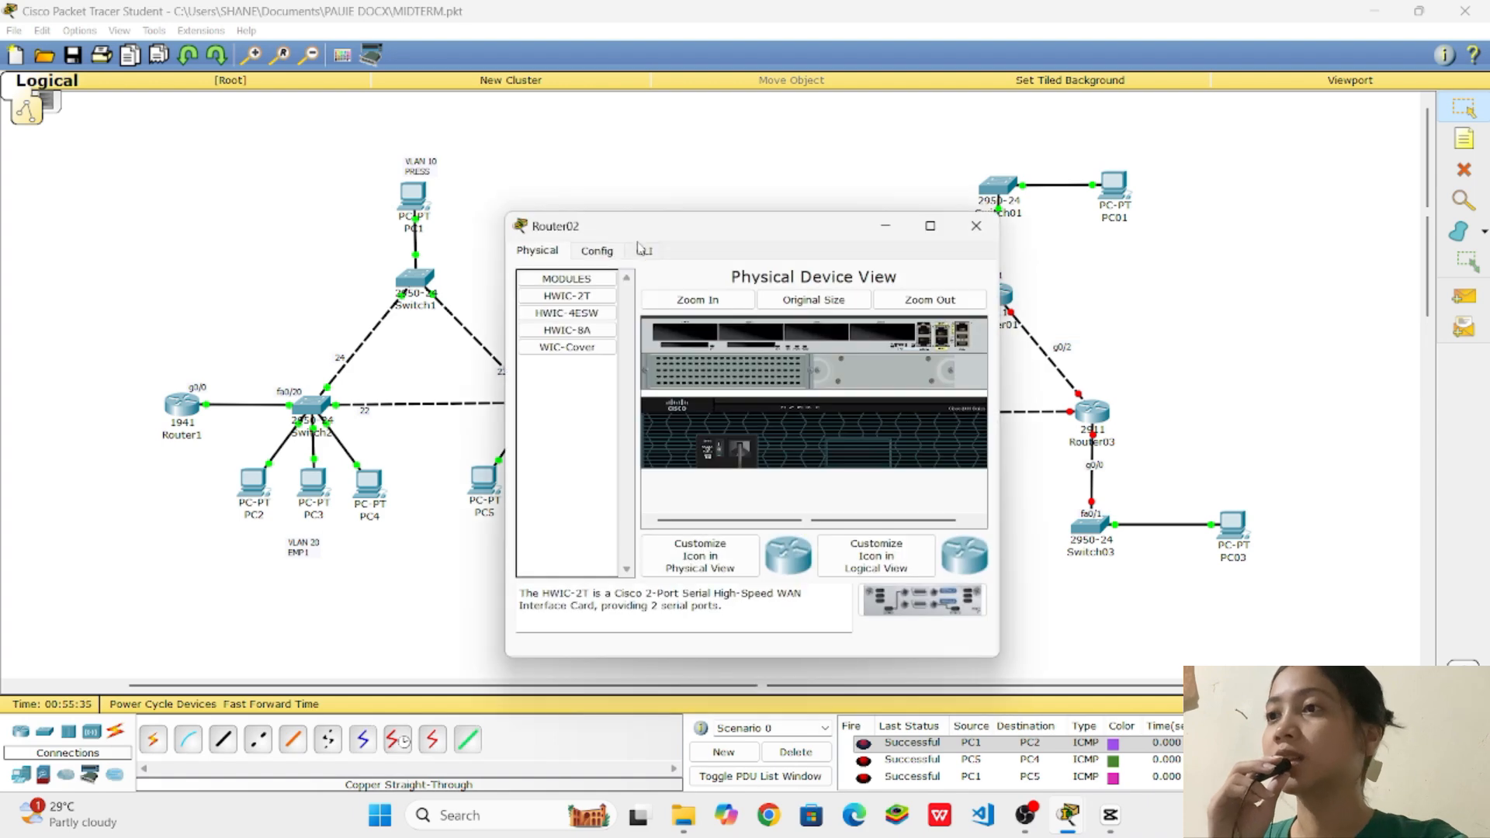
pyautogui.click(644, 250)
pyautogui.write('conf ter')
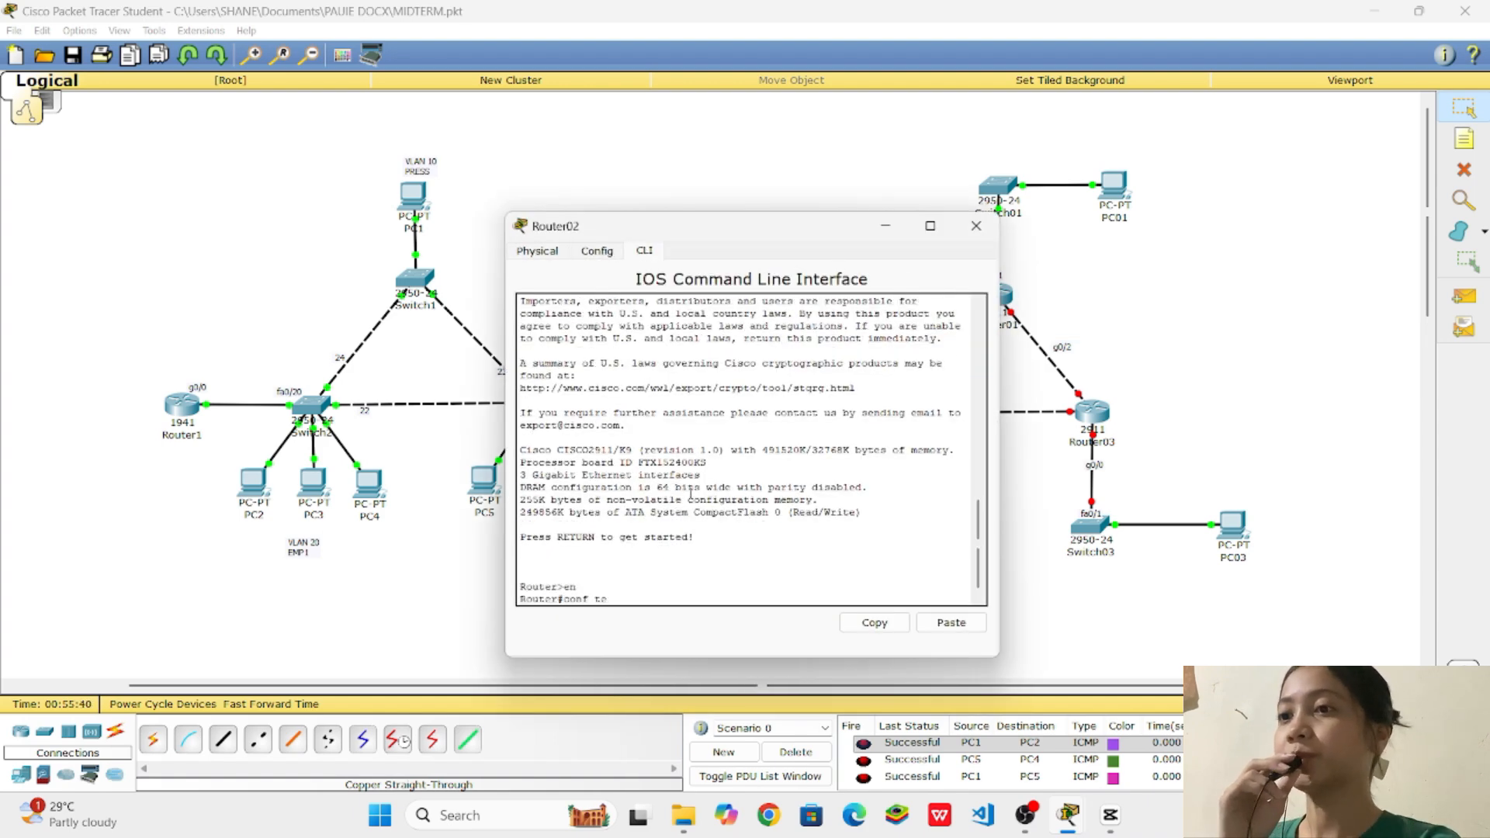
pyautogui.press('Return')
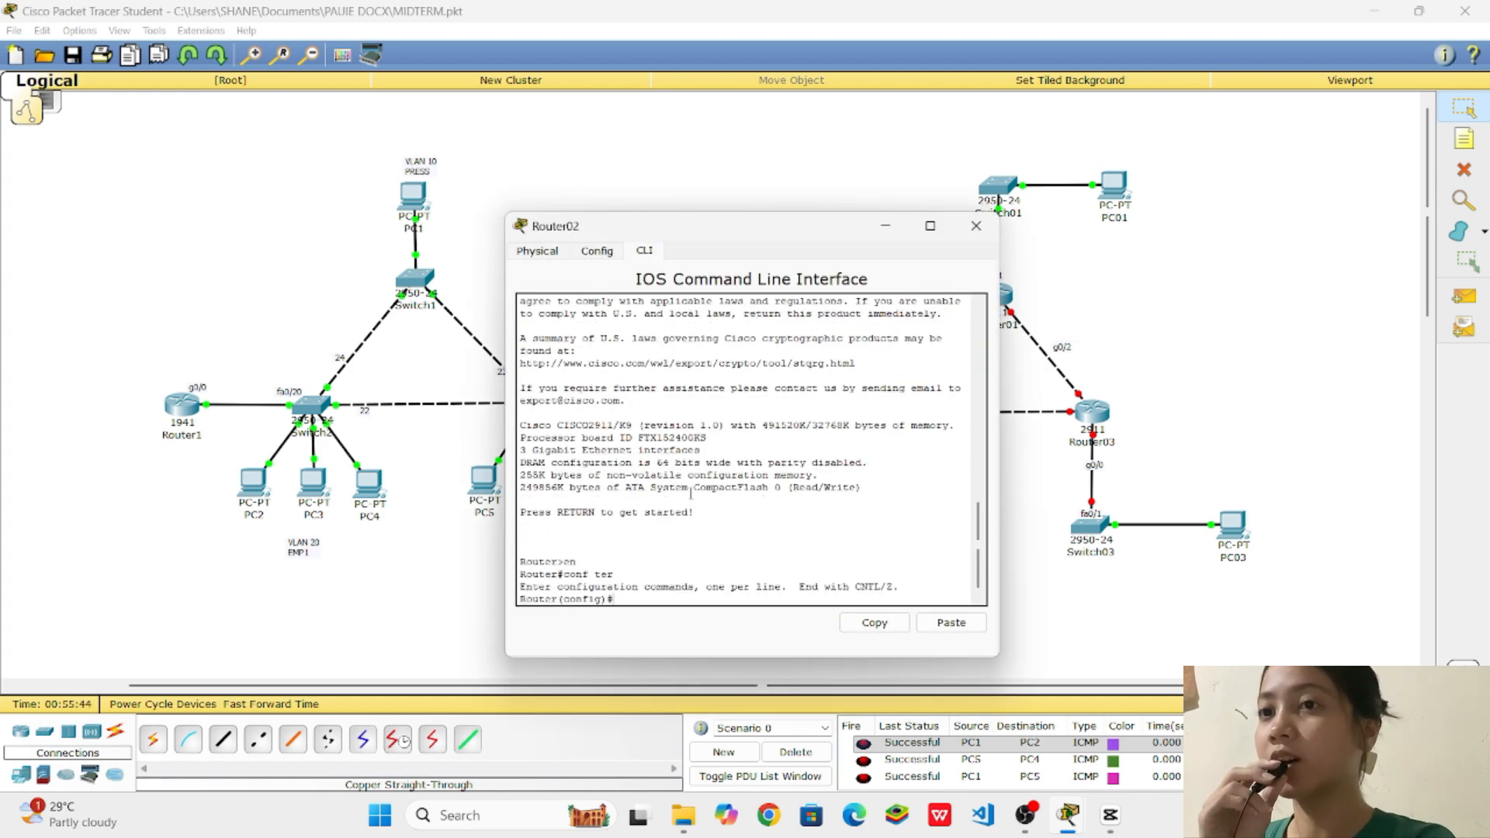
# Assign IP address 192.168.2.1 255.255.255.0 to interface g0/2 on Router02 and enable the interface
pyautogui.write('int ')
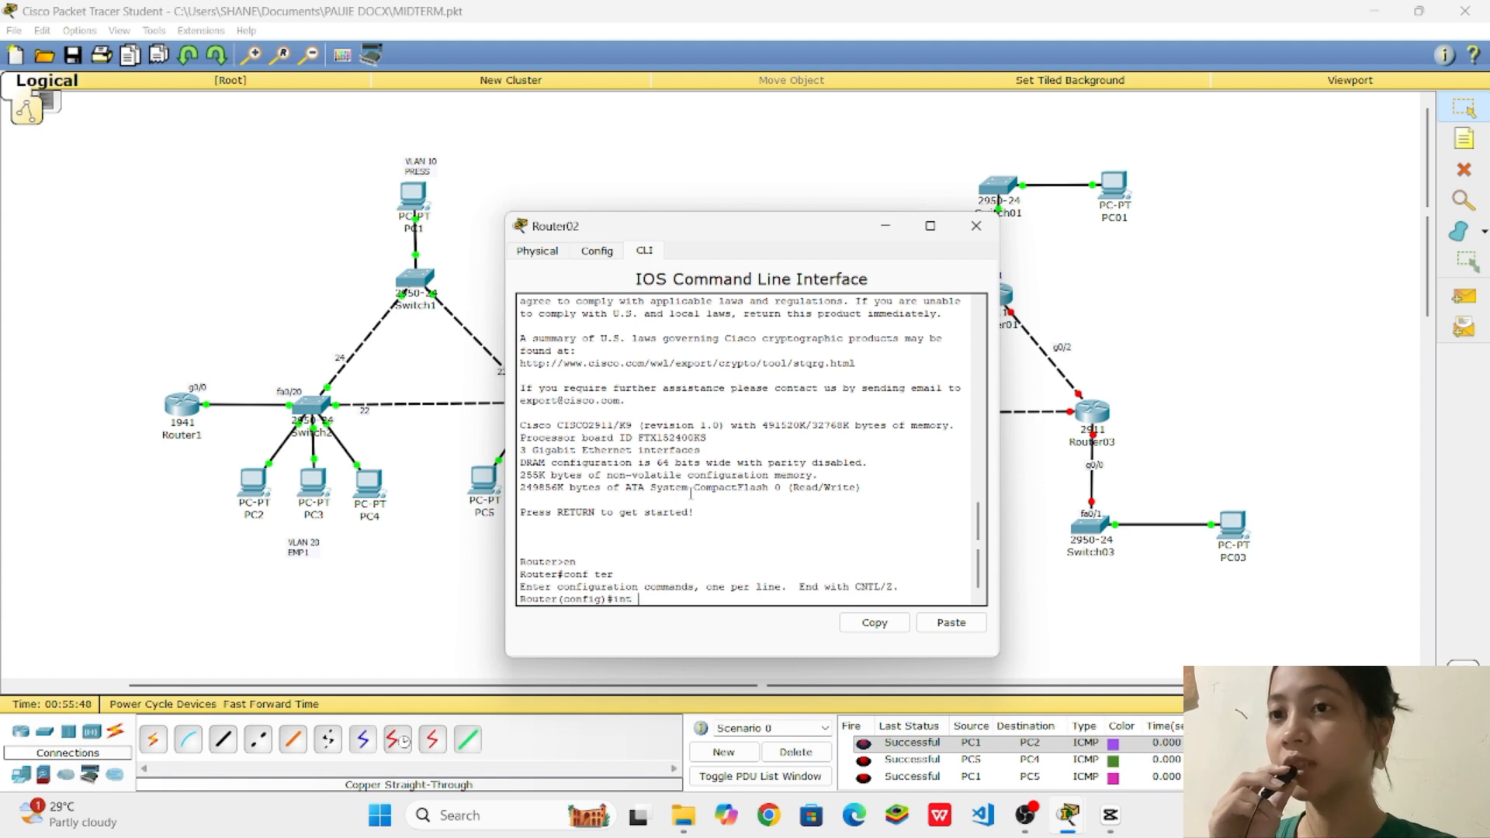
pyautogui.write('g0/2')
pyautogui.press('Return')
pyautogui.write('ip ad')
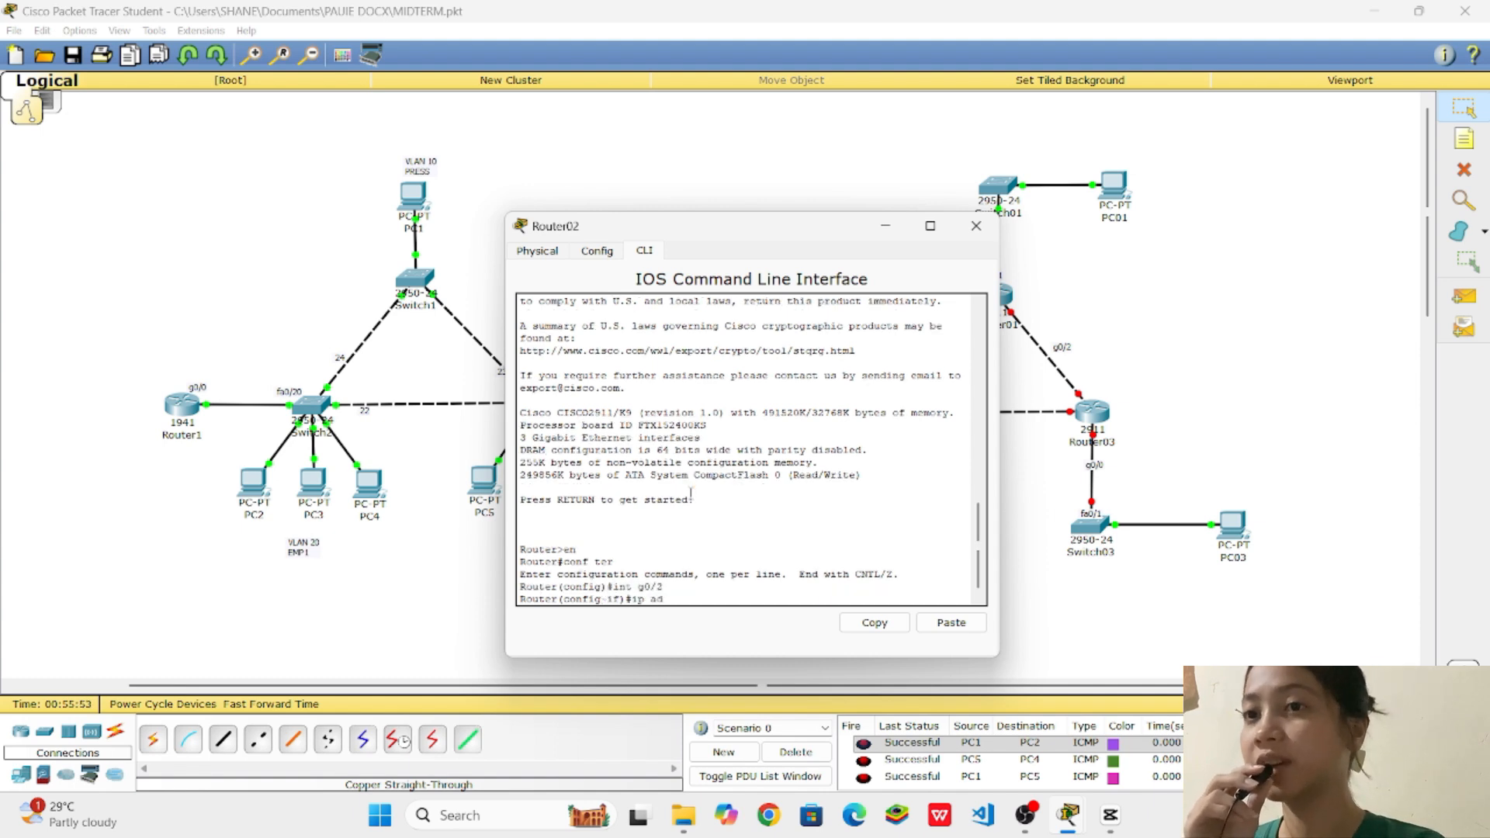
pyautogui.write('dress 192.168.')
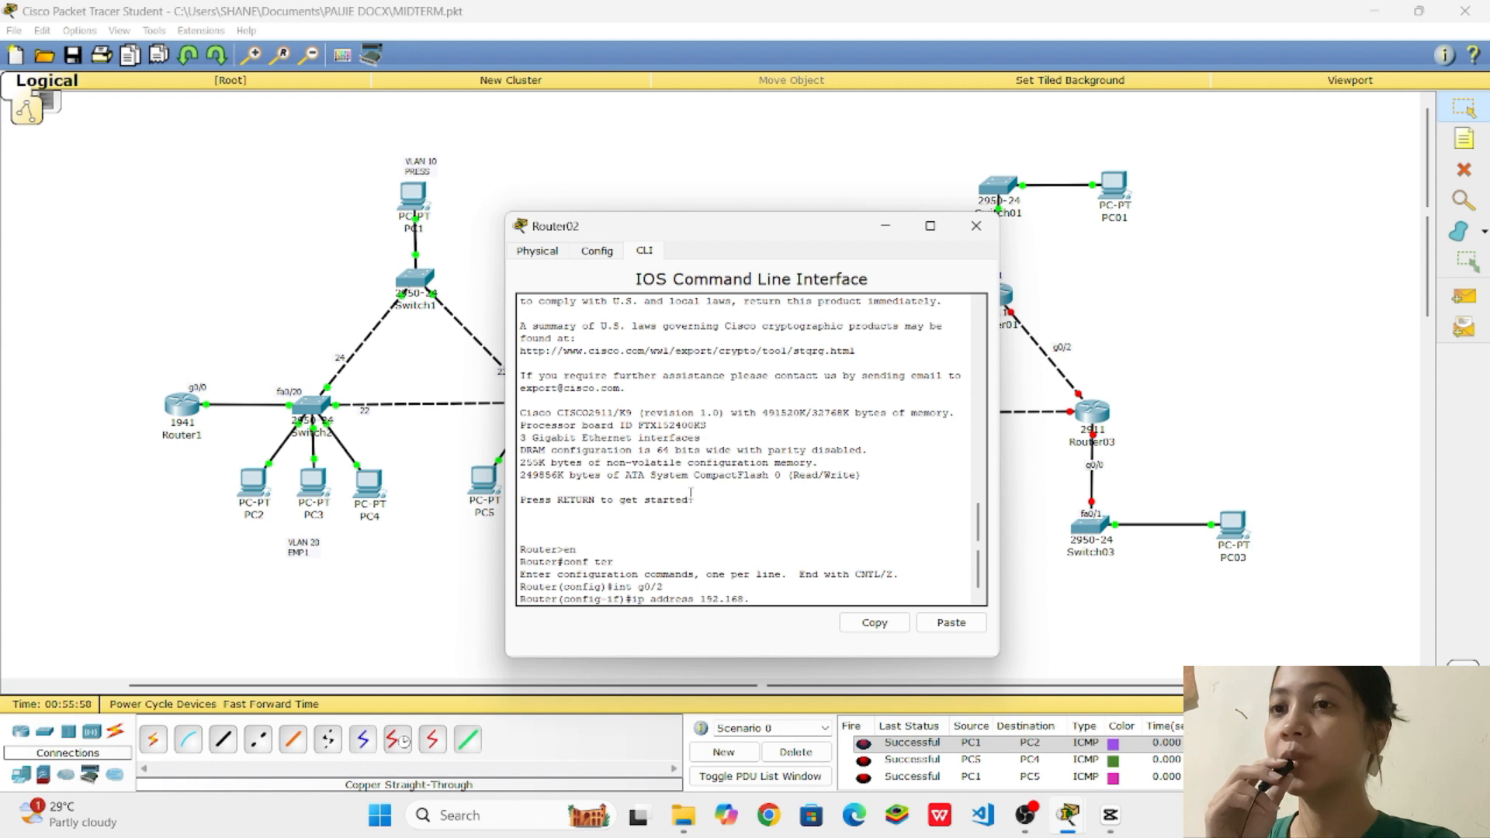
pyautogui.write('2.1 255.255.2')
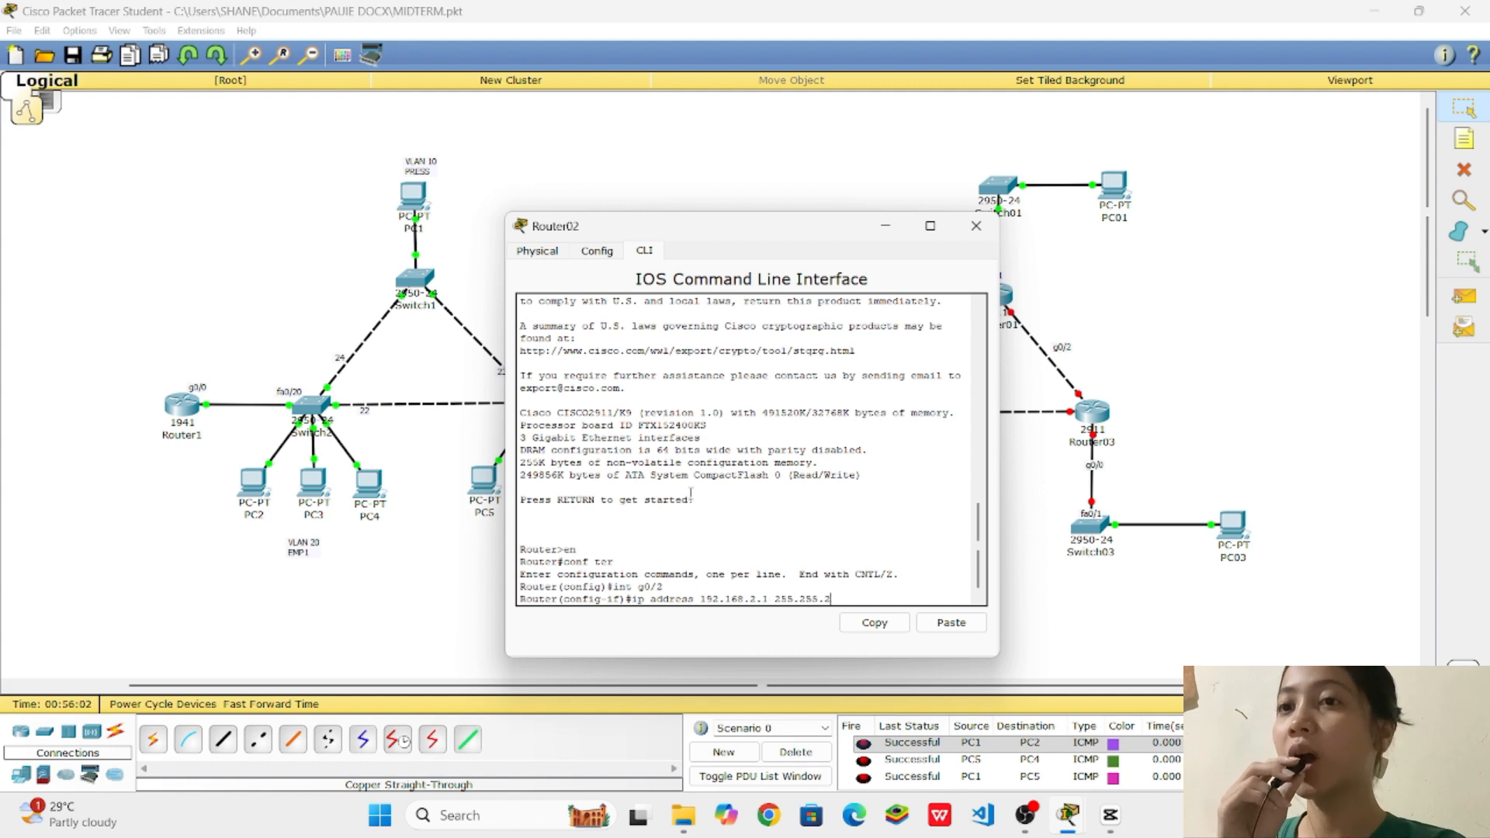
pyautogui.write('55.255.0')
pyautogui.press('Return')
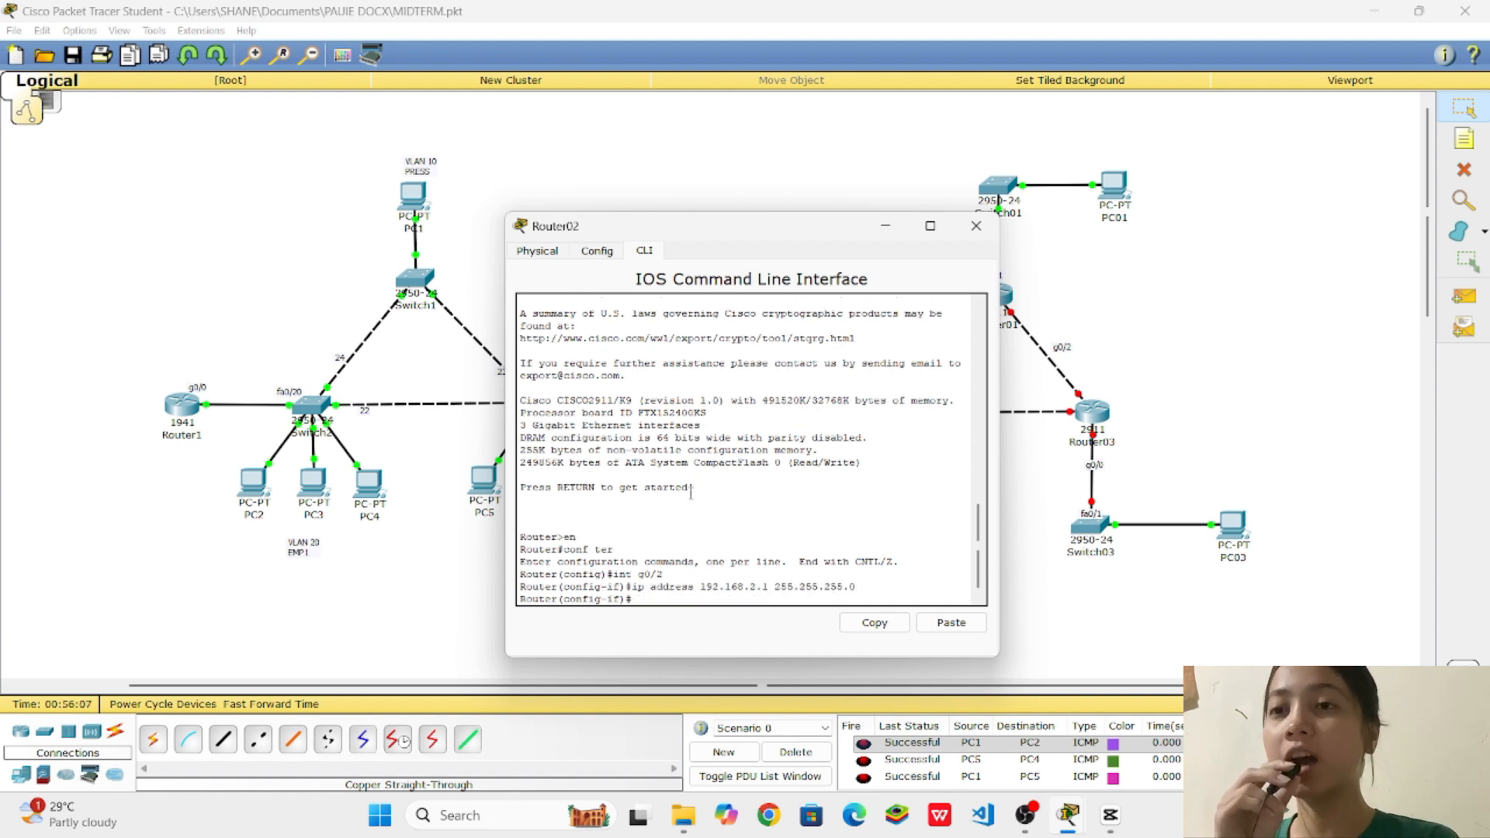
pyautogui.write('no shutdown')
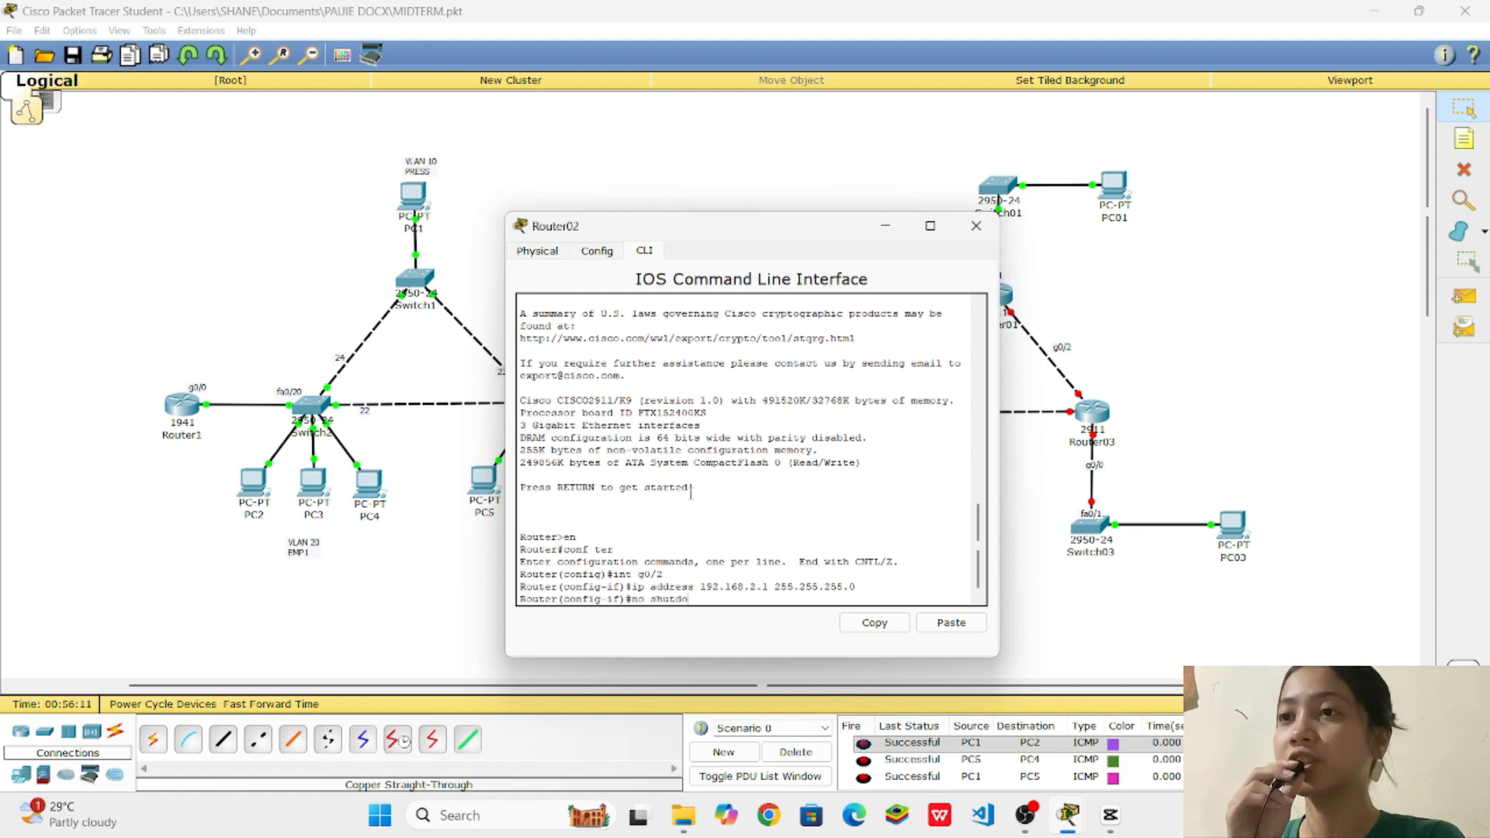
pyautogui.press('Return')
# Enter the configuration of interface g0/0 on Router02
pyautogui.write('int g0/2')
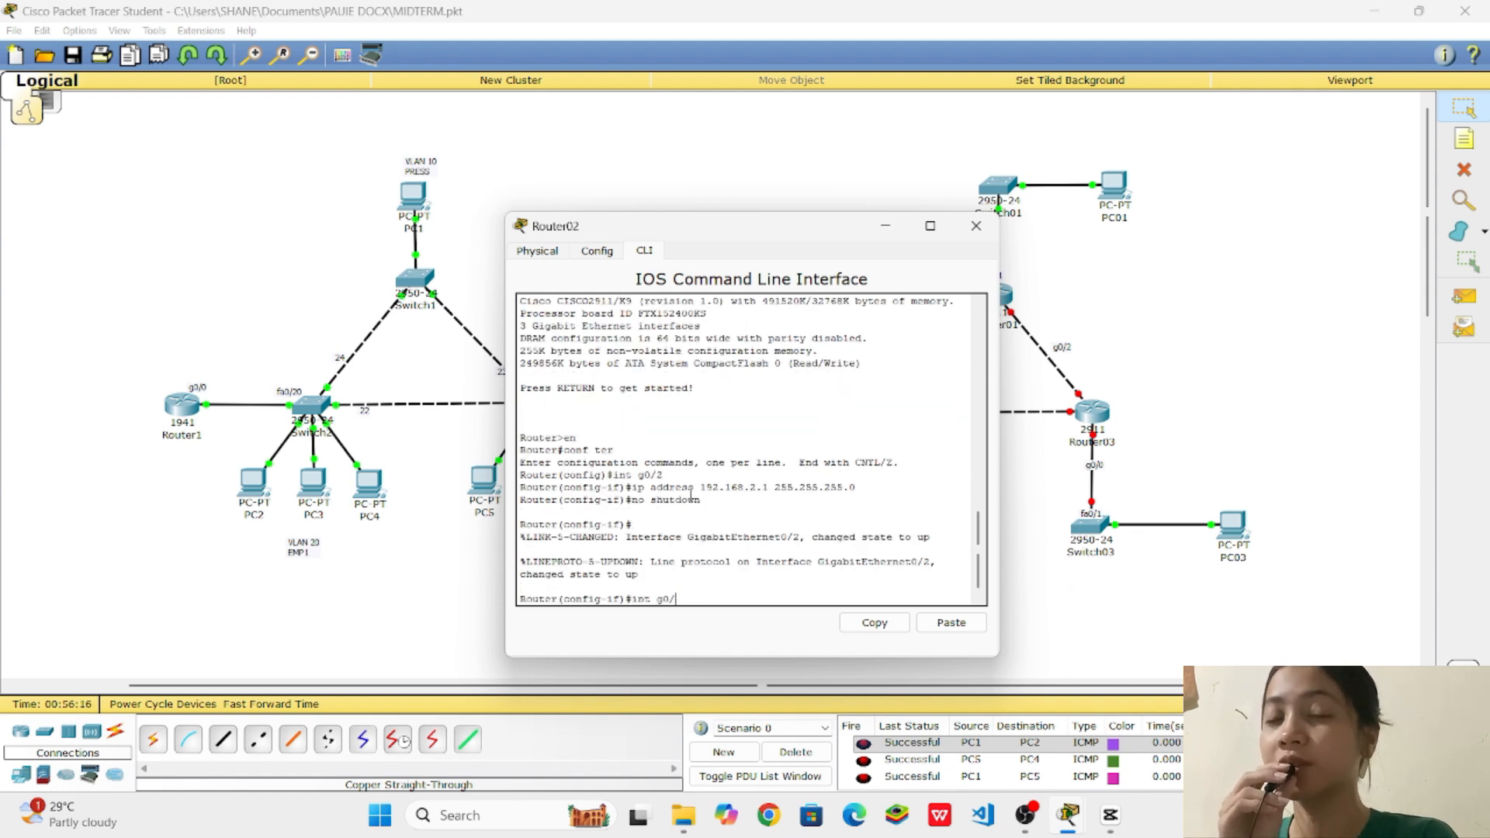
pyautogui.press('Return')
pyautogui.press('Up')
pyautogui.press('Up')
pyautogui.press('Up')
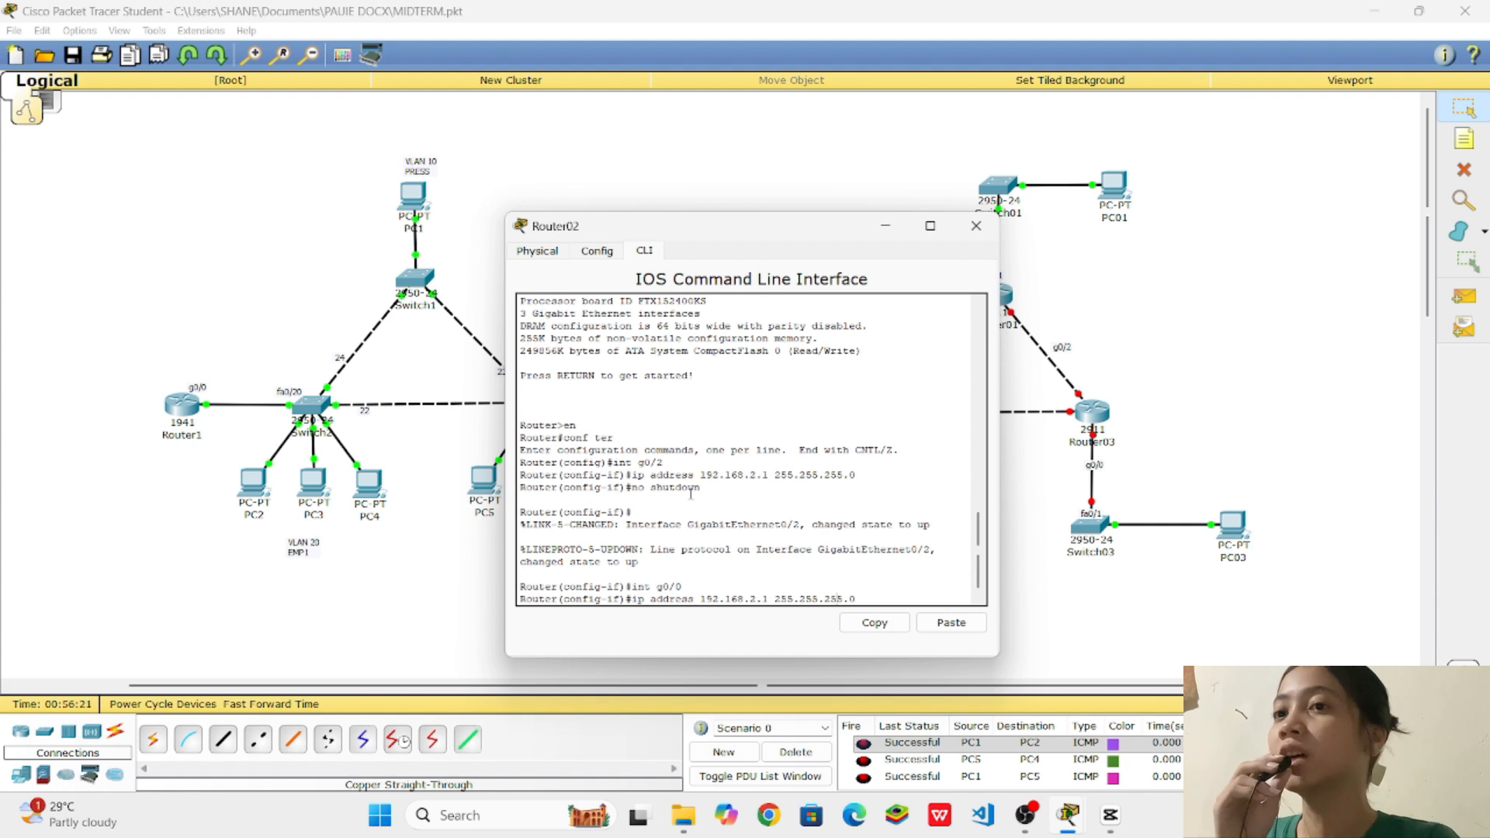
pyautogui.press('BackSpace')
pyautogui.press('BackSpace')
pyautogui.press('BackSpace')
pyautogui.press('BackSpace')
pyautogui.press('BackSpace')
pyautogui.press('BackSpace')
pyautogui.press('BackSpace')
pyautogui.press('BackSpace')
pyautogui.press('BackSpace')
pyautogui.press('BackSpace')
pyautogui.press('BackSpace')
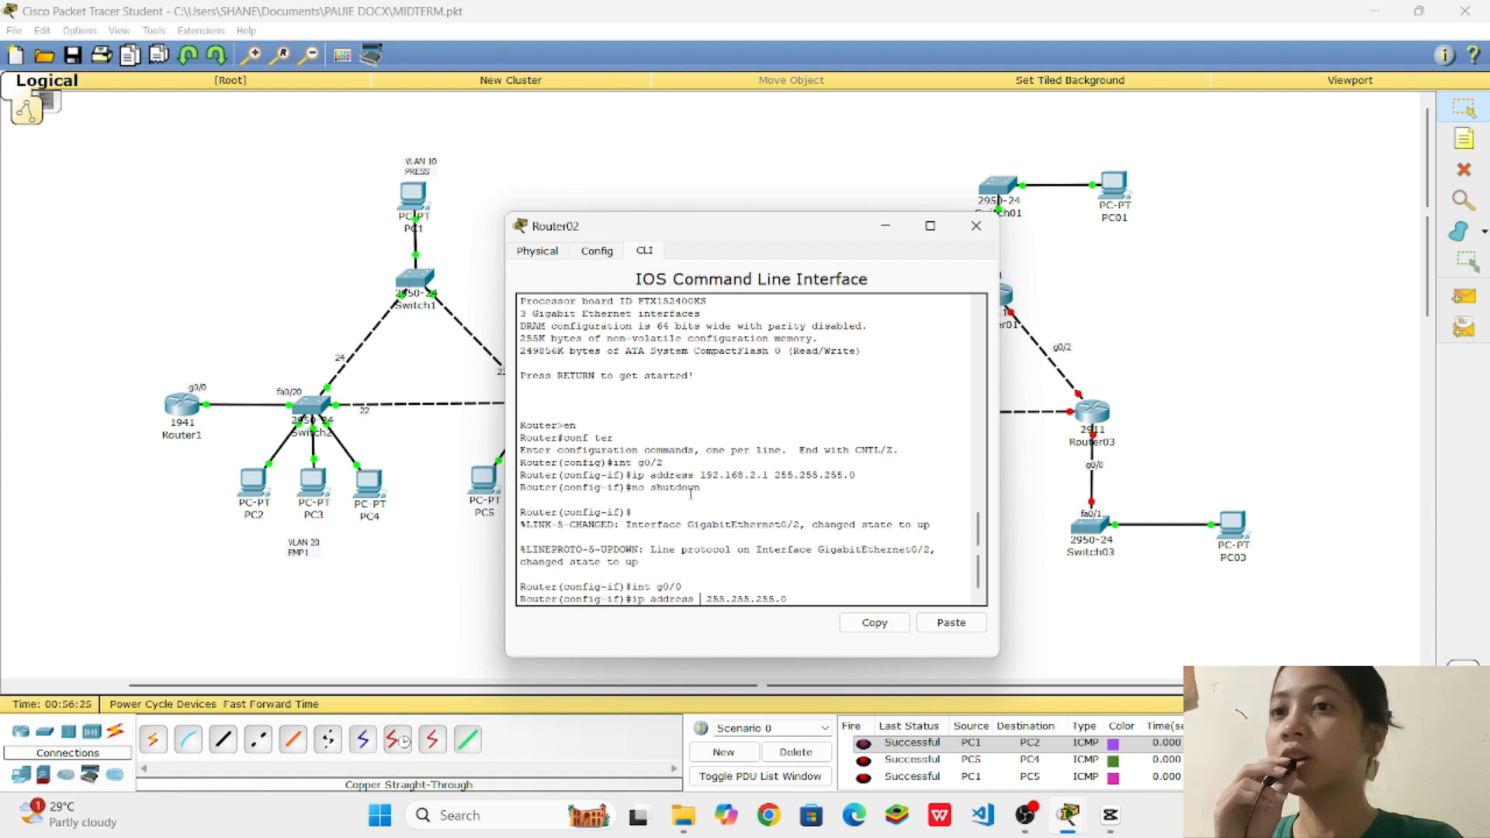
pyautogui.write('10.0.12.0')
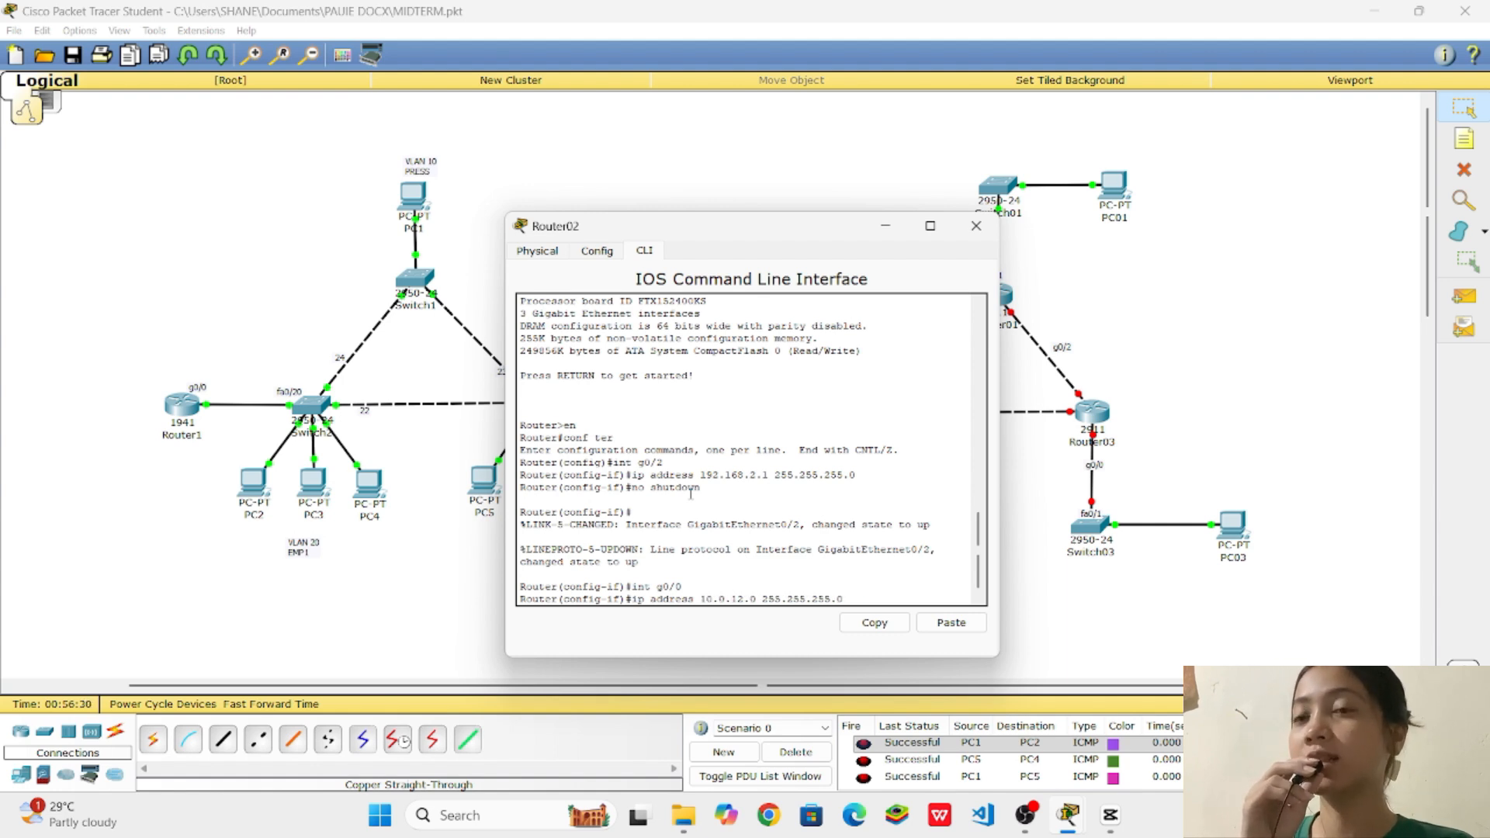
pyautogui.press('Down')
# Assign IP address 10.0.12.2 255.255.255.252 to Router02's interface g0/0 and enable the interface
pyautogui.press('Up')
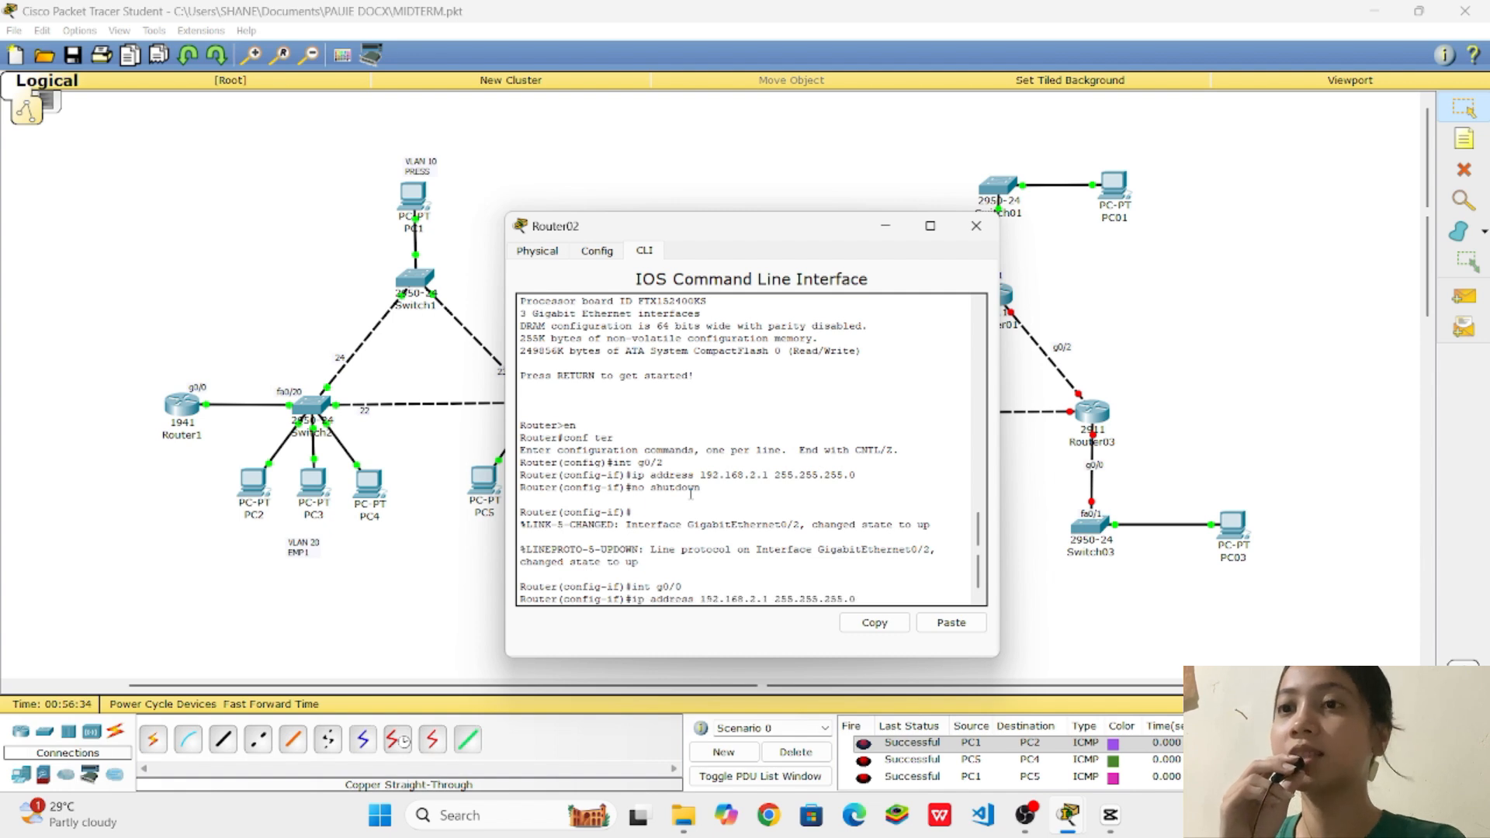
pyautogui.press('BackSpace')
pyautogui.press('BackSpace')
pyautogui.press('BackSpace')
pyautogui.press('BackSpace')
pyautogui.press('BackSpace')
pyautogui.press('BackSpace')
pyautogui.press('BackSpace')
pyautogui.press('BackSpace')
pyautogui.press('BackSpace')
pyautogui.press('BackSpace')
pyautogui.press('BackSpace')
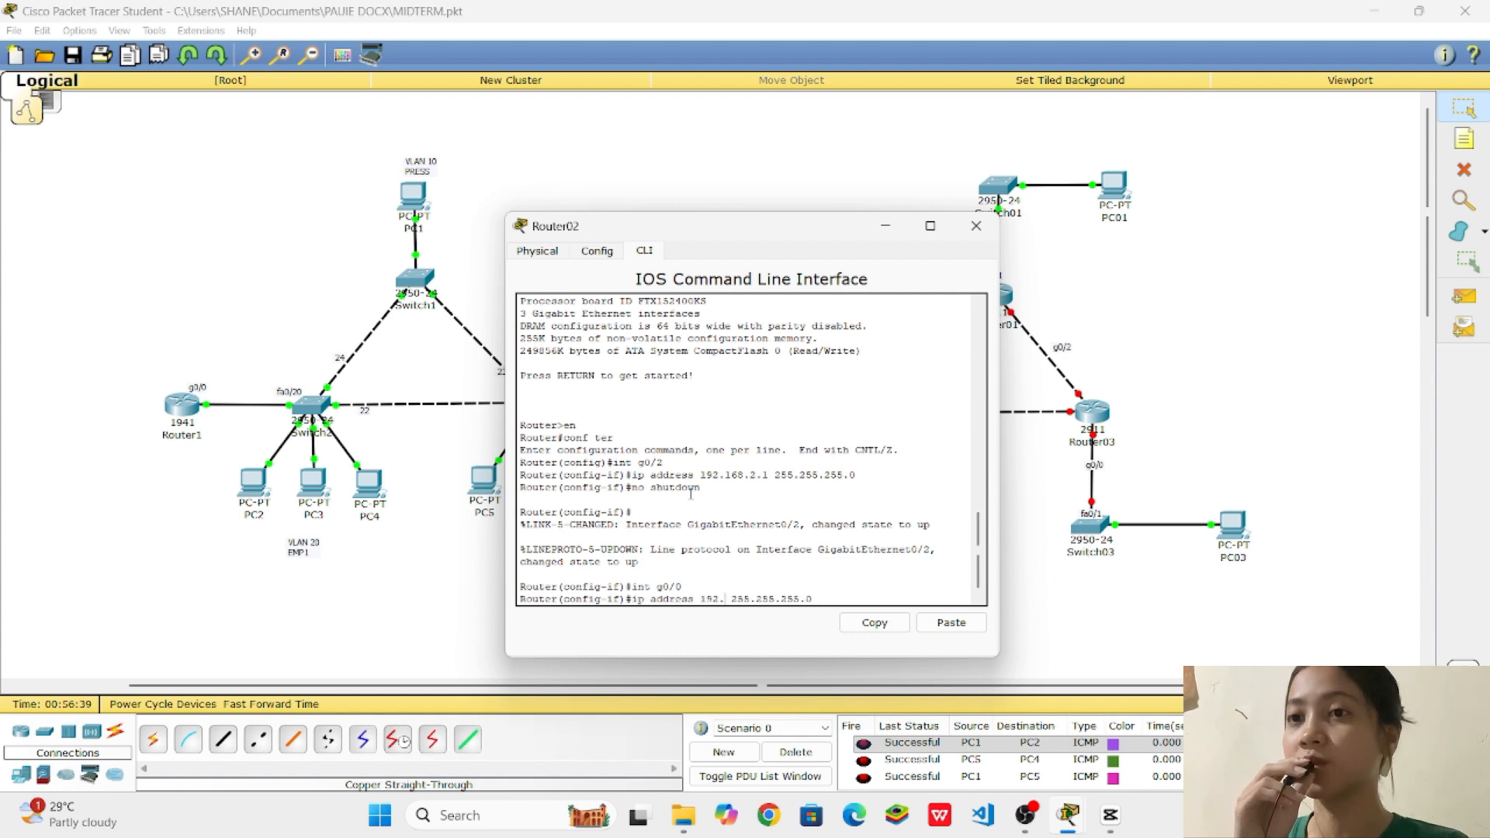
pyautogui.write('10.0.12.2 2')
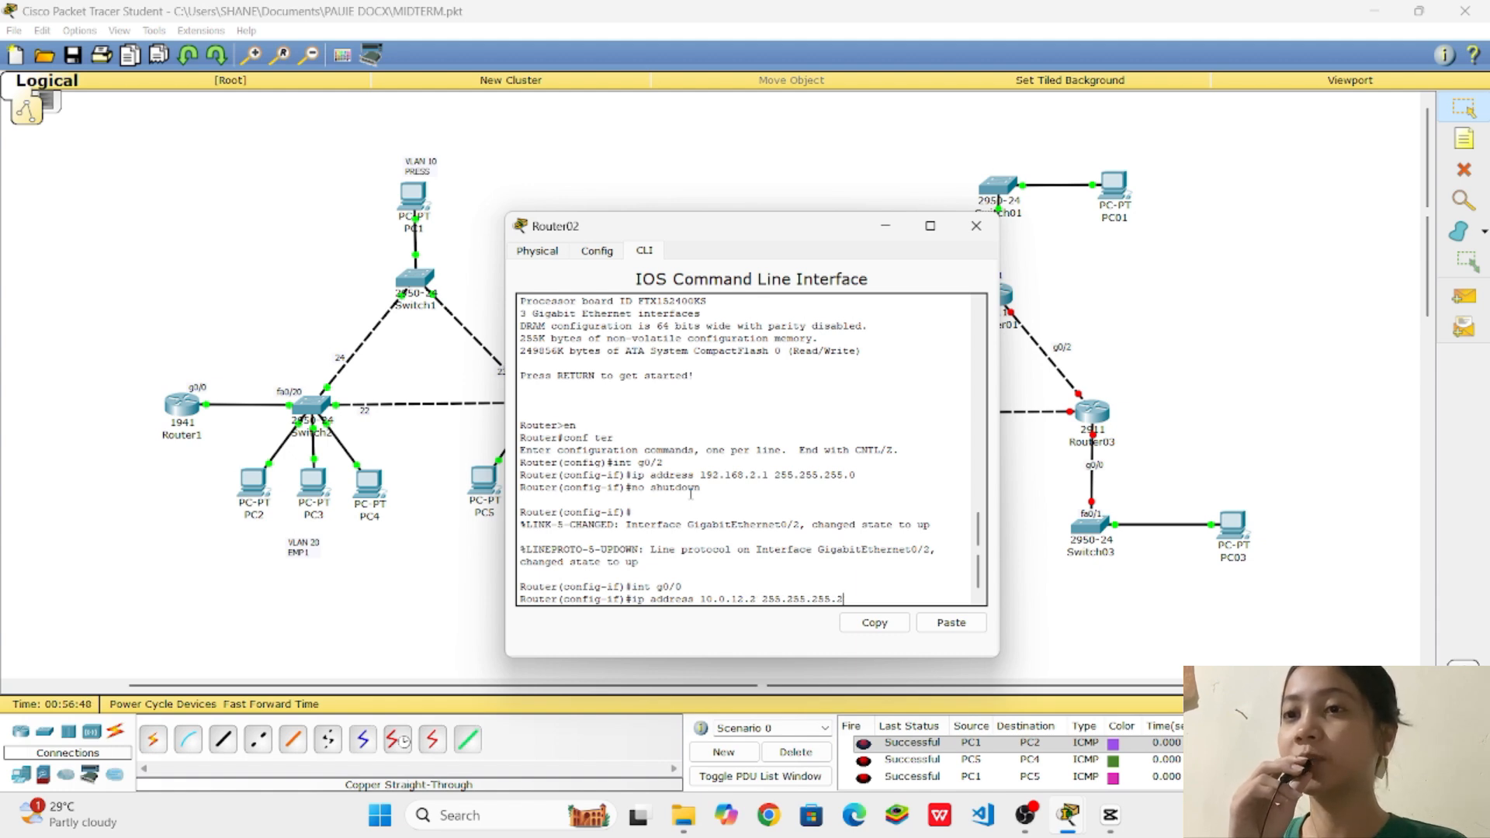
pyautogui.write('55.2')
pyautogui.press('Return')
pyautogui.write('no shutdown')
pyautogui.press('Return')
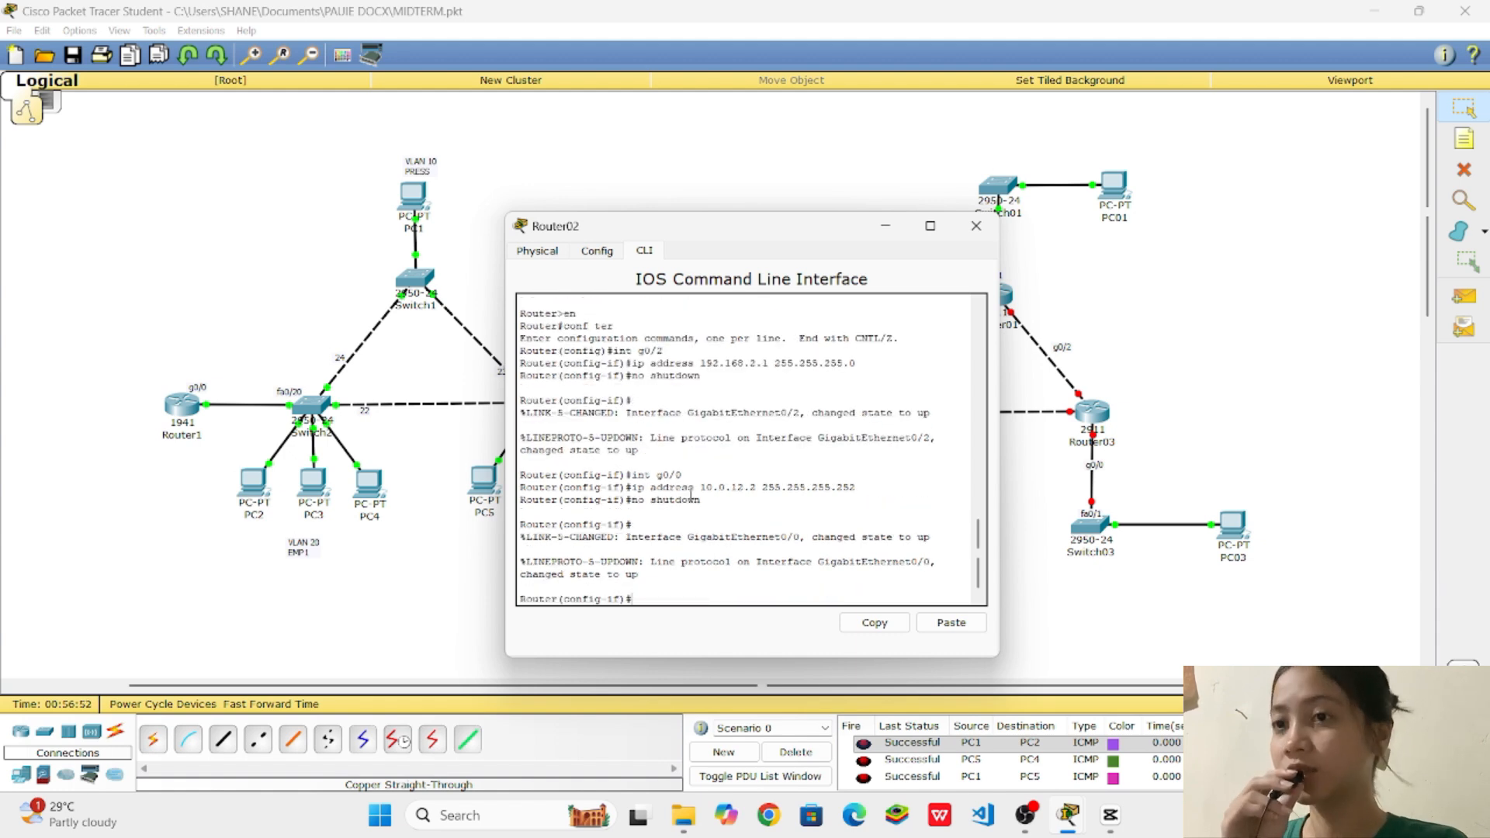
# Assign IP address 10.0.23.1 255.255.255.252 to interface g0/1 on Router02 and enable the interface
pyautogui.press('Up')
pyautogui.press('Up')
pyautogui.press('Up')
pyautogui.write('1')
pyautogui.press('Return')
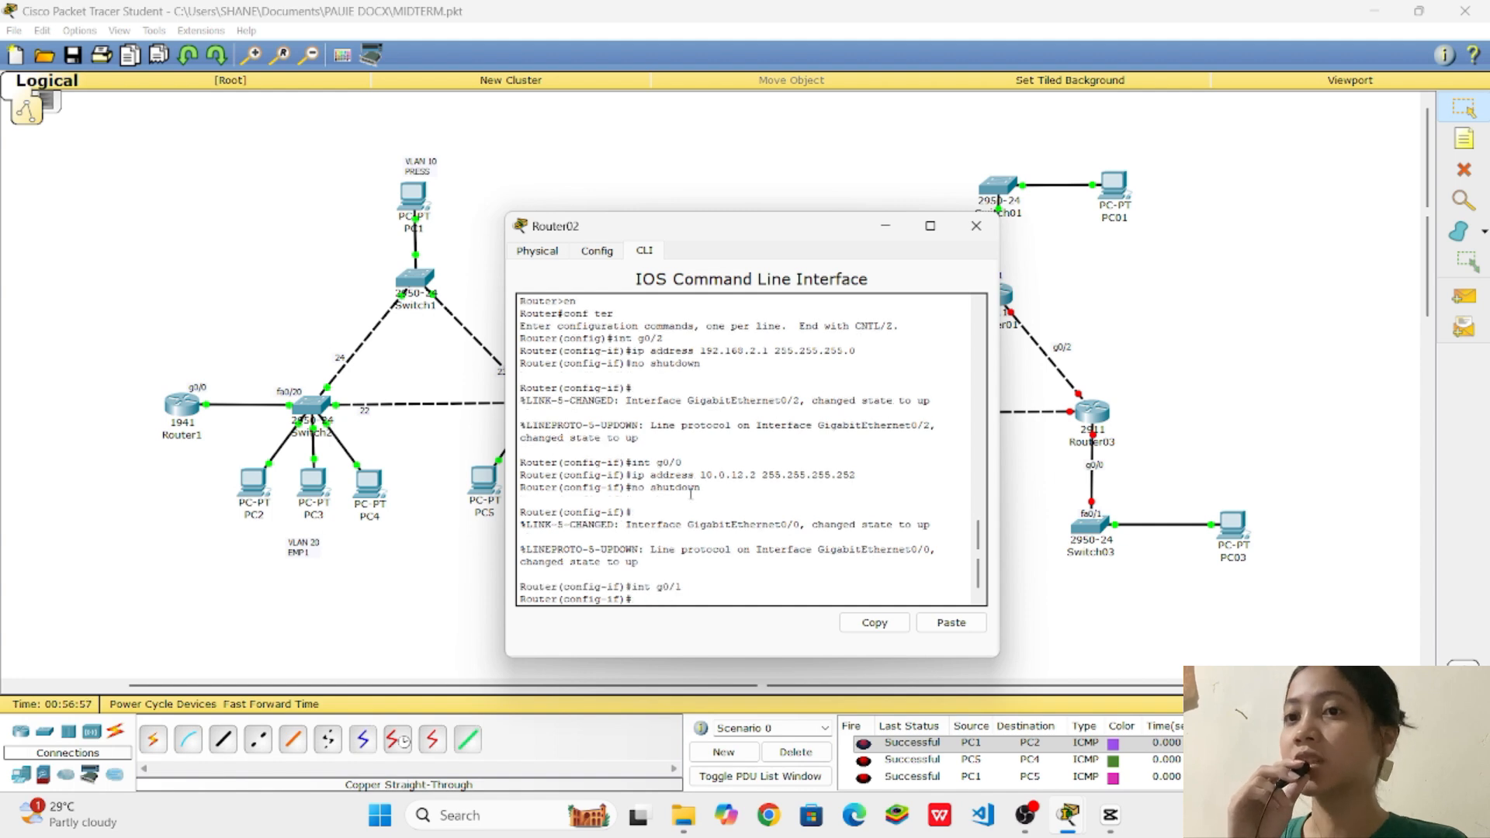
pyautogui.press('Up')
pyautogui.press('Up')
pyautogui.press('Up')
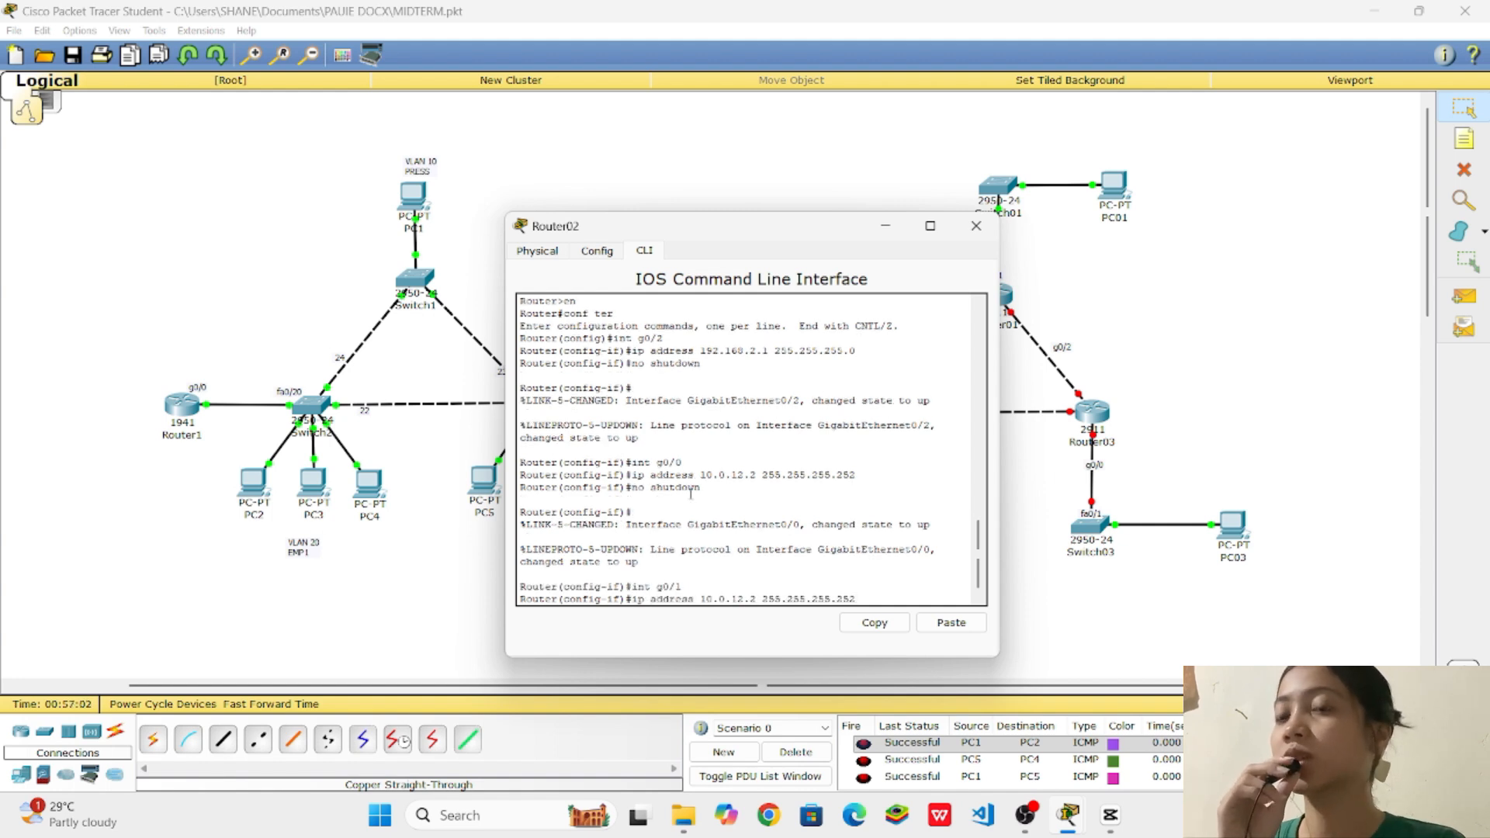
pyautogui.press('BackSpace')
pyautogui.press('BackSpace')
pyautogui.write('23')
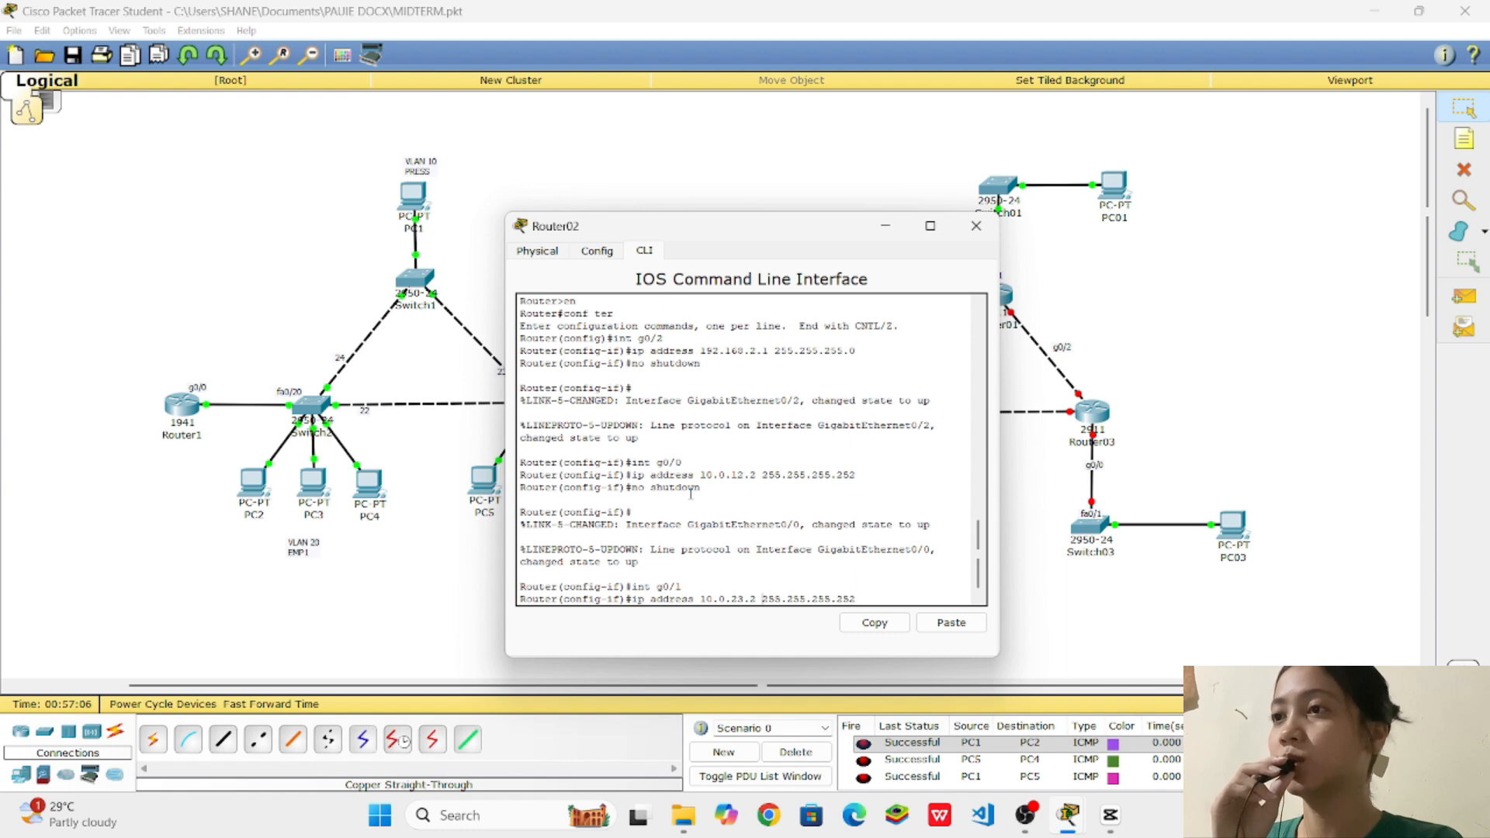
pyautogui.press('BackSpace')
pyautogui.write('1')
pyautogui.press('Return')
pyautogui.press('Up')
pyautogui.press('Up')
pyautogui.press('Up')
pyautogui.press('Return')
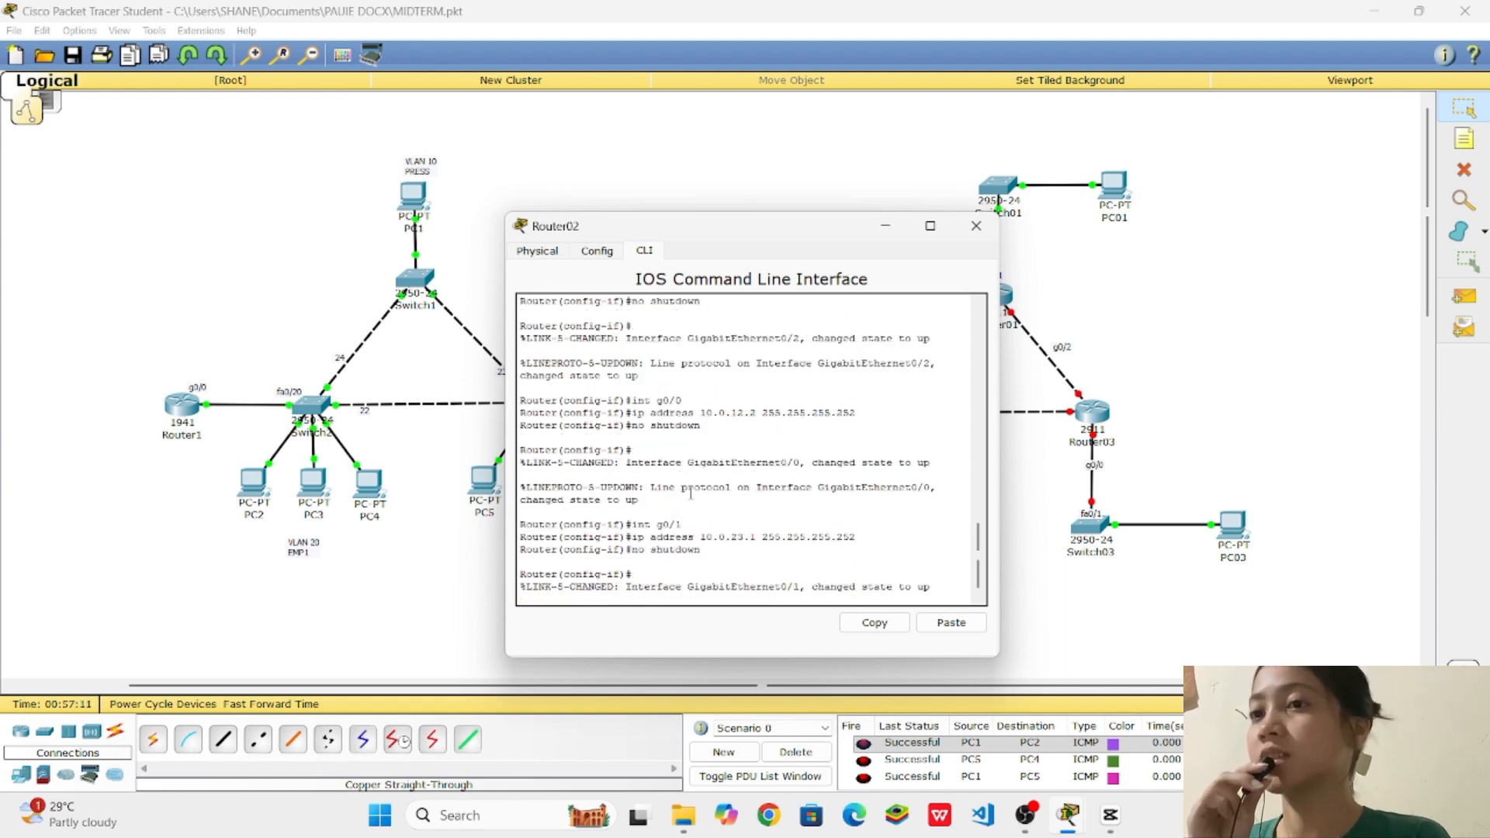
# Start OSPF routing process 1 on Router02
pyautogui.write('rpute')
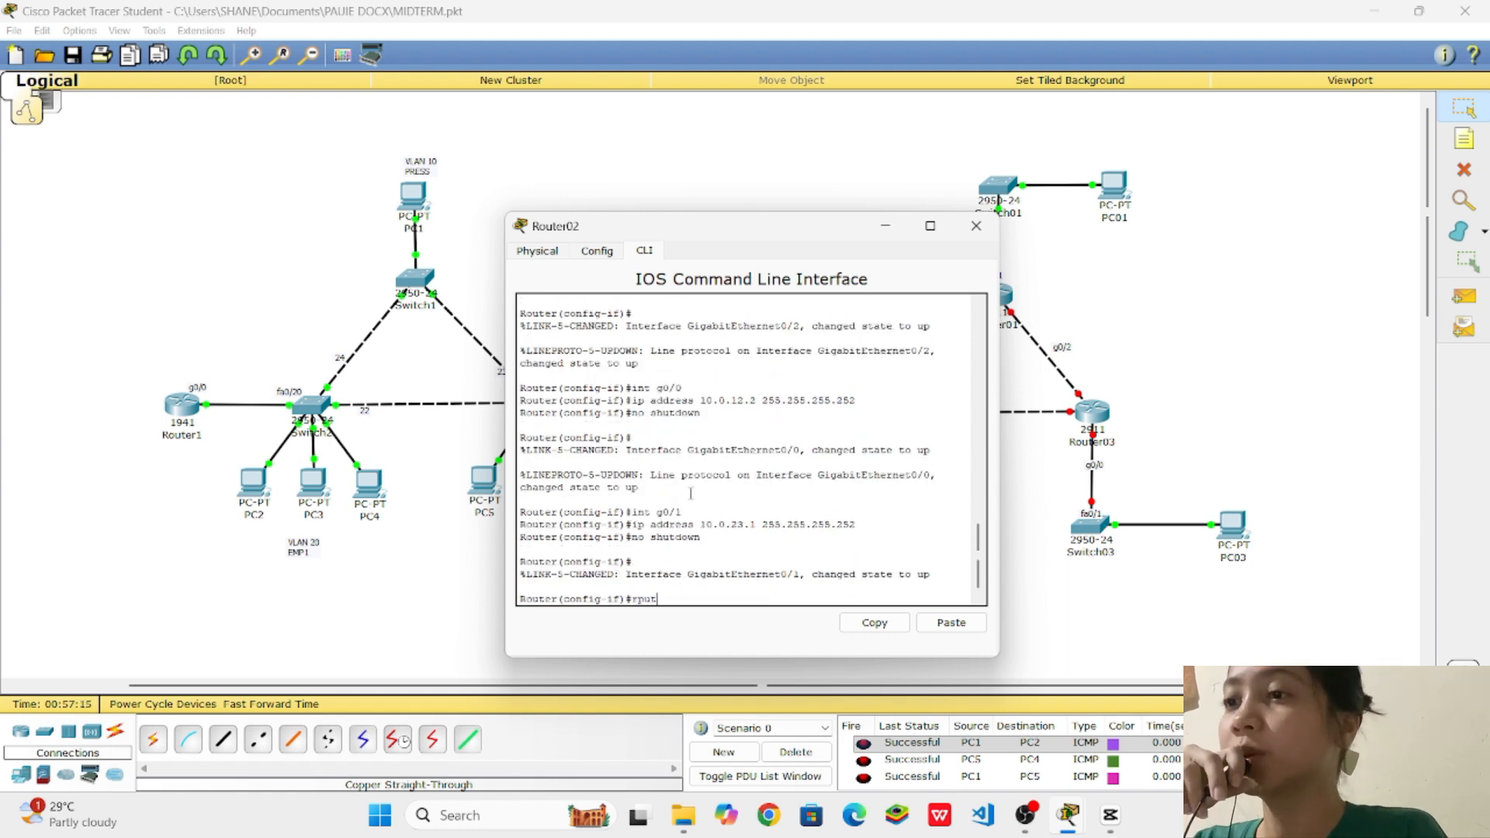
pyautogui.press('BackSpace')
pyautogui.press('BackSpace')
pyautogui.press('BackSpace')
pyautogui.write('outer ospf 1')
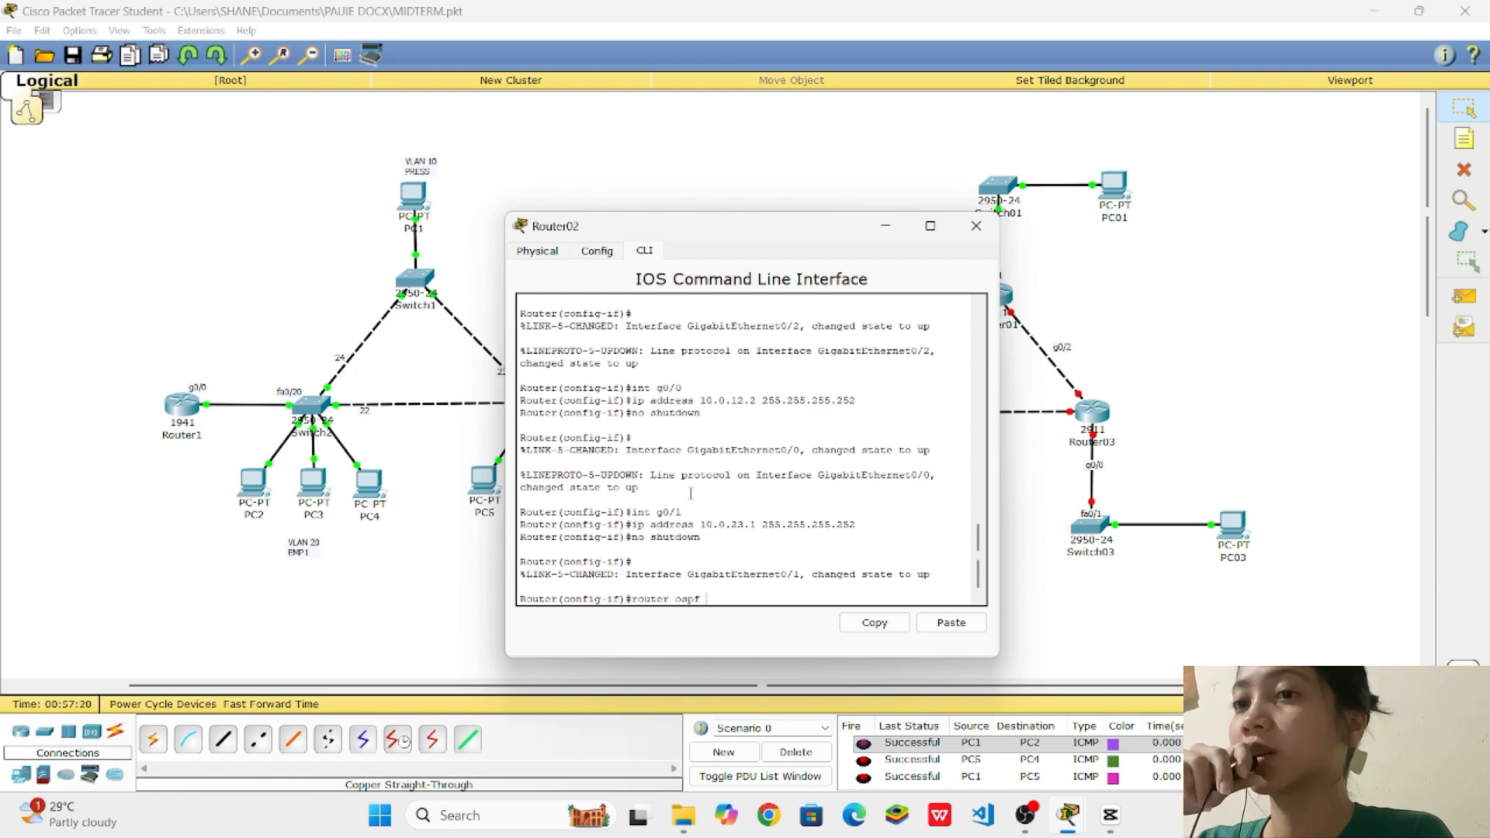
pyautogui.press('Return')
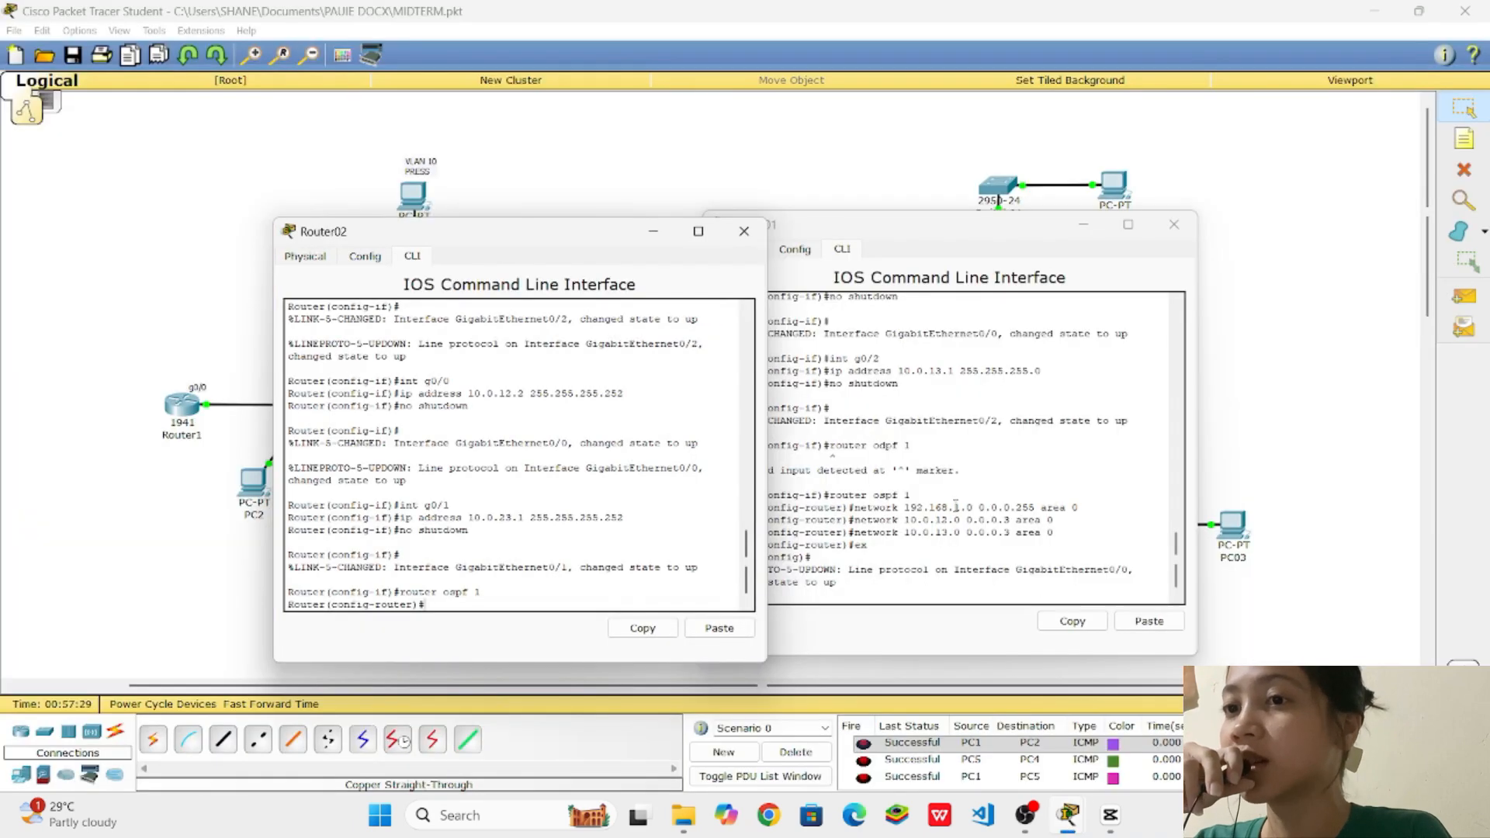
# Reuse Router01's first OSPF network command on Router02, advertising network 192.168.2.0 0.0.0.255 in area 0
pyautogui.moveTo(864, 236); pyautogui.dragTo(913, 222)
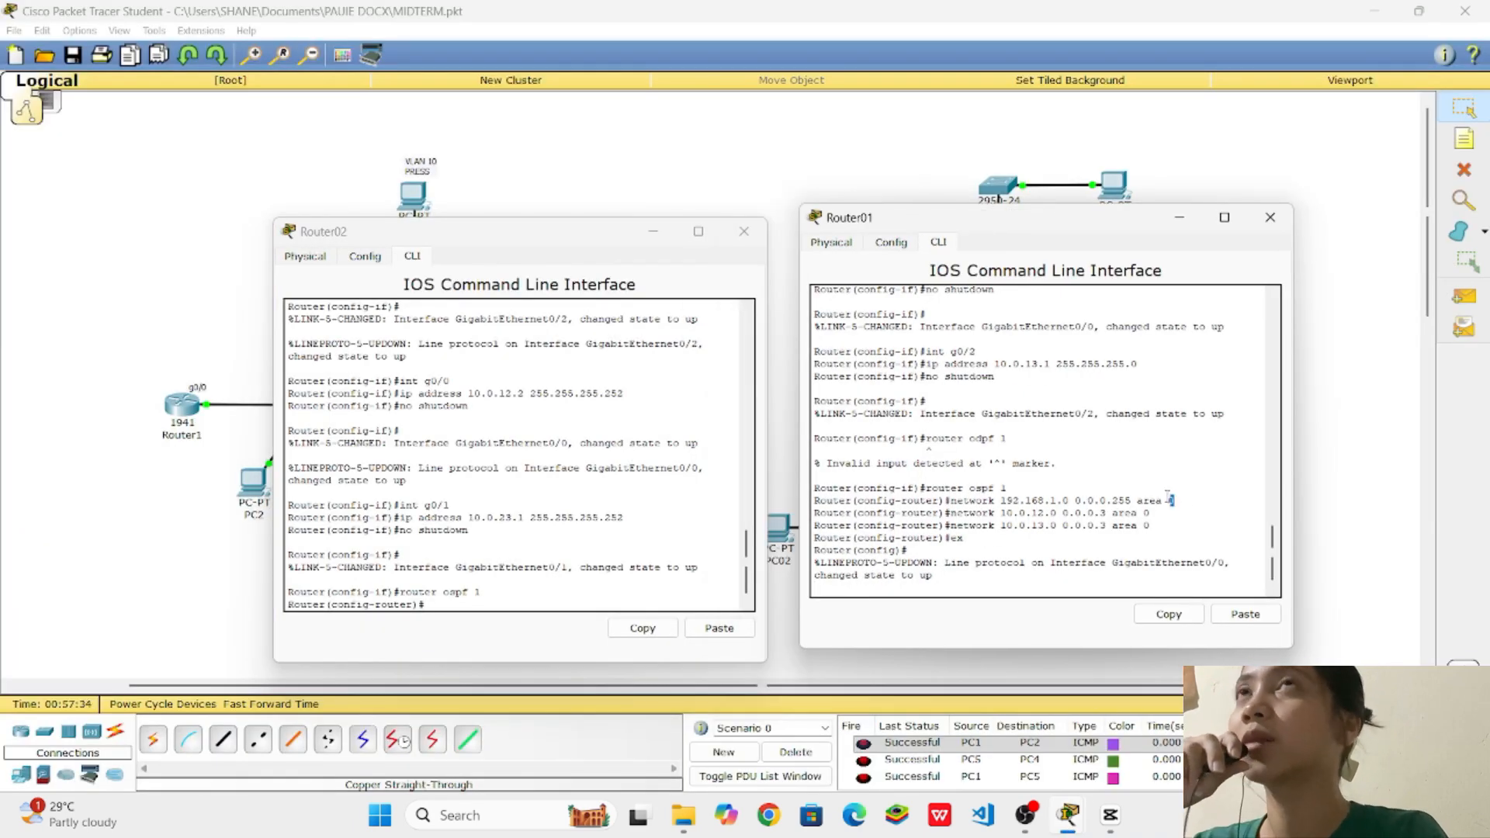
pyautogui.moveTo(1175, 500); pyautogui.dragTo(951, 502)
pyautogui.hotkey('ctrl', 'c')
pyautogui.click(1168, 614)
pyautogui.click(719, 628)
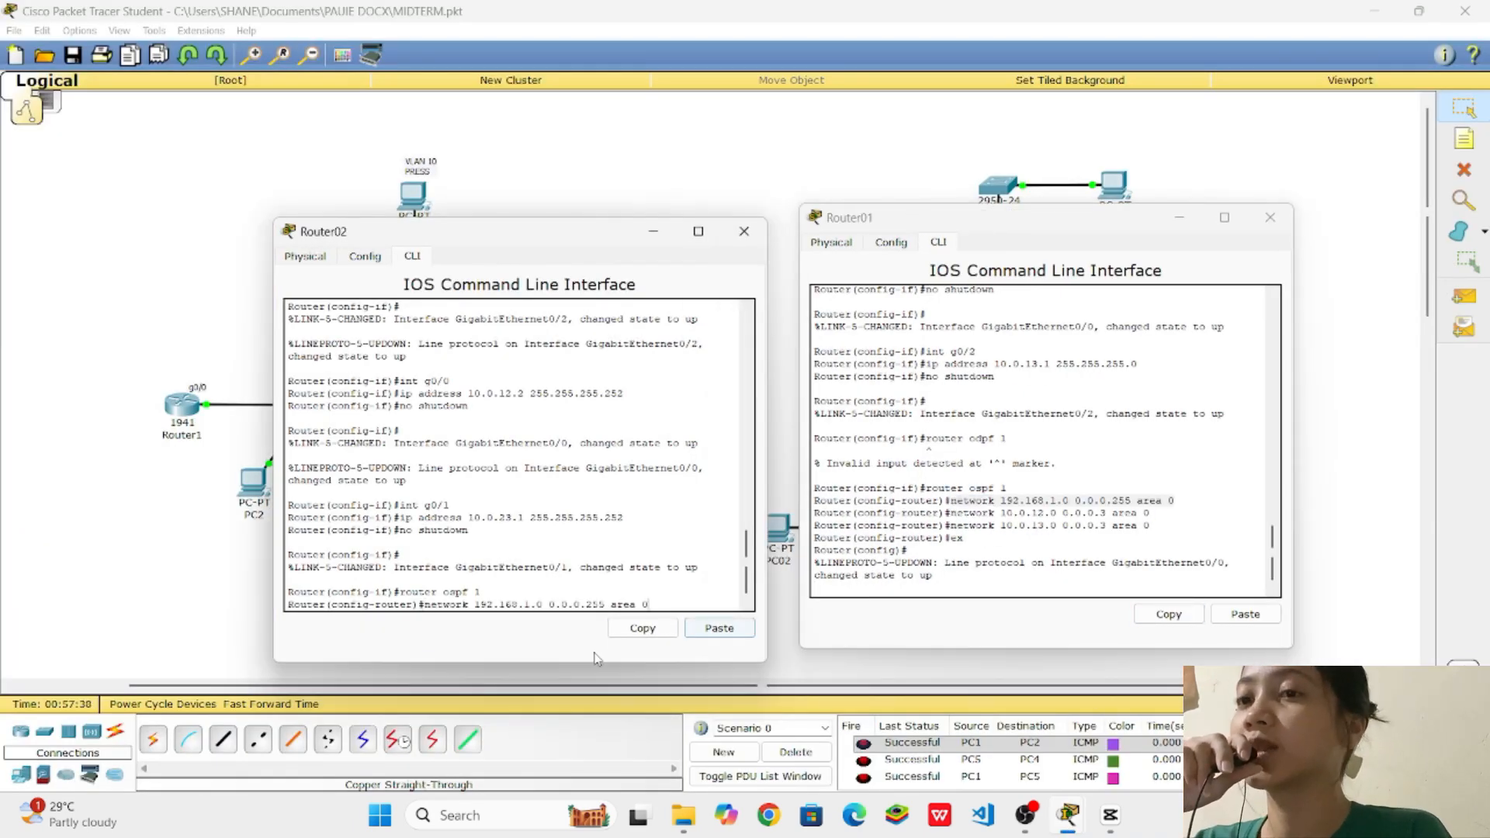
pyautogui.press('Up')
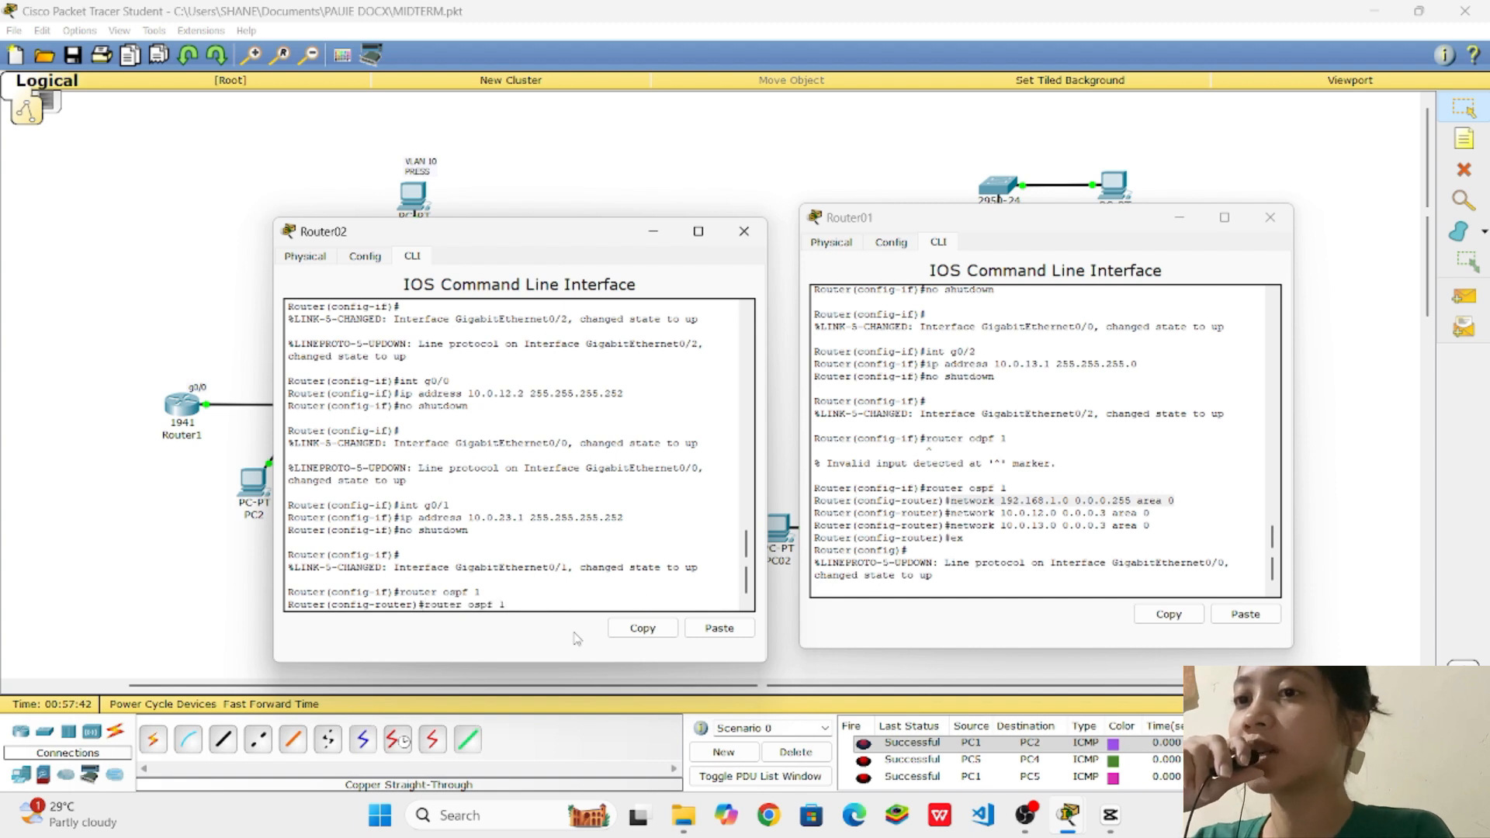
pyautogui.press('Down')
pyautogui.click(719, 628)
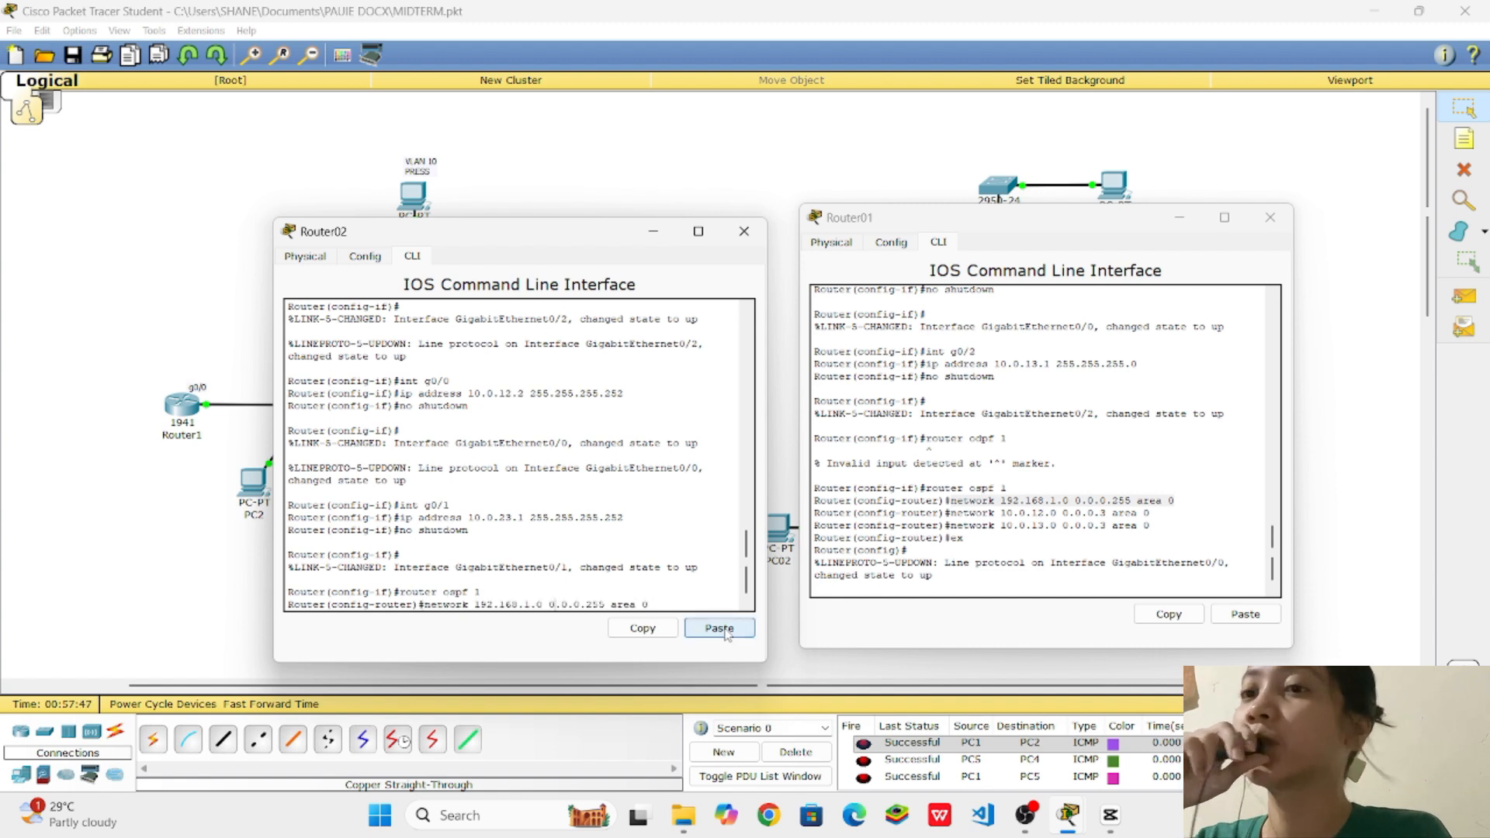
pyautogui.press('Return')
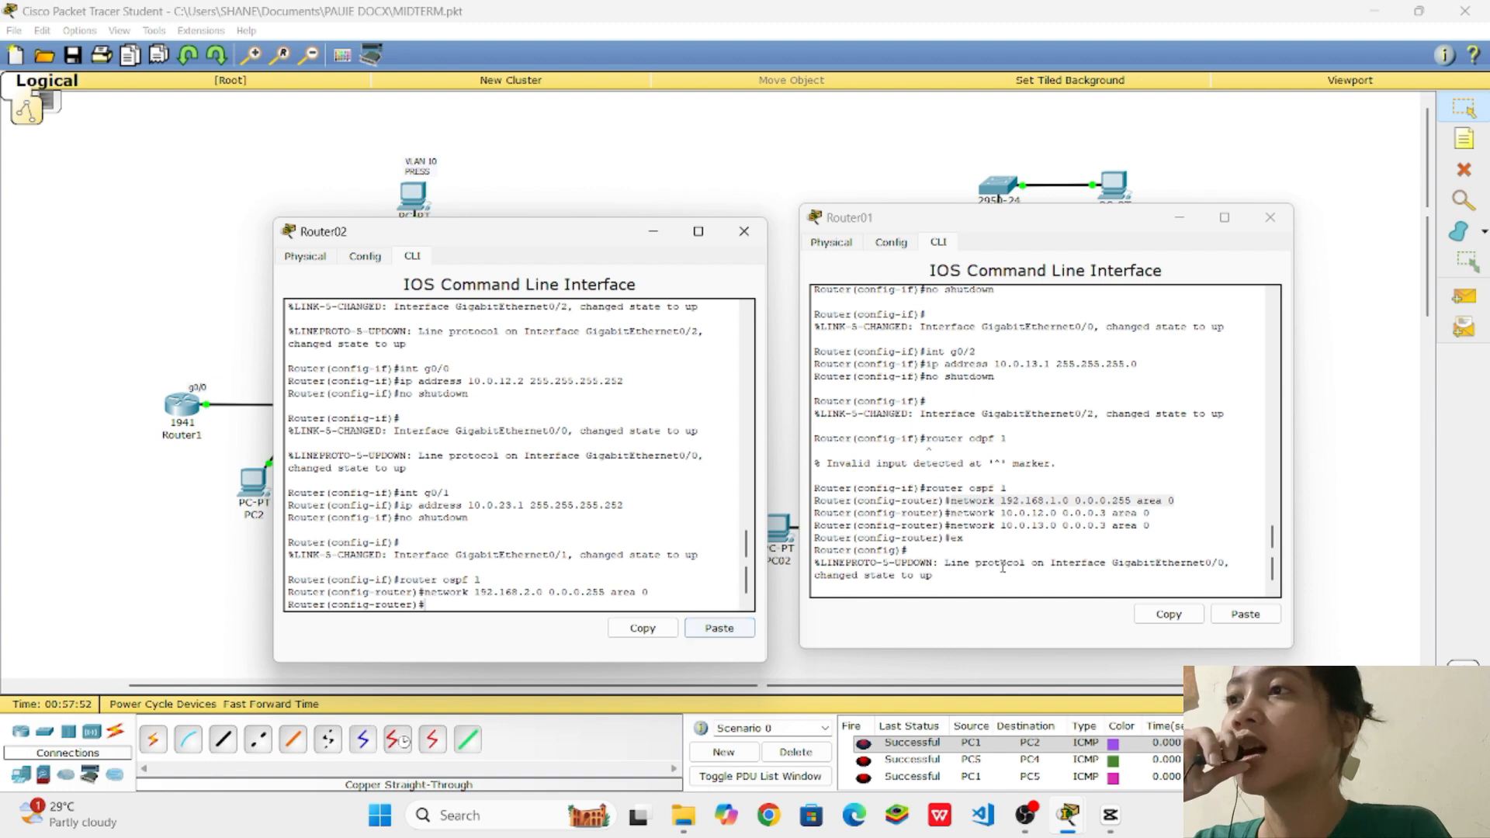
# Copy Router01's OSPF statement for network 10.0.12.0 0.0.0.3 area 0 and apply it on Router02
pyautogui.moveTo(1148, 513); pyautogui.dragTo(954, 513)
pyautogui.click(1169, 614)
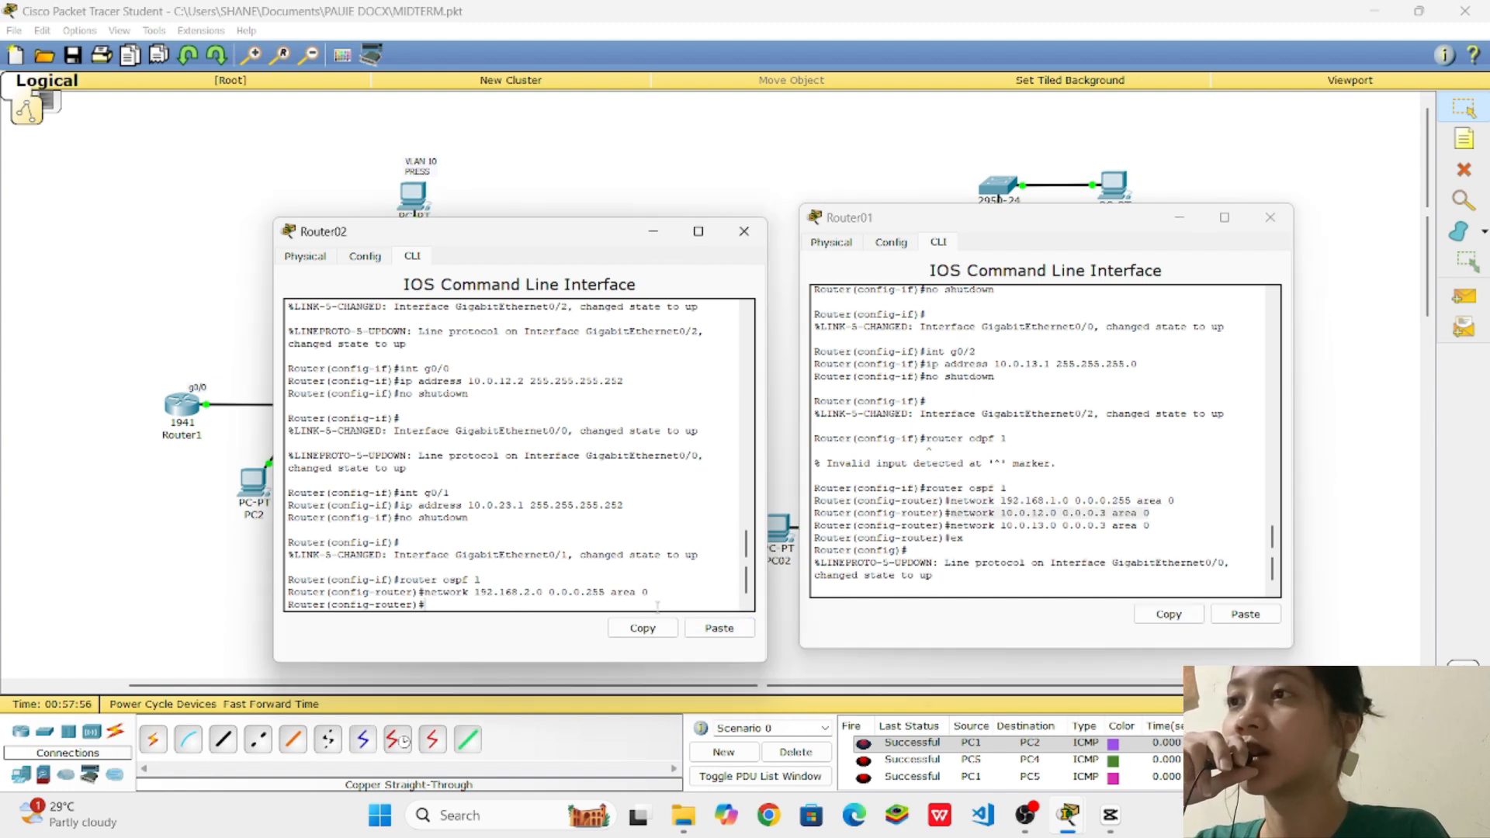
pyautogui.click(720, 628)
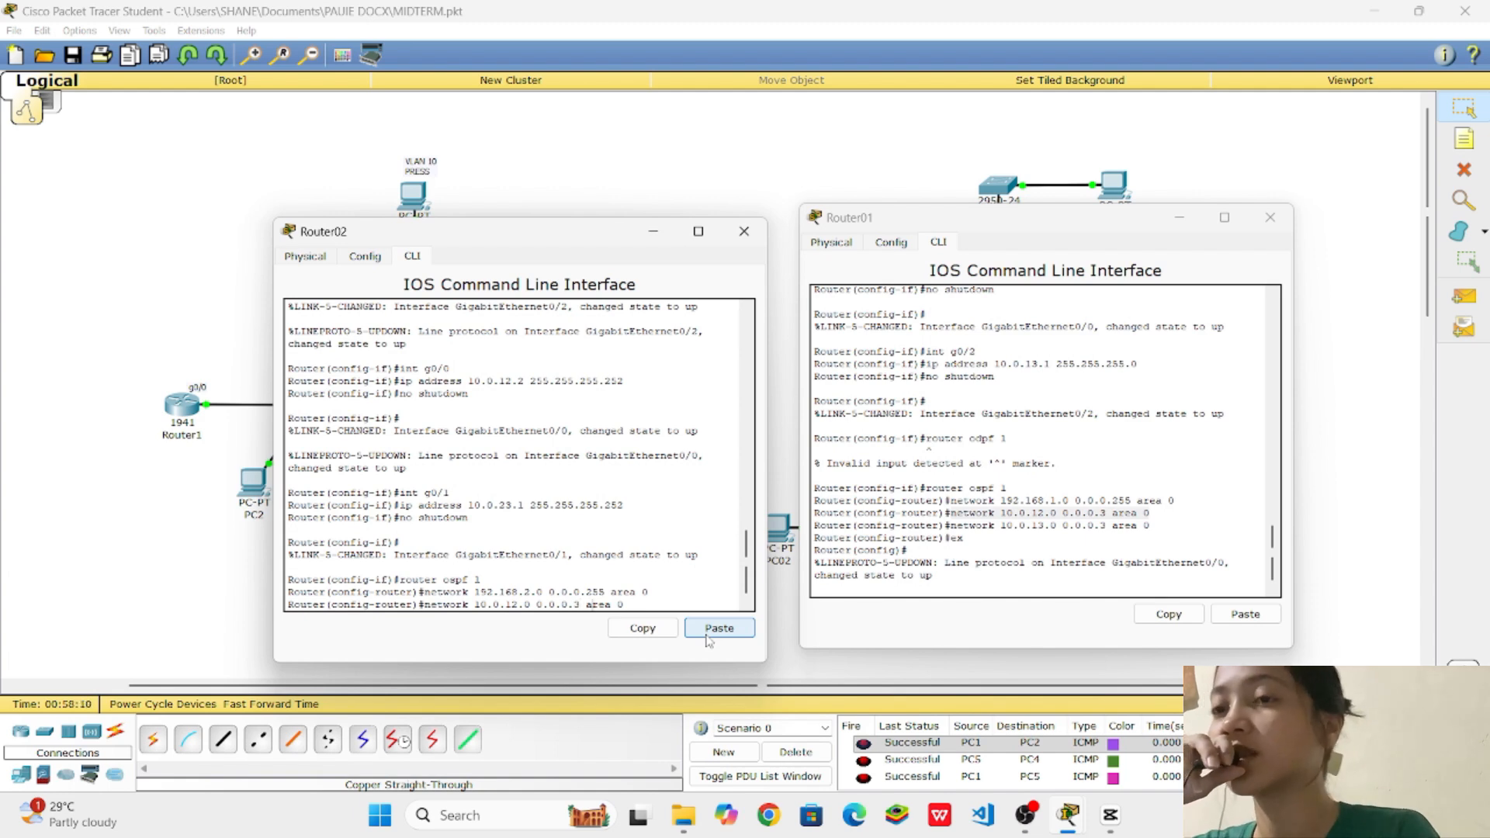
pyautogui.press('Return')
# Add network 10.0.23.0 0.0.0.3 area 0 to Router02's OSPF process, adapting Router01's last network statement, and exit router configuration
pyautogui.moveTo(1149, 525); pyautogui.dragTo(952, 525)
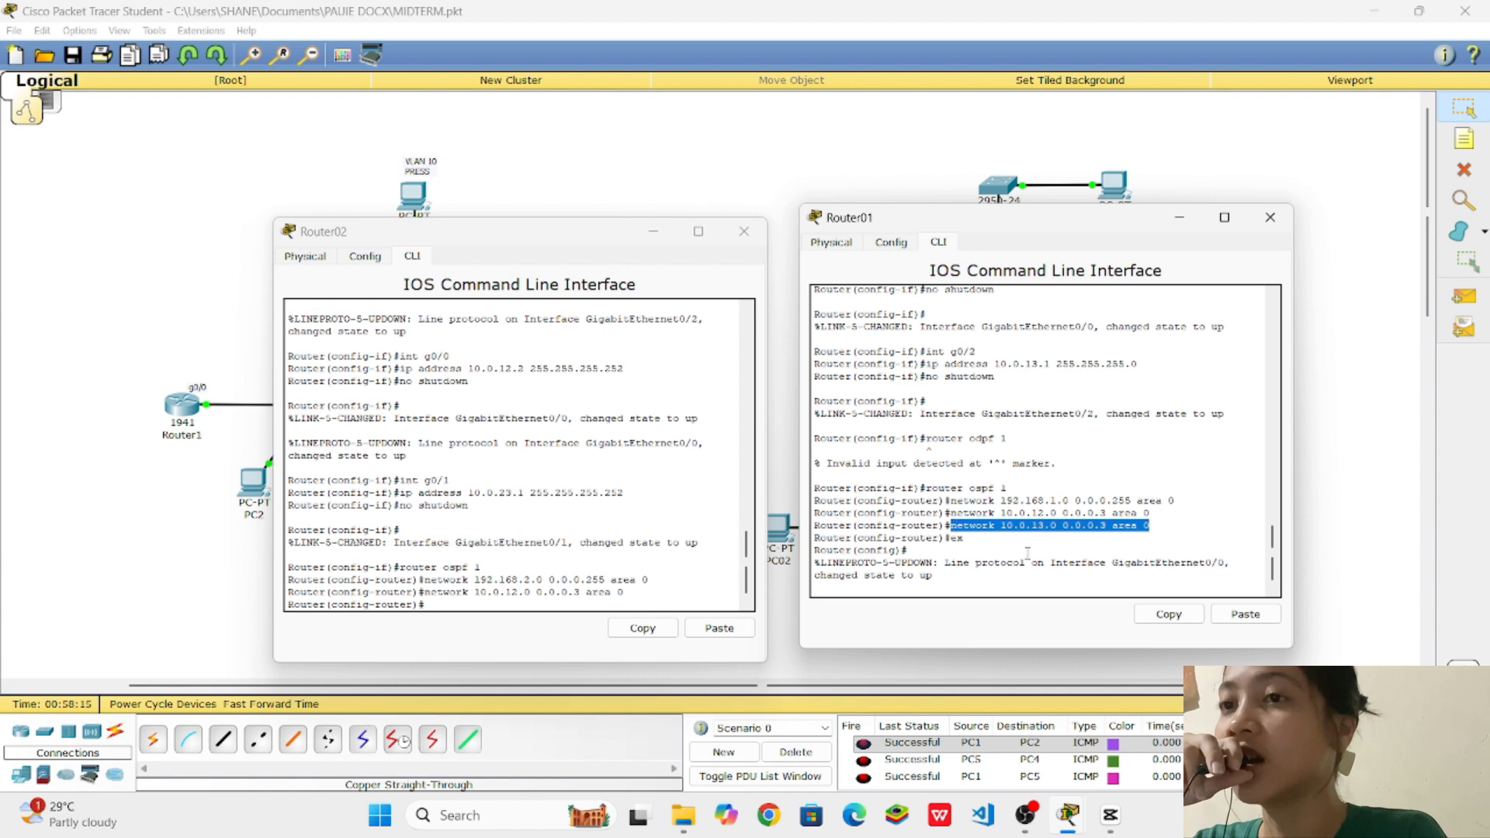
pyautogui.click(1169, 614)
pyautogui.click(474, 598)
pyautogui.click(720, 628)
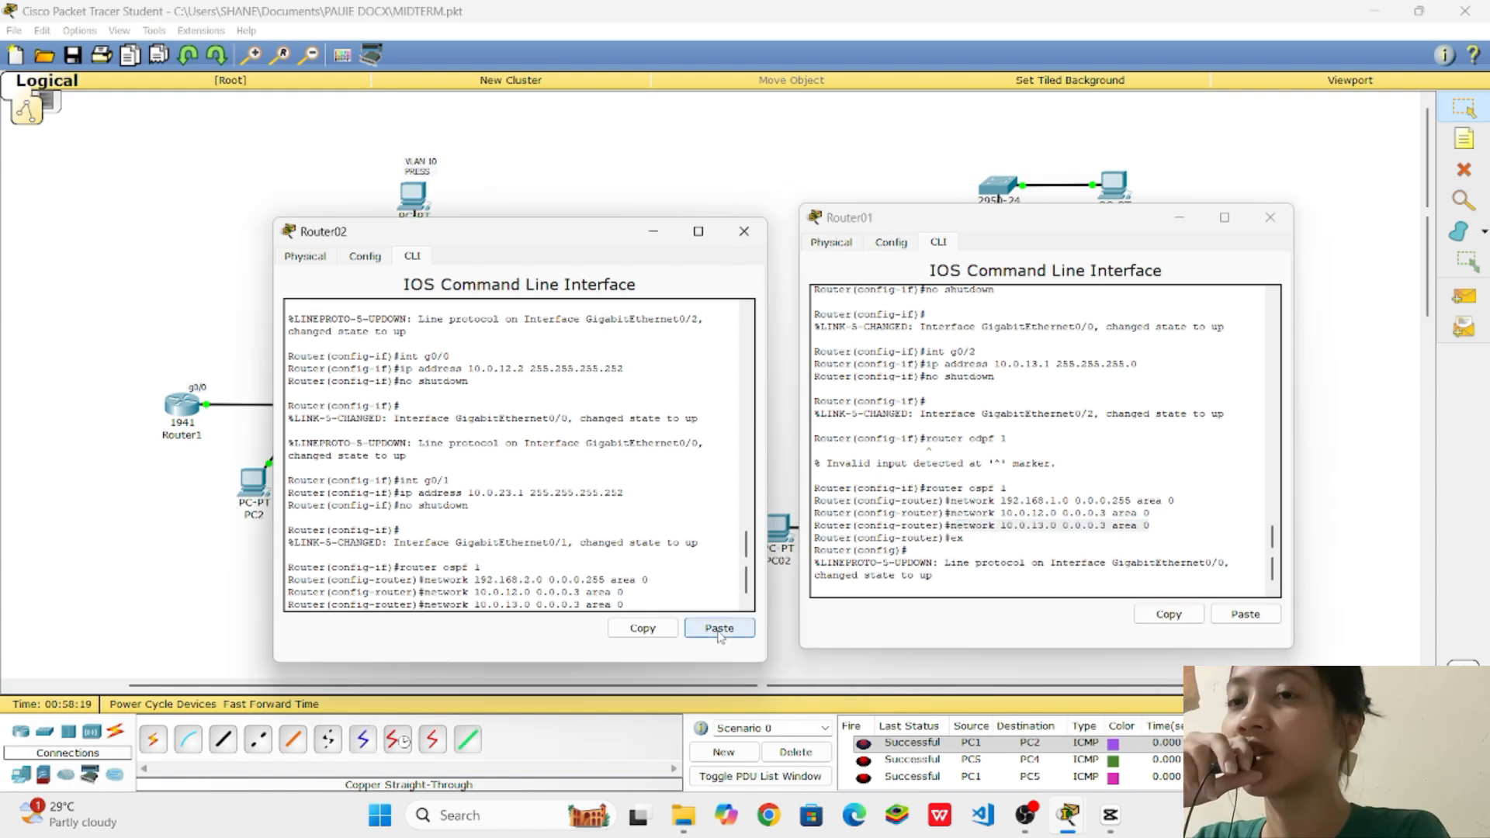
pyautogui.press('BackSpace')
pyautogui.write('2')
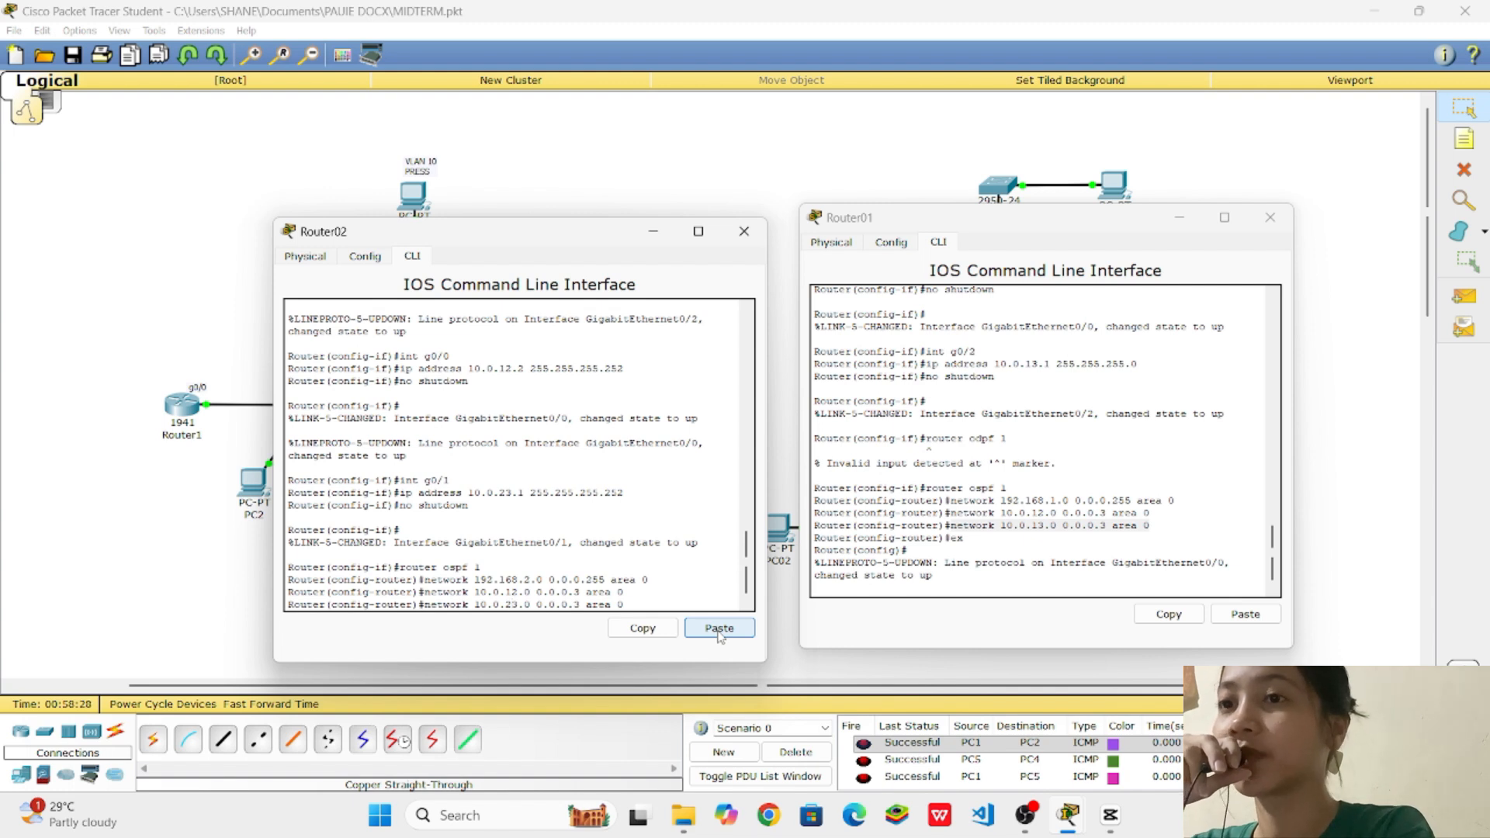
pyautogui.press('Return')
pyautogui.write('ex')
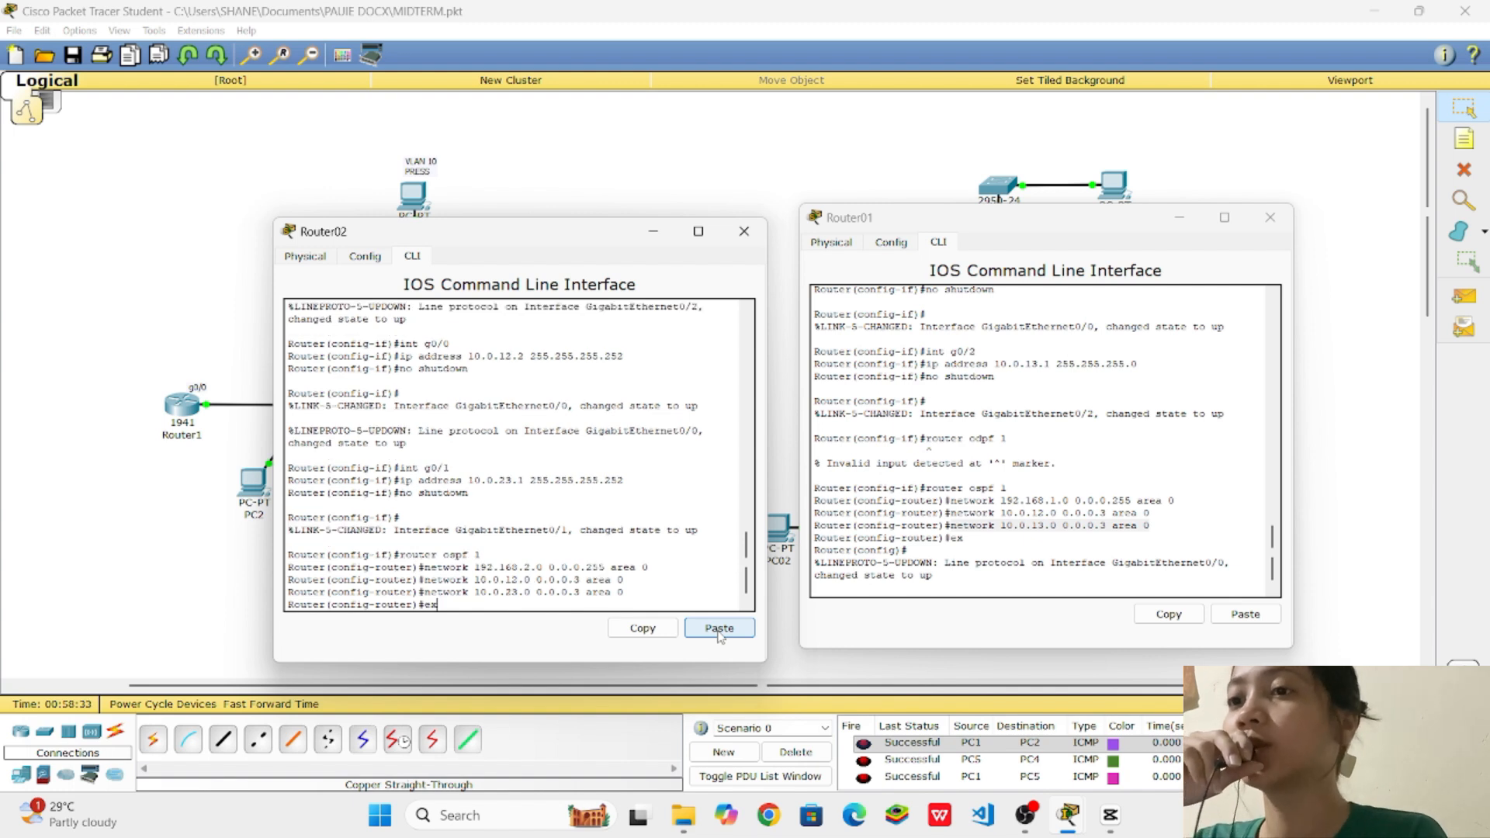
pyautogui.press('Return')
# Close the Router02 and Router01 windows and enter the configuration of interface g0/0 on Router03
pyautogui.scroll(10, 609, 510)
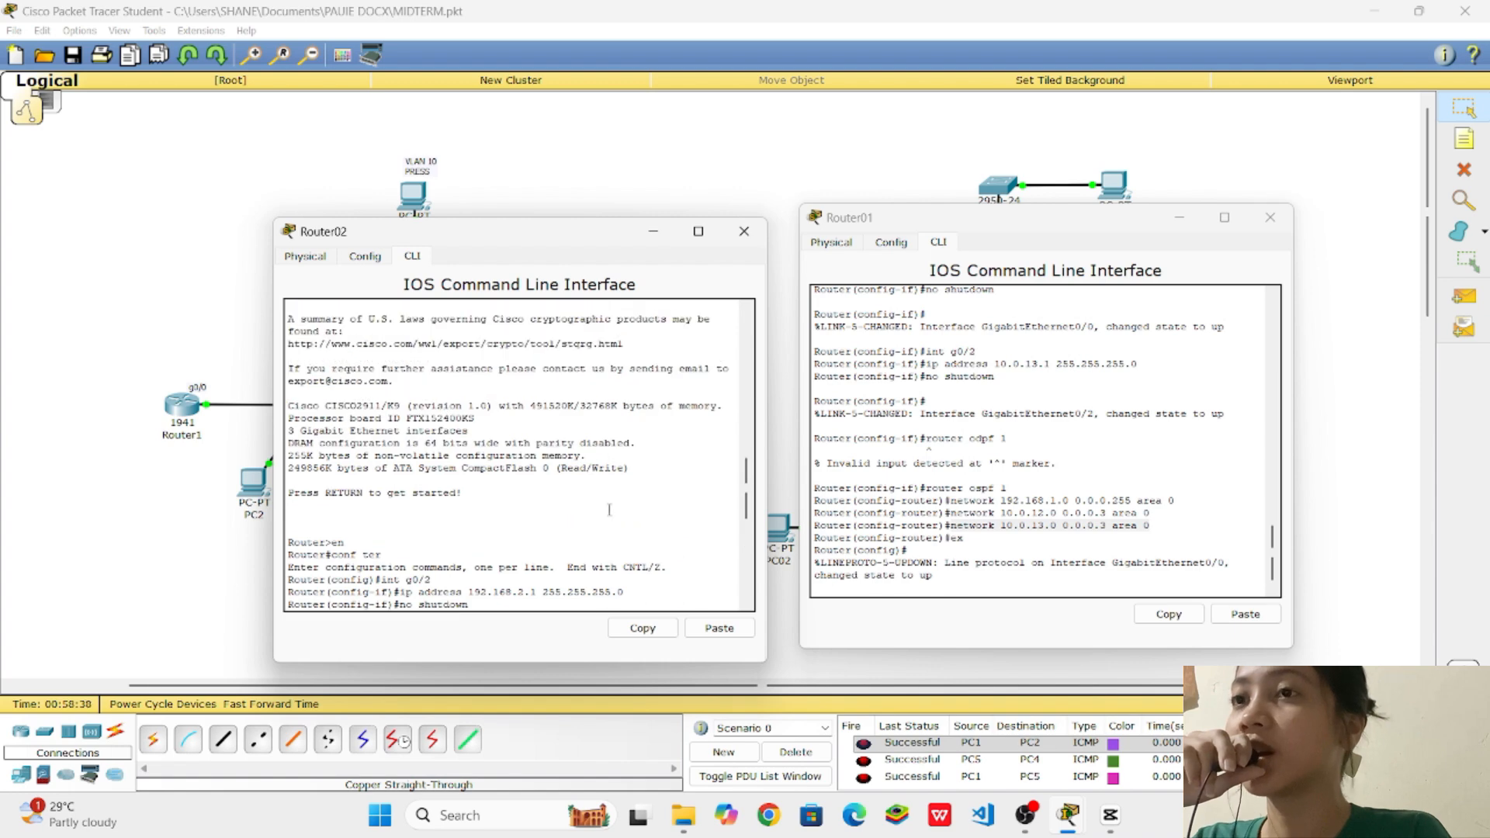
pyautogui.click(743, 231)
pyautogui.click(1270, 217)
pyautogui.click(1094, 416)
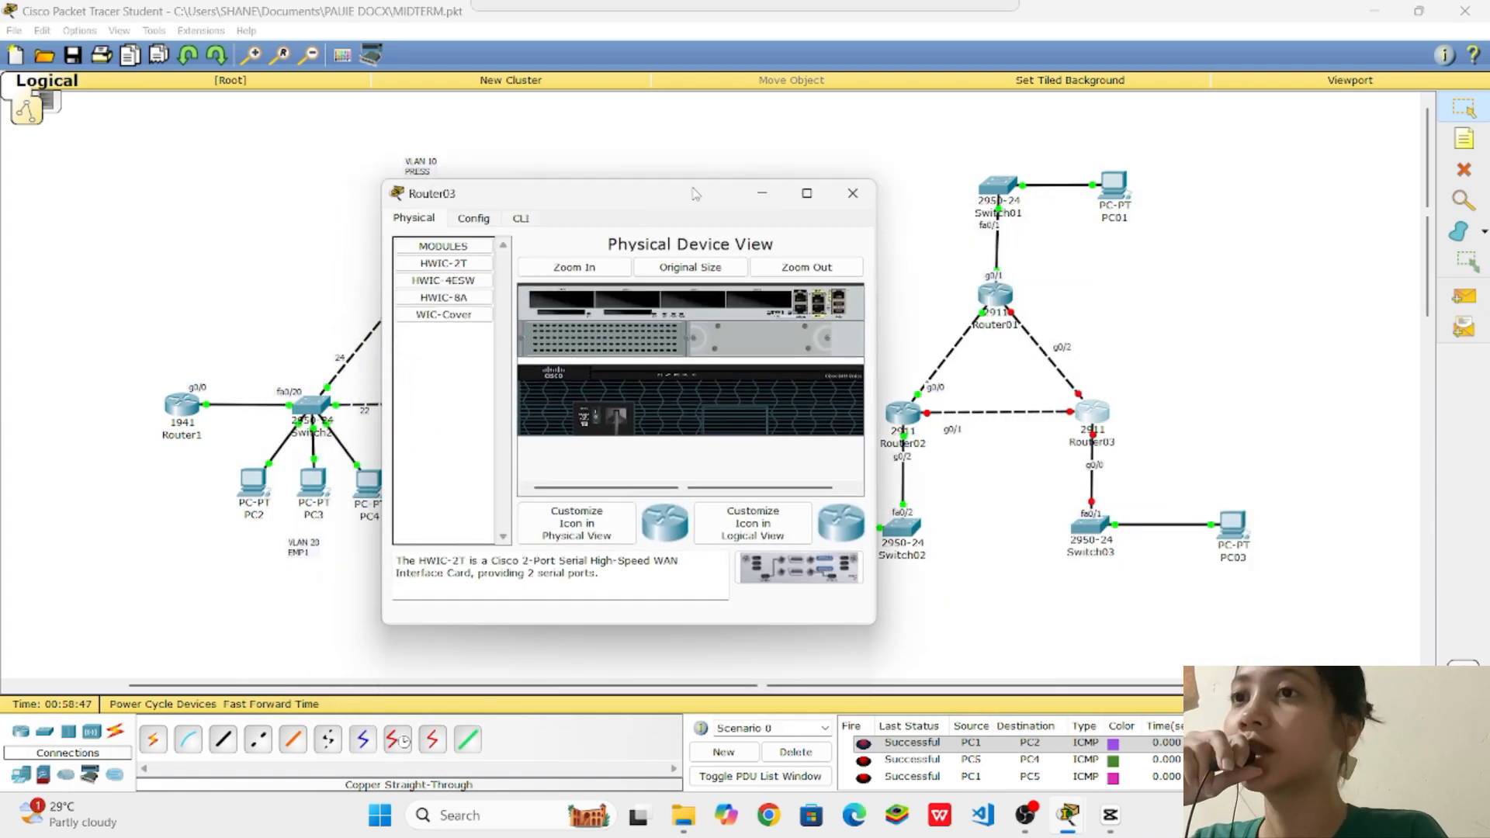
pyautogui.click(521, 218)
pyautogui.write('en')
pyautogui.press('Return')
pyautogui.write('conf te')
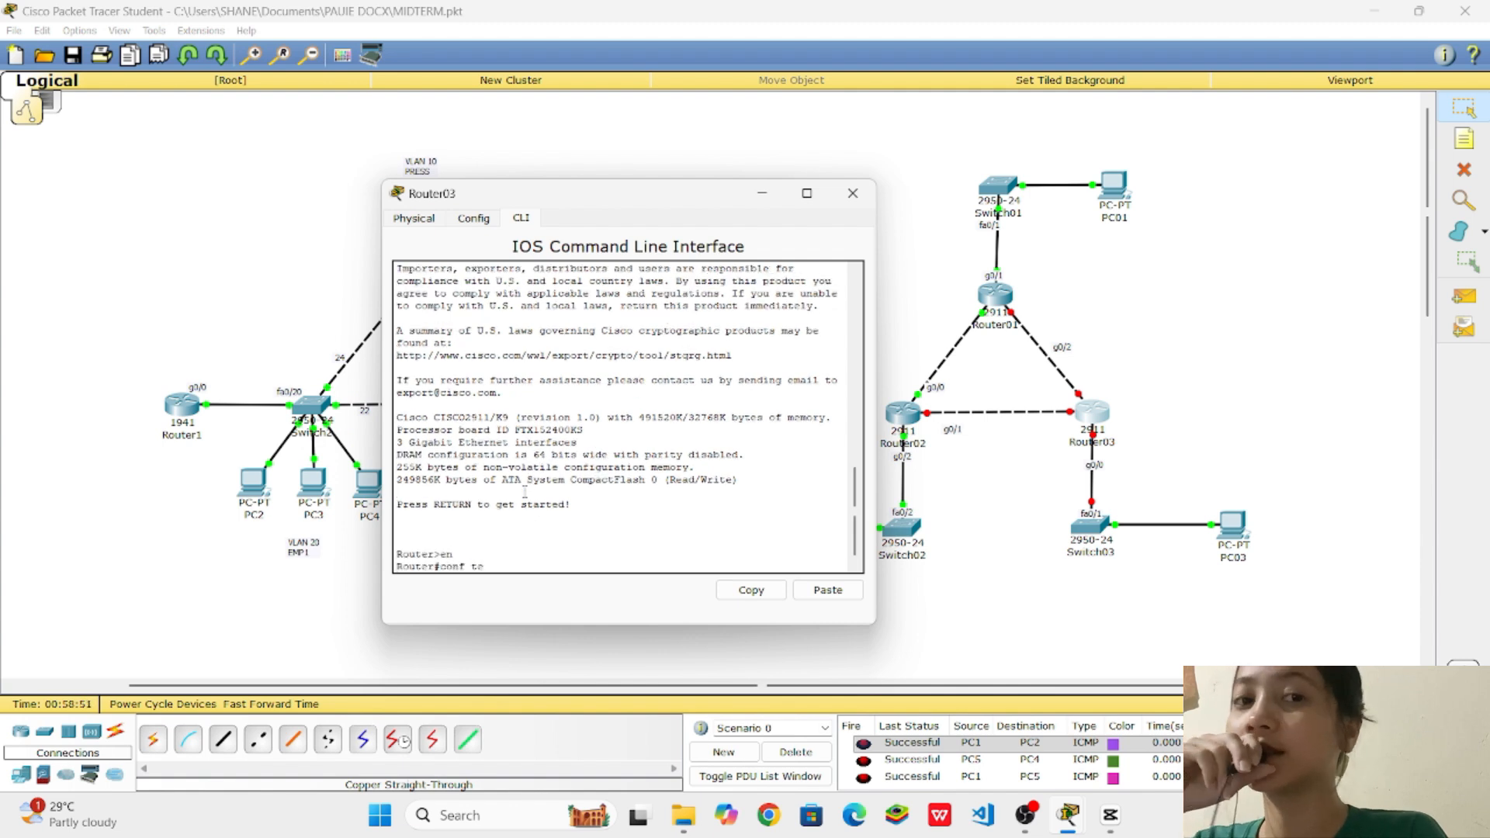
pyautogui.press('Return')
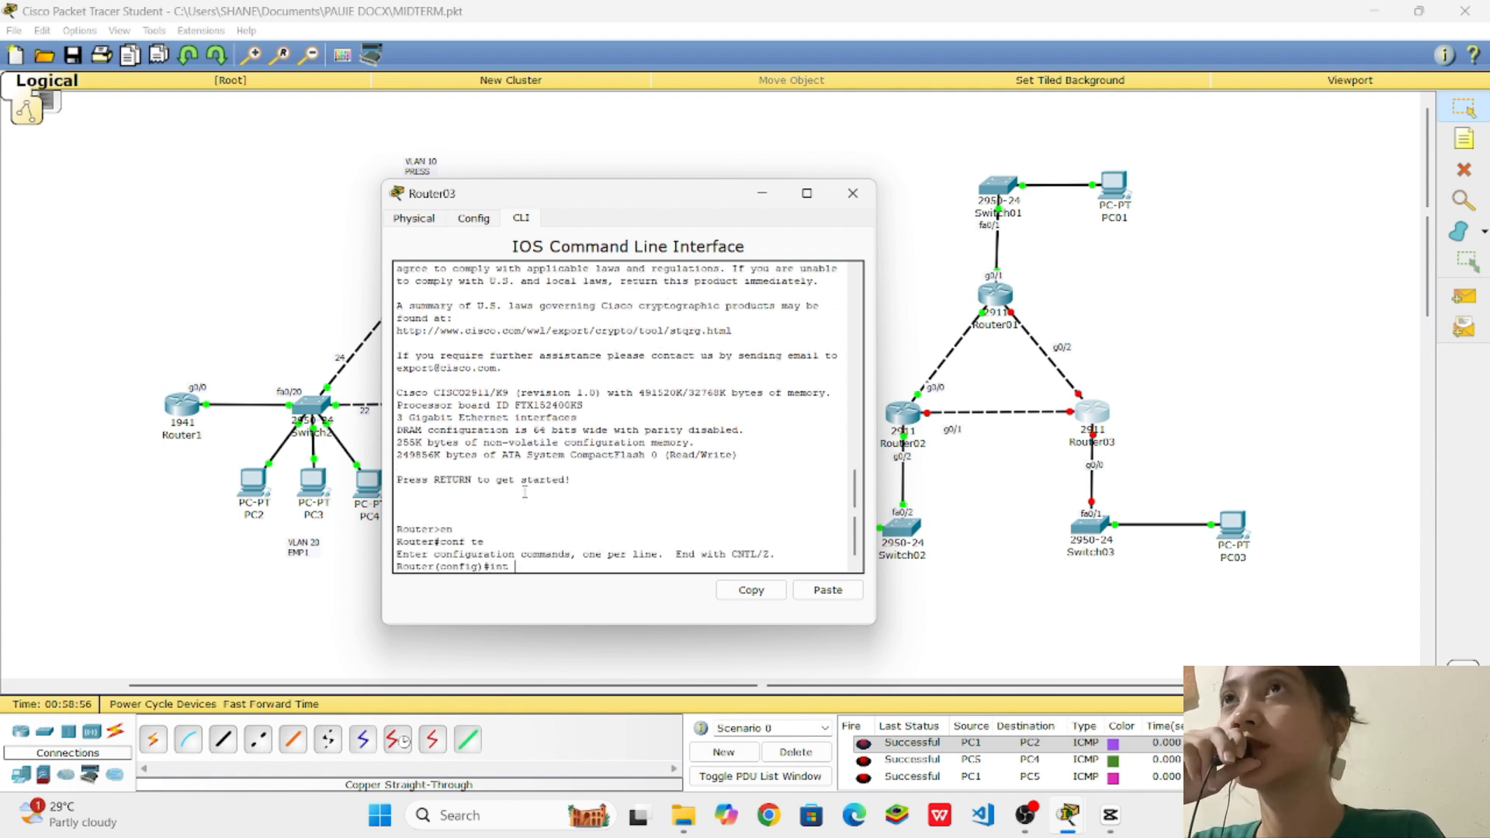
pyautogui.write('int g0/0')
pyautogui.press('Return')
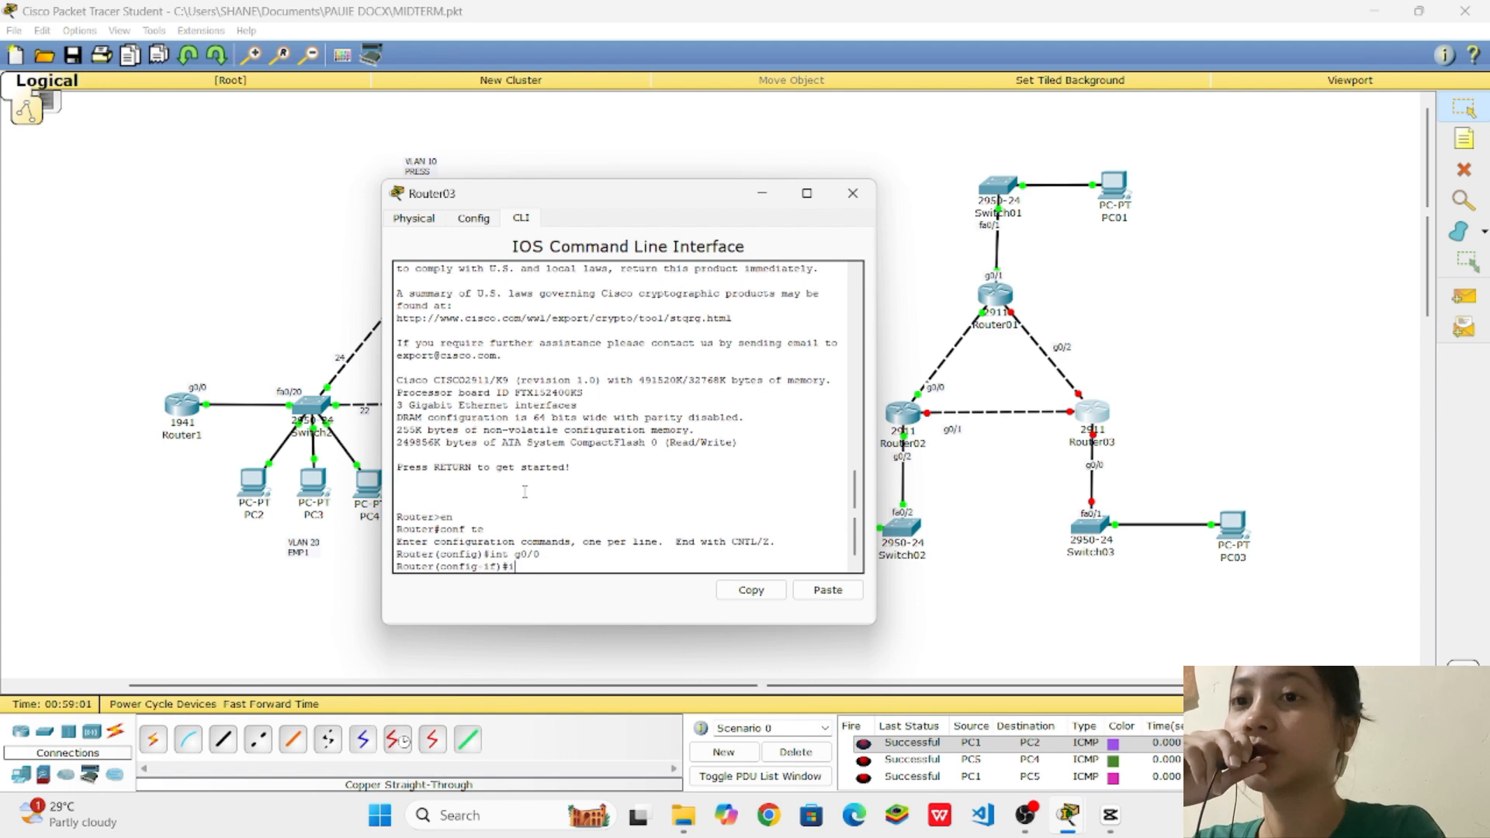
# Begin an ip address command on Router03 and place Router01's command-line window beside it, showing its interface address commands
pyautogui.write('ip address')
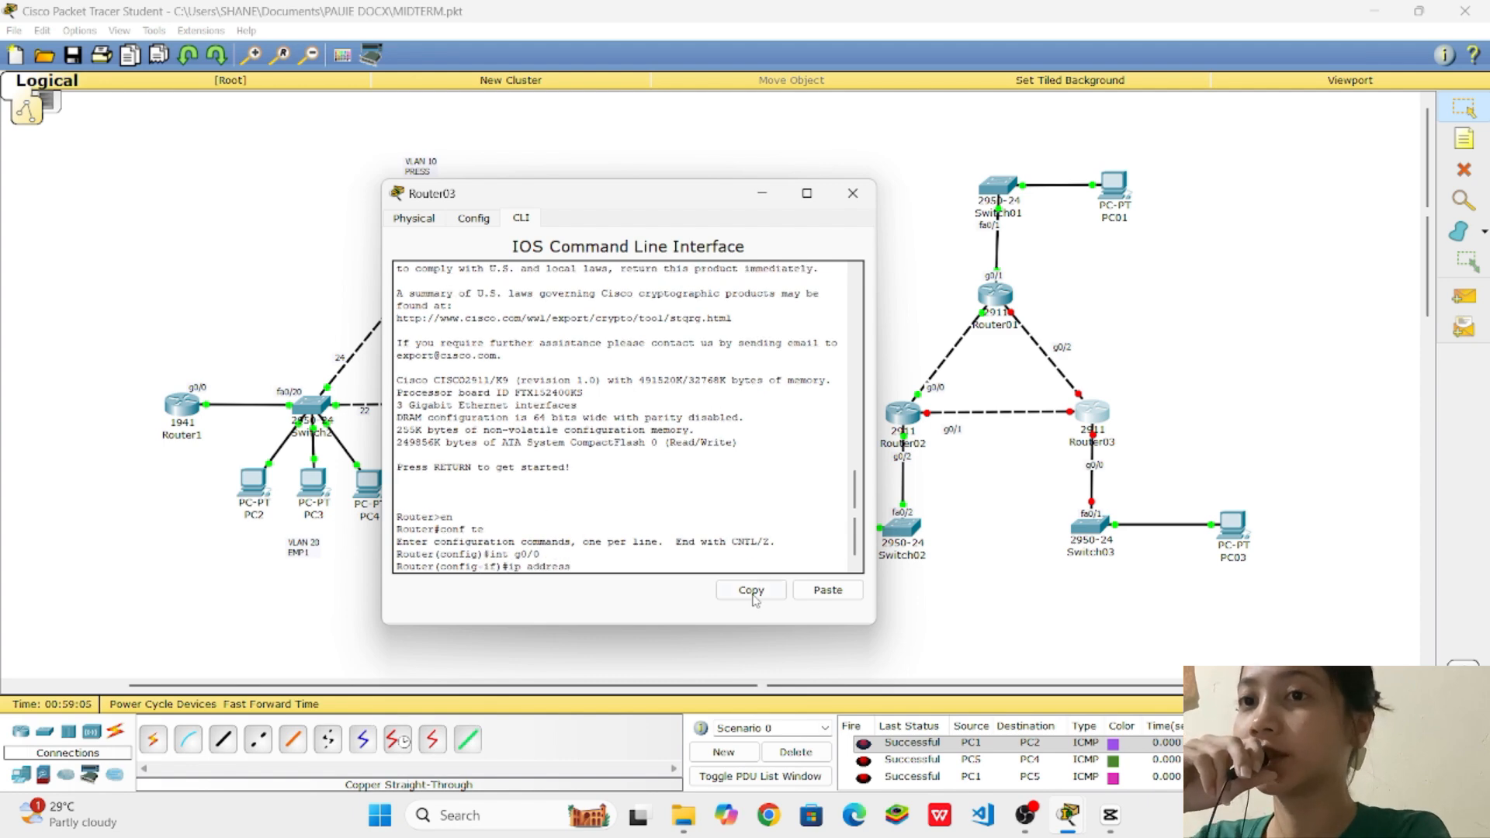
pyautogui.click(916, 407)
pyautogui.moveTo(1063, 817)
pyautogui.click(1210, 706)
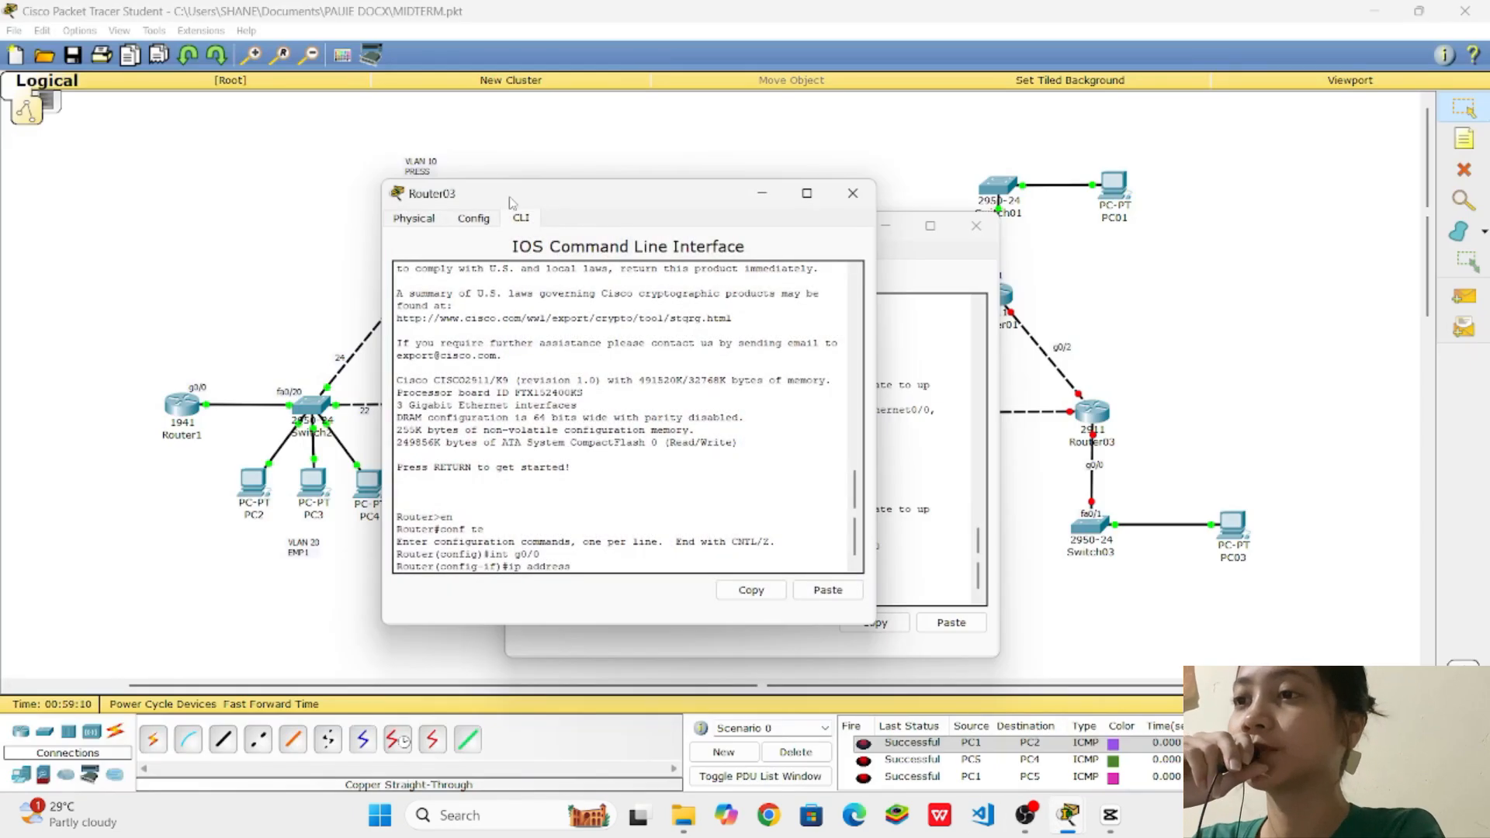
pyautogui.moveTo(509, 202); pyautogui.dragTo(416, 196)
pyautogui.moveTo(814, 235); pyautogui.dragTo(1147, 232)
pyautogui.scroll(6, 1108, 388)
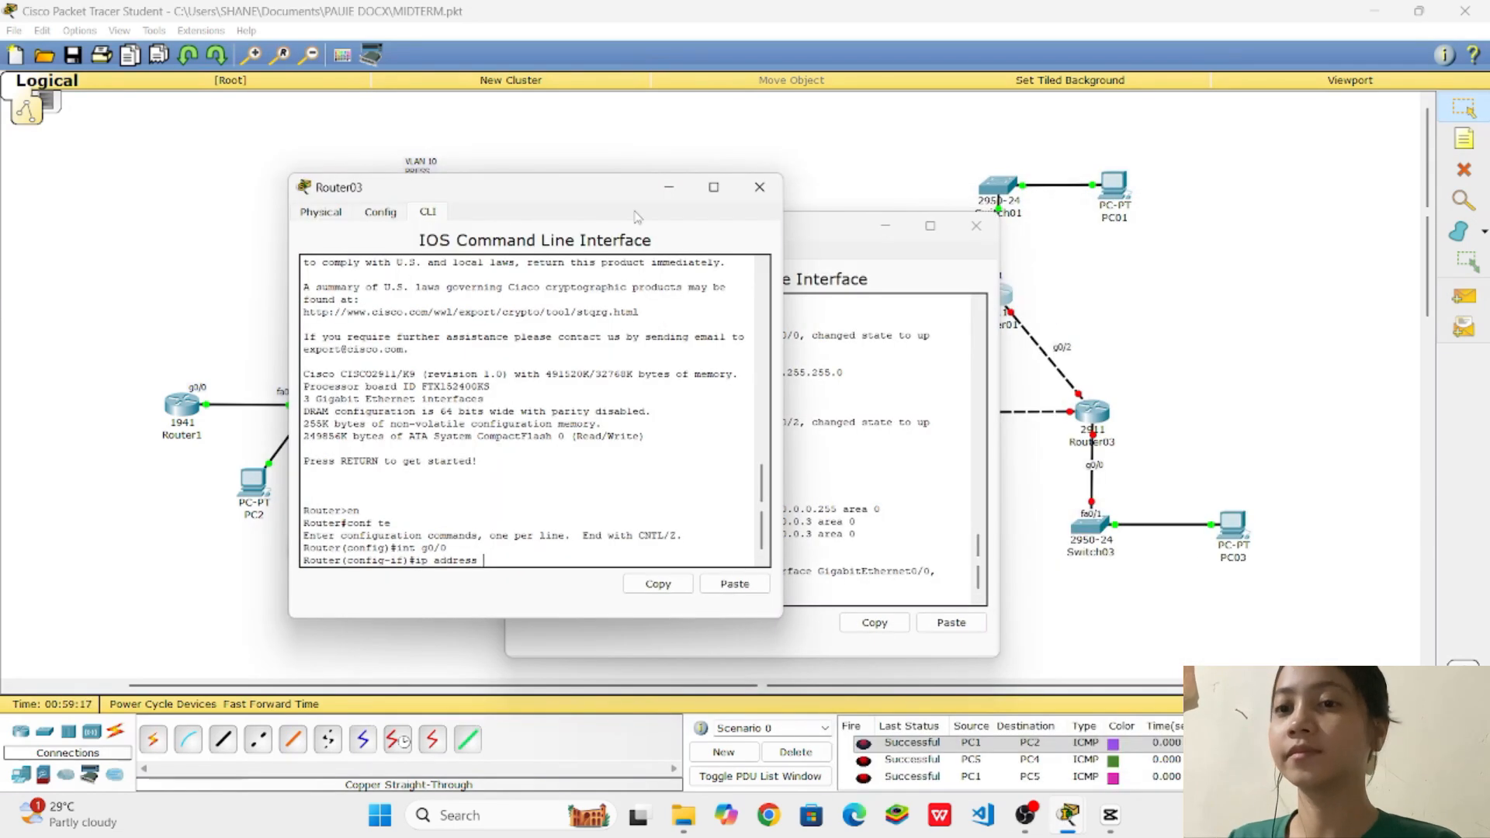
pyautogui.moveTo(974, 261); pyautogui.dragTo(1089, 182)
pyautogui.scroll(6, 923, 388)
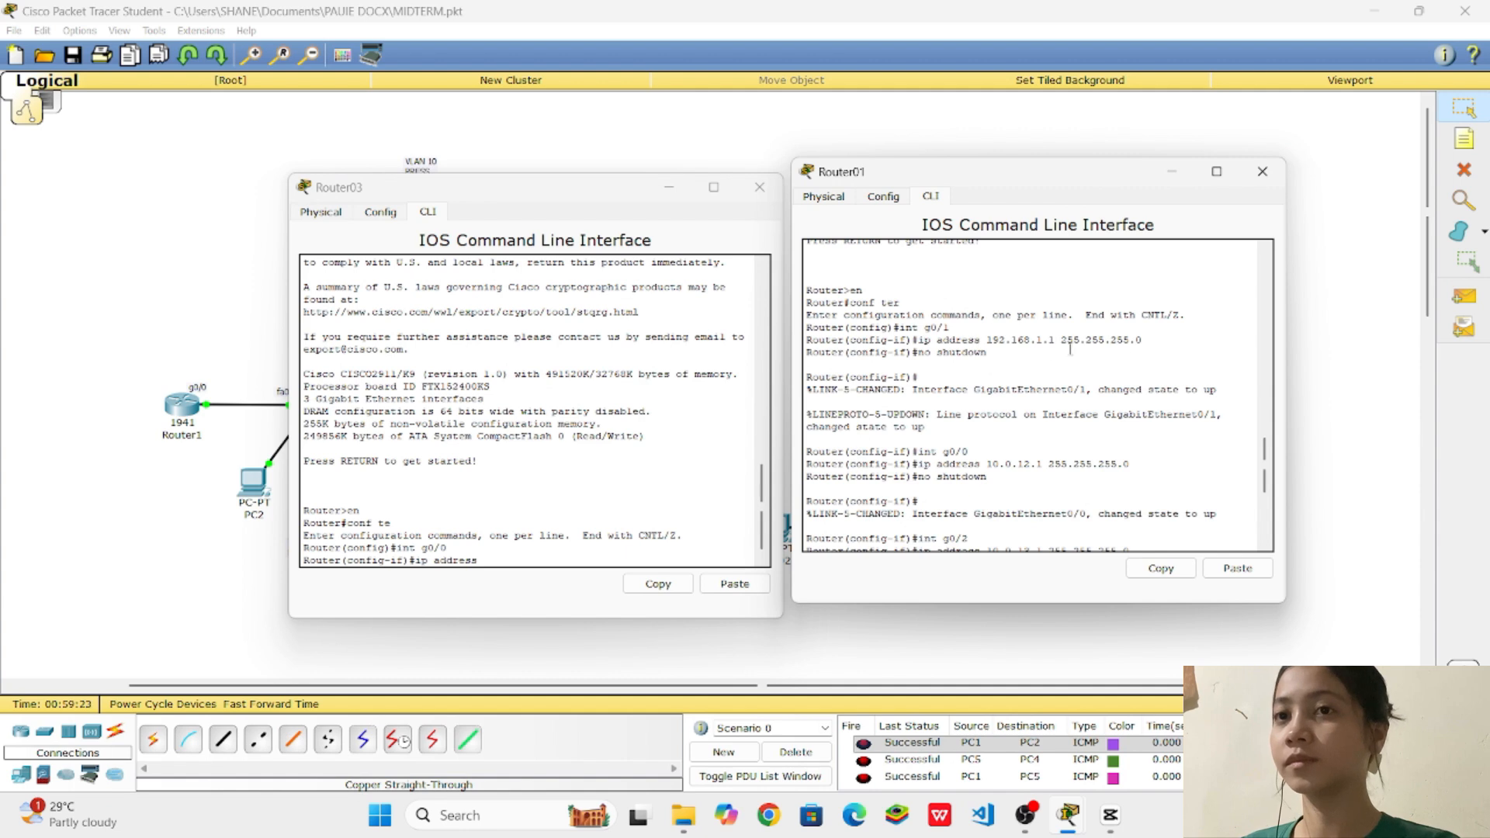
# Assign IP address 192.168.3.1 255.255.255.0 to Router03's interface g0/0, adapting the address copied from Router01, and enable the interface
pyautogui.moveTo(1143, 340); pyautogui.dragTo(985, 340)
pyautogui.click(1161, 568)
pyautogui.click(734, 584)
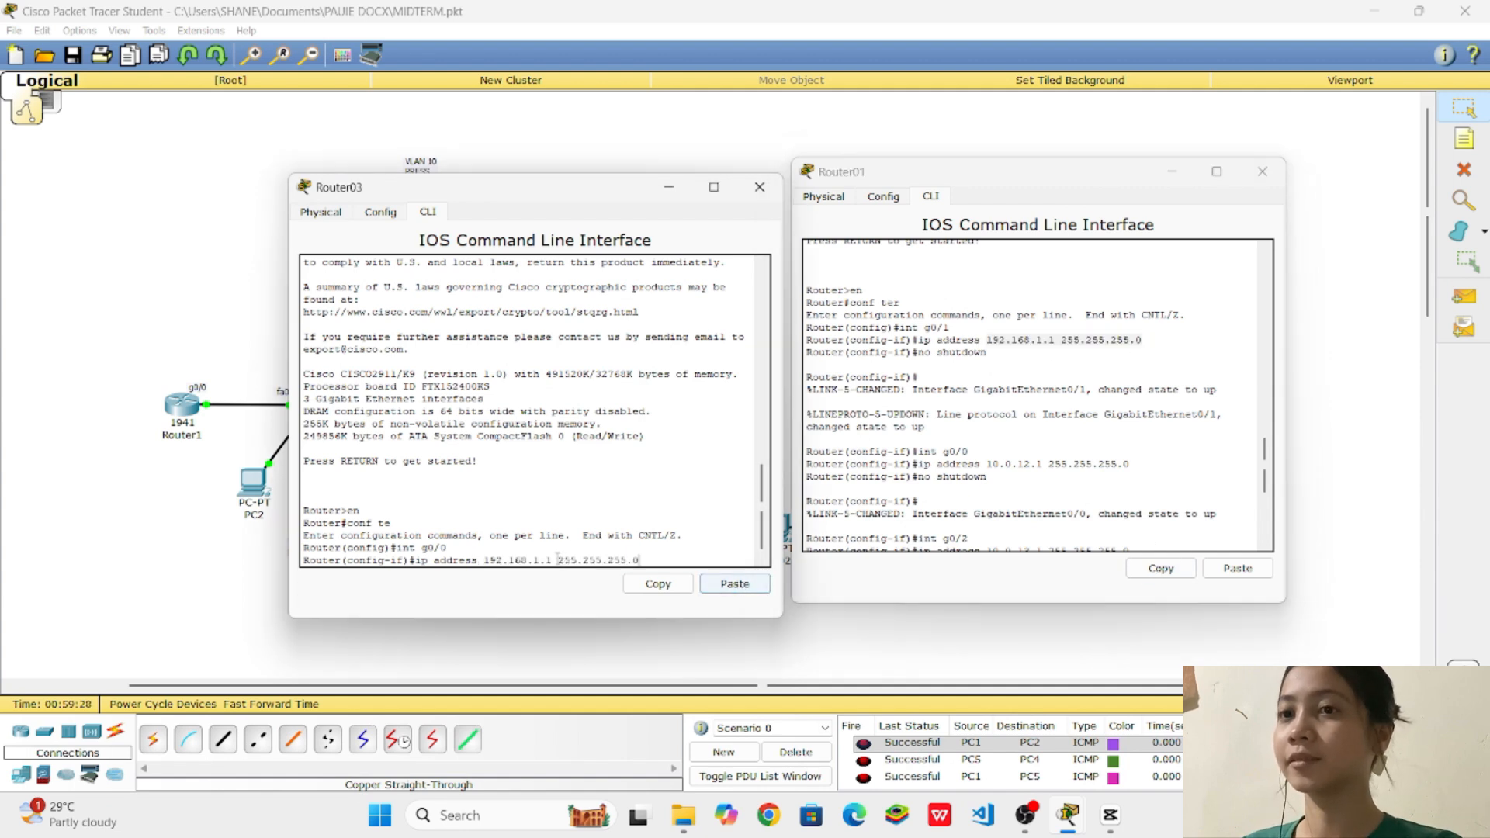
pyautogui.press('Left')
pyautogui.press('Left')
pyautogui.press('Left')
pyautogui.press('Left')
pyautogui.press('Delete')
pyautogui.write('3')
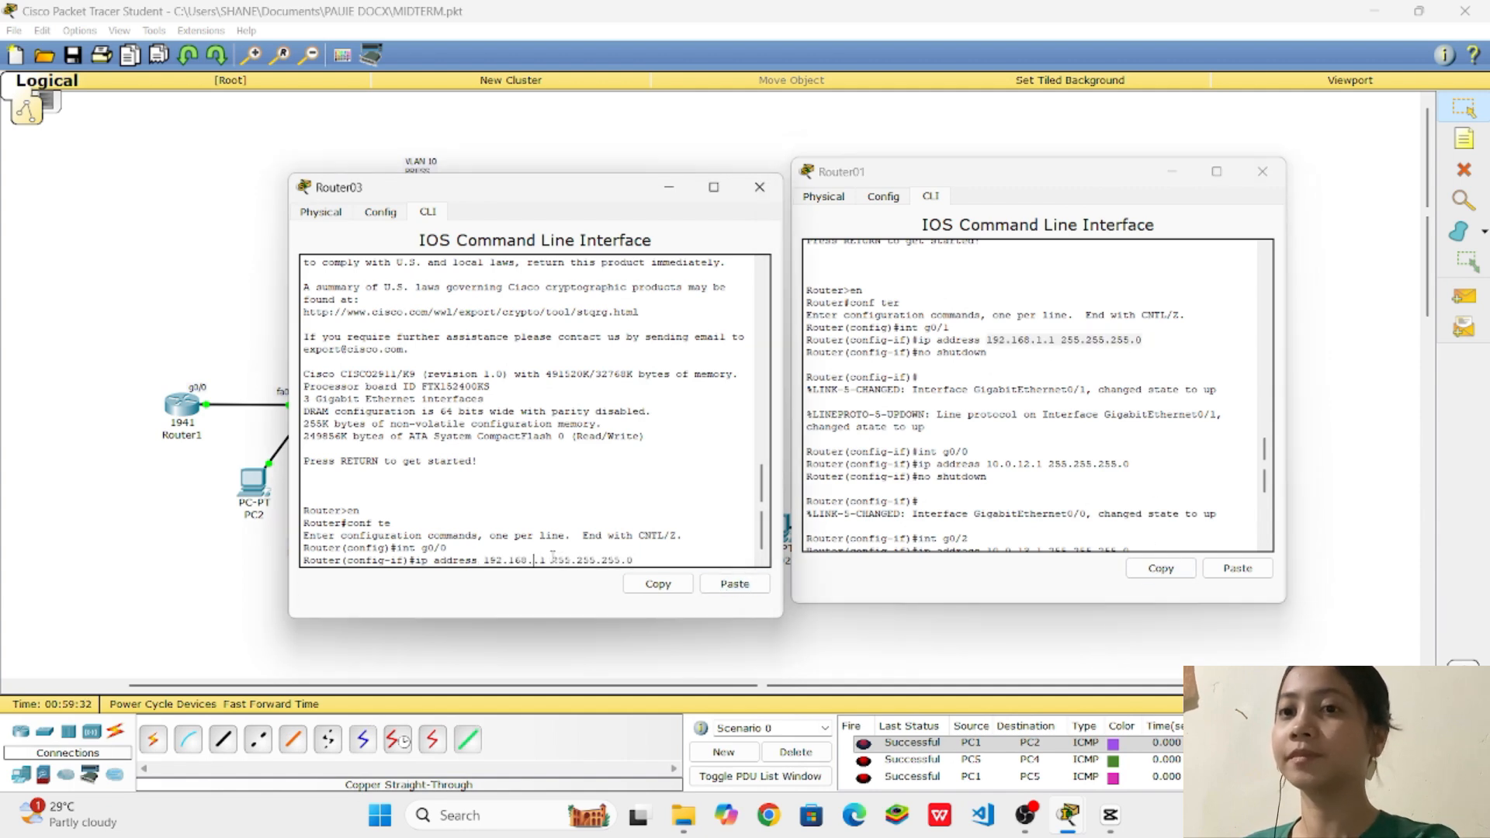
pyautogui.press('Return')
pyautogui.write('no shutdown')
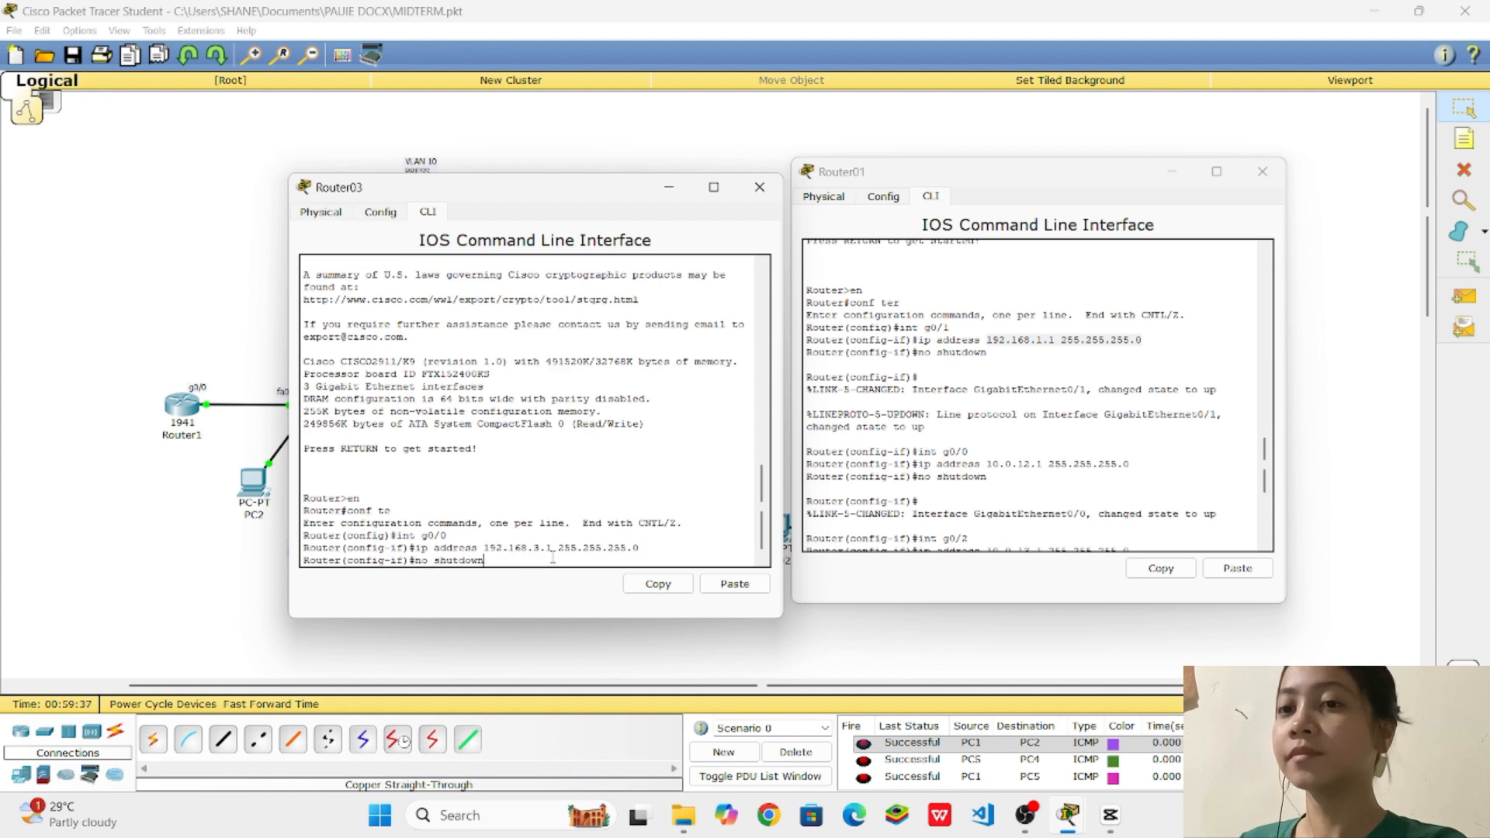
pyautogui.press('Return')
# Assign IP address 10.0.13.1 255.255.255.252 to Router03's interface g0/2, adapting Router01's g0/2 address command, and enable the interface
pyautogui.write('int')
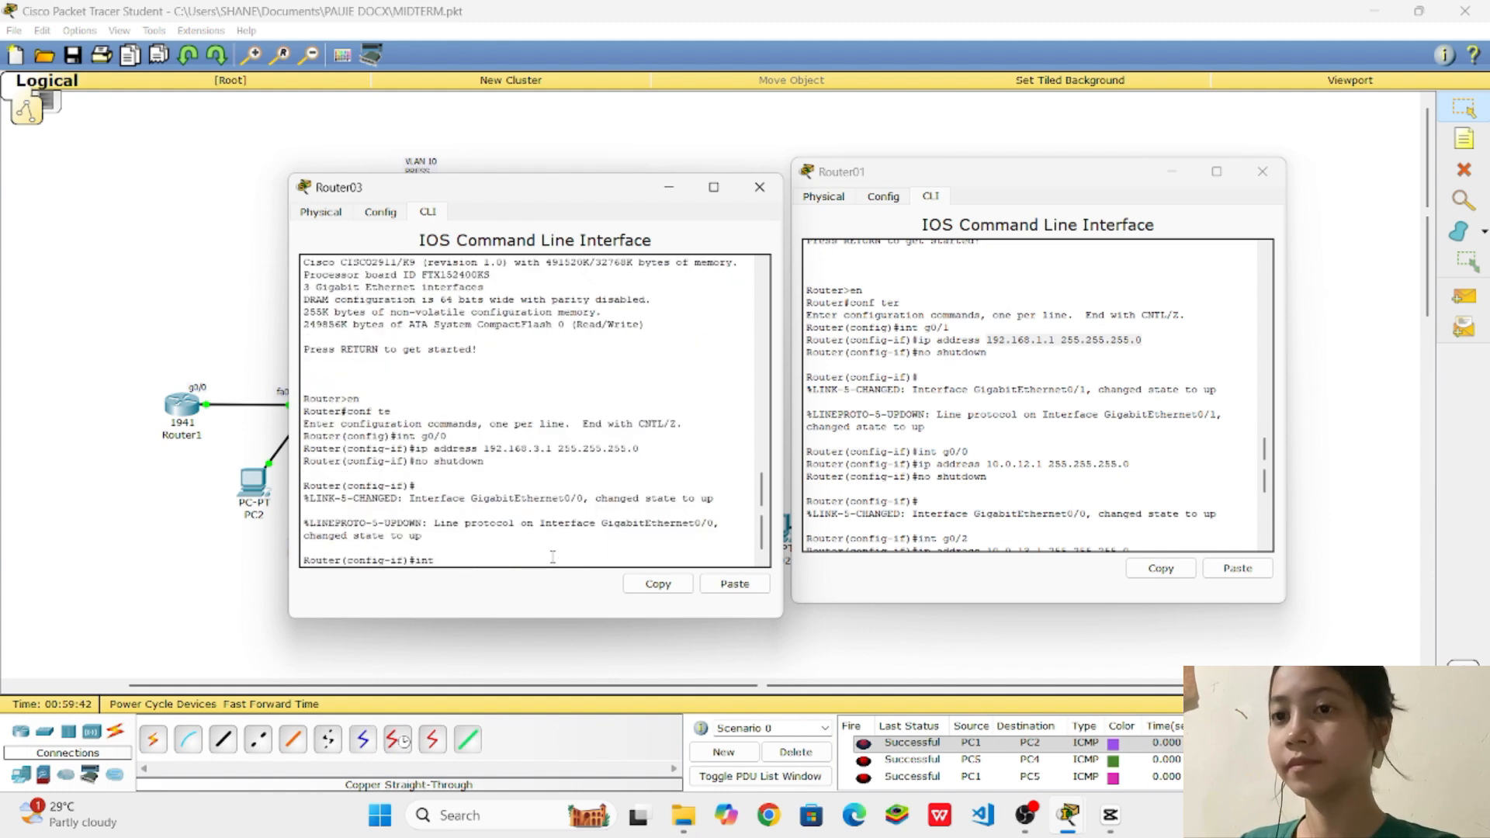
pyautogui.write(' g0/2')
pyautogui.press('Return')
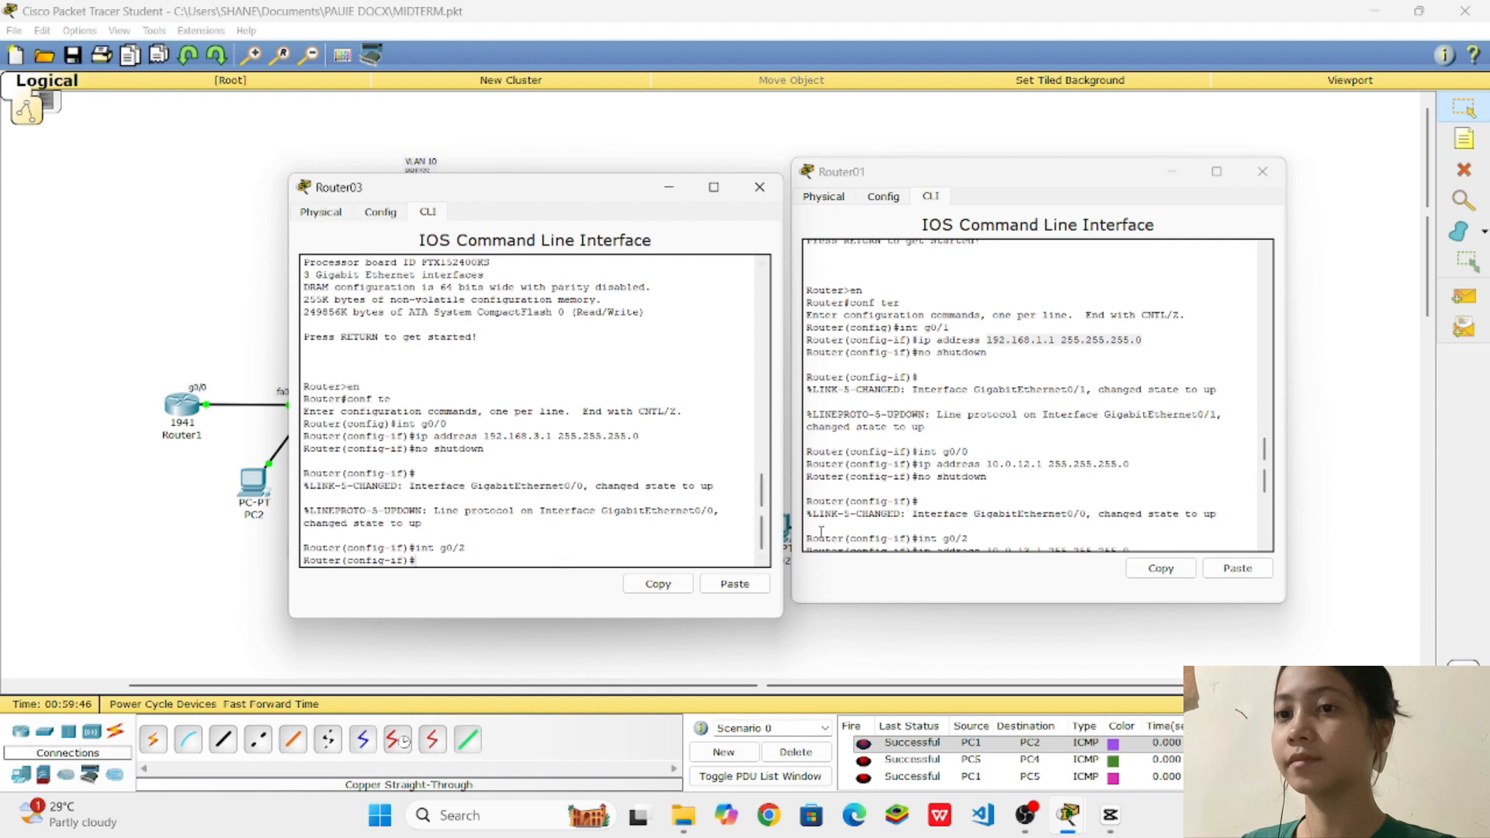
pyautogui.scroll(-2, 1052, 485)
pyautogui.moveTo(1130, 504); pyautogui.dragTo(918, 505)
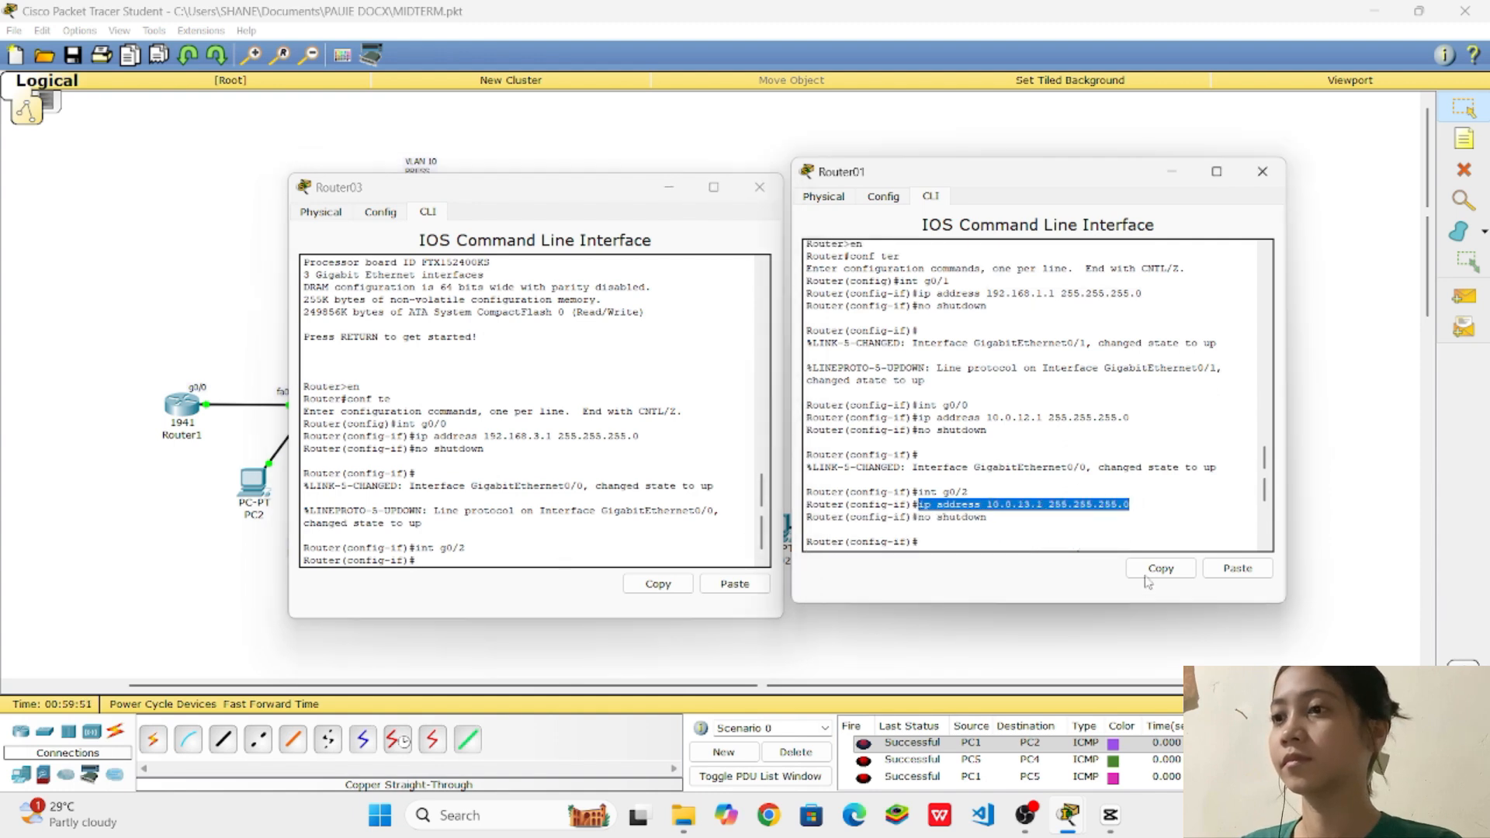
pyautogui.click(1156, 569)
pyautogui.click(489, 556)
pyautogui.click(734, 584)
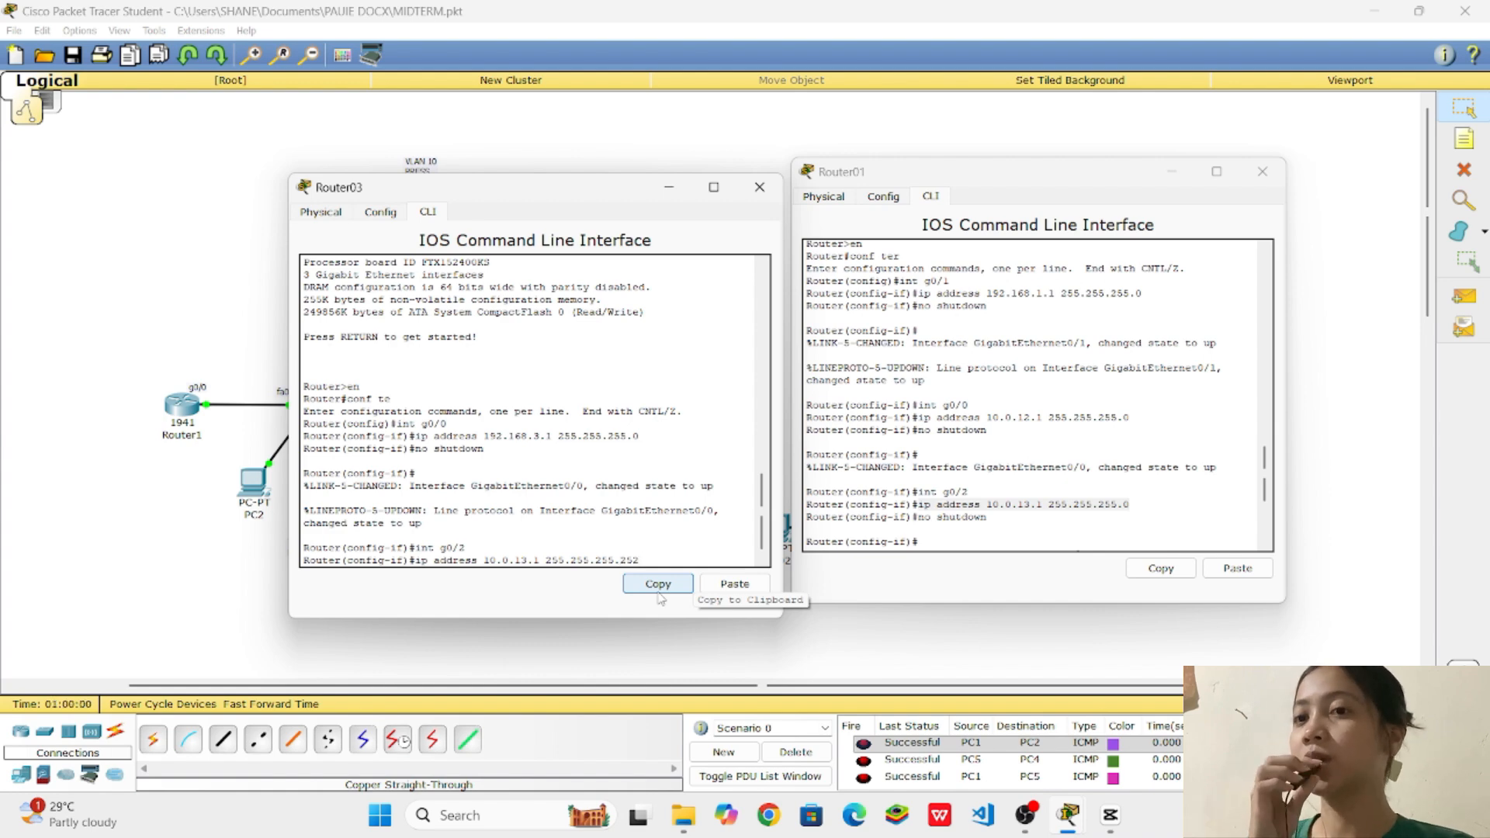
pyautogui.press('Return')
pyautogui.write('no shutdown')
pyautogui.press('Return')
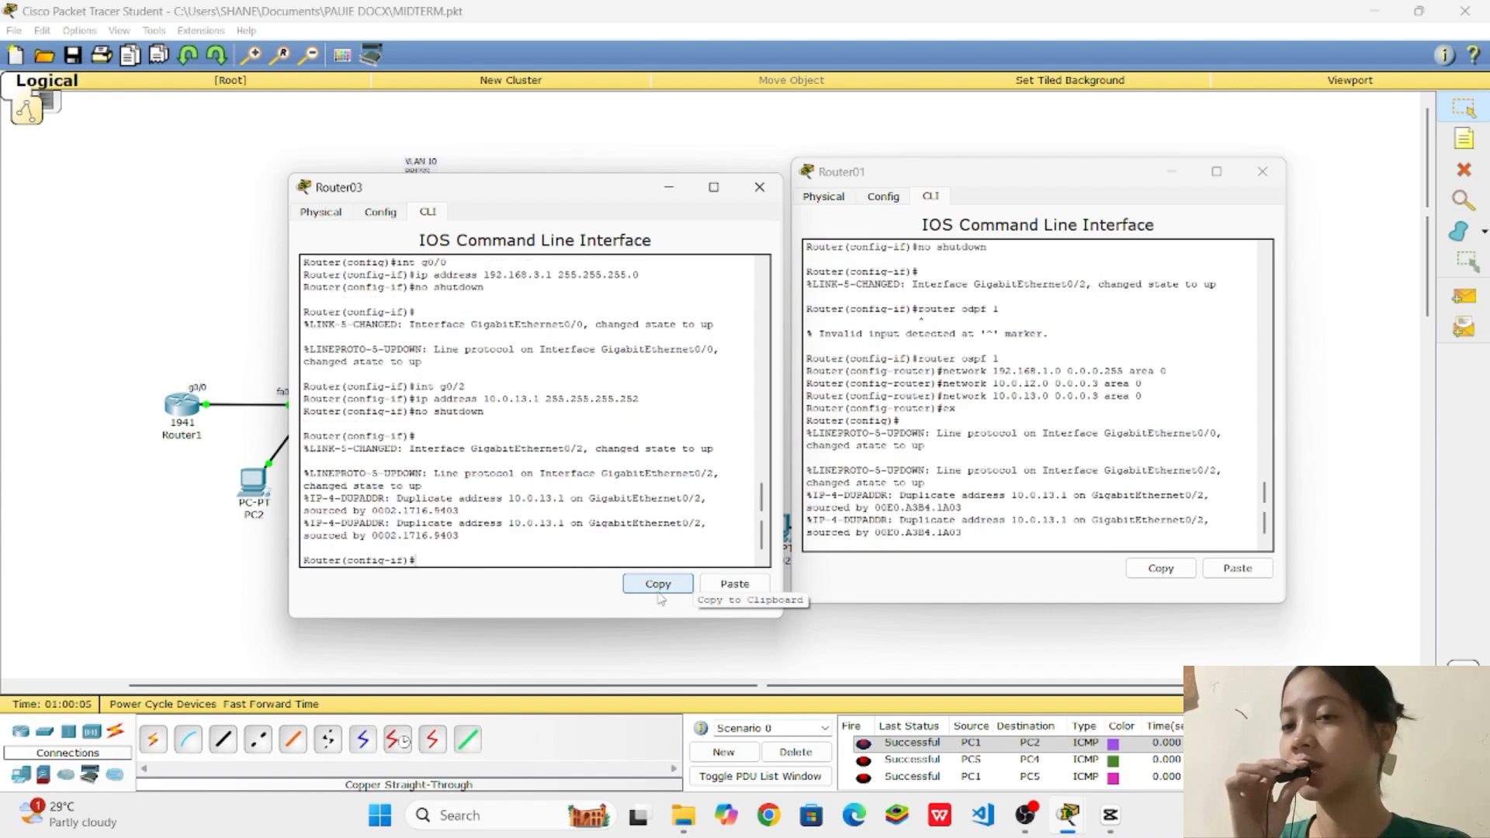
# Enter interface g0/1 on Router03 and prepare an ip address command copied from Router01 with mask 255.255.255.252
pyautogui.write('int g0/1')
pyautogui.press('Return')
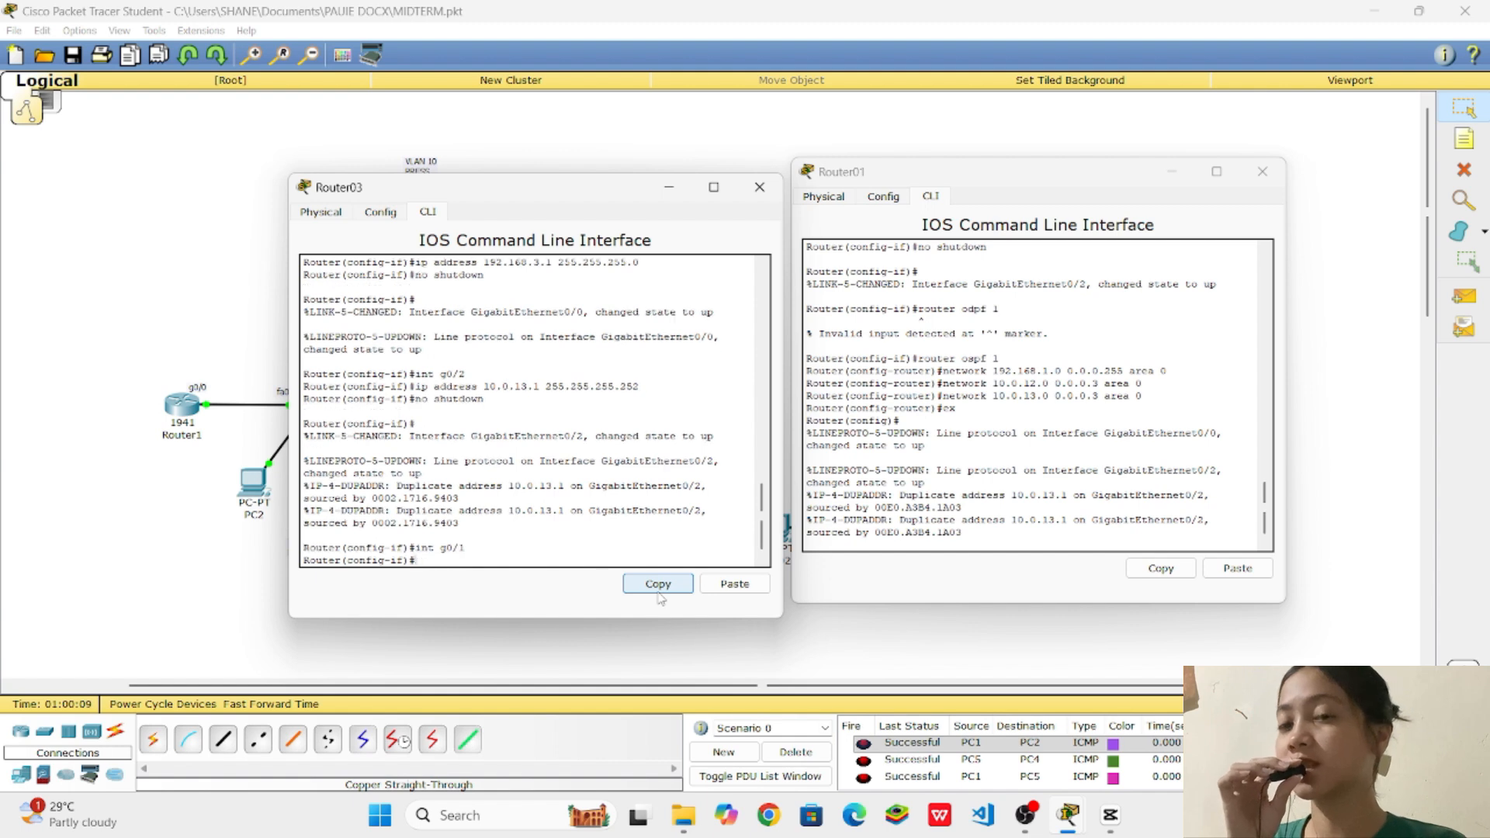
pyautogui.scroll(15, 1056, 408)
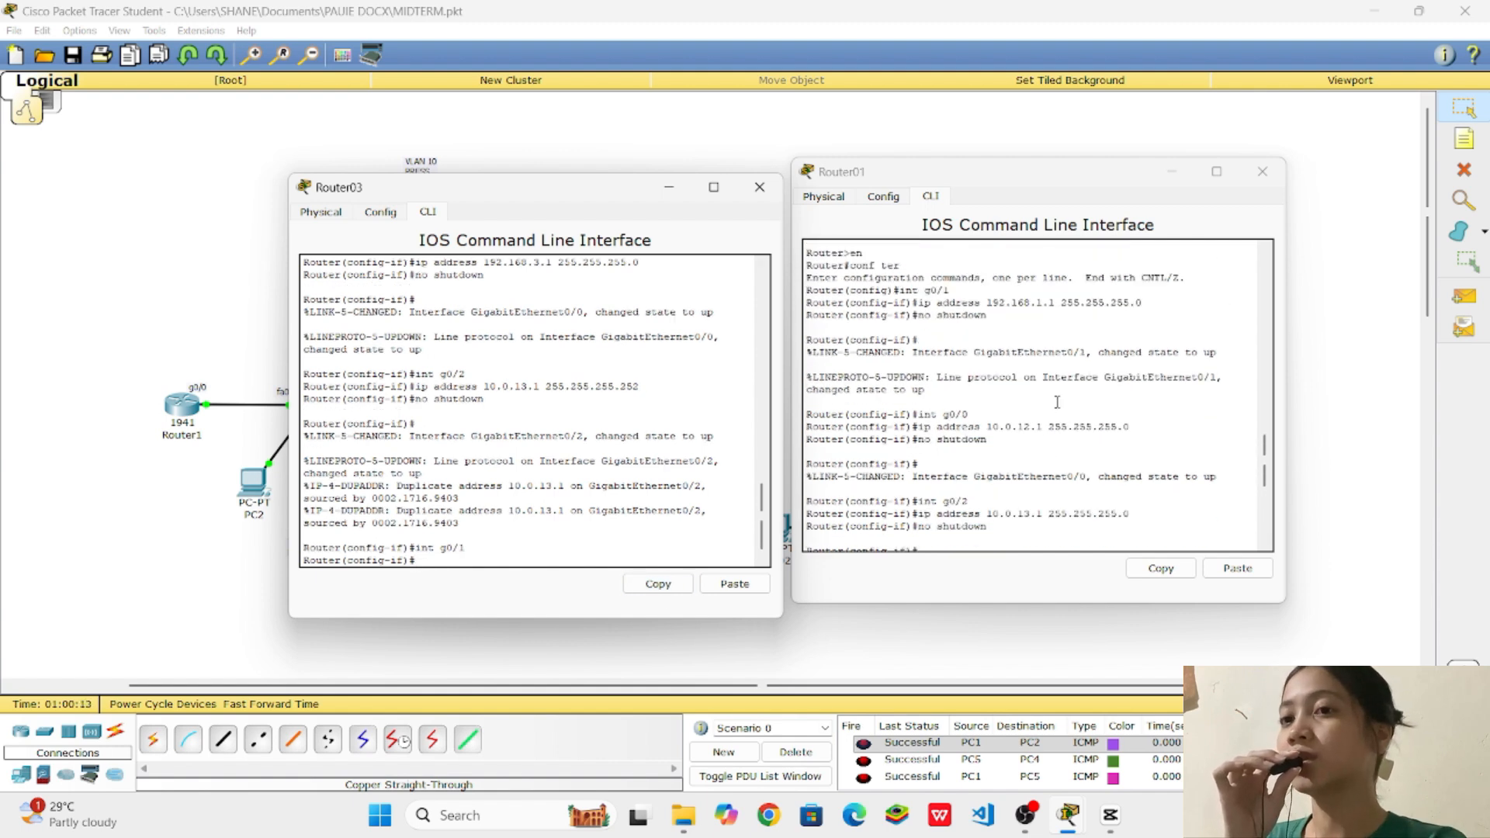
pyautogui.moveTo(918, 303); pyautogui.dragTo(1141, 302)
pyautogui.click(1161, 568)
pyautogui.click(650, 596)
pyautogui.click(734, 584)
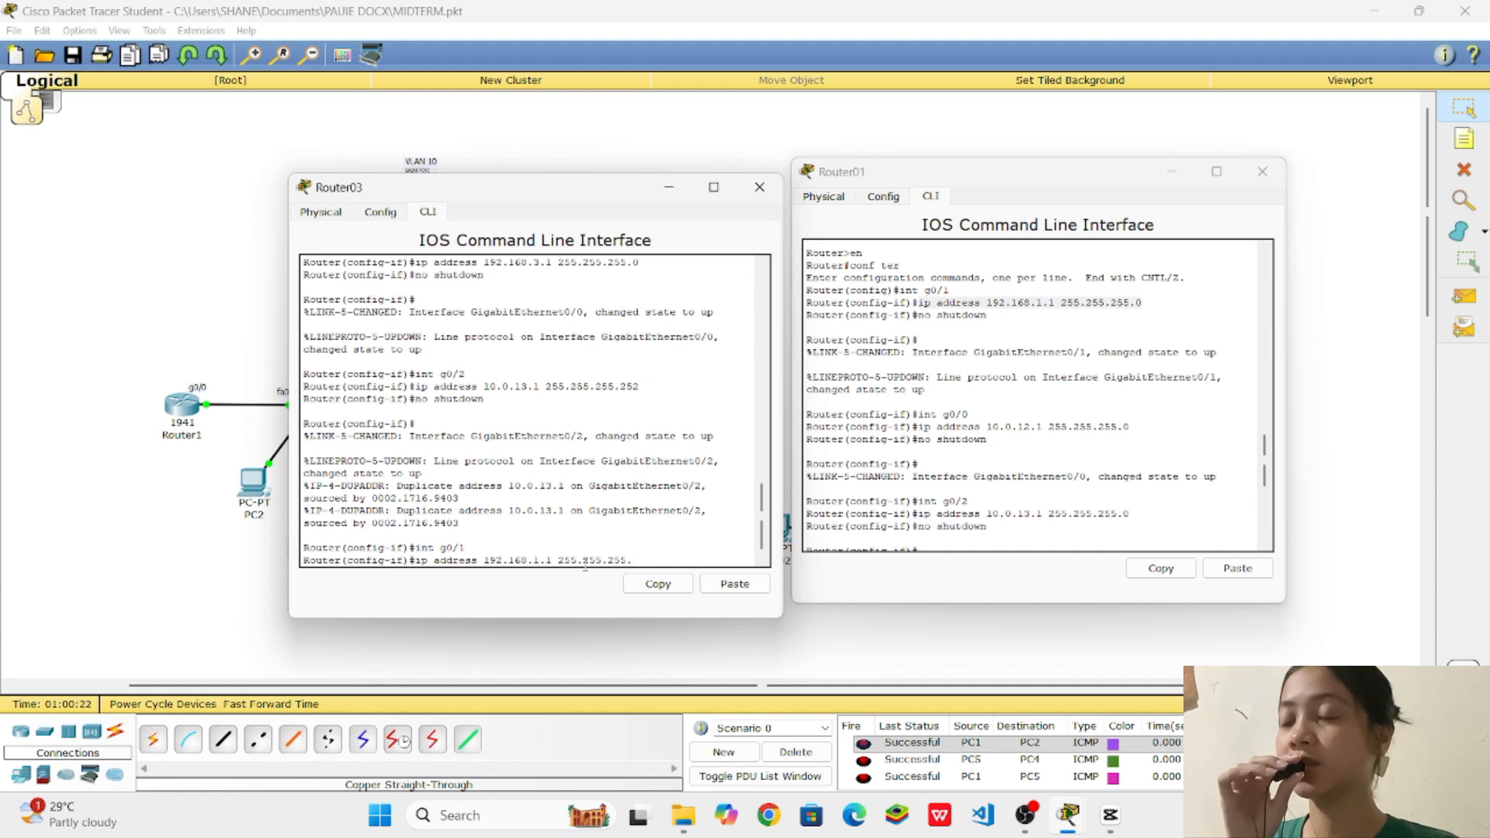
pyautogui.write('2520')
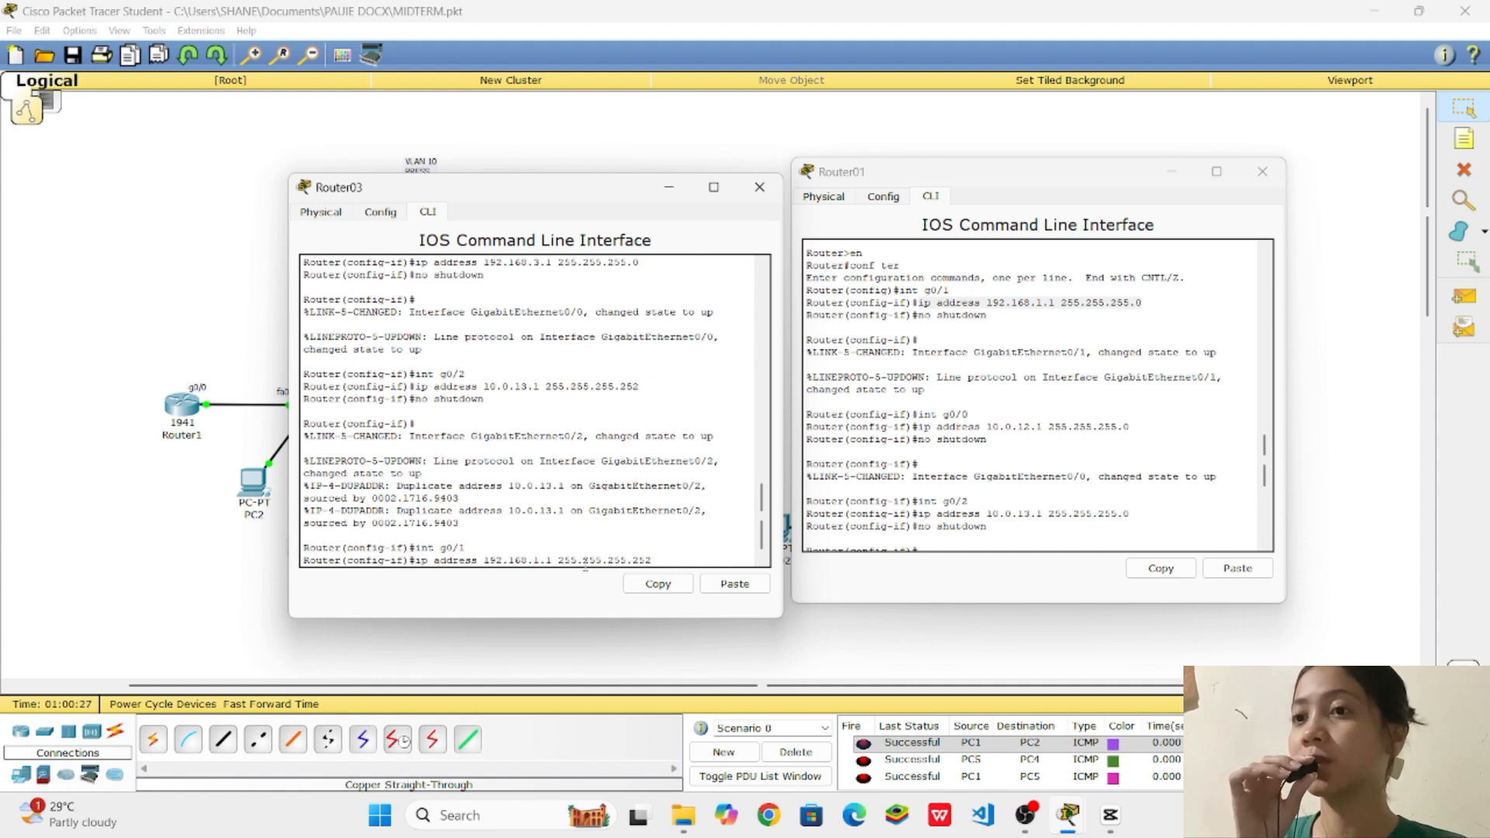
# Assign IP address 10.0.23.2 255.255.255.252 to Router03's interface g0/1 and enable the interface
pyautogui.press('BackSpace')
pyautogui.press('BackSpace')
pyautogui.press('BackSpace')
pyautogui.press('BackSpace')
pyautogui.press('BackSpace')
pyautogui.press('BackSpace')
pyautogui.press('BackSpace')
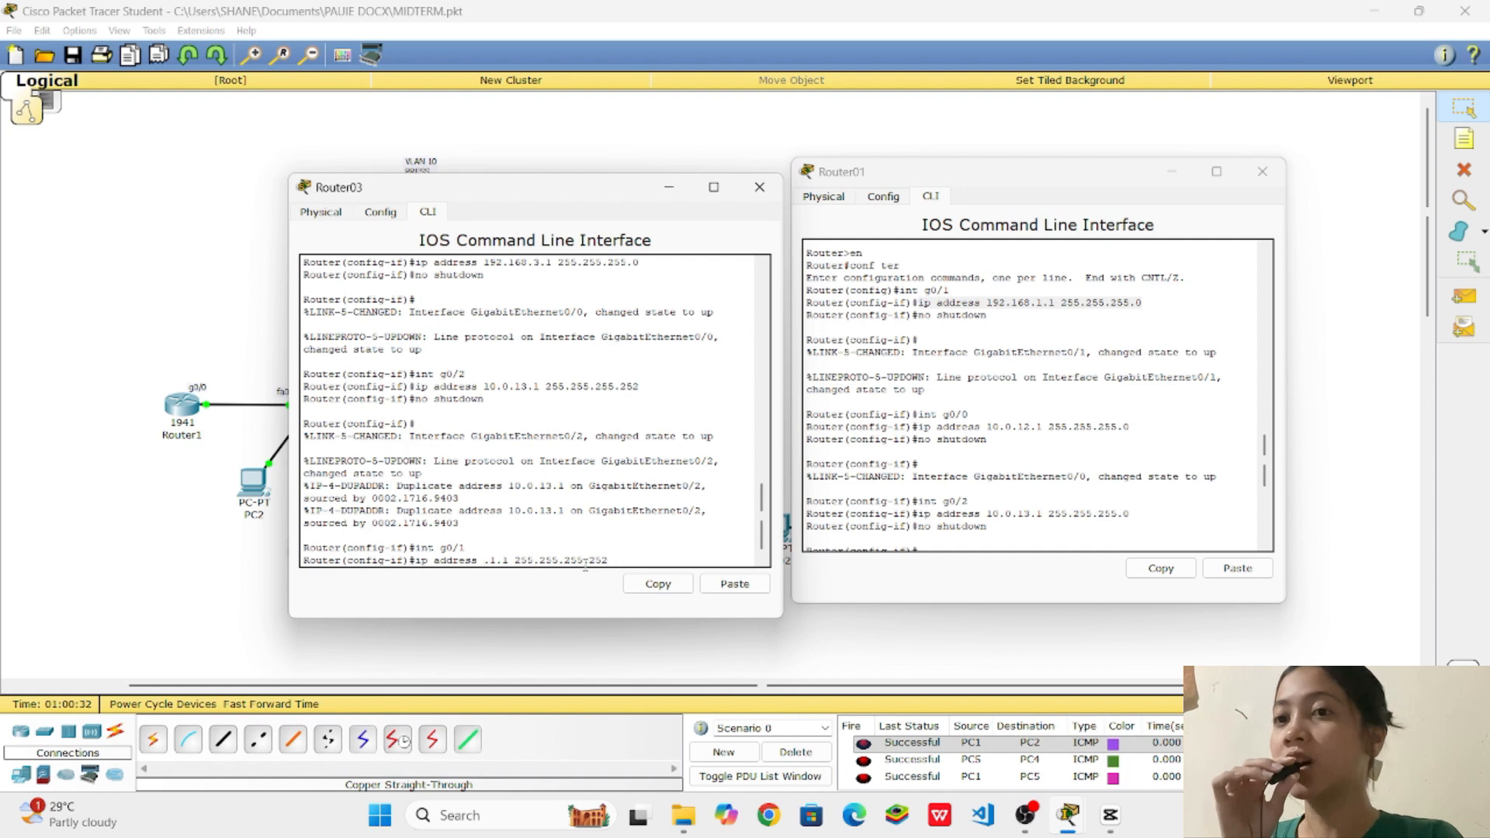
pyautogui.write('10.0')
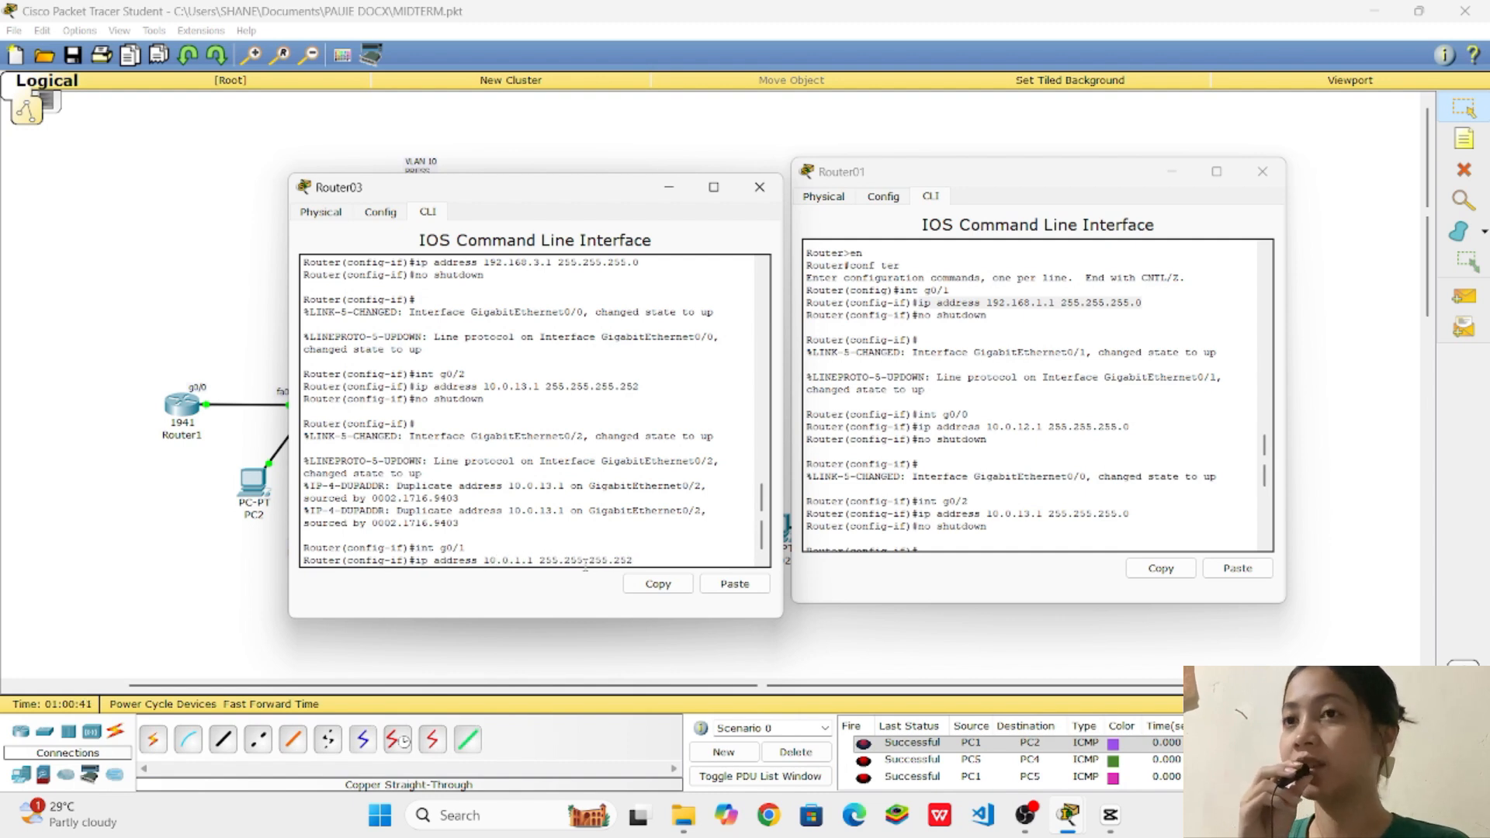
pyautogui.press('BackSpace')
pyautogui.write('23')
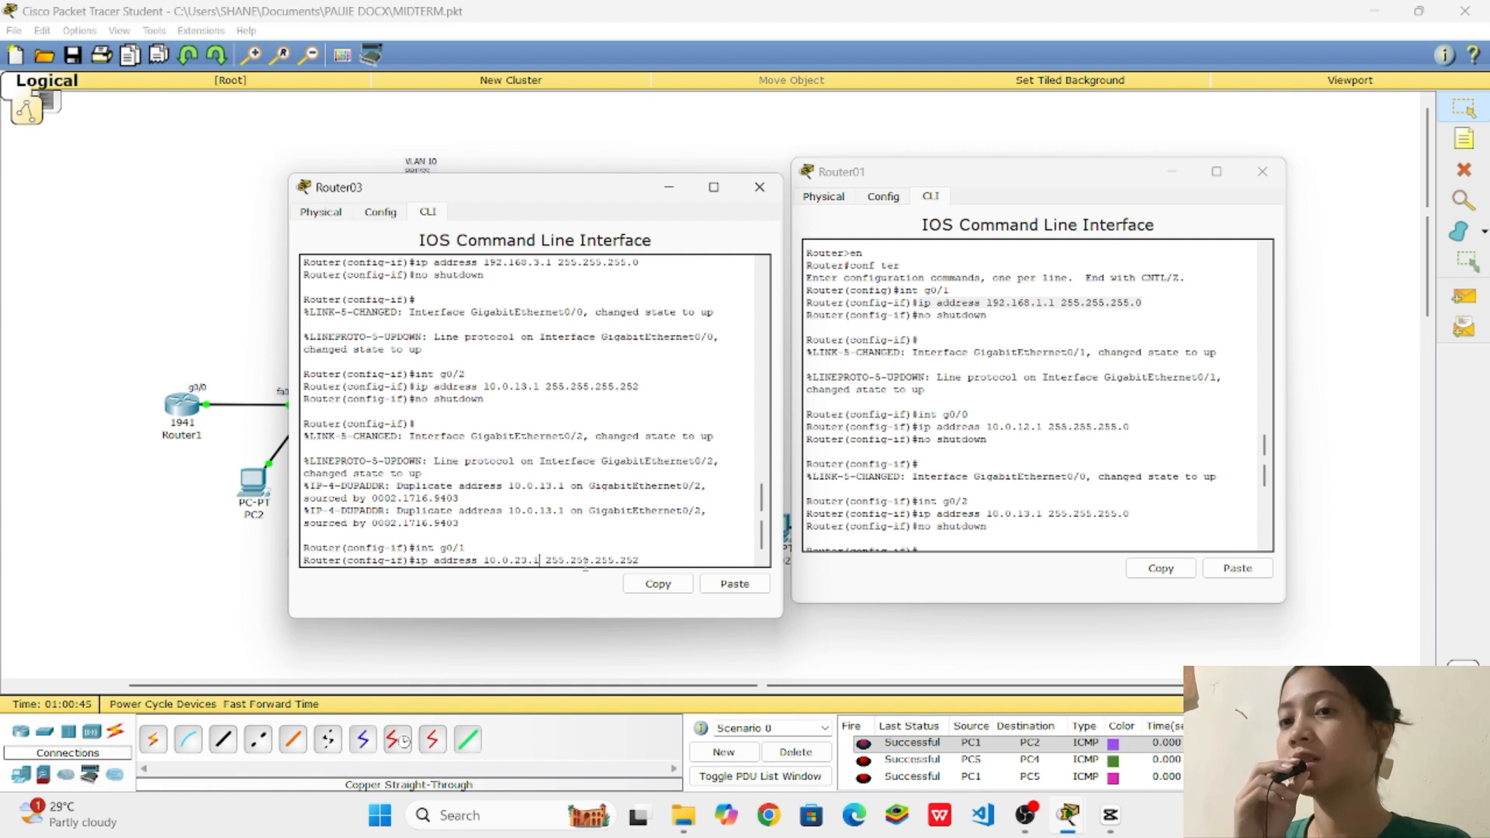
pyautogui.press('BackSpace')
pyautogui.write('2')
pyautogui.press('Return')
pyautogui.write('no shutdown')
pyautogui.press('Return')
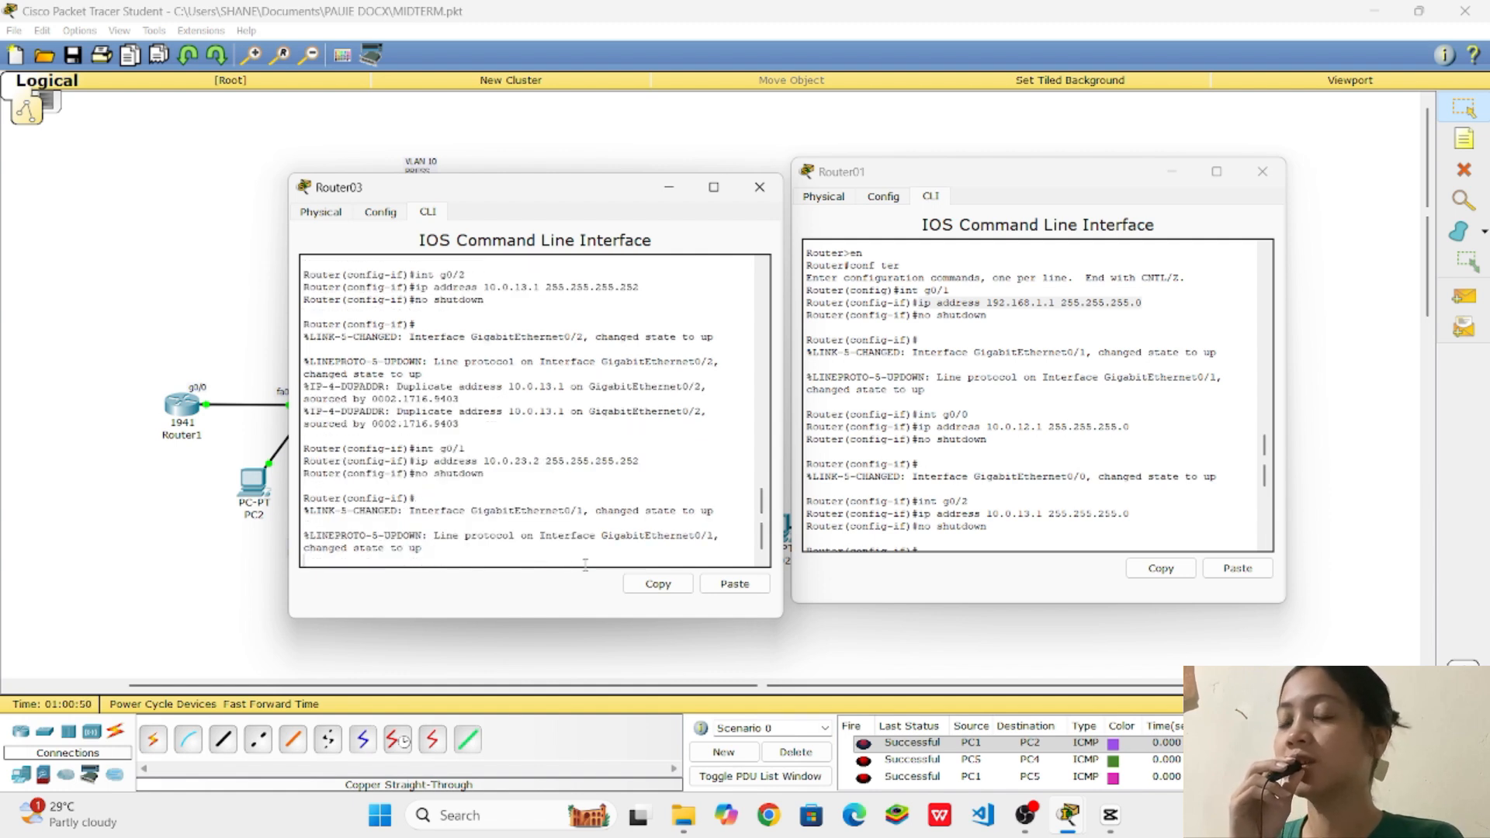
# Start OSPF process 1 on Router03, reusing the router ospf 1 command from Router01's command line
pyautogui.scroll(1, 585, 565)
pyautogui.scroll(-7, 916, 467)
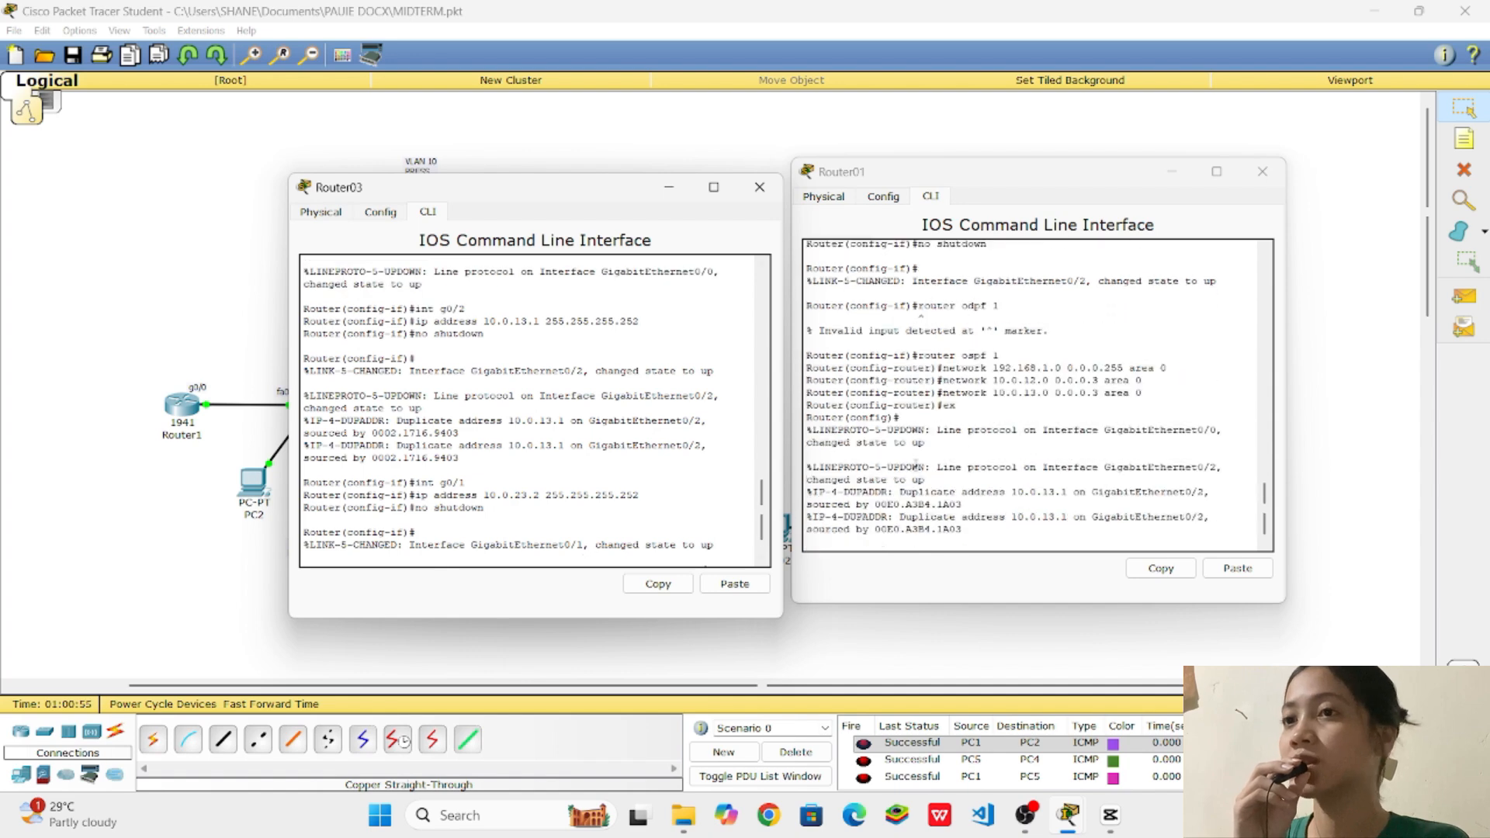
pyautogui.click(1007, 359)
pyautogui.moveTo(921, 356); pyautogui.dragTo(1009, 357)
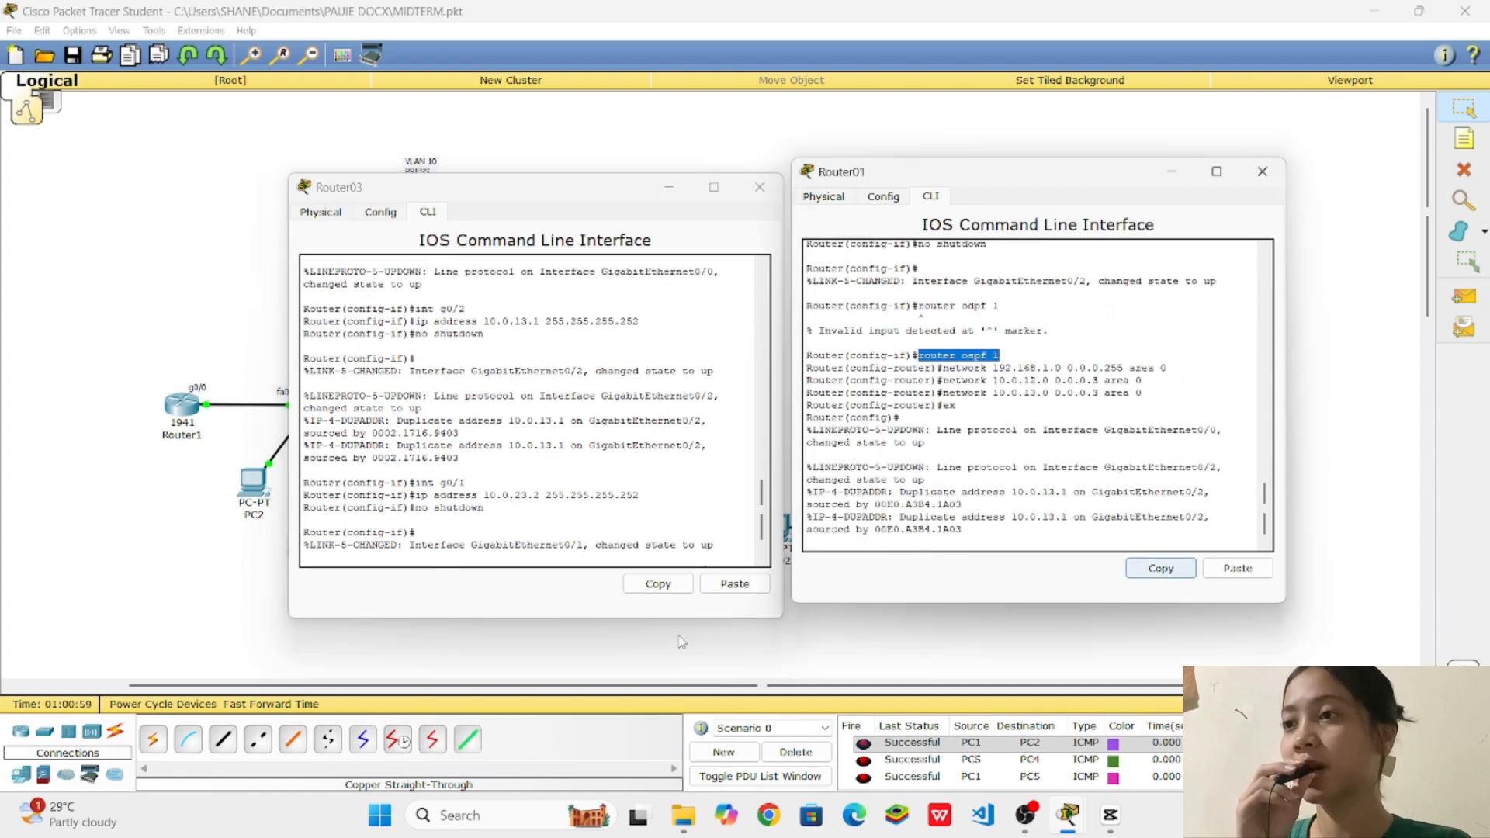
pyautogui.click(550, 559)
pyautogui.click(735, 584)
pyautogui.press('Return')
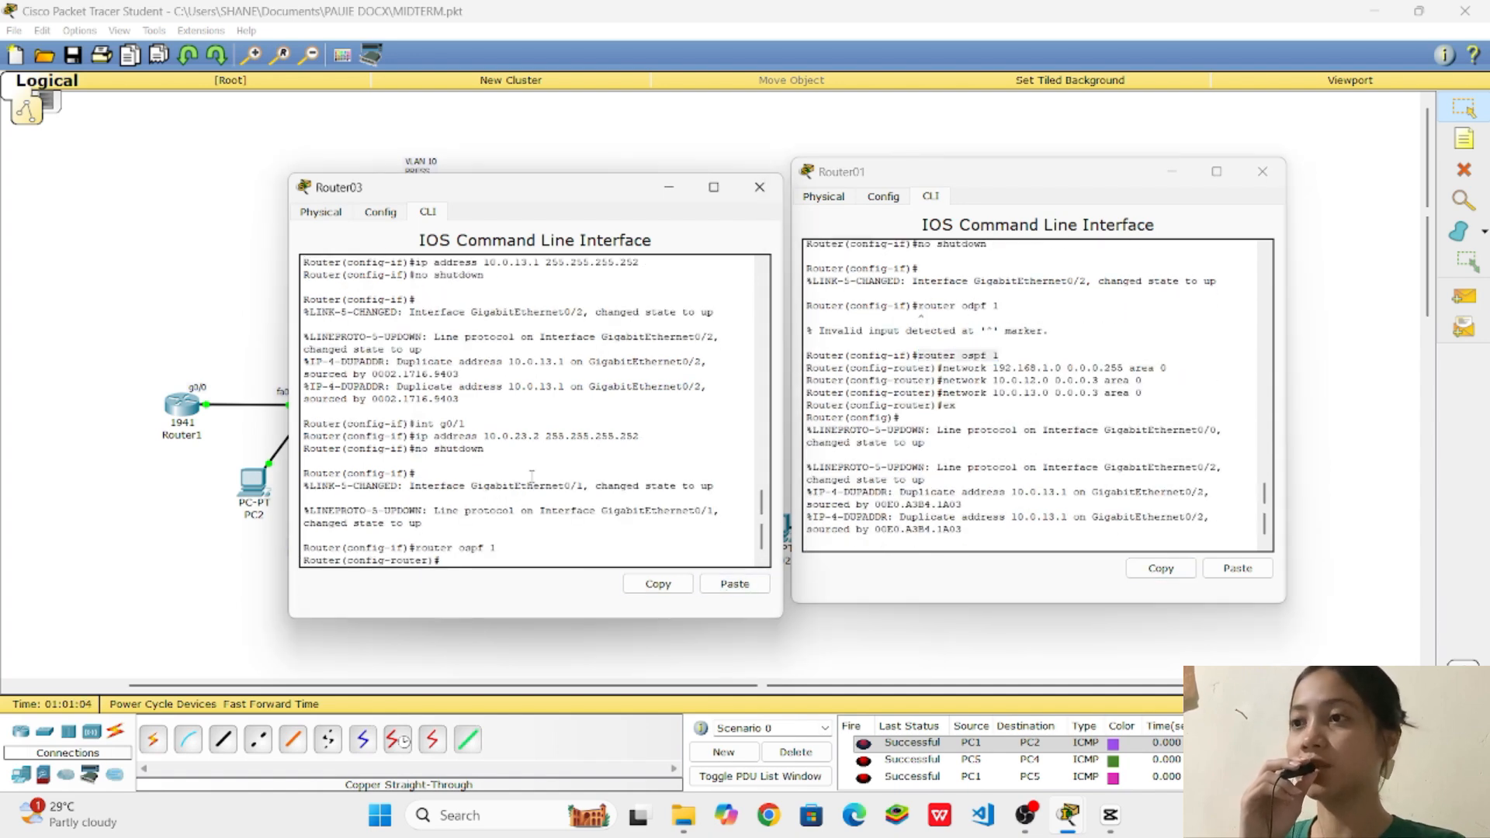
# Advertise network 192.168.3.0 0.0.0.255 in area 0 on Router03, adapting the 192.168.1.0 network command copied from Router01
pyautogui.moveTo(1165, 367)
pyautogui.mouseDown()
pyautogui.moveTo(937, 368)
pyautogui.moveTo(1169, 367)
pyautogui.mouseUp()
pyautogui.click(1162, 573)
pyautogui.click(532, 557)
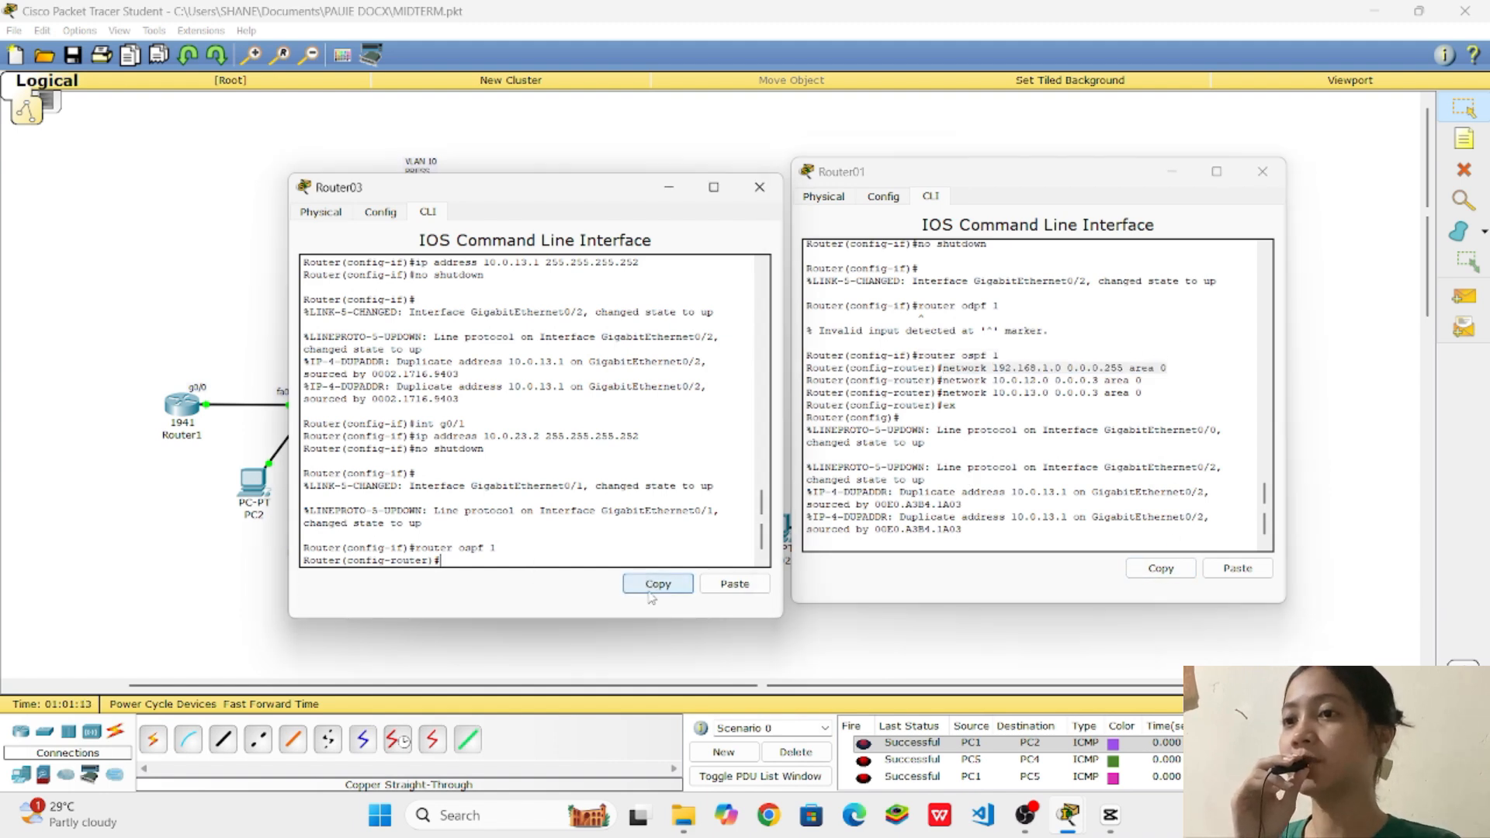
pyautogui.click(714, 590)
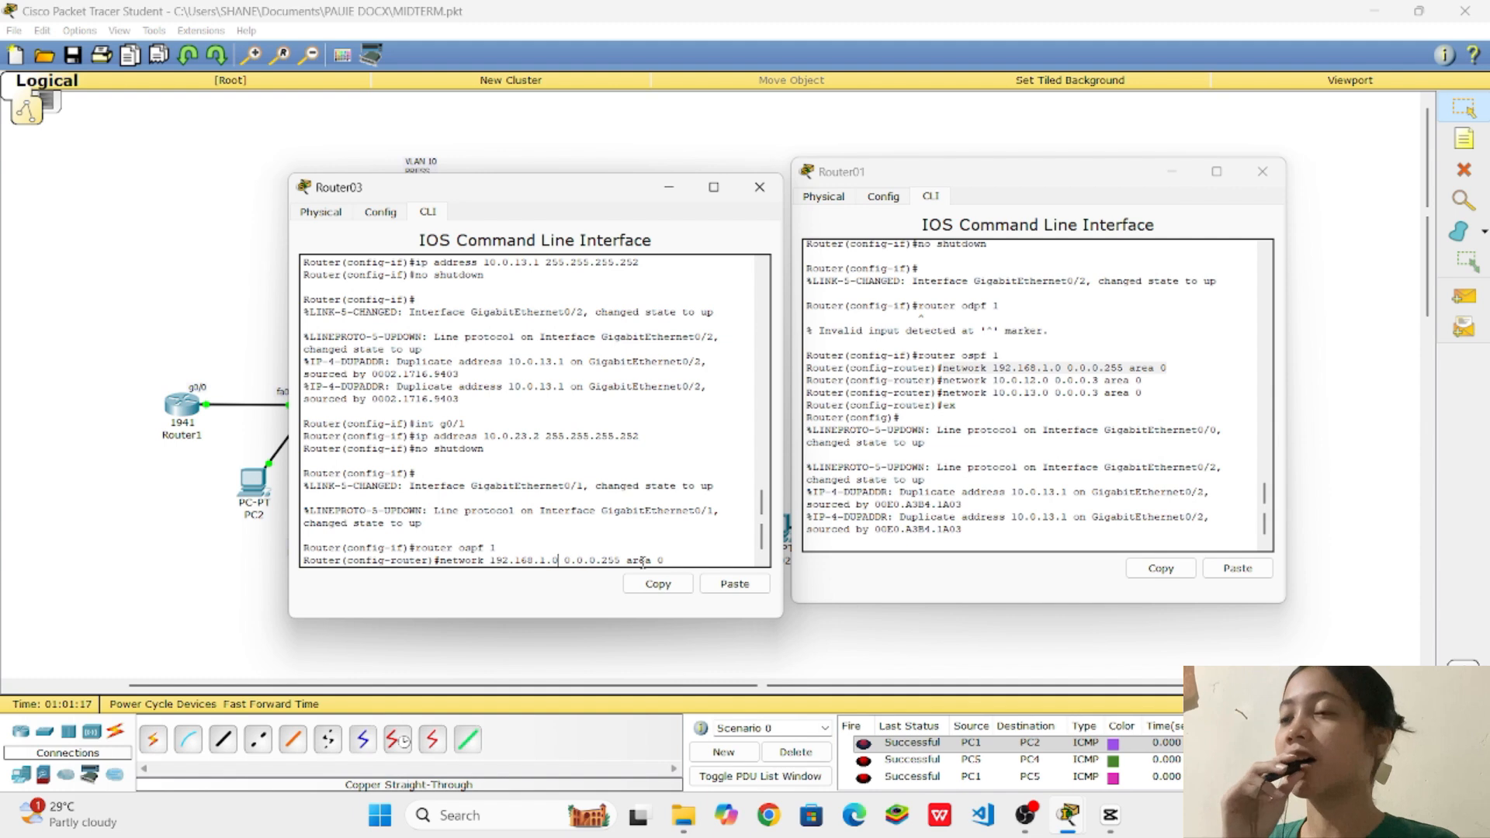
pyautogui.press('Left')
pyautogui.press('Left')
pyautogui.press('Left')
pyautogui.press('Left')
pyautogui.press('Left')
pyautogui.press('Left')
pyautogui.press('Left')
pyautogui.press('Left')
pyautogui.press('Left')
pyautogui.press('Left')
pyautogui.press('Left')
pyautogui.press('Left')
pyautogui.press('Left')
pyautogui.press('Left')
pyautogui.press('Left')
pyautogui.press('Left')
pyautogui.press('Left')
pyautogui.press('Left')
pyautogui.press('Left')
pyautogui.press('BackSpace')
pyautogui.write('3')
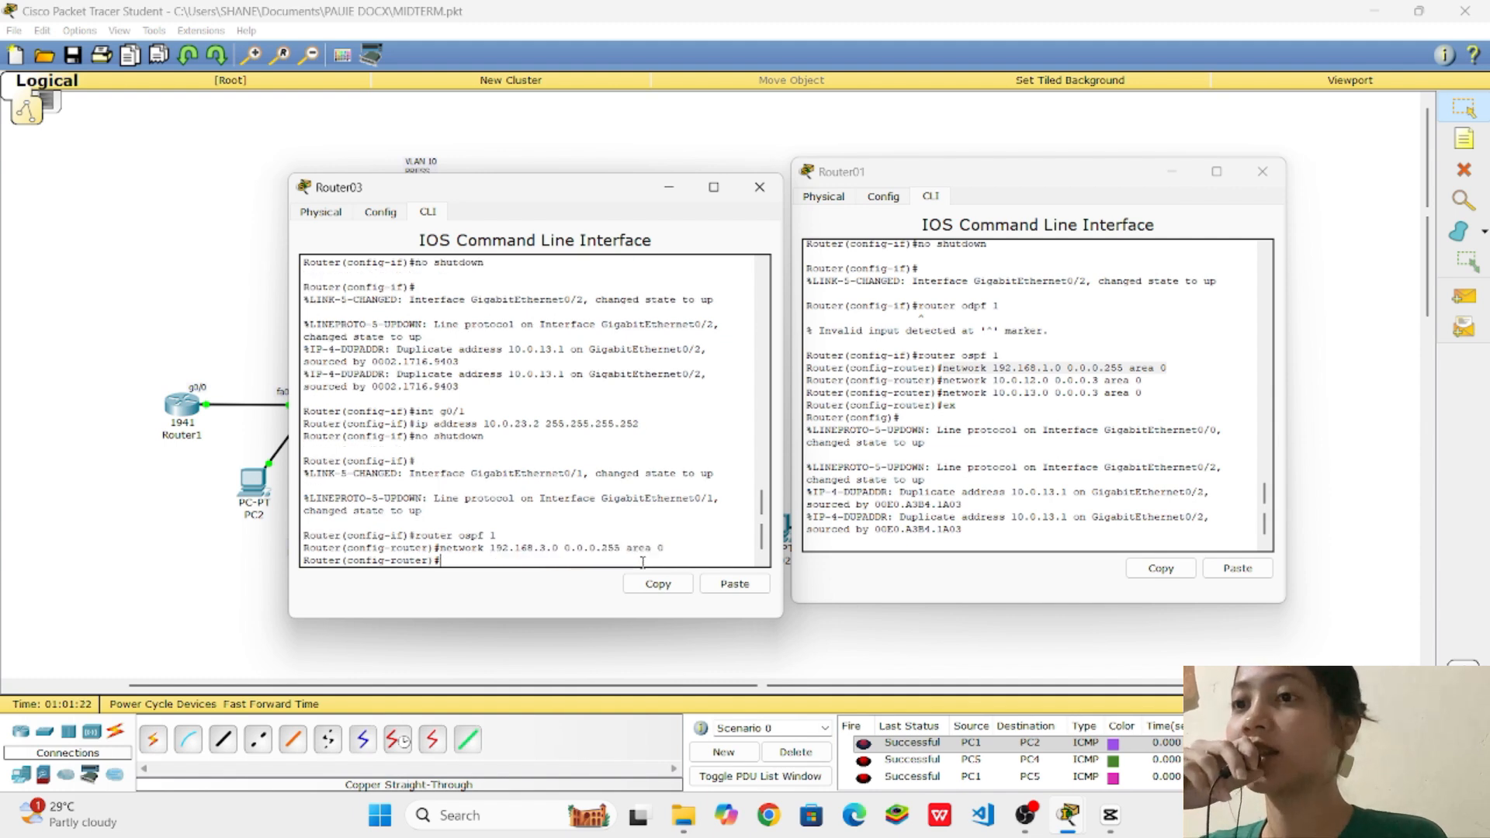
pyautogui.press('Return')
# Advertise network 10.0.13.0 0.0.0.3 in area 0 on Router03 with the network command copied from Router01
pyautogui.moveTo(1147, 392); pyautogui.dragTo(941, 393)
pyautogui.click(1158, 569)
pyautogui.click(734, 583)
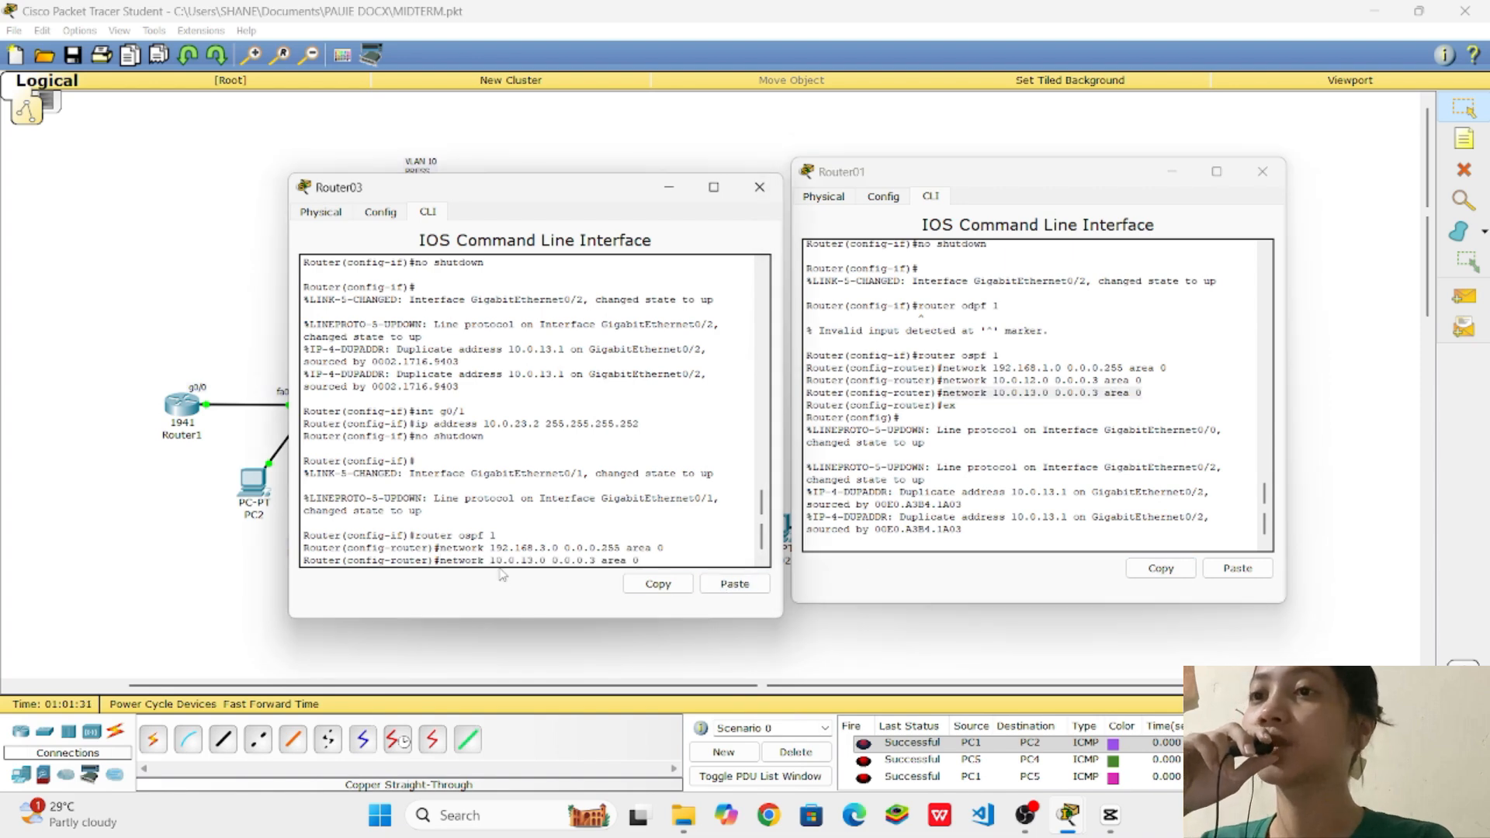
pyautogui.press('Return')
# Check Router03's interface addresses and advertise network 10.0.23.0 0.0.0.3 in area 0, adapting the previous network command
pyautogui.scroll(3, 478, 503)
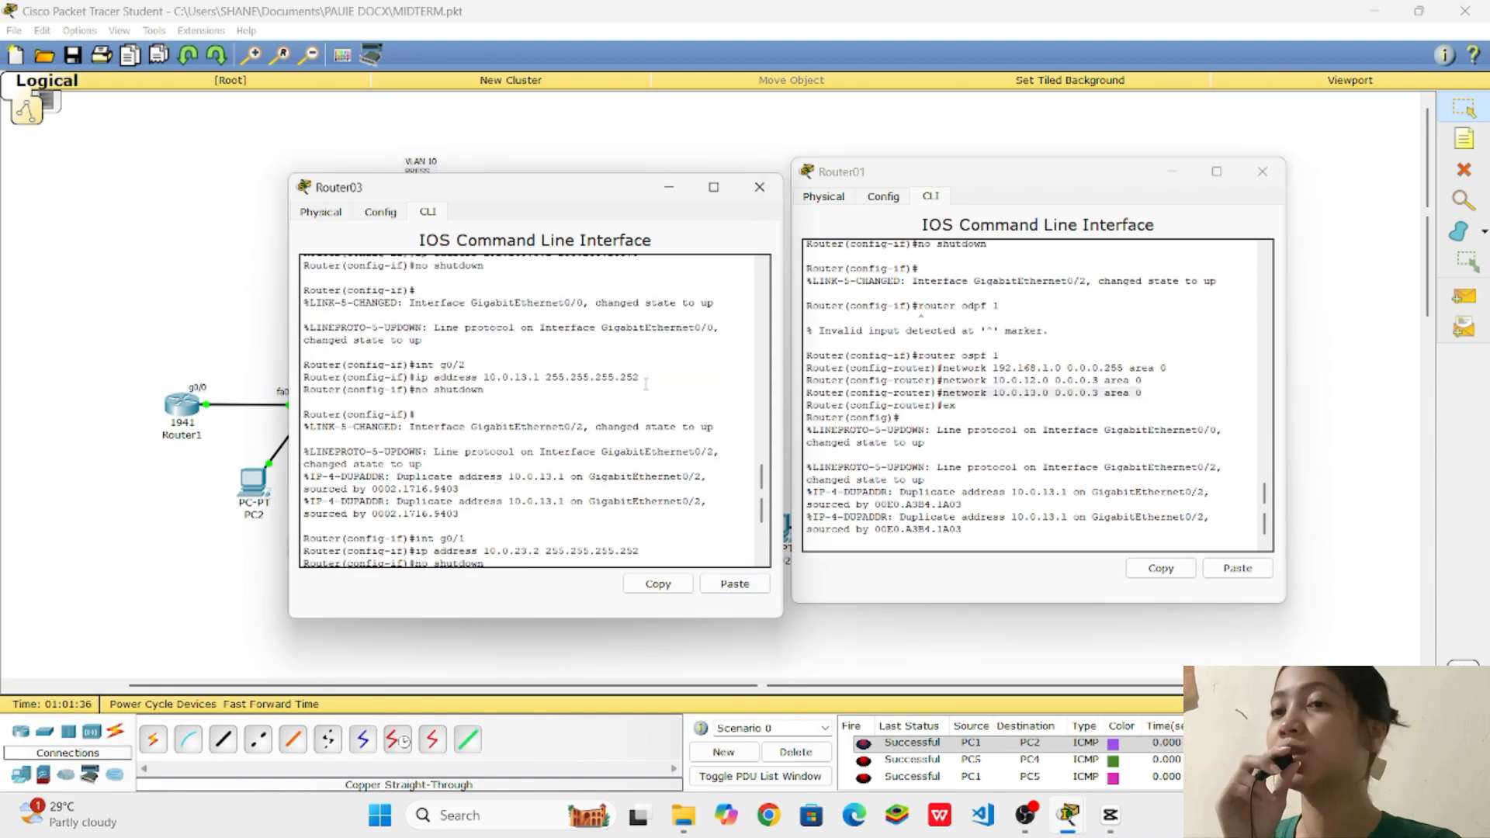
pyautogui.scroll(-3, 631, 398)
pyautogui.moveTo(647, 405); pyautogui.dragTo(439, 411)
pyautogui.click(620, 510)
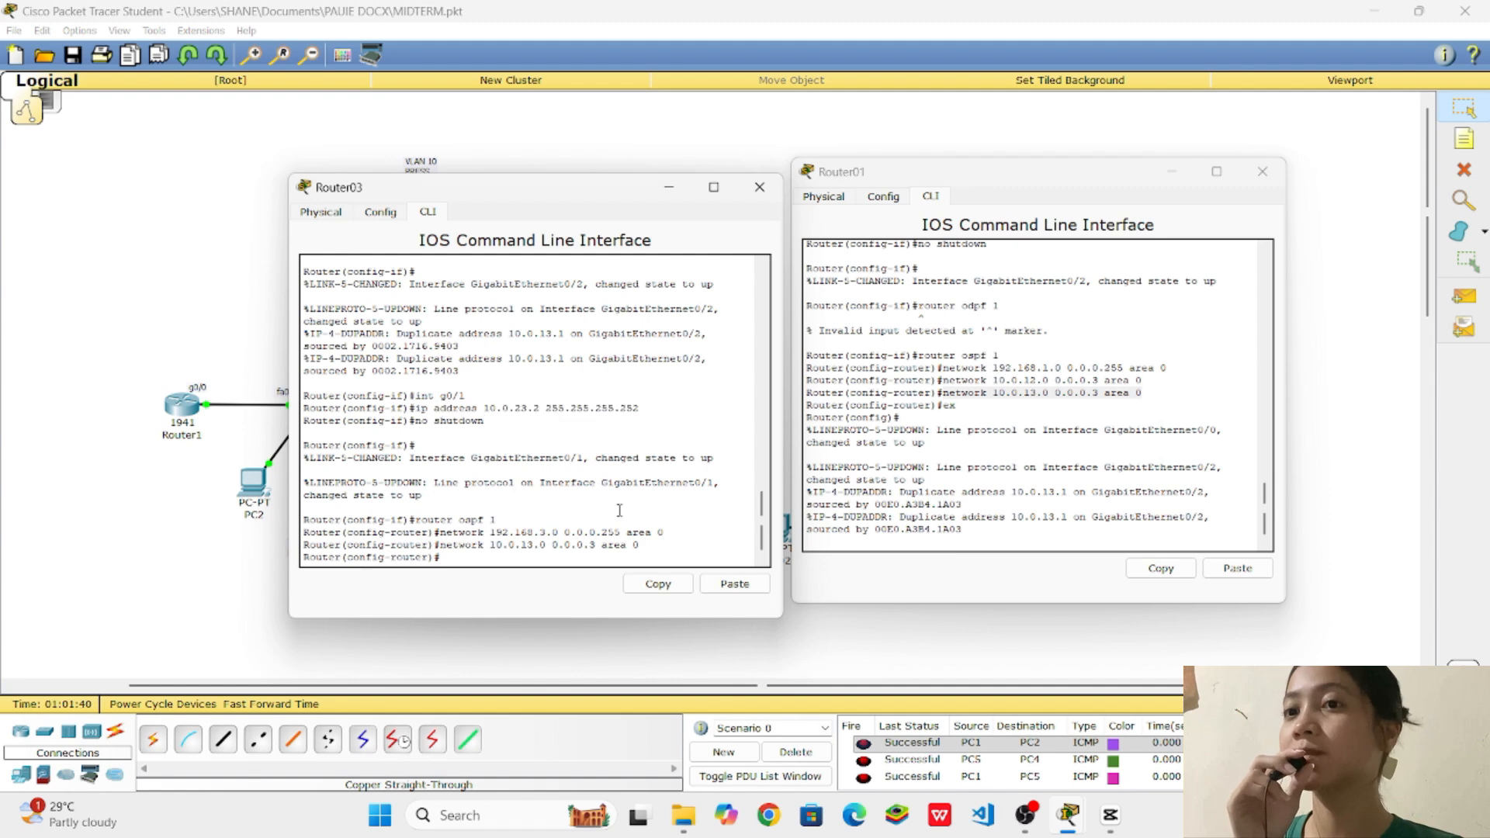
pyautogui.press('Up')
pyautogui.press('Left')
pyautogui.press('BackSpace')
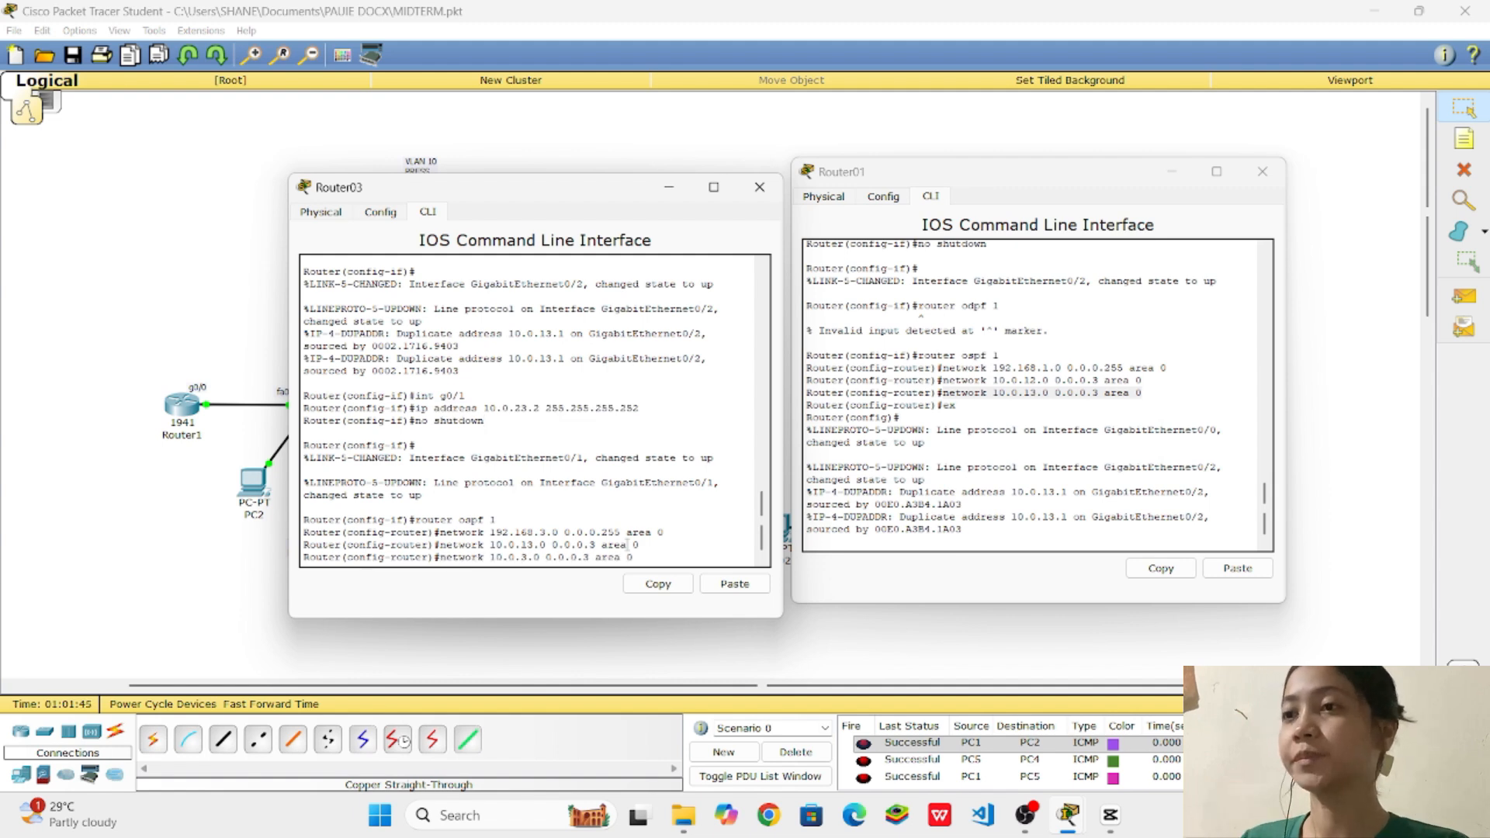
pyautogui.write('2')
pyautogui.press('Return')
# Exit Router03's OSPF and global configuration modes, and close the Router03 and Router01 windows
pyautogui.write('ex')
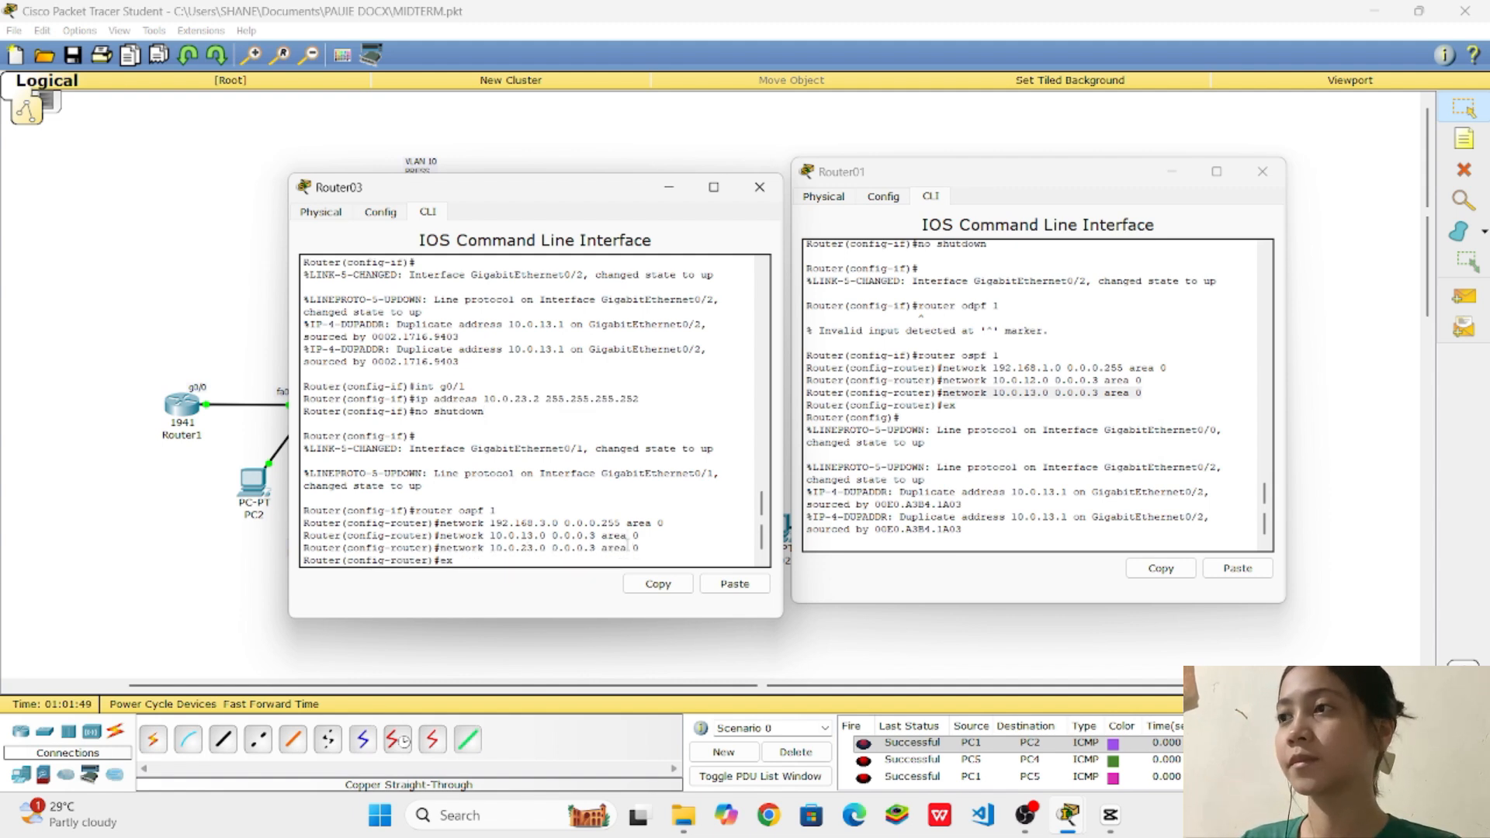
pyautogui.press('Return')
pyautogui.write('ex')
pyautogui.press('Return')
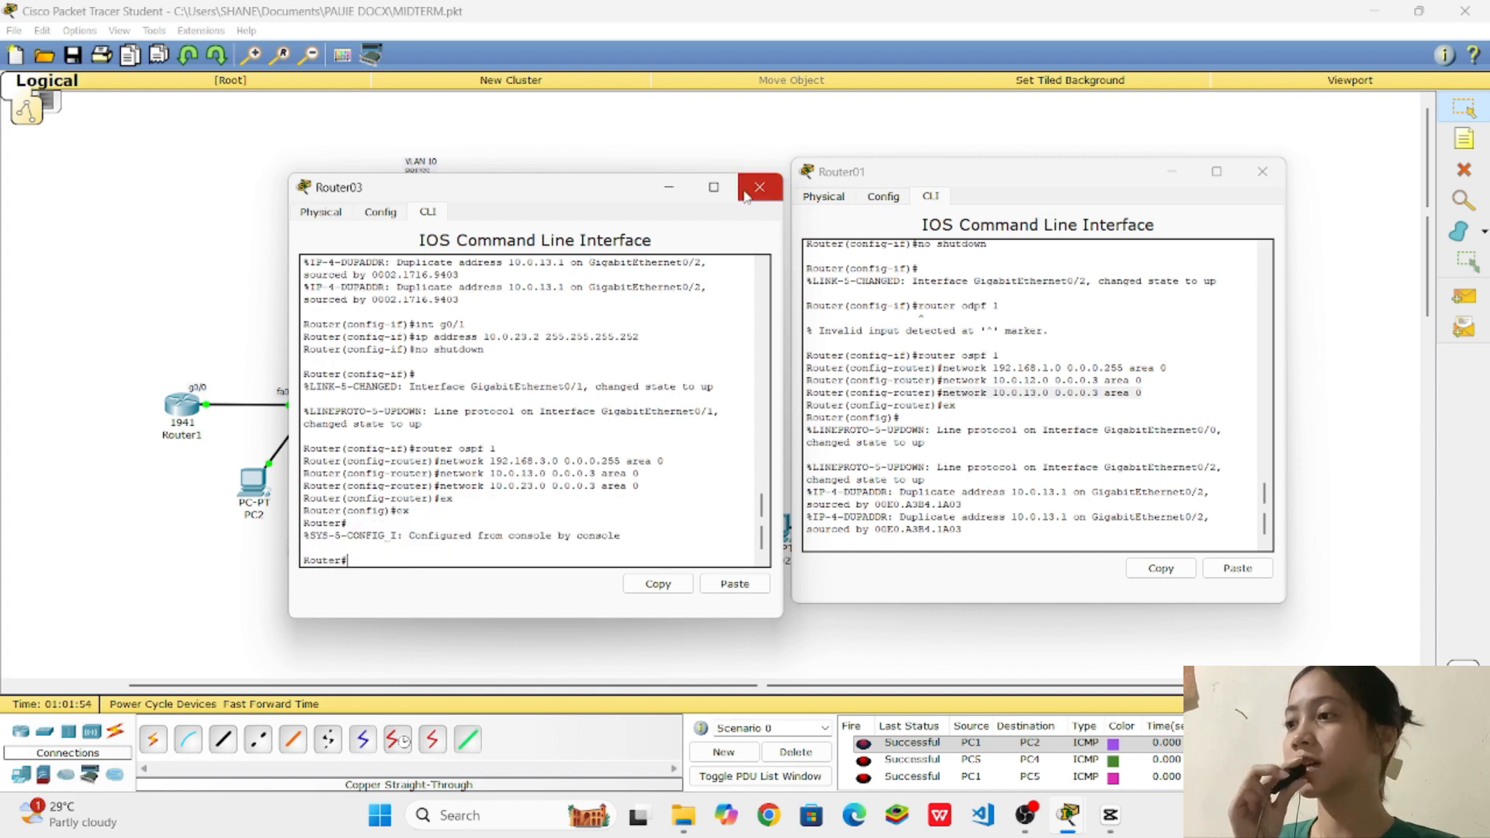
pyautogui.click(760, 187)
pyautogui.click(1263, 172)
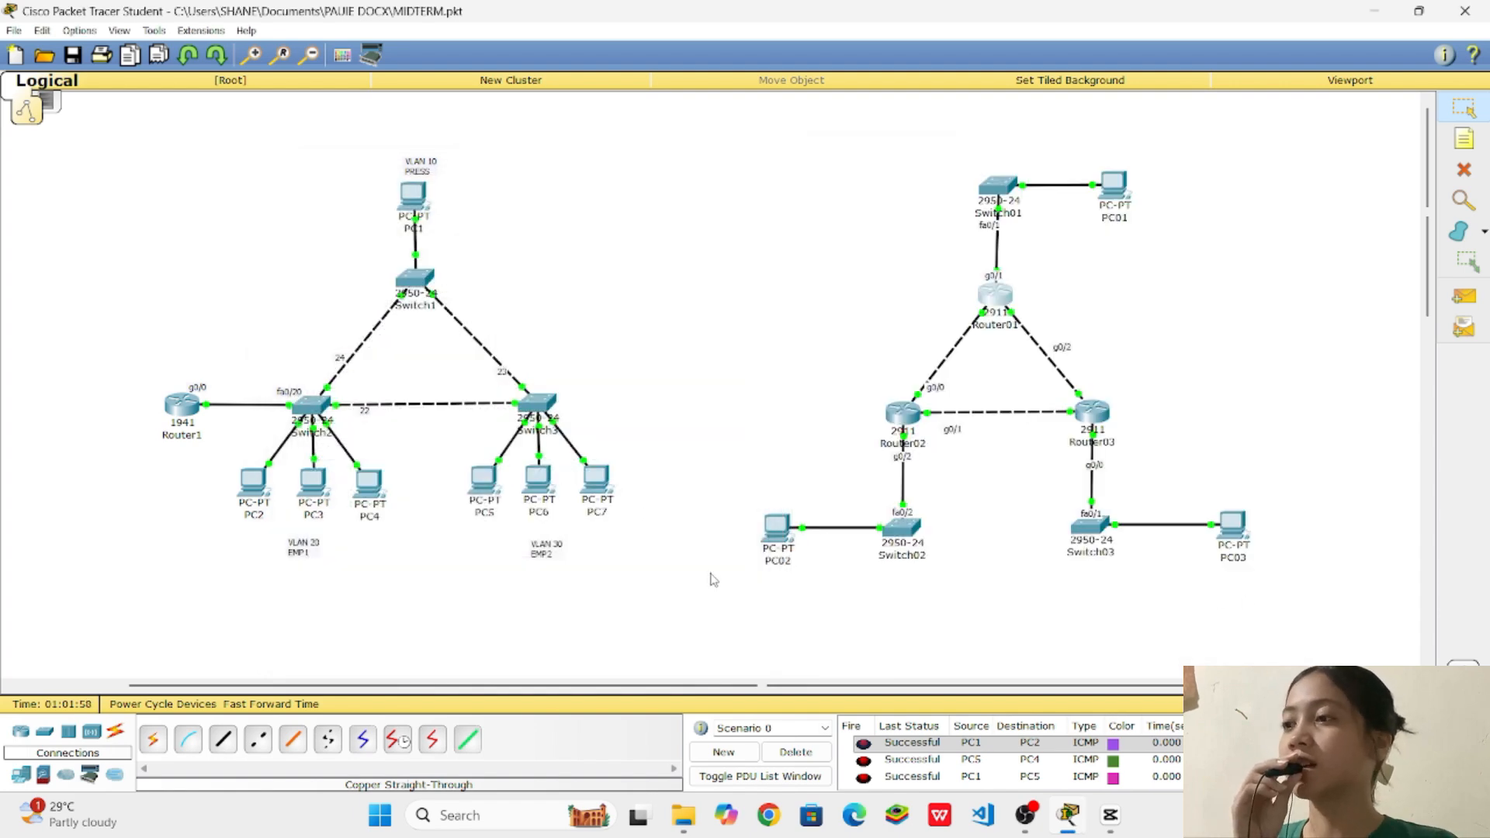
# Clear the three earlier VLAN test messages from the scenario's PDU list
pyautogui.doubleClick(1420, 743)
pyautogui.doubleClick(1420, 742)
pyautogui.doubleClick(1420, 743)
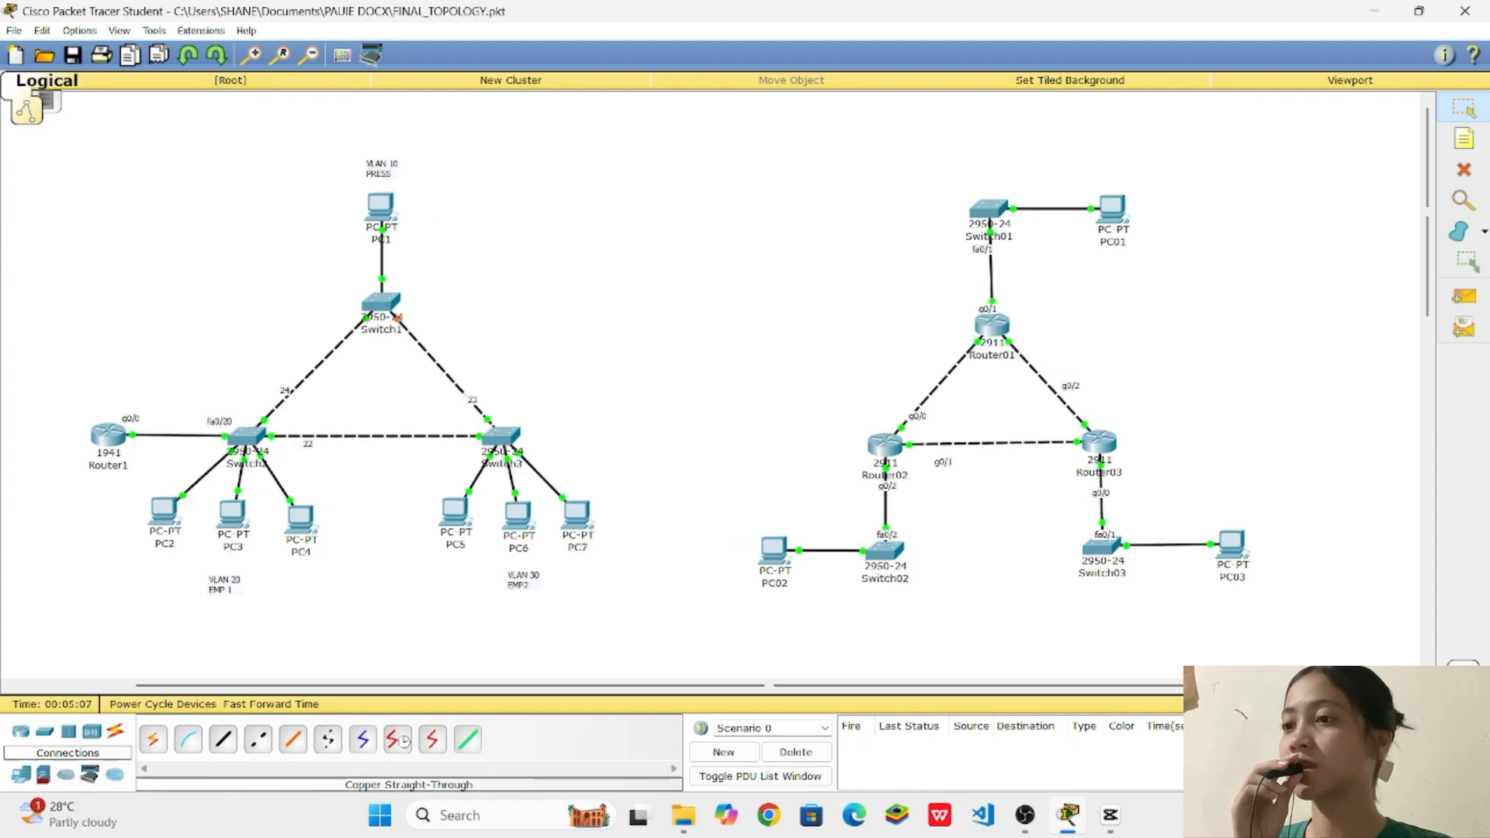
# Test OSPF connectivity with simple PDUs from PC03 to PC02, from PC01 to PC03, and again from PC03 to PC02
pyautogui.click(1463, 297)
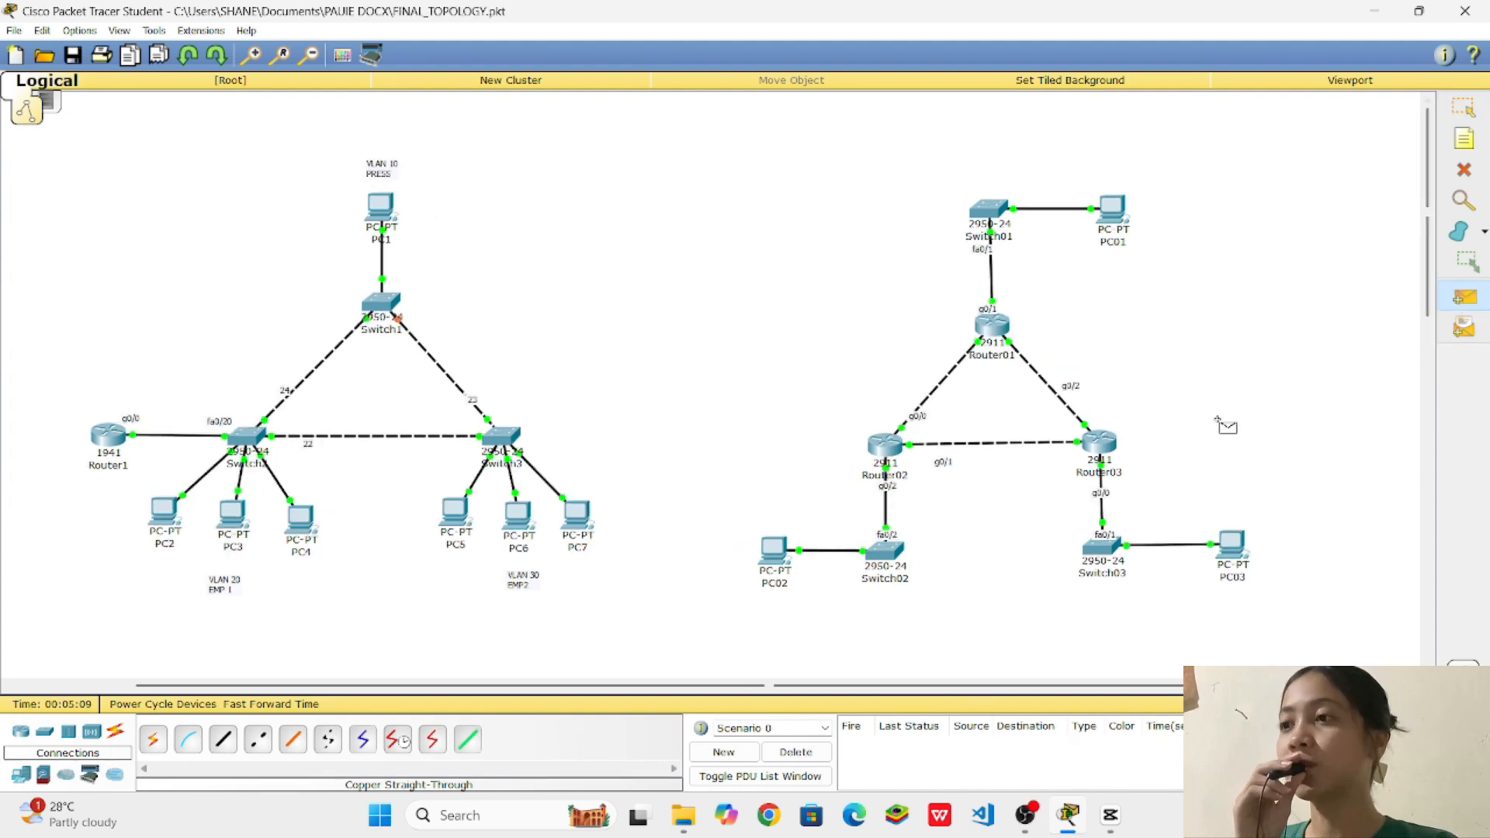
pyautogui.click(1232, 547)
pyautogui.click(773, 551)
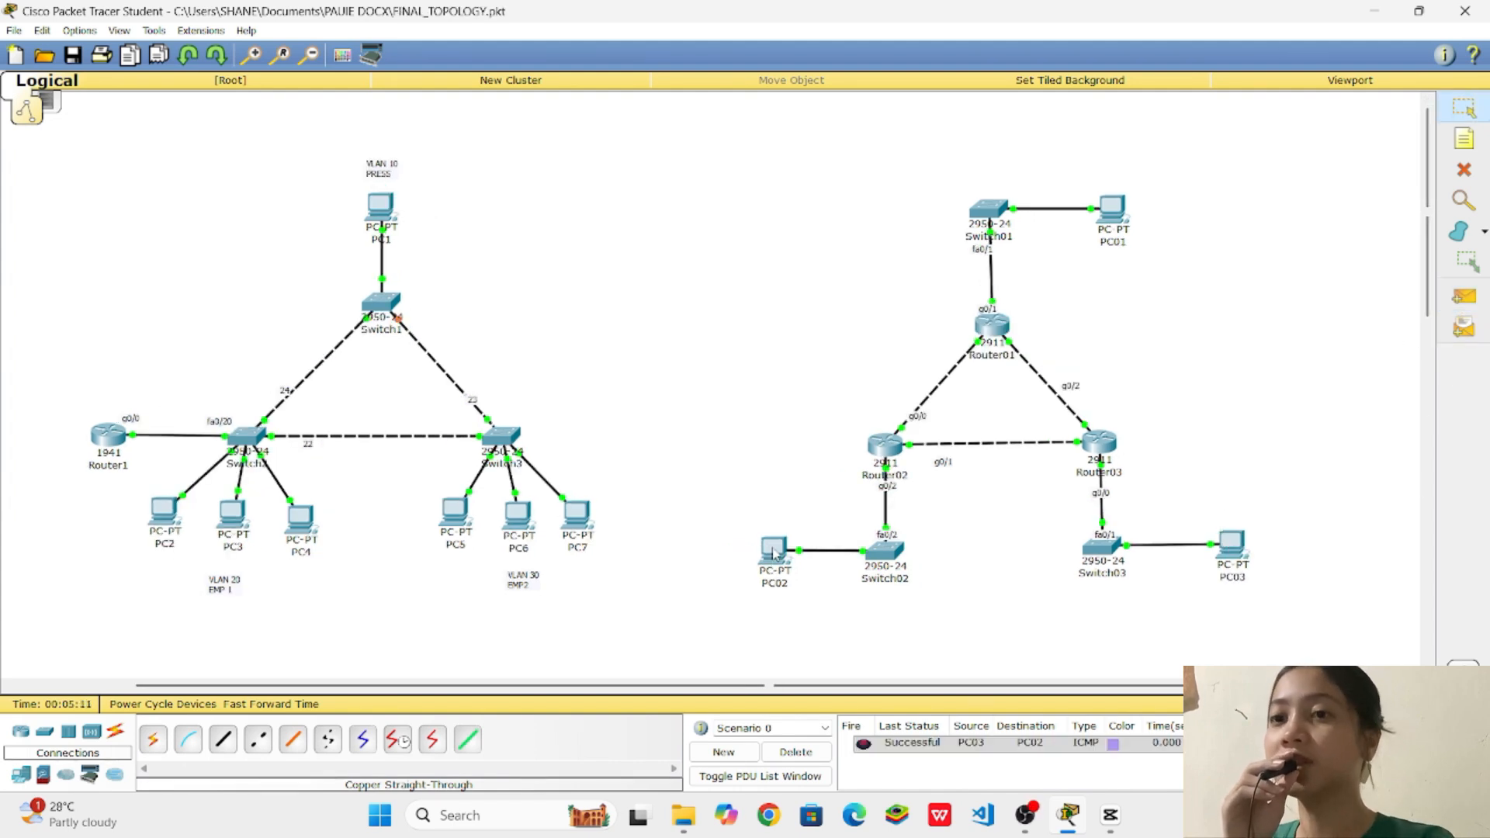
pyautogui.click(1463, 297)
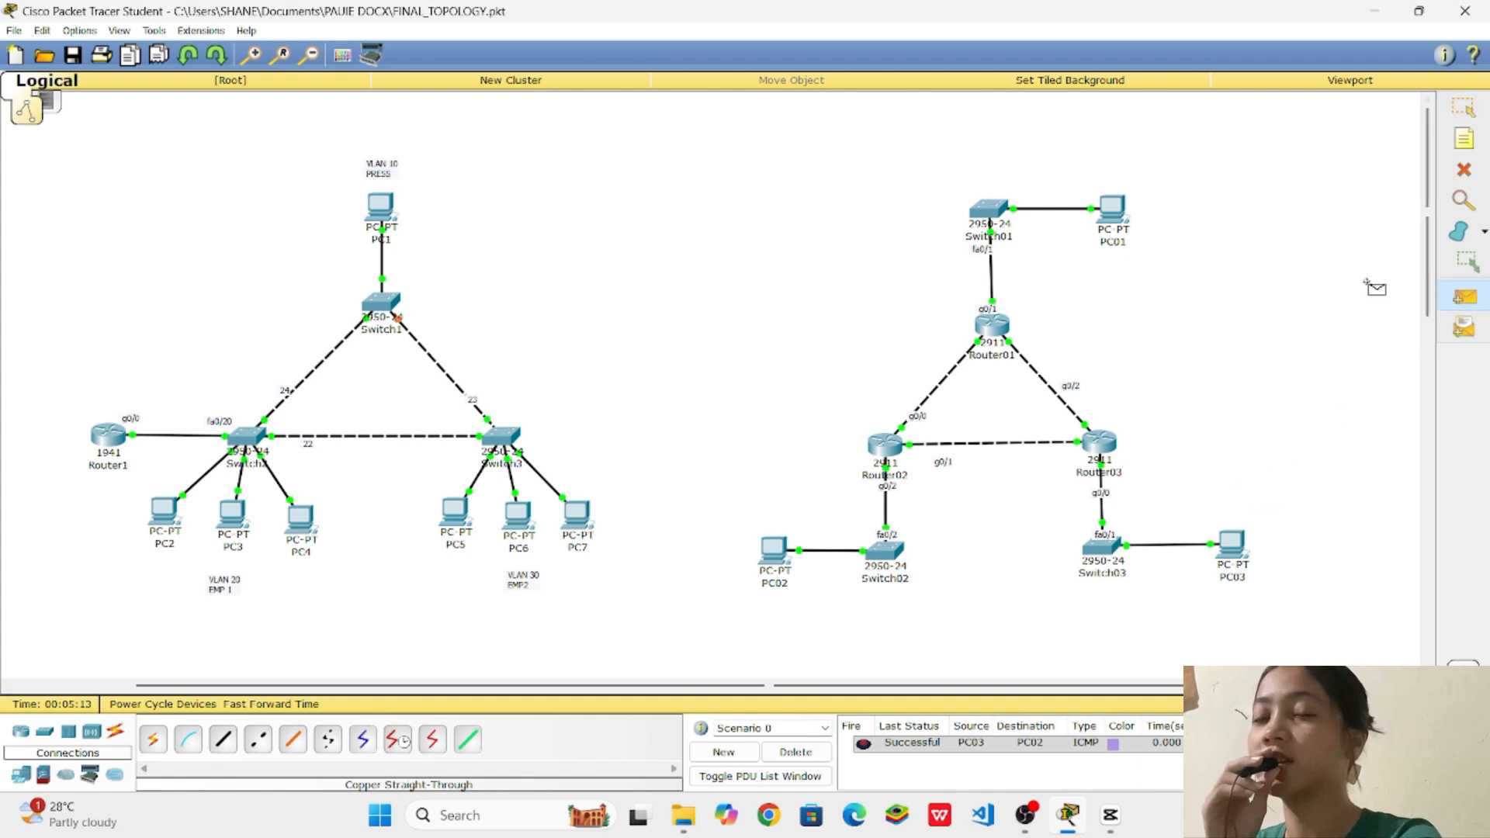
pyautogui.click(1114, 211)
pyautogui.click(1237, 549)
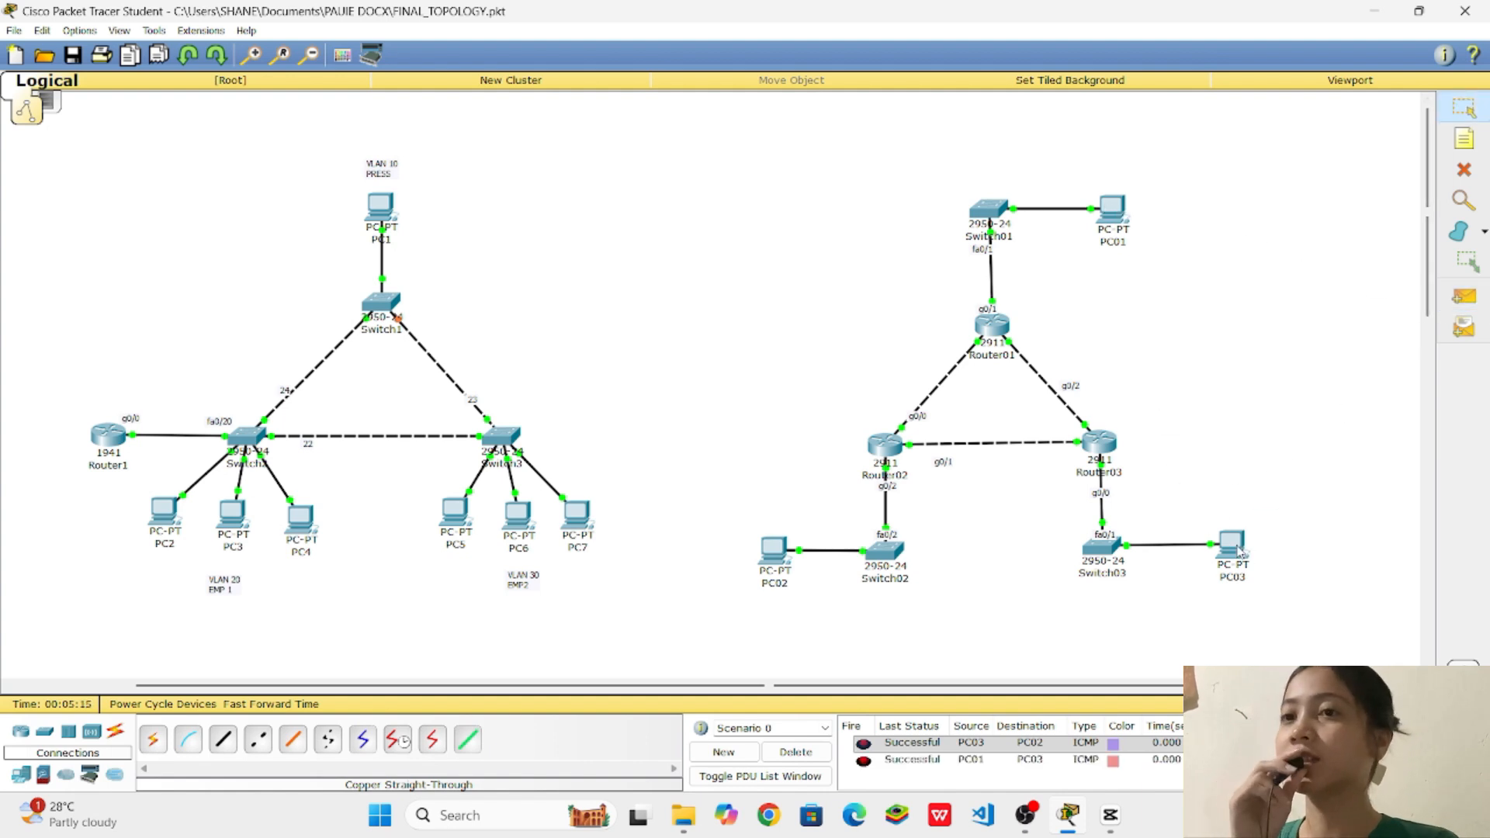
pyautogui.click(1463, 296)
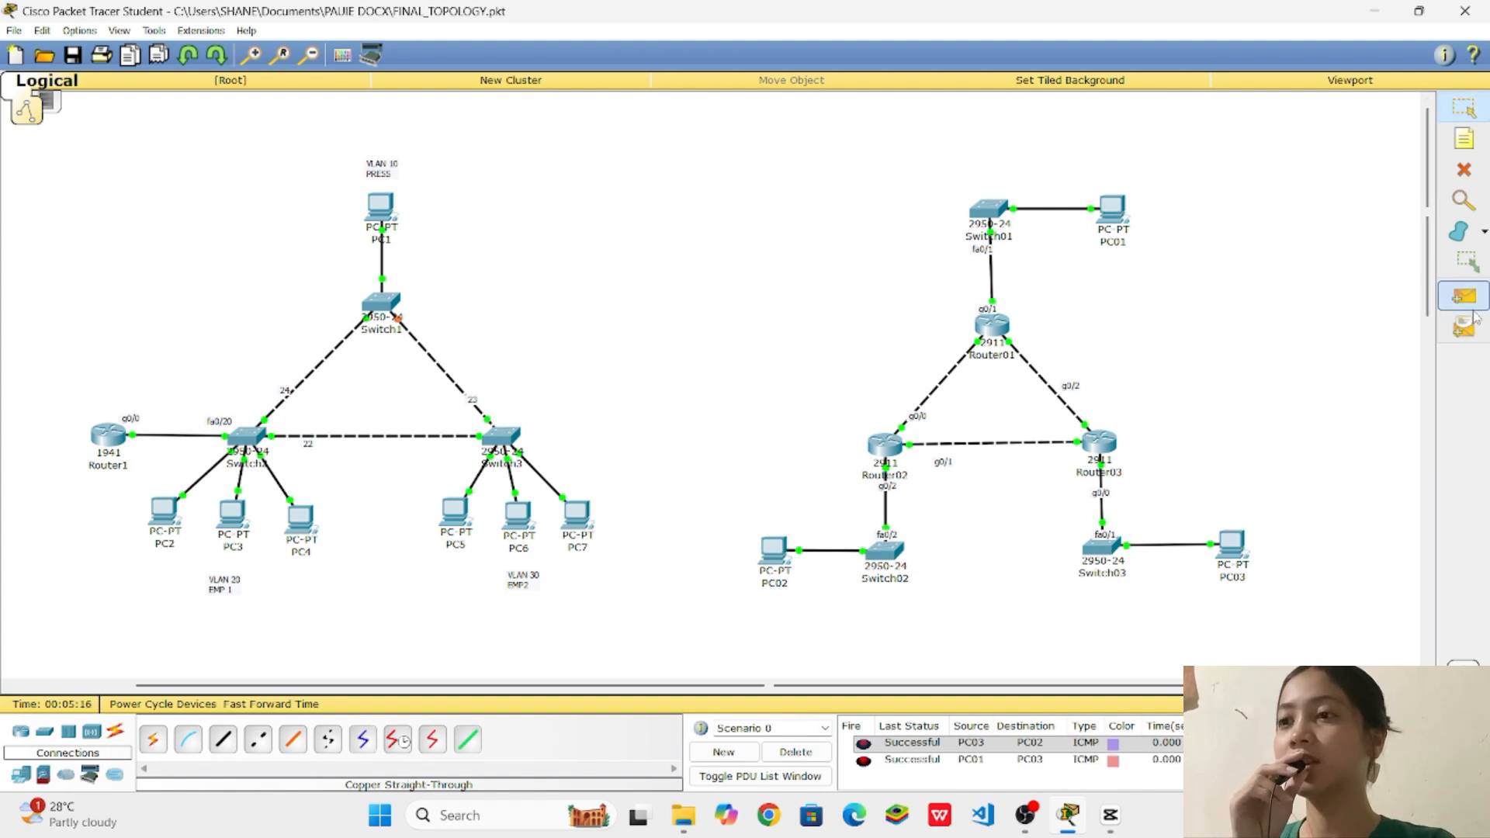
pyautogui.click(1237, 549)
pyautogui.click(772, 555)
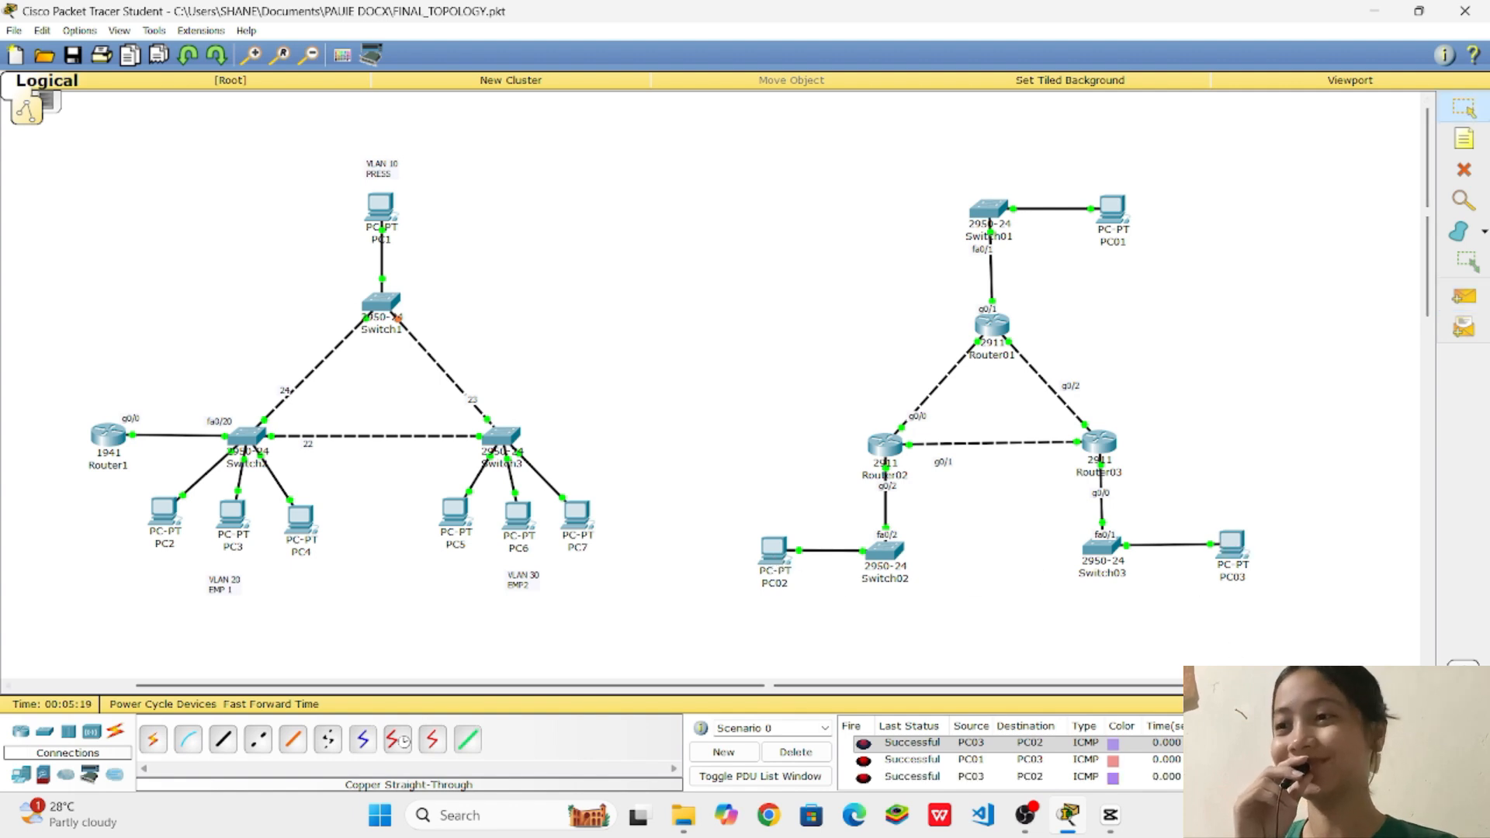